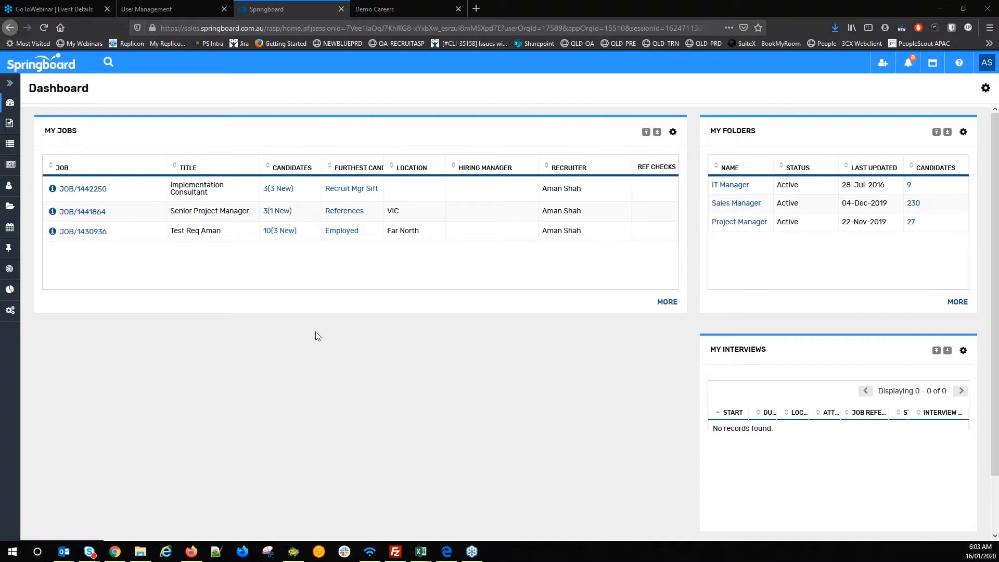
- Open a blank Create Question form for question 74 in the Questionnaire Builder
click(13, 170)
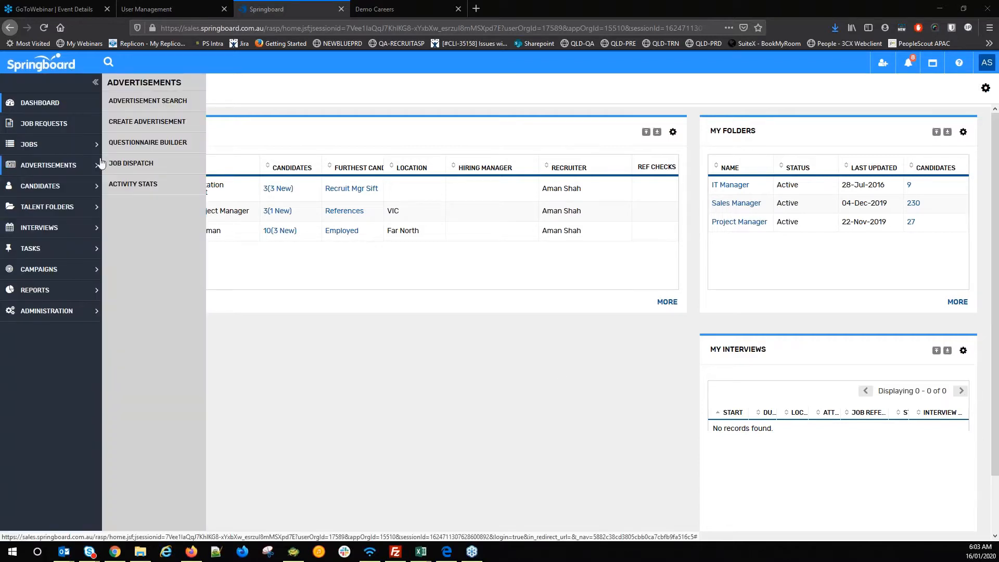
click(125, 145)
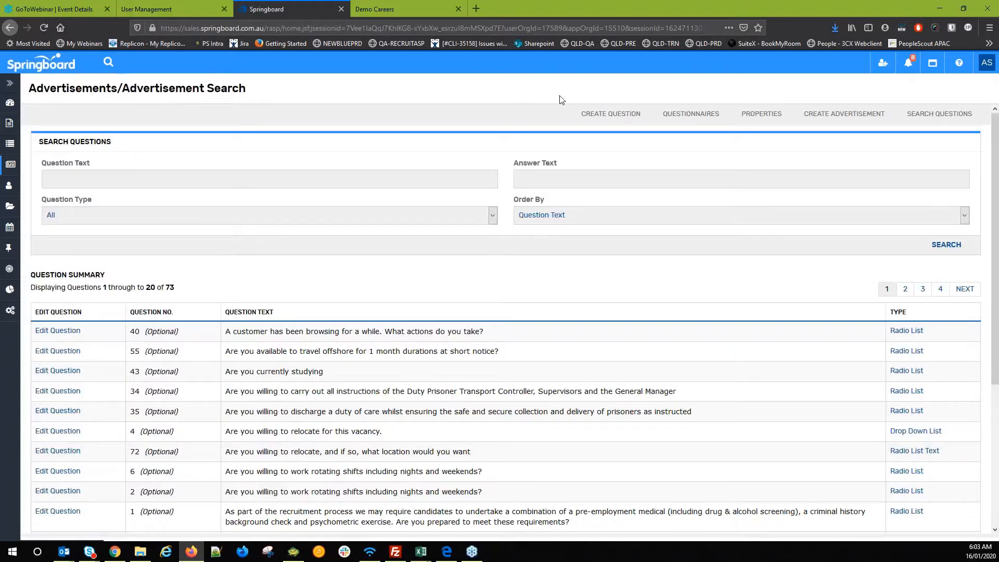
click(600, 116)
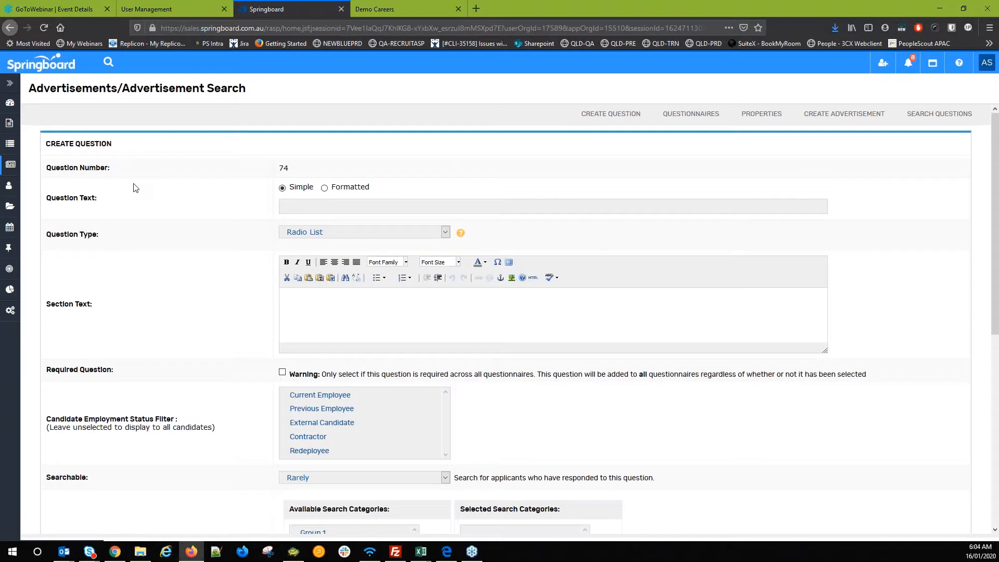
- Reuse the London experience question and change it to 'Do you have experience working in Sydney?'
click(307, 200)
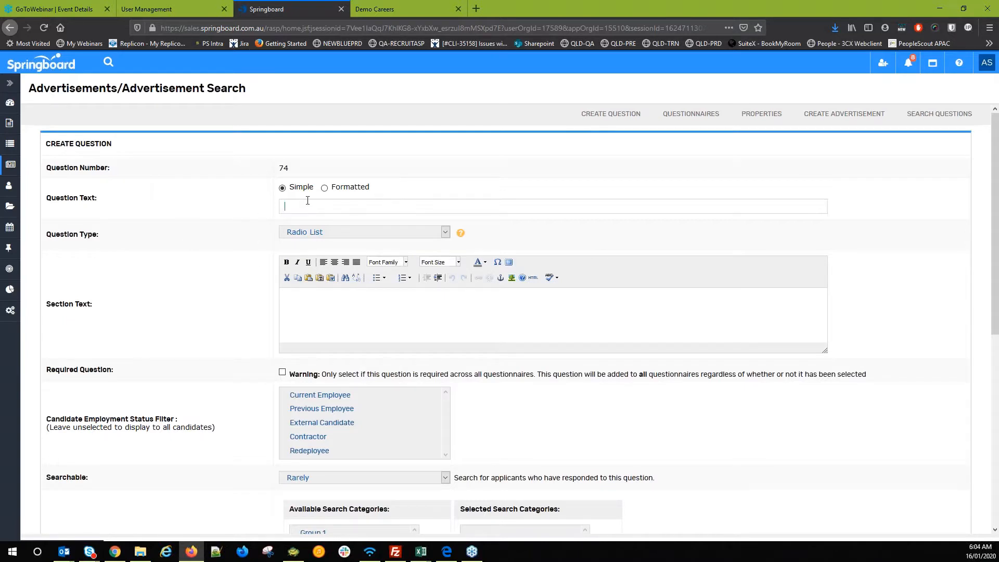
click(307, 204)
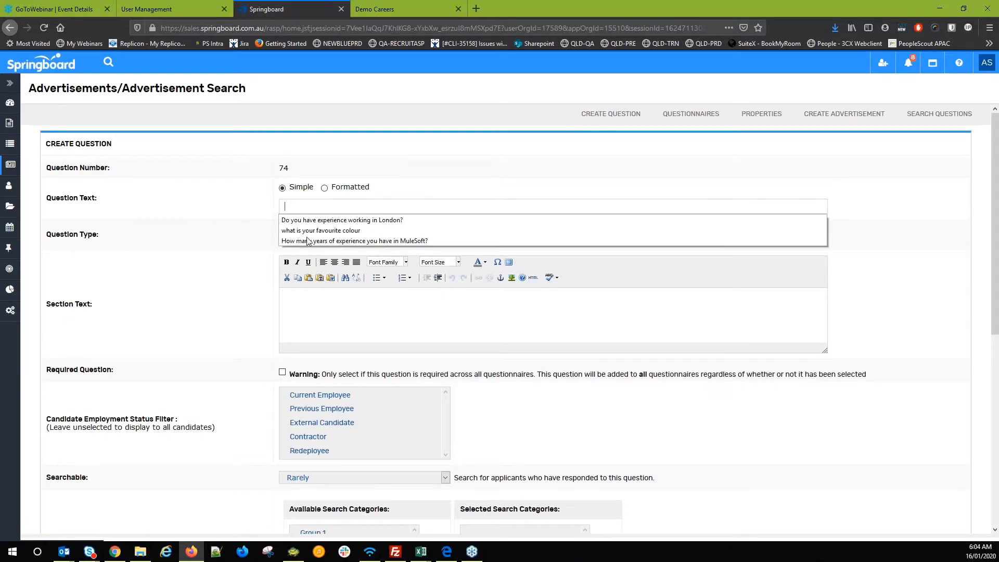
click(308, 220)
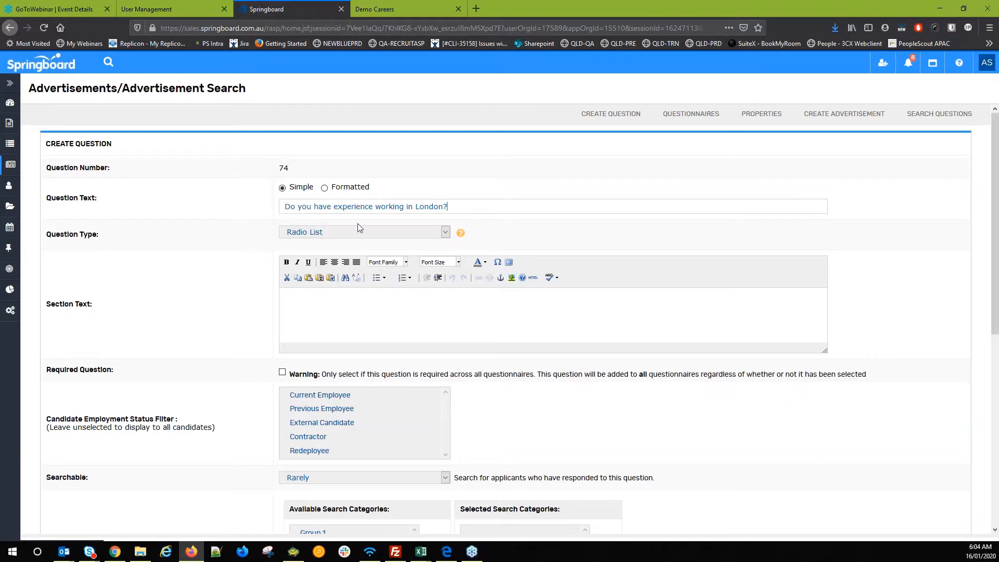
click(428, 207)
double_click(428, 207)
text(Sydney)
click(216, 337)
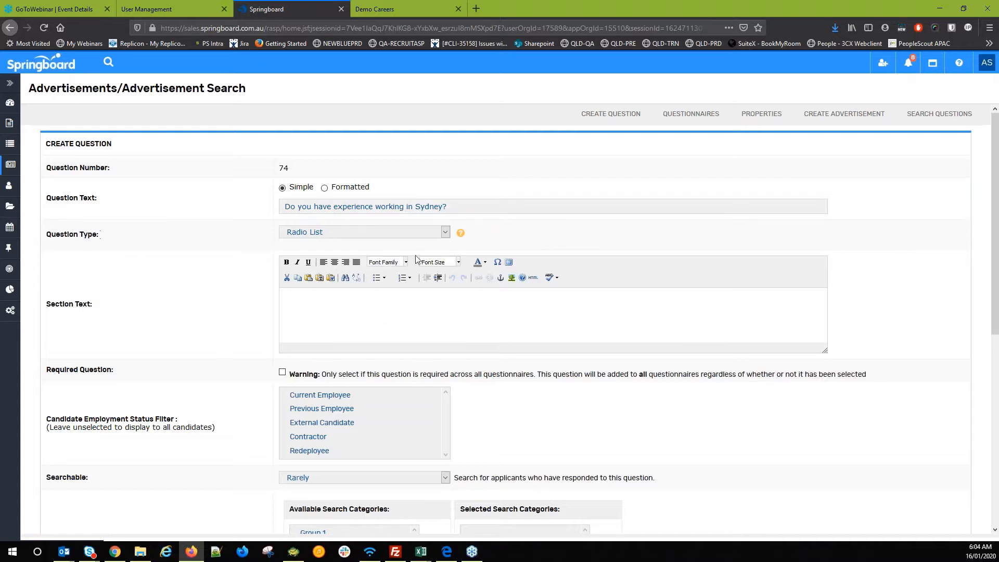
- Review the Question Type options, keeping Radio List, and bring up the Question Type Help
click(332, 234)
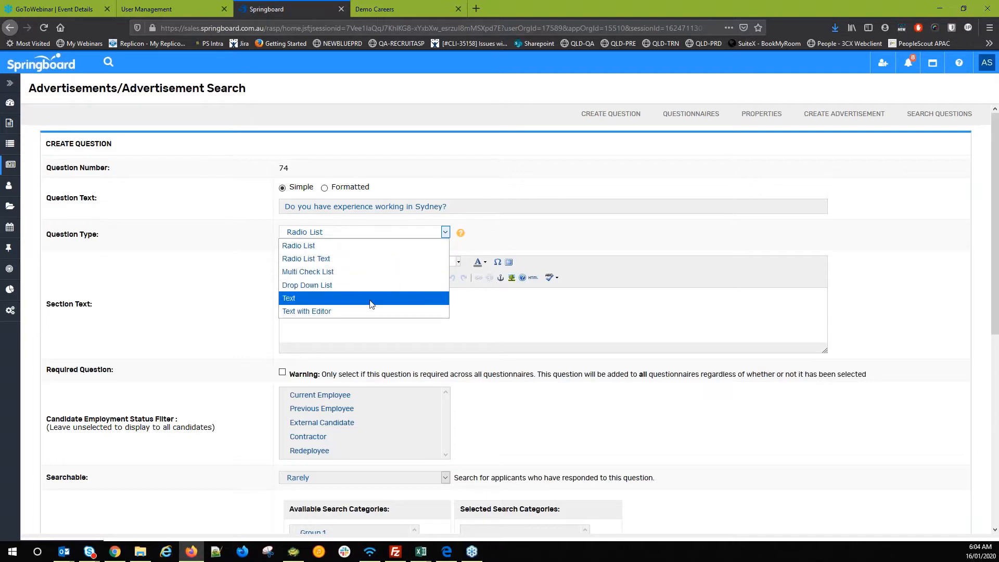
click(386, 245)
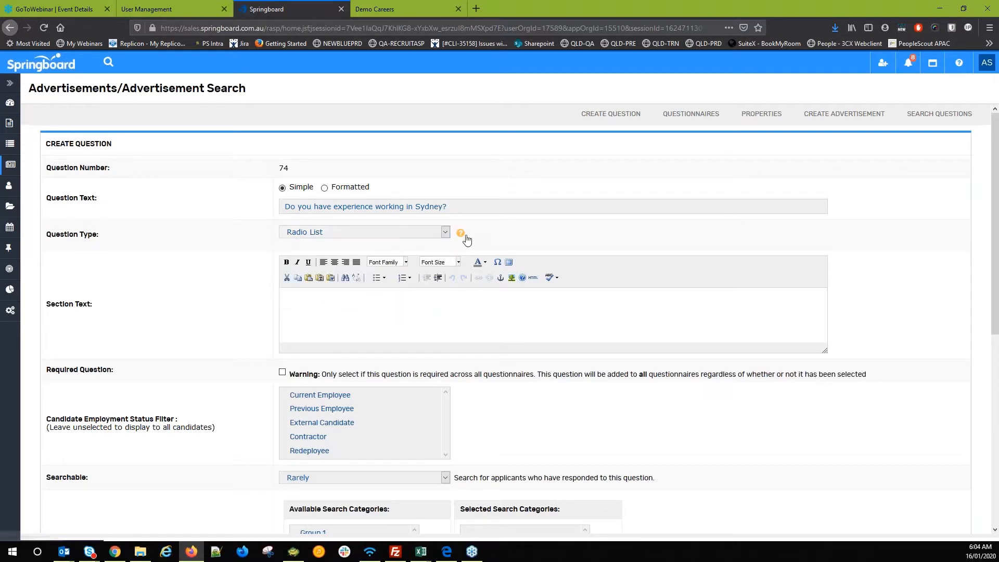
click(407, 235)
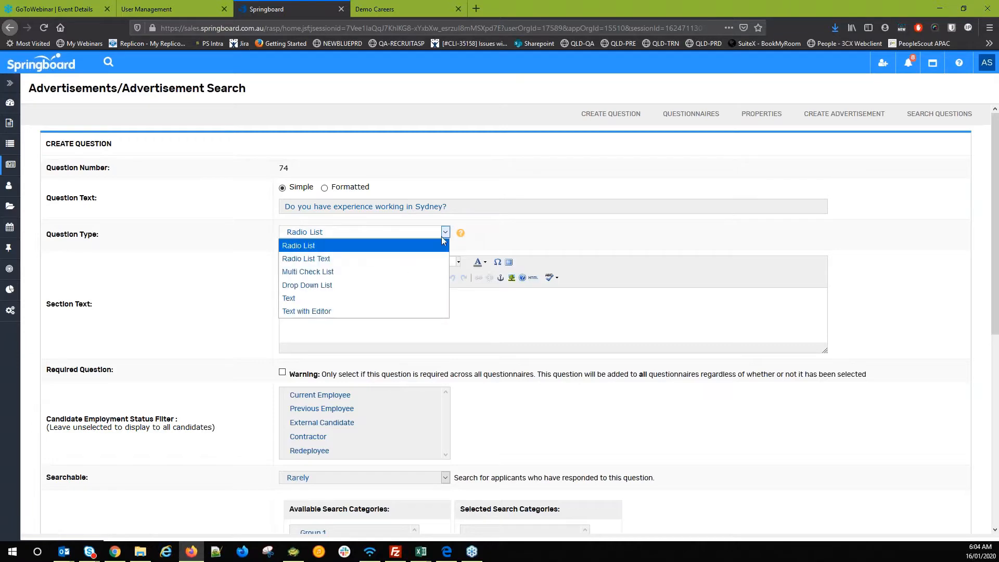
click(467, 232)
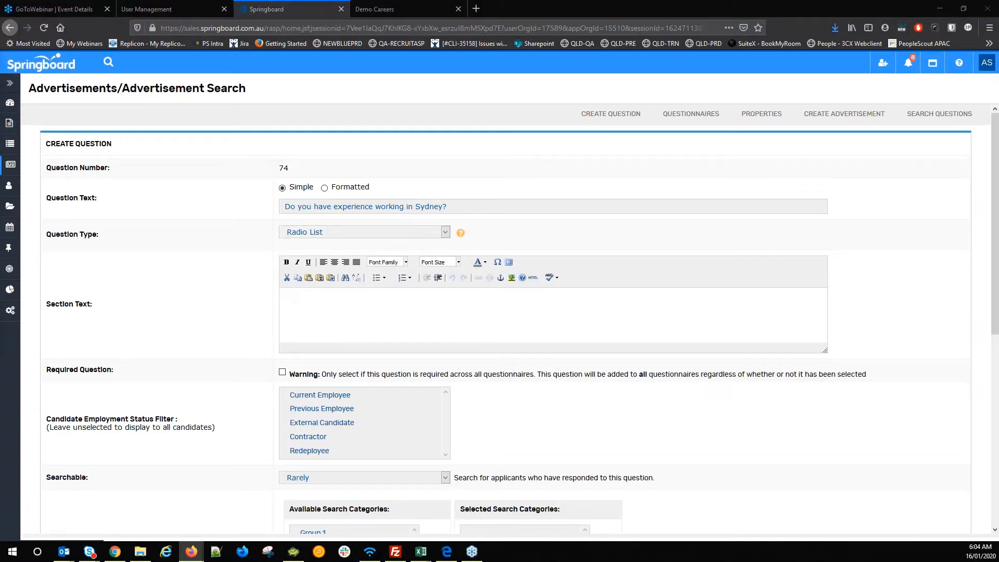
drag(295, 96, 600, 110)
scroll(595, 220, down, 3)
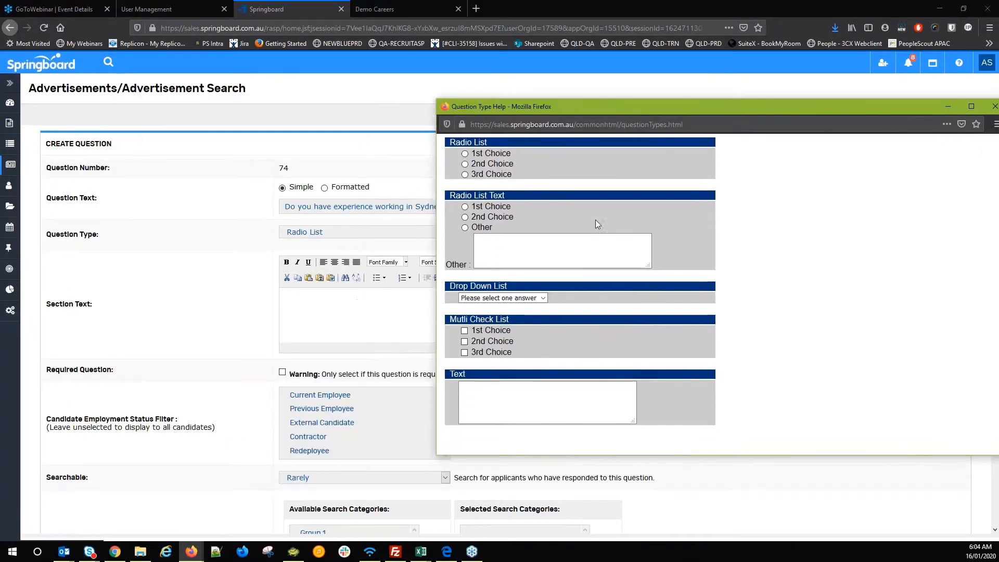
- Close the type help and enter section text 'please limit your response within 200 words'
click(579, 437)
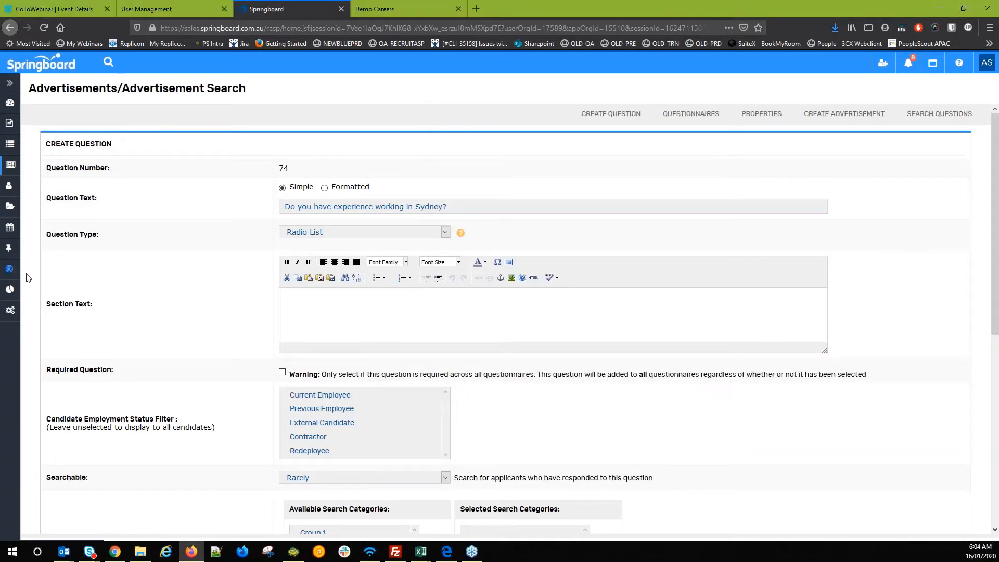
triple_click(65, 304)
click(404, 337)
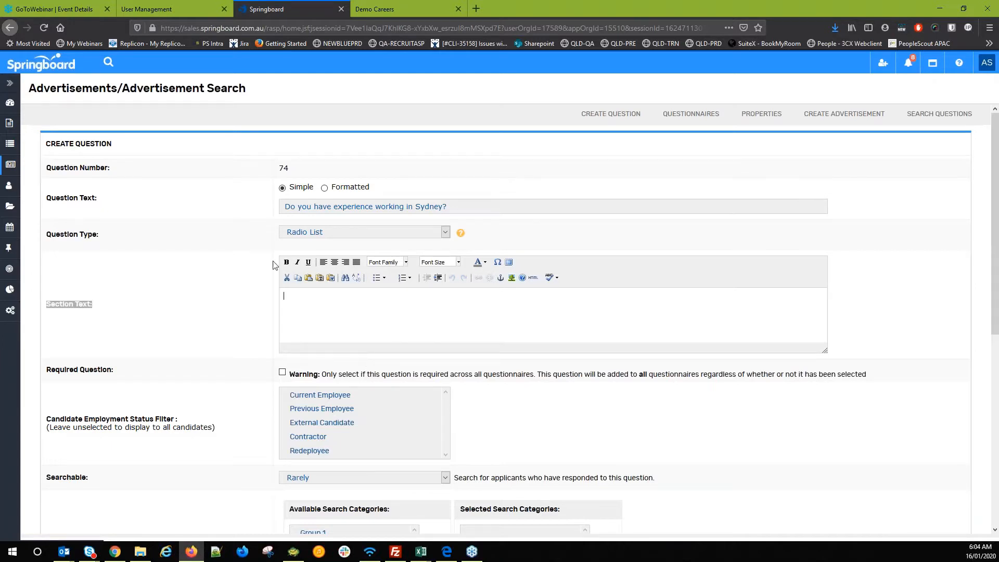
text(please limit your respon)
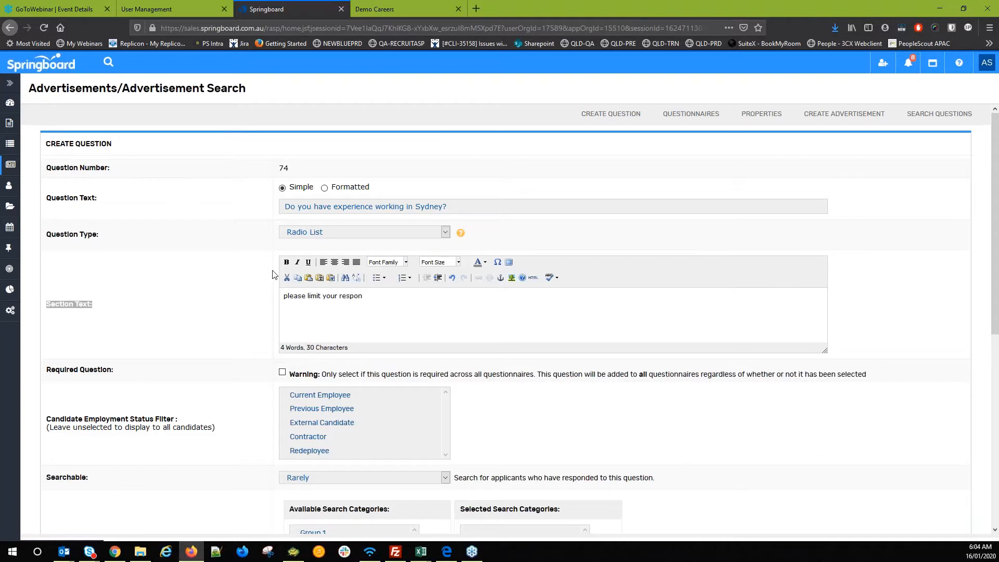
text(se within 200 words)
drag(420, 294, 151, 297)
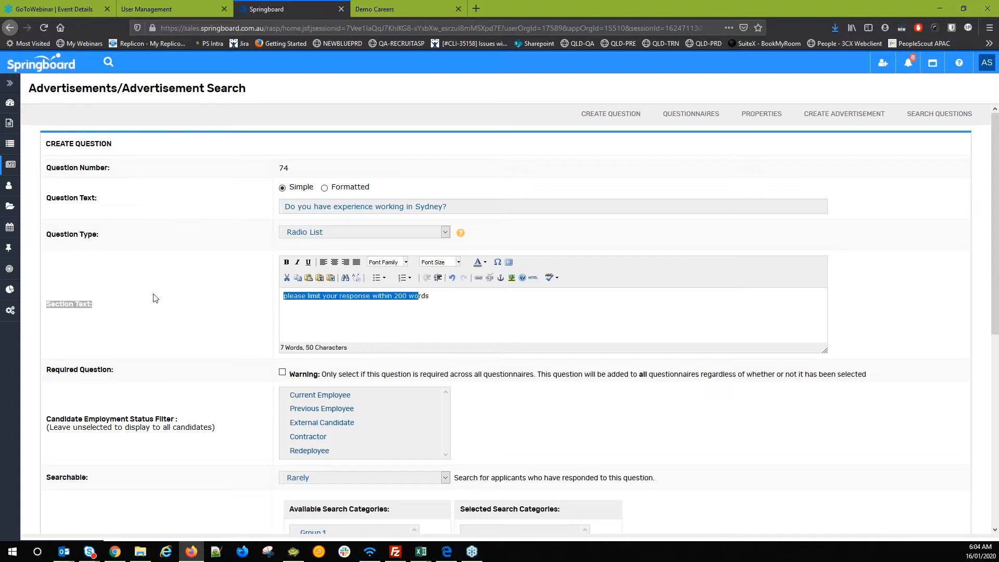
scroll(165, 335, down, 2)
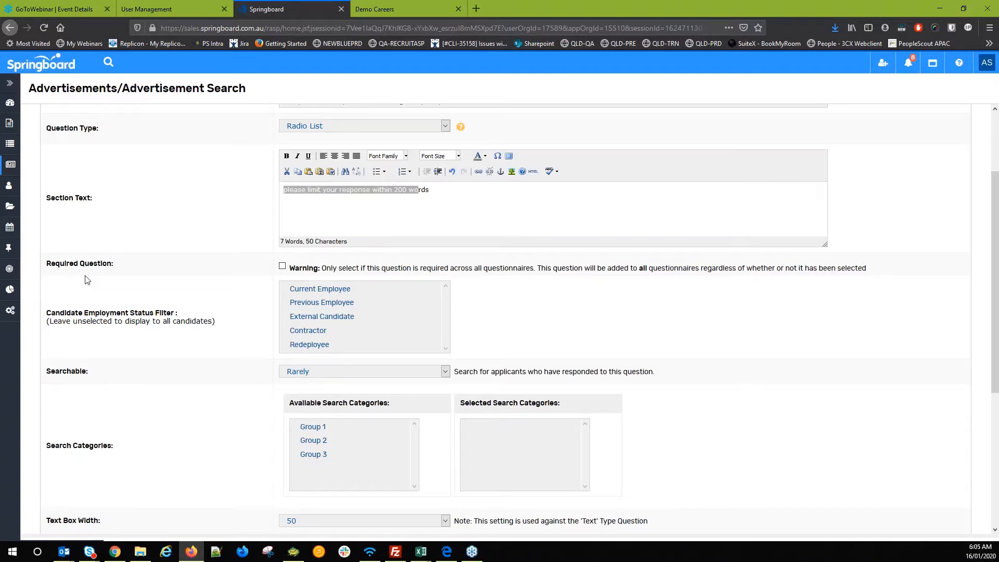
- Change the Sydney question's type from Radio List to Drop Down List
scroll(45, 339, down, 5)
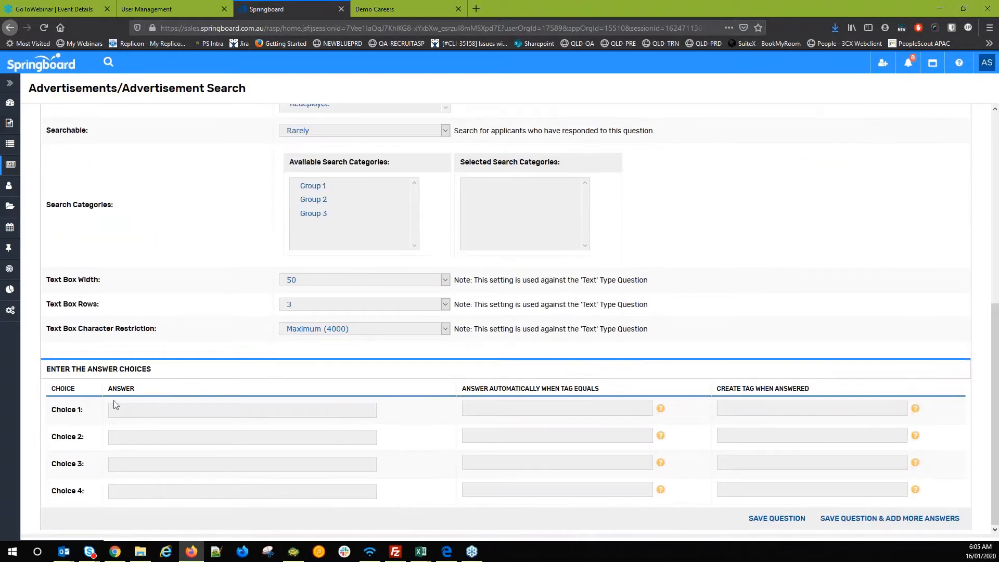
drag(57, 369, 131, 369)
click(130, 371)
click(112, 409)
scroll(221, 403, up, 4)
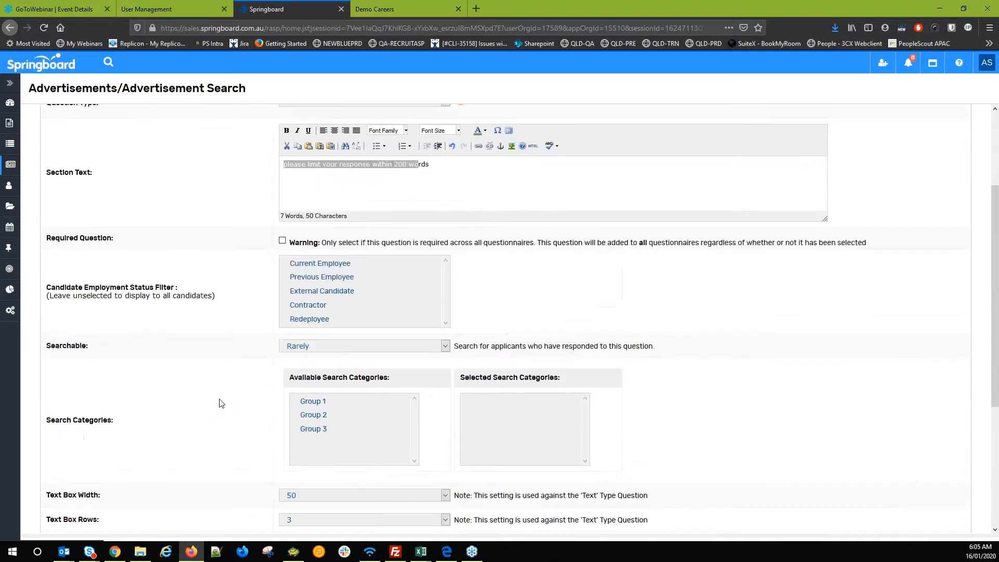
scroll(221, 403, up, 3)
click(302, 232)
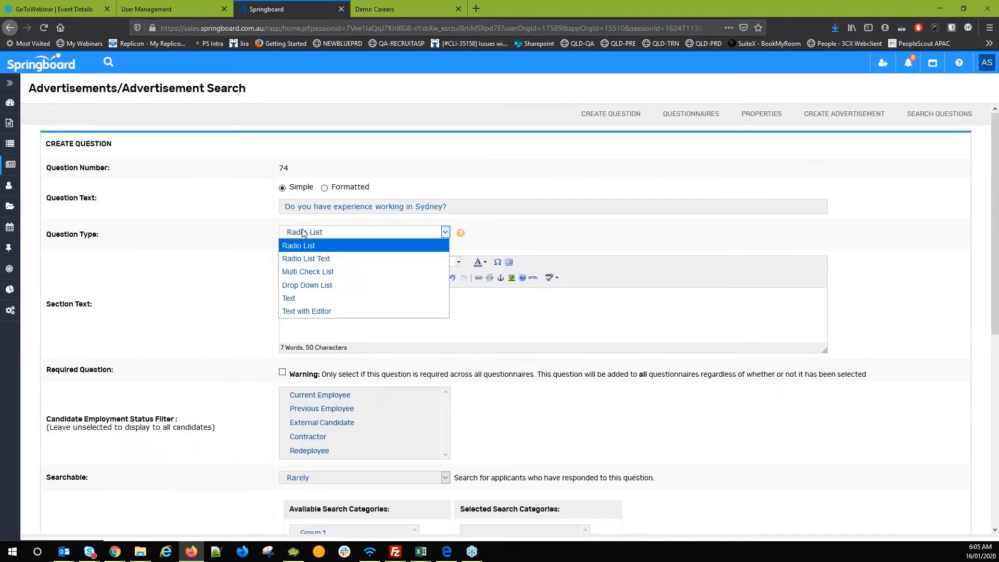
click(311, 285)
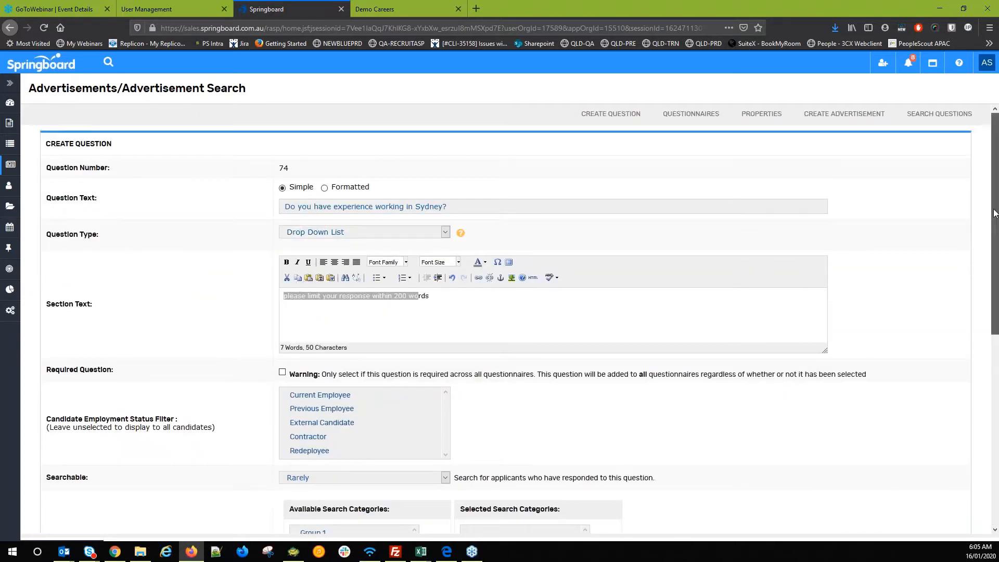
- Enter answer choices Yes and No, then save the question
drag(993, 213, 994, 406)
click(144, 409)
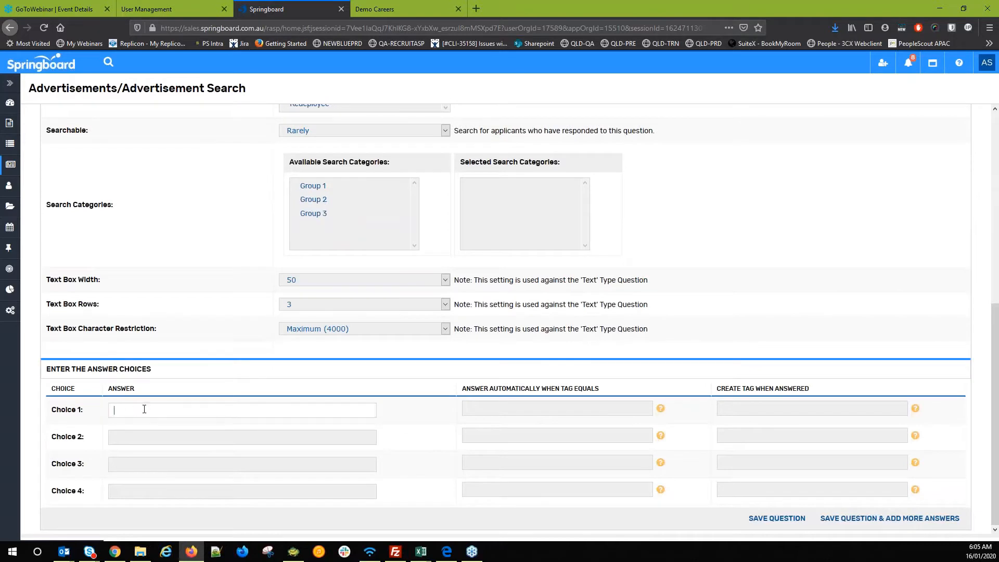
text(Yes)
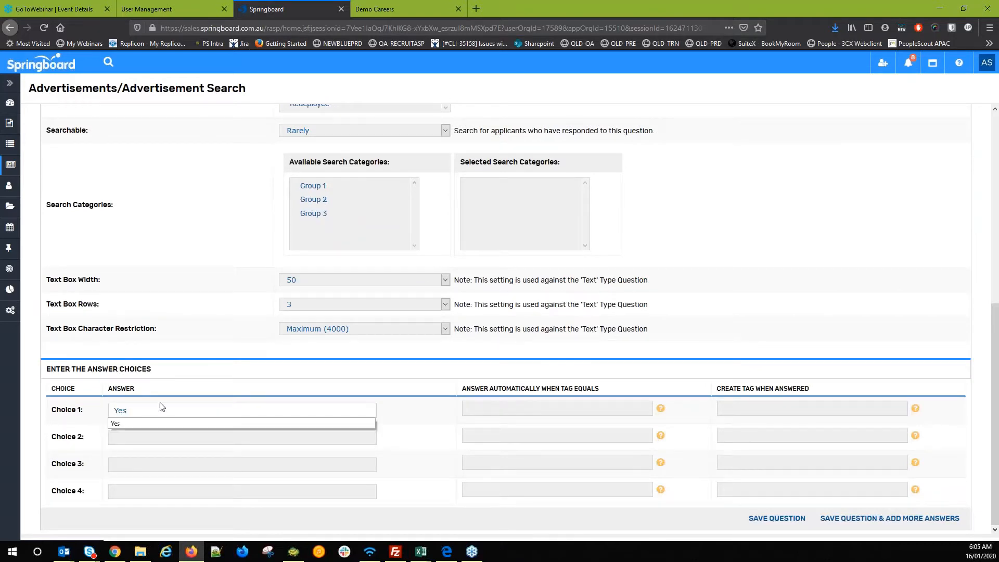
click(151, 438)
text(No)
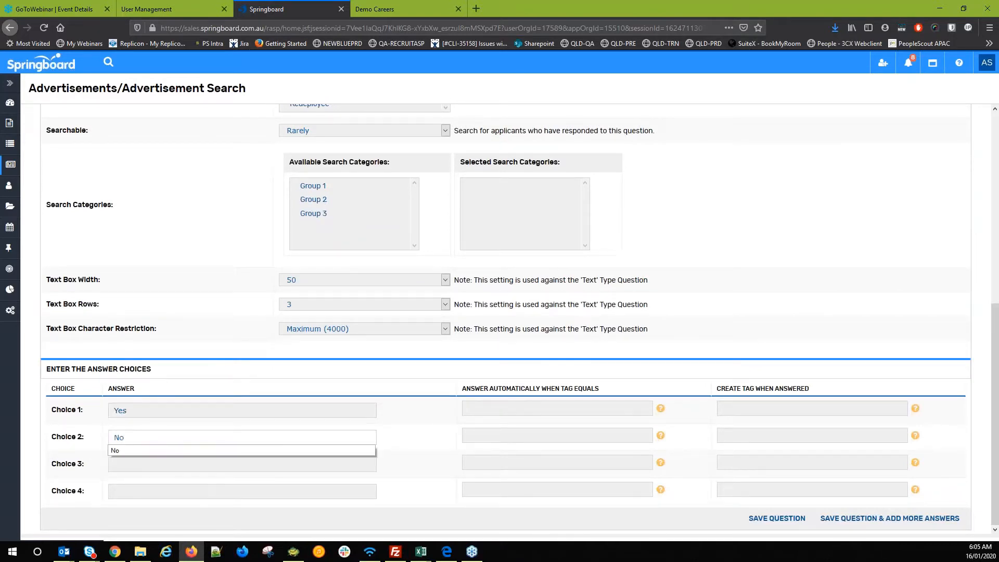
click(400, 440)
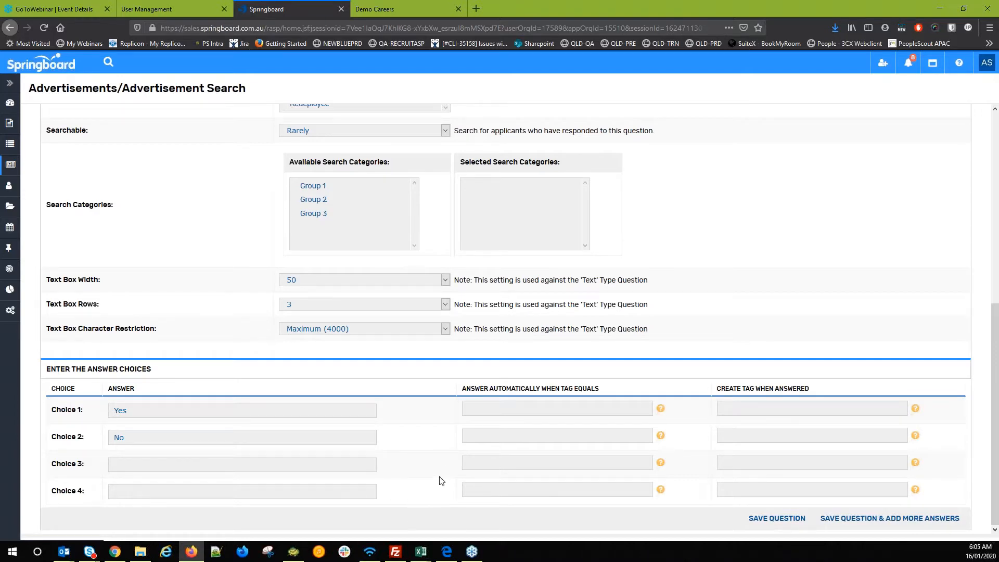
click(777, 519)
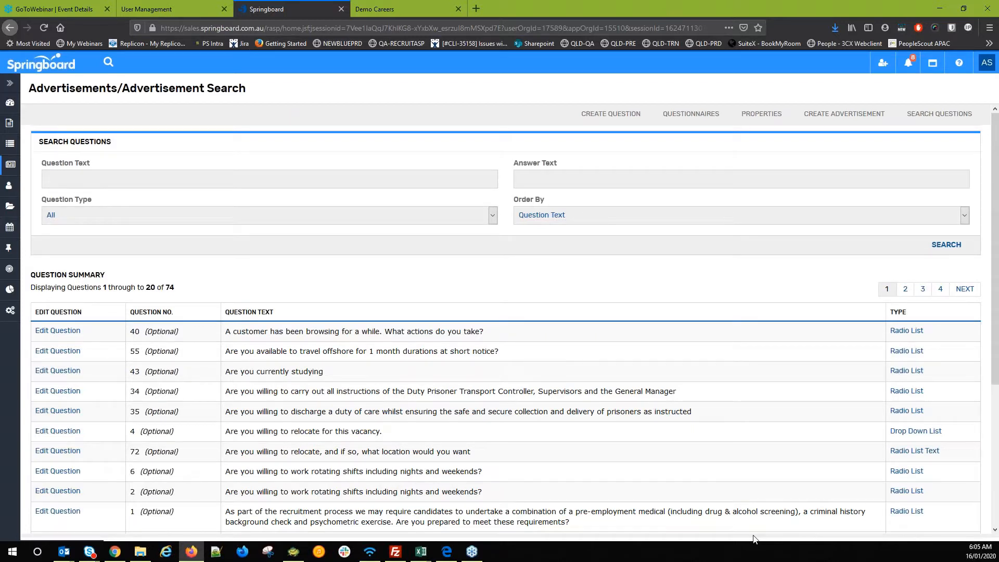
- Create a new questionnaire group with the Sydney, London, relocation and favourite-colour pool questions
click(670, 120)
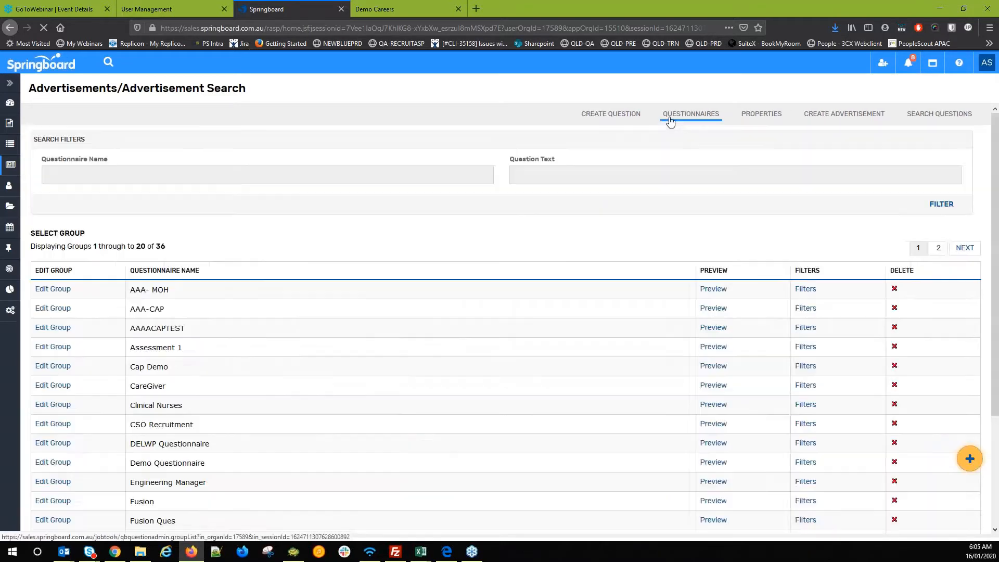
click(968, 459)
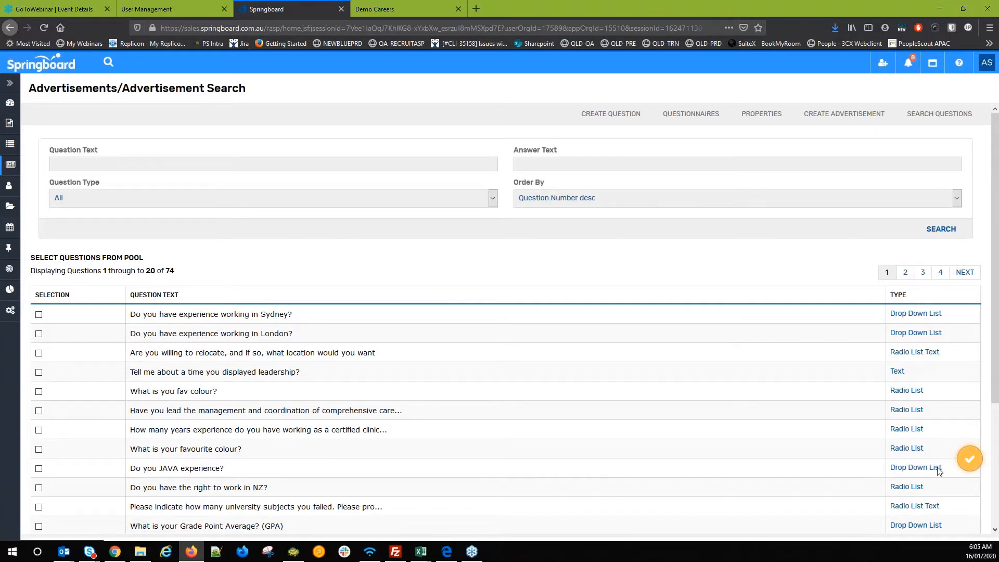
click(39, 315)
click(39, 333)
click(39, 353)
click(39, 391)
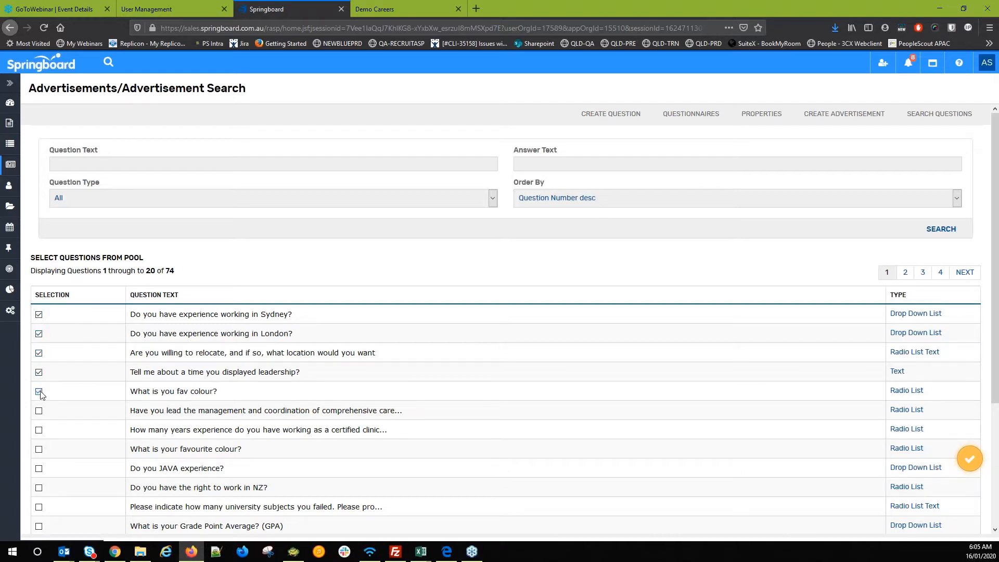
click(968, 460)
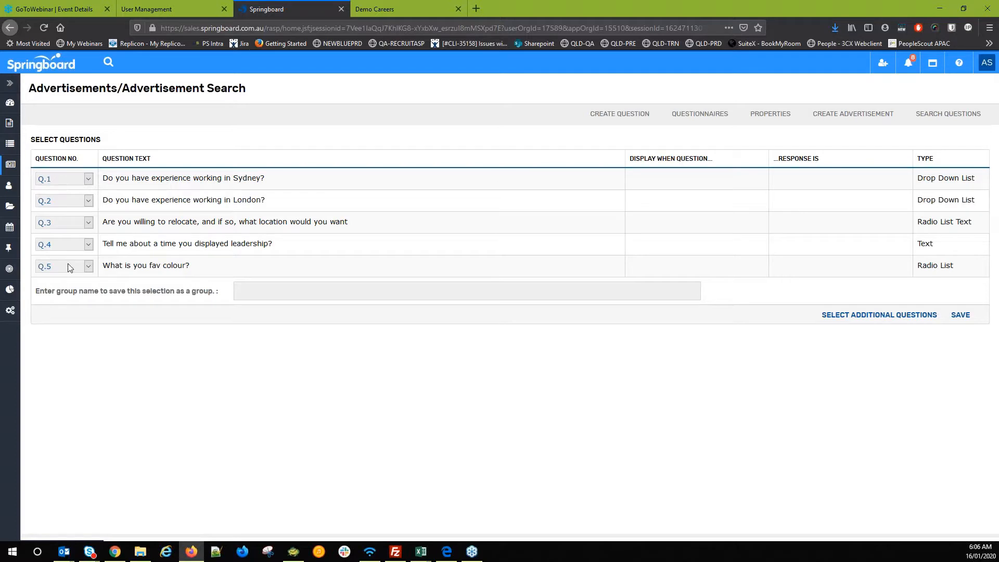
- Reorder the questions, moving fav colour to Q.1 and Sydney to Q.5
click(71, 184)
click(52, 192)
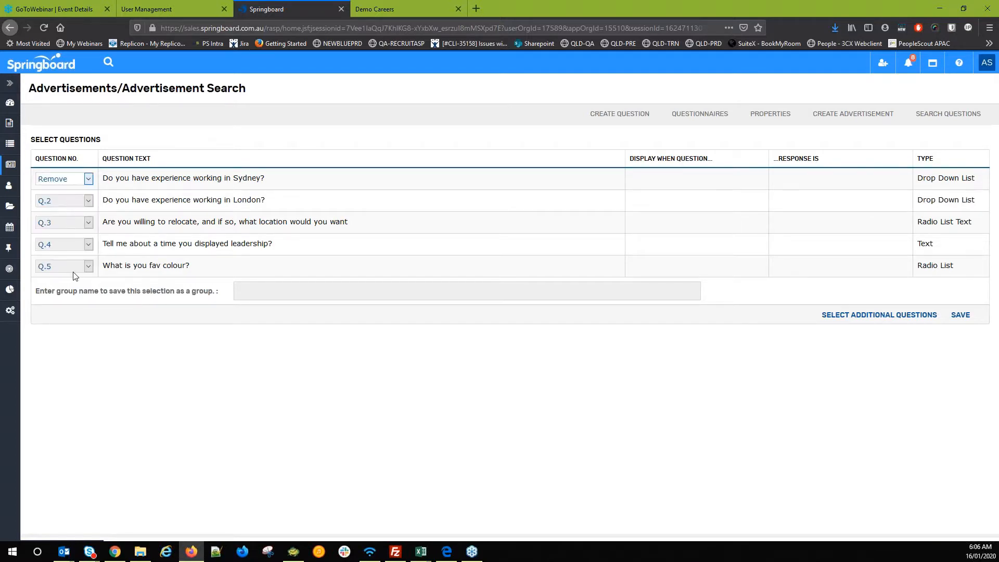
click(73, 269)
click(72, 292)
click(61, 179)
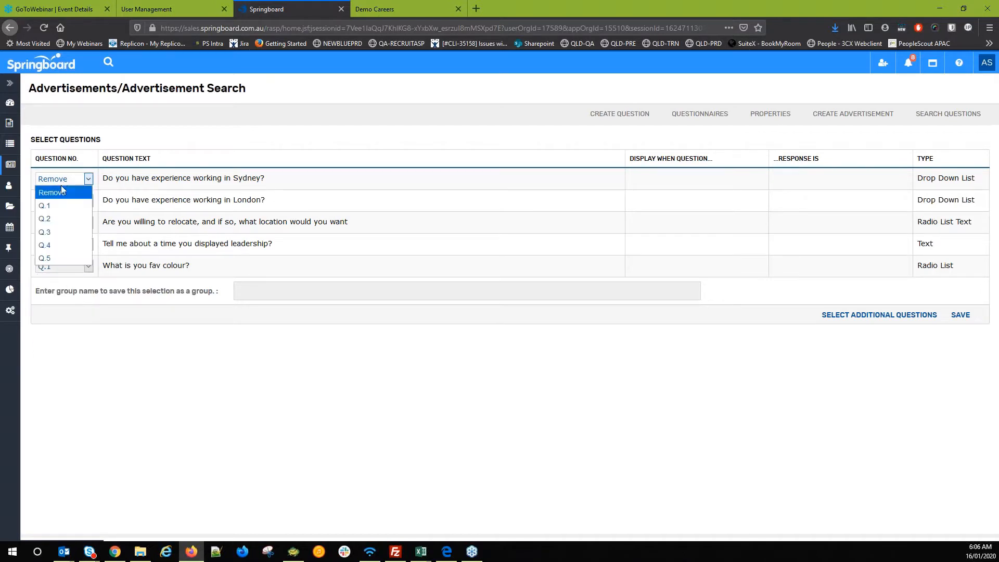
click(67, 258)
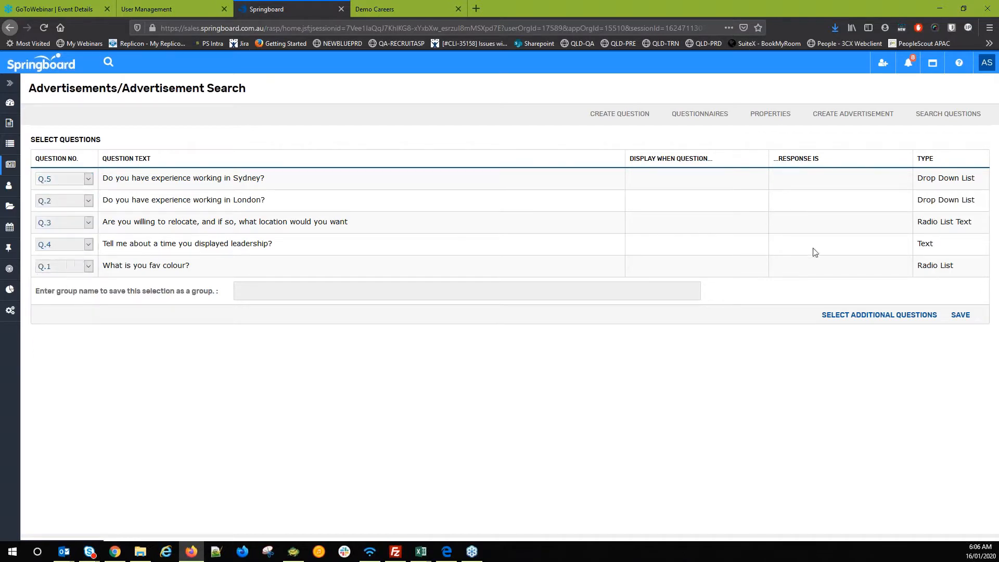
- Name the group 'New Questionnaire AS' and save it
click(367, 288)
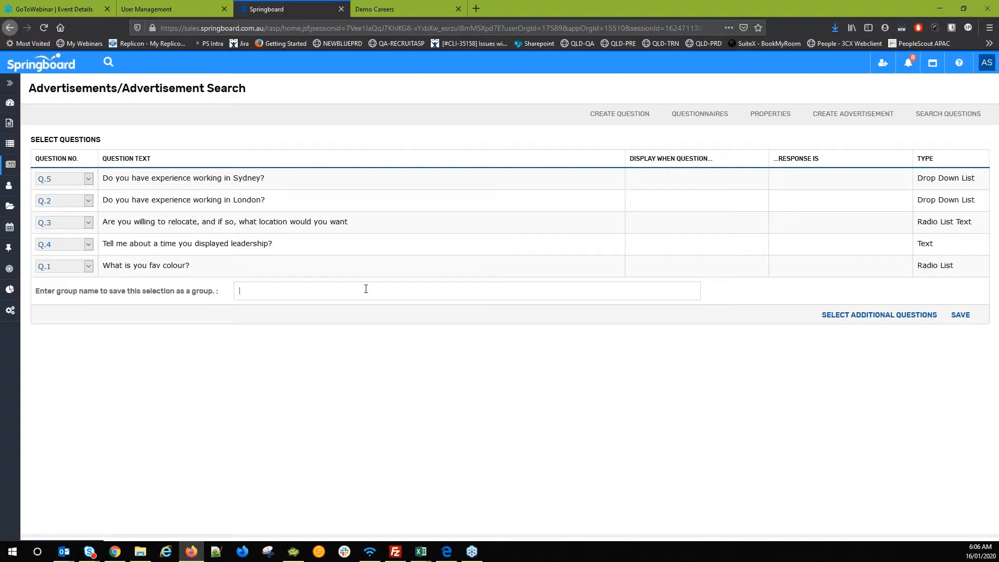
text(New Questionnaire AS)
click(959, 317)
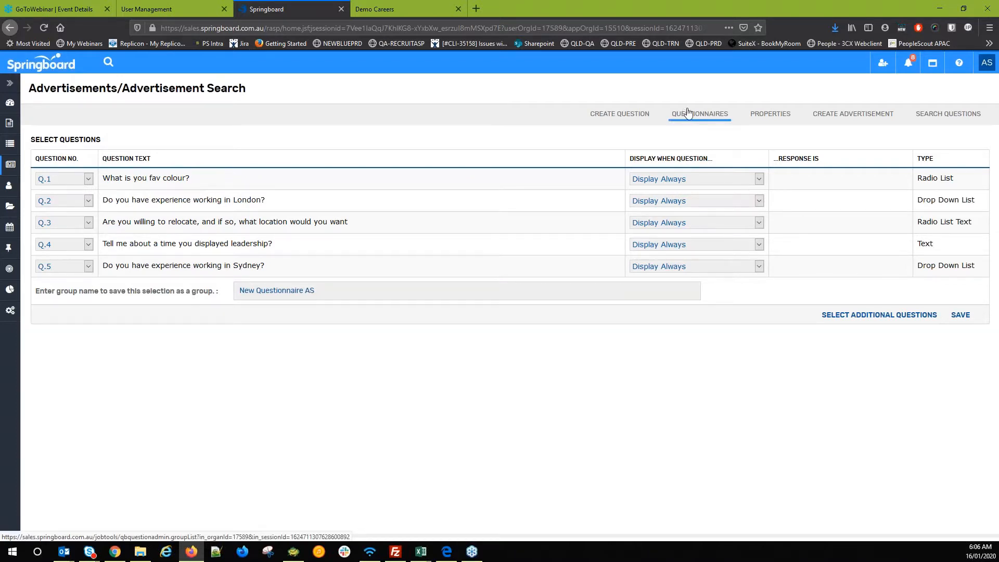
- From the Dashboard, open job JOB/1442250 and scroll through its Workflow and Application Questions
click(5, 166)
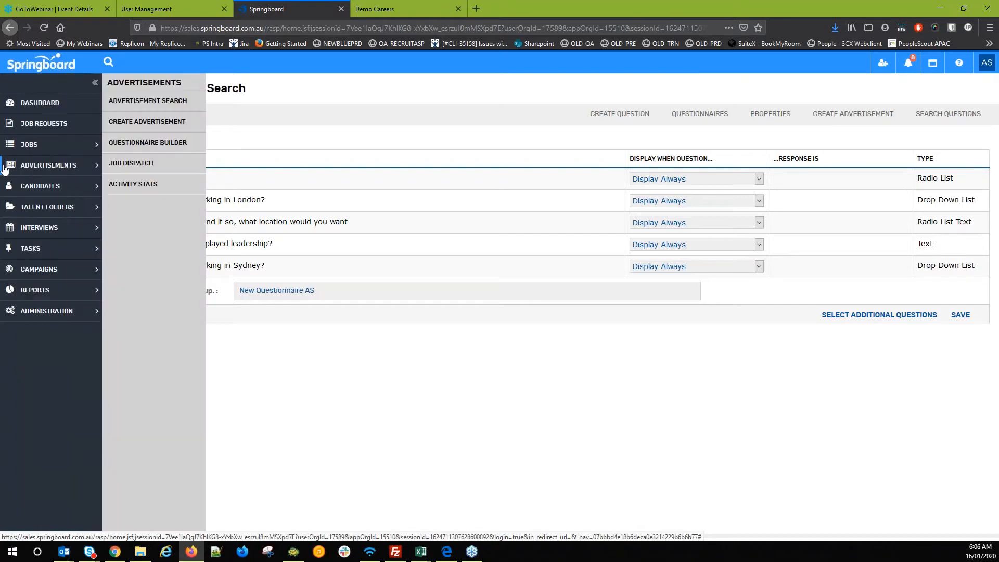
click(20, 103)
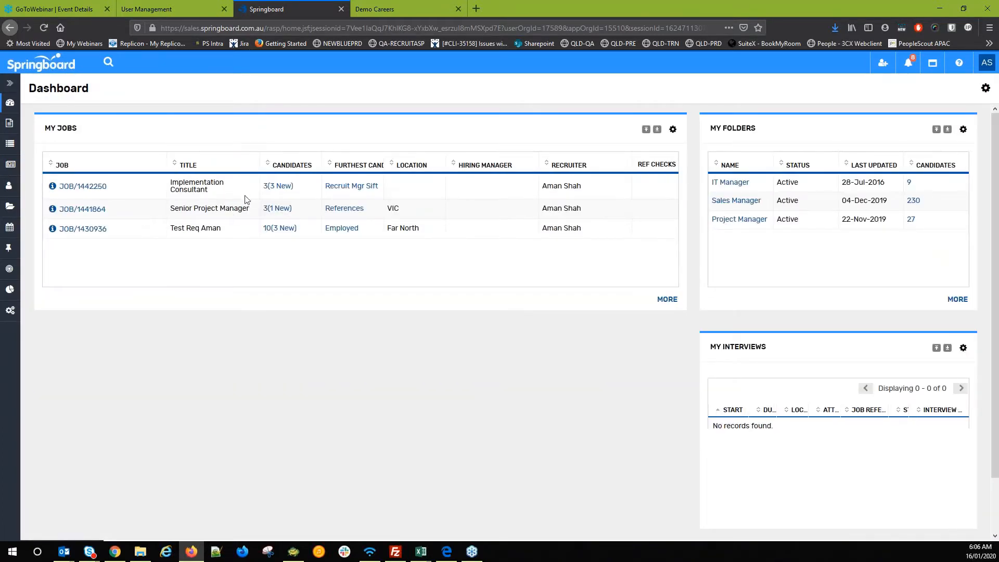
click(89, 188)
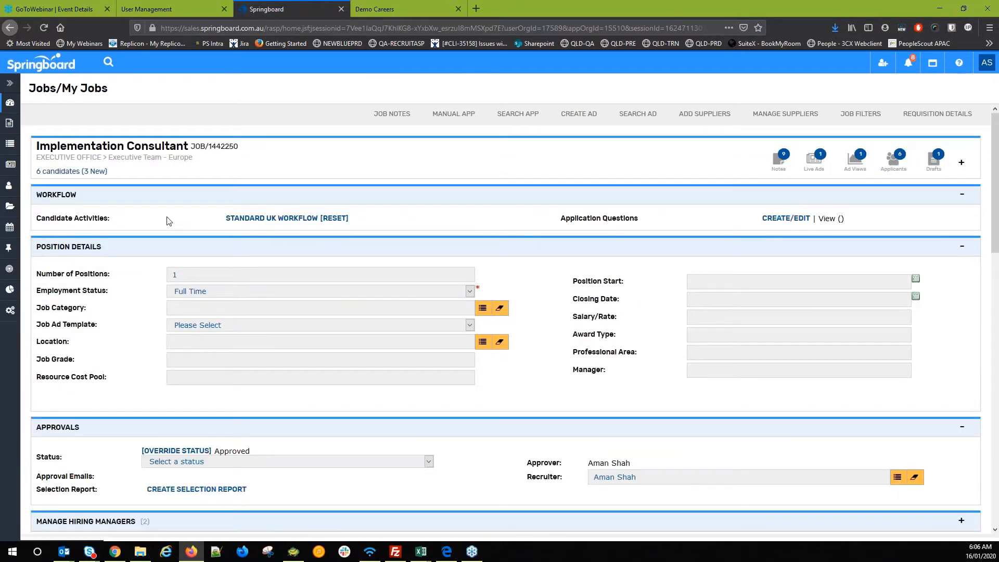
scroll(166, 234, down, 4)
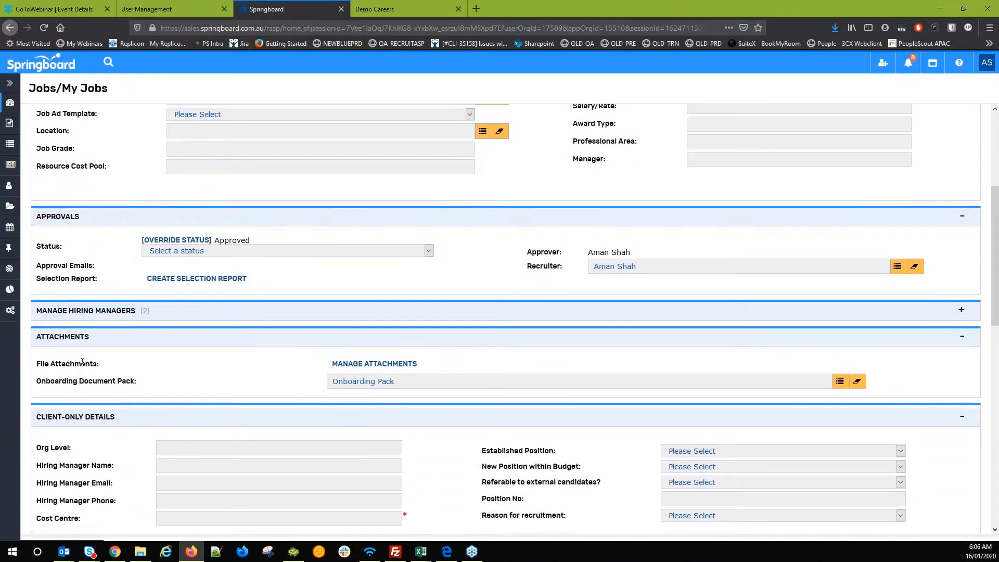
scroll(86, 224, up, 3)
scroll(83, 182, up, 3)
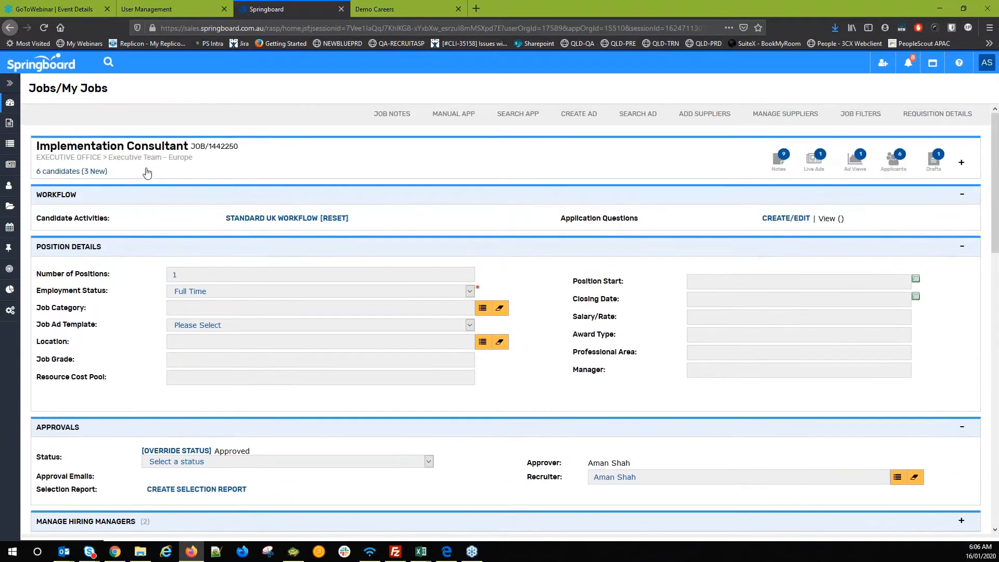
scroll(151, 207, down, 3)
scroll(150, 207, down, 10)
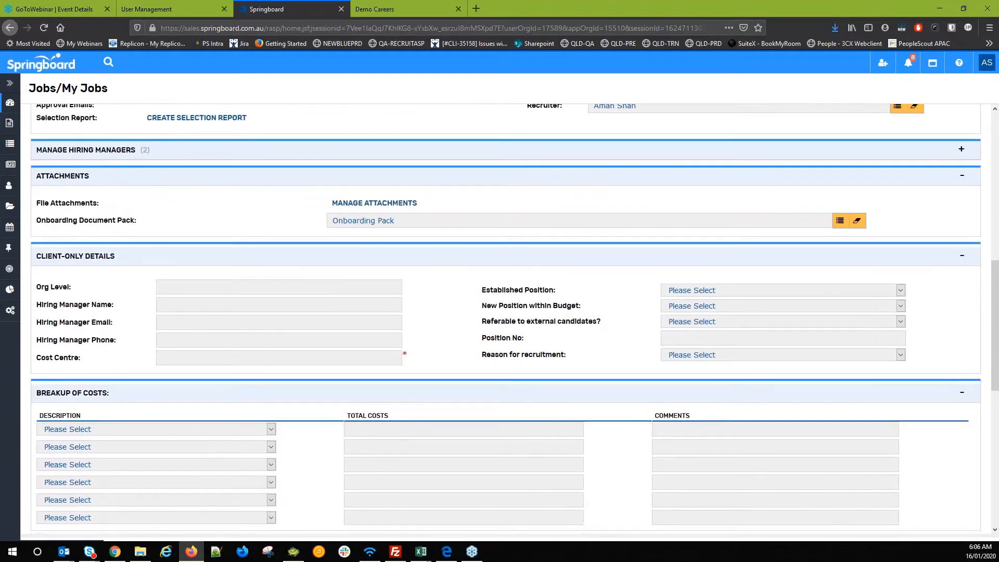
scroll(499, 312, down, 2)
scroll(499, 312, up, 6)
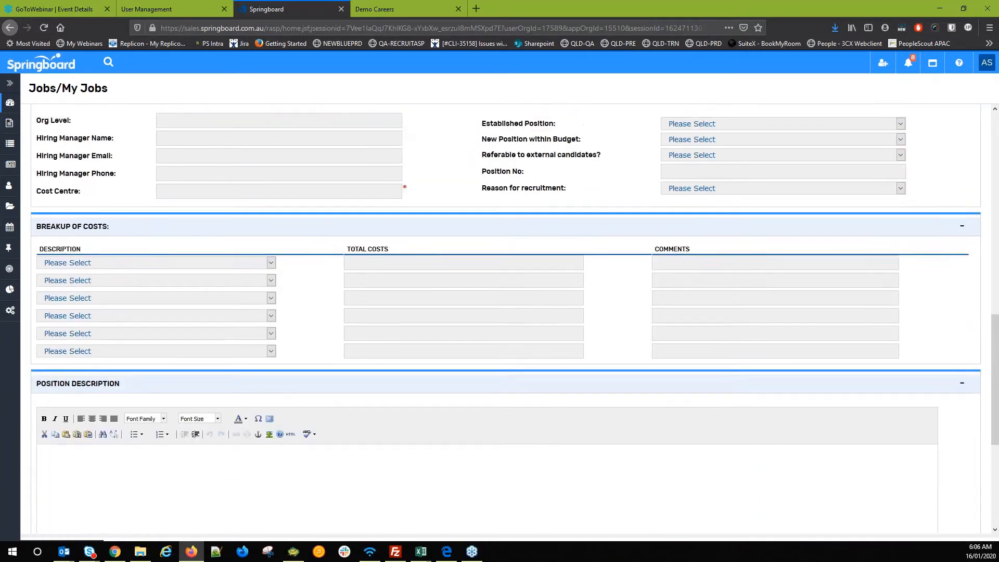
scroll(110, 245, up, 3)
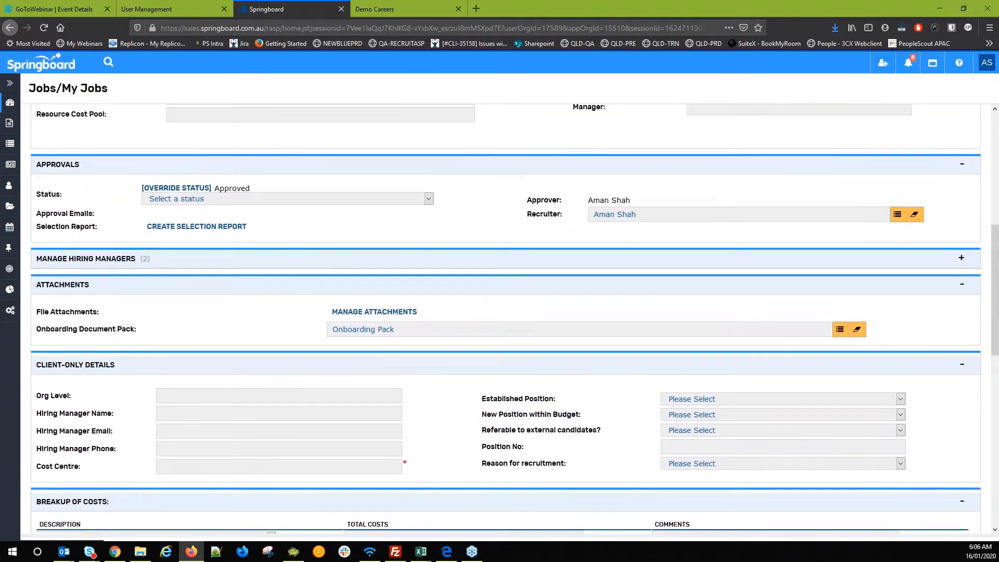
scroll(522, 260, up, 6)
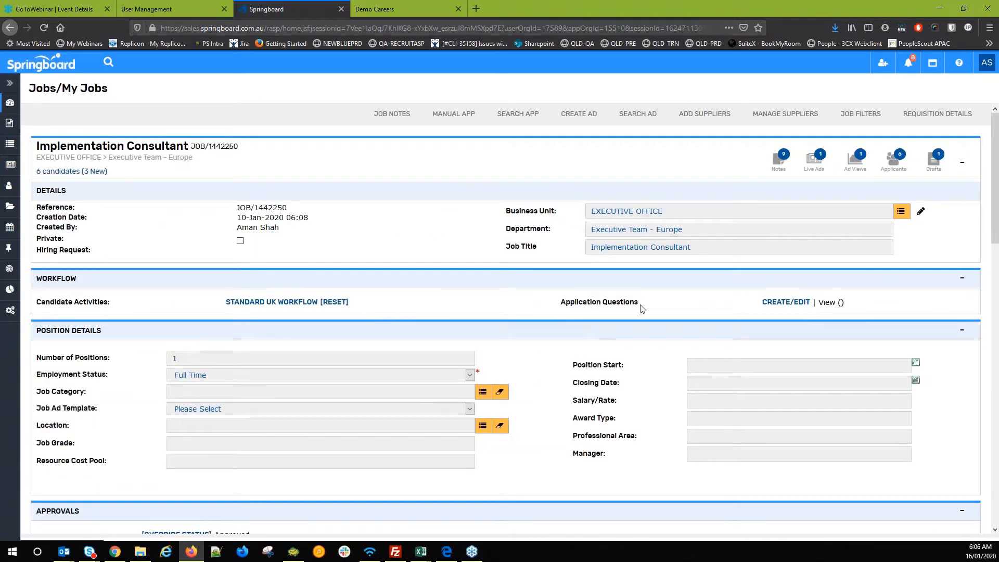
- Pick Cap Demo as the job's Application Questions questionnaire, save it, and close the builder
click(766, 308)
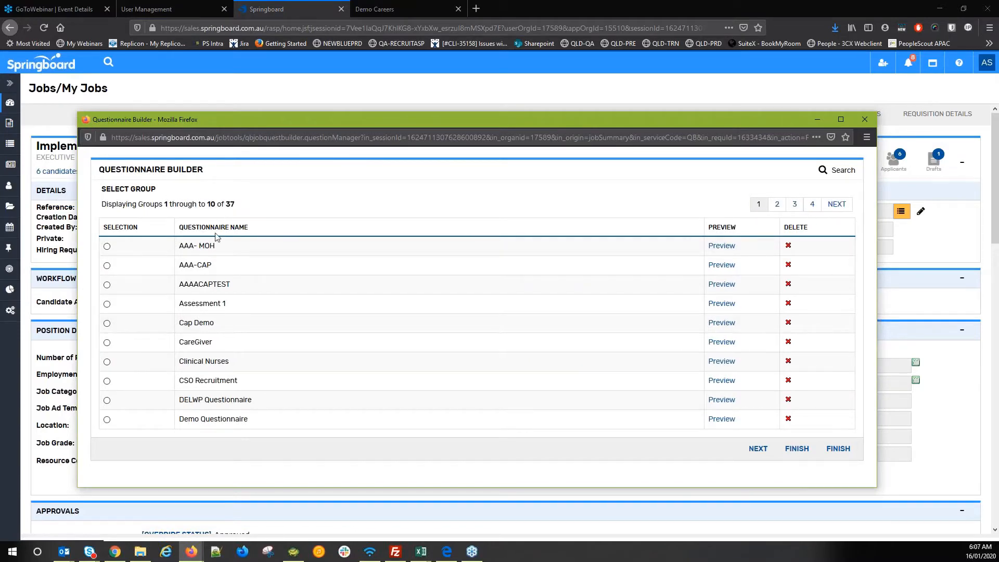
click(835, 210)
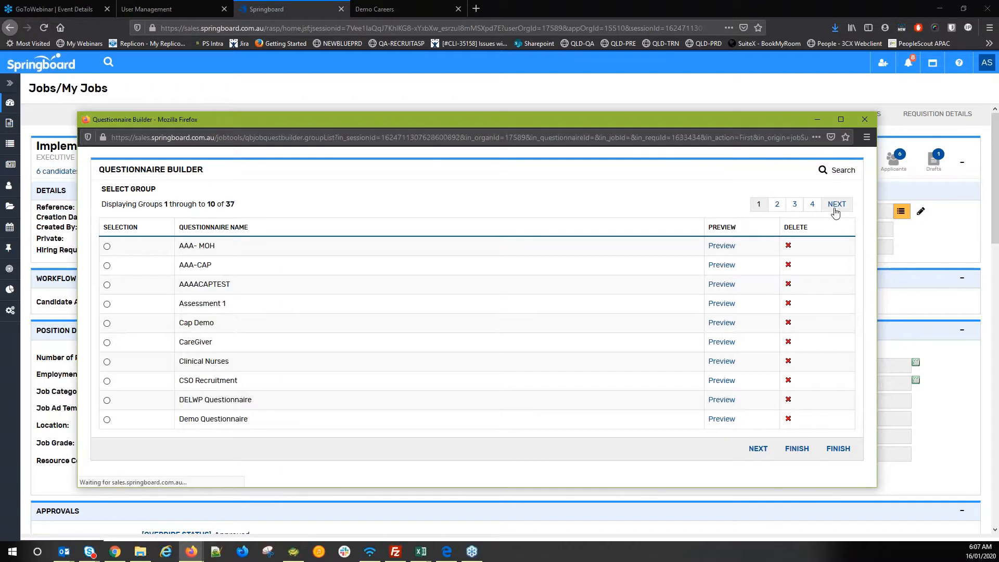
click(812, 204)
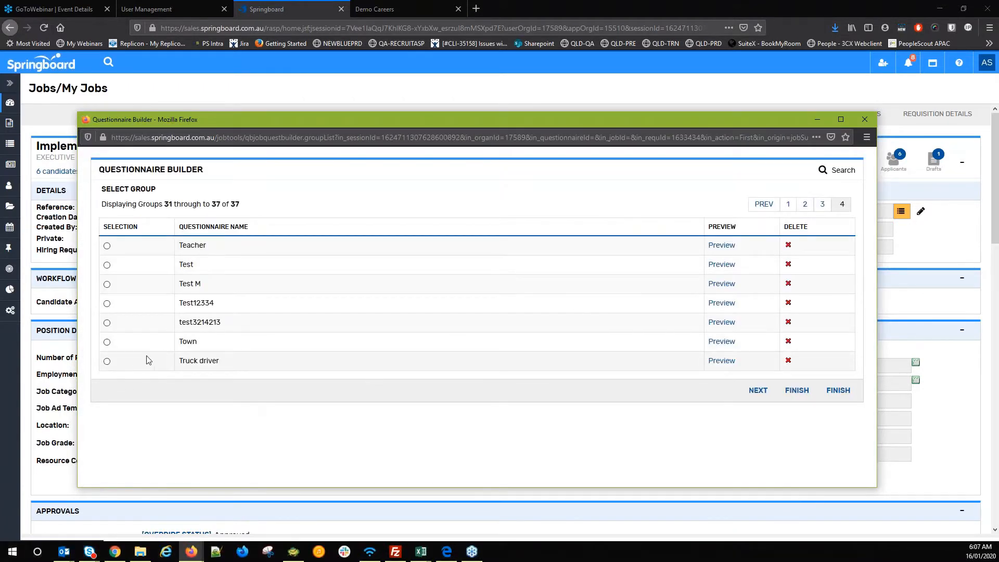
click(808, 209)
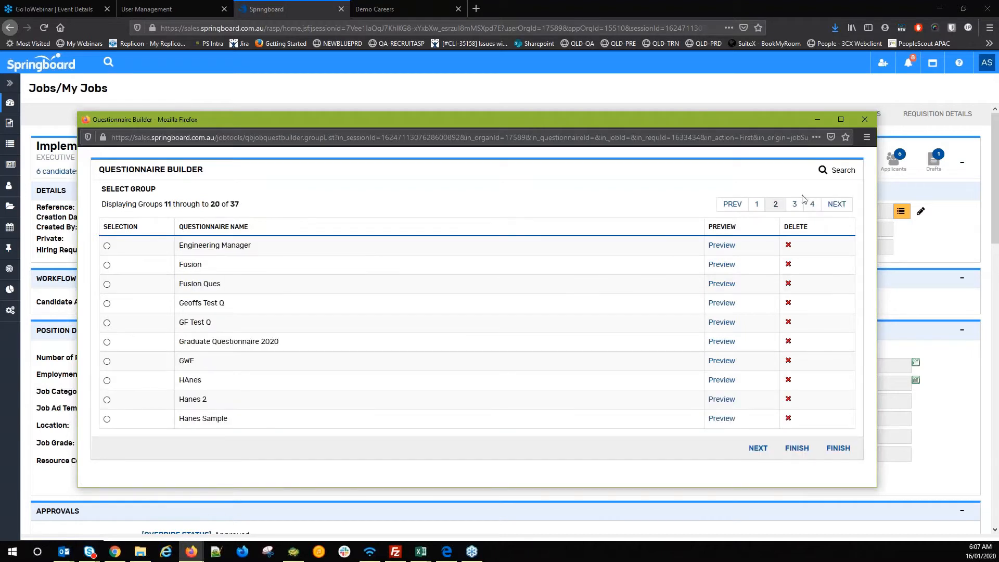
click(757, 205)
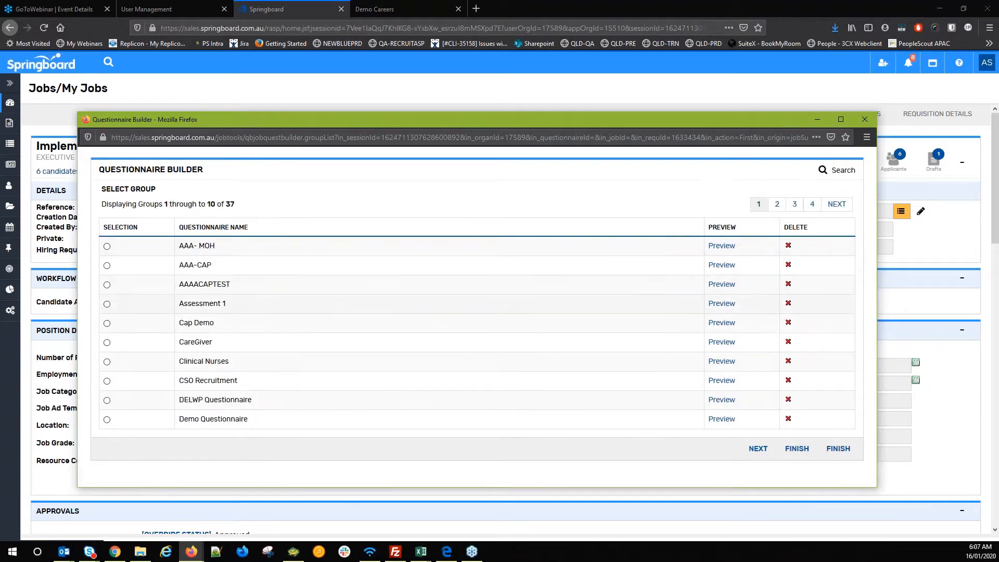
click(107, 323)
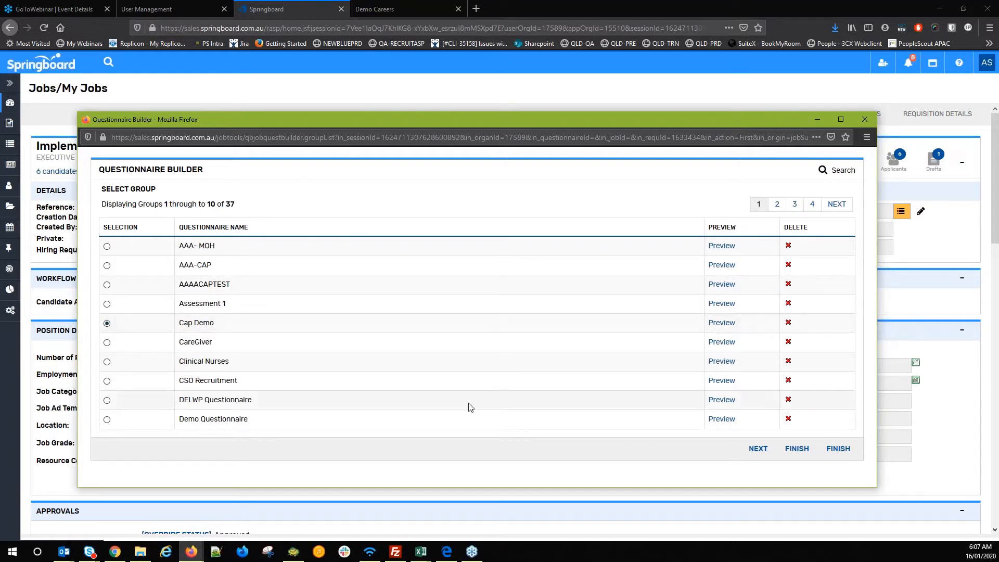
click(825, 452)
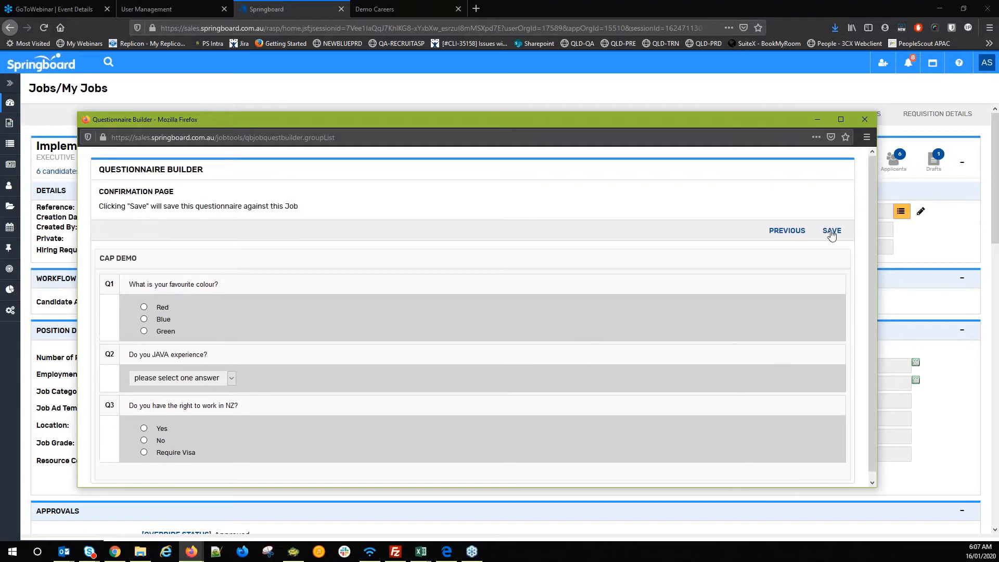
click(827, 230)
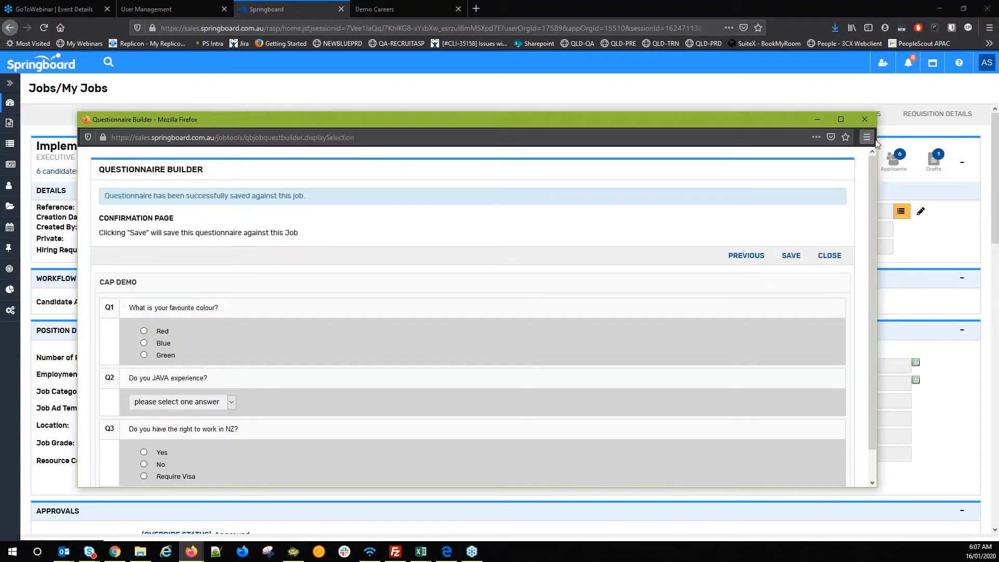
click(863, 120)
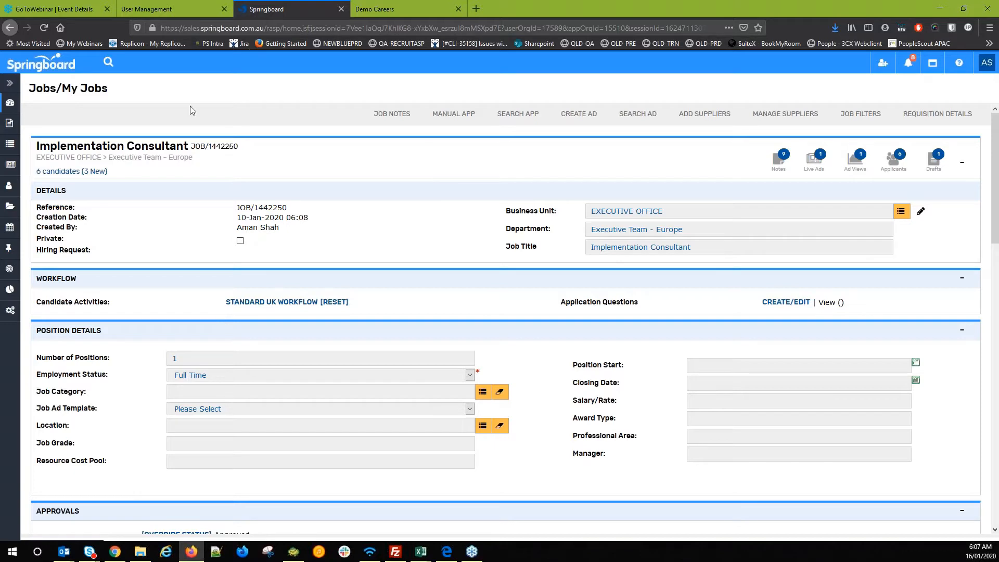
- In Demo Careers, go to My Applications and open the draft Senior Project Manager application
click(375, 8)
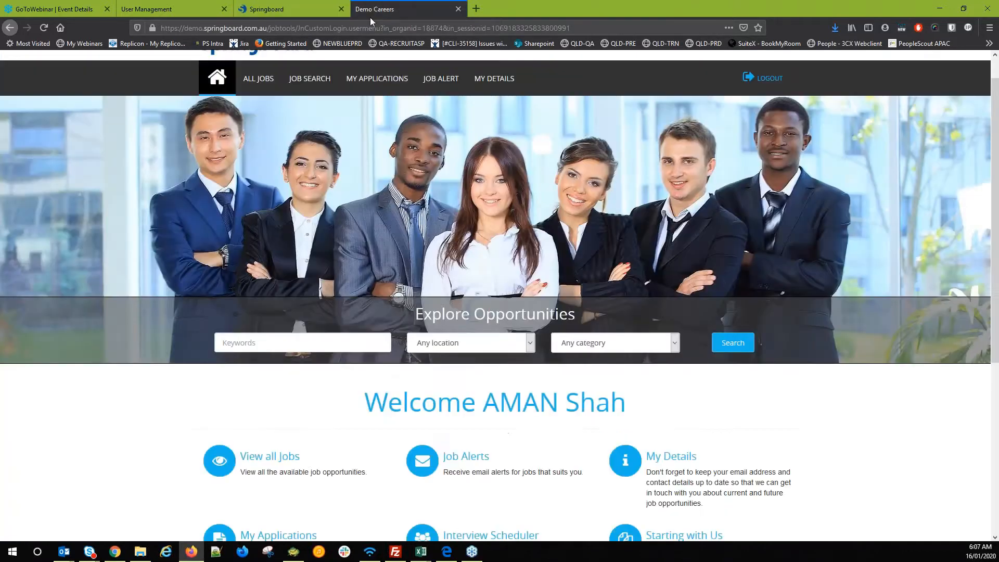
scroll(281, 330, down, 2)
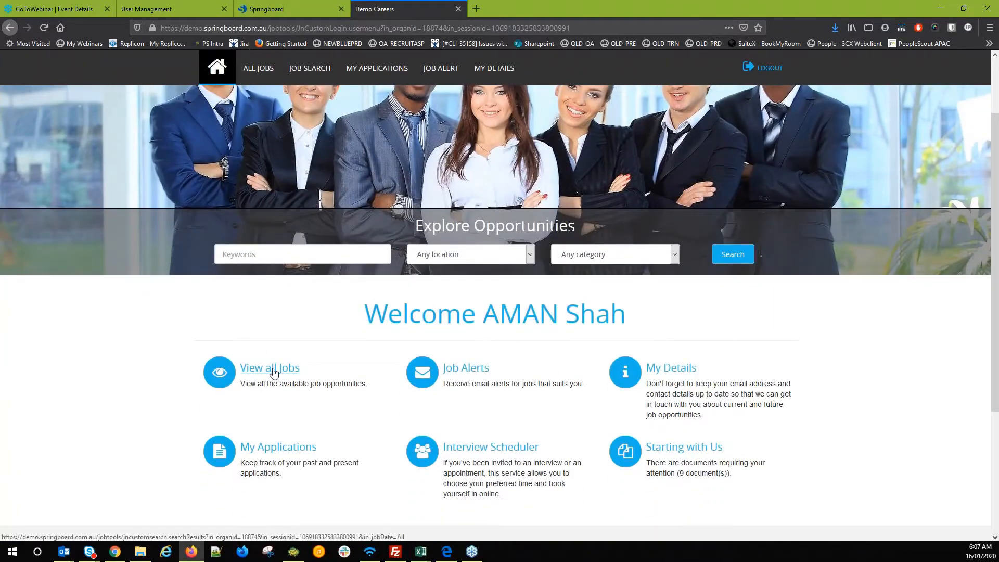
click(252, 450)
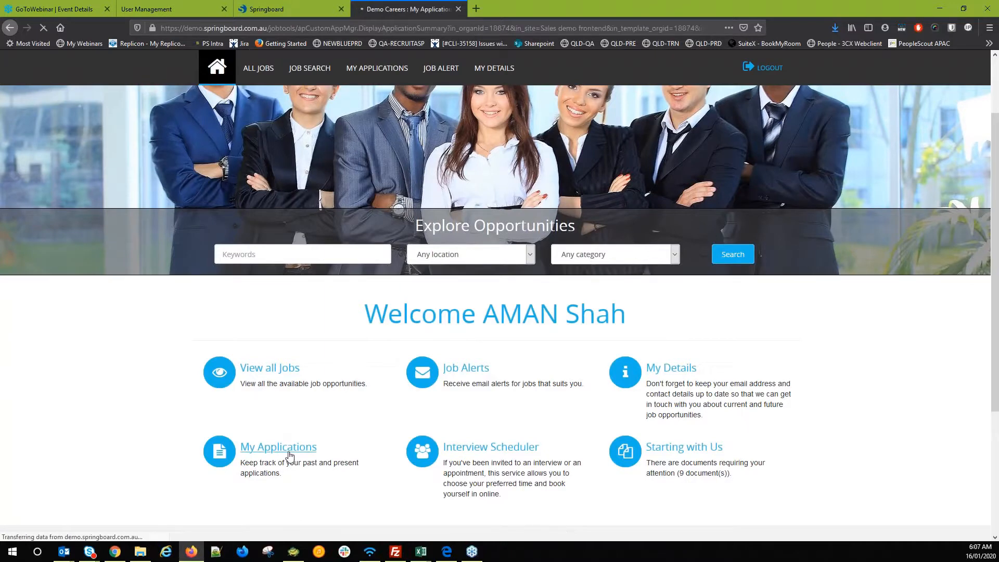
scroll(268, 367, down, 1)
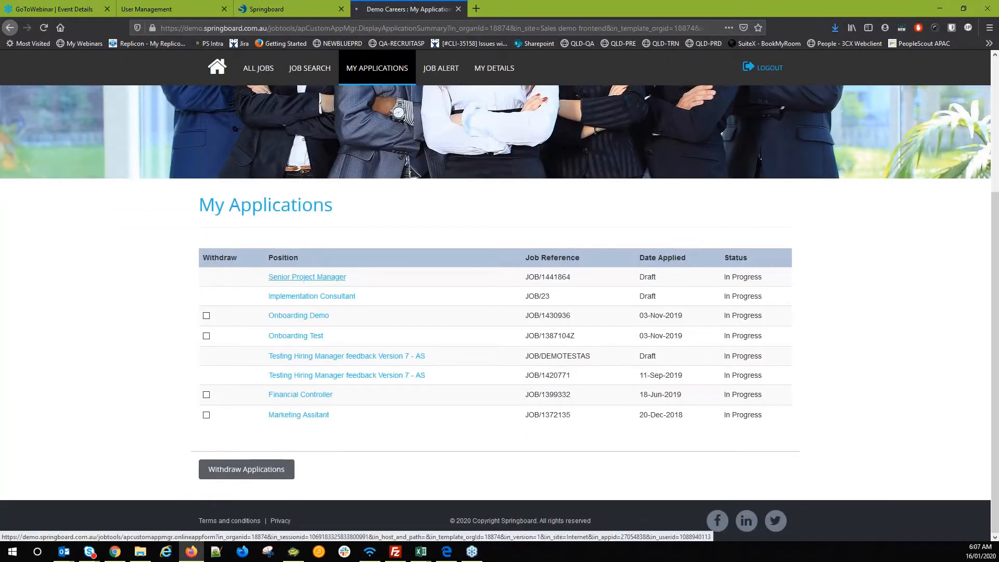
click(304, 277)
scroll(285, 321, down, 9)
scroll(329, 439, down, 1)
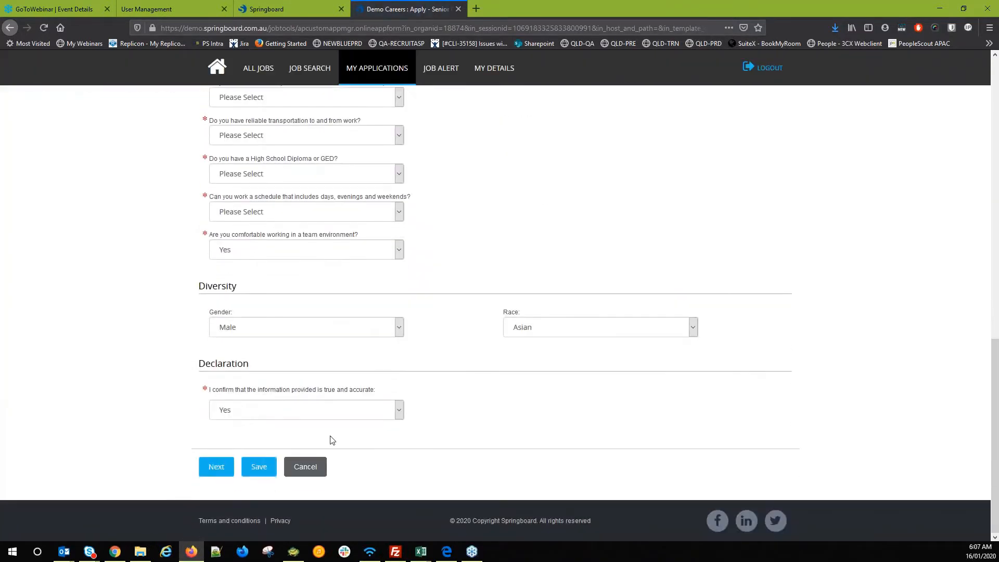
scroll(323, 410, up, 8)
scroll(279, 290, down, 9)
- Answer Yes to right-to-work, rotating shifts, relocation and pre-employment checks, then submit the questionnaire
click(212, 467)
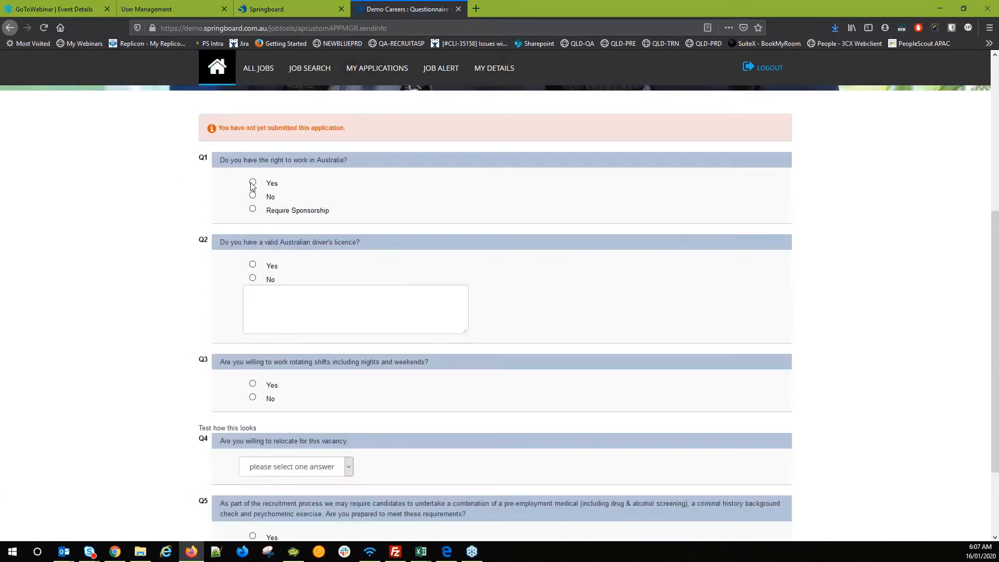
click(253, 183)
click(252, 384)
scroll(250, 454, down, 2)
click(260, 360)
click(263, 391)
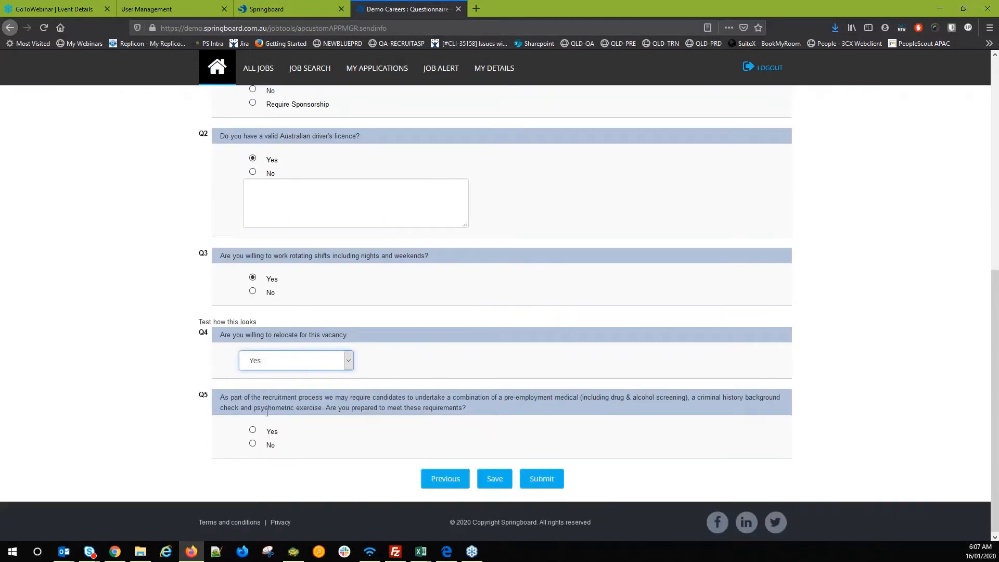
click(253, 429)
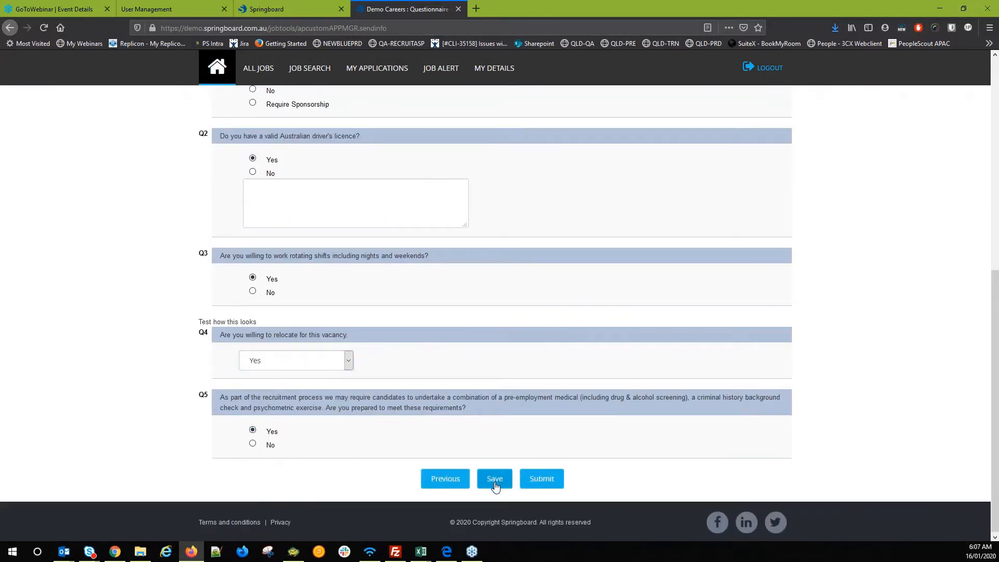
click(541, 480)
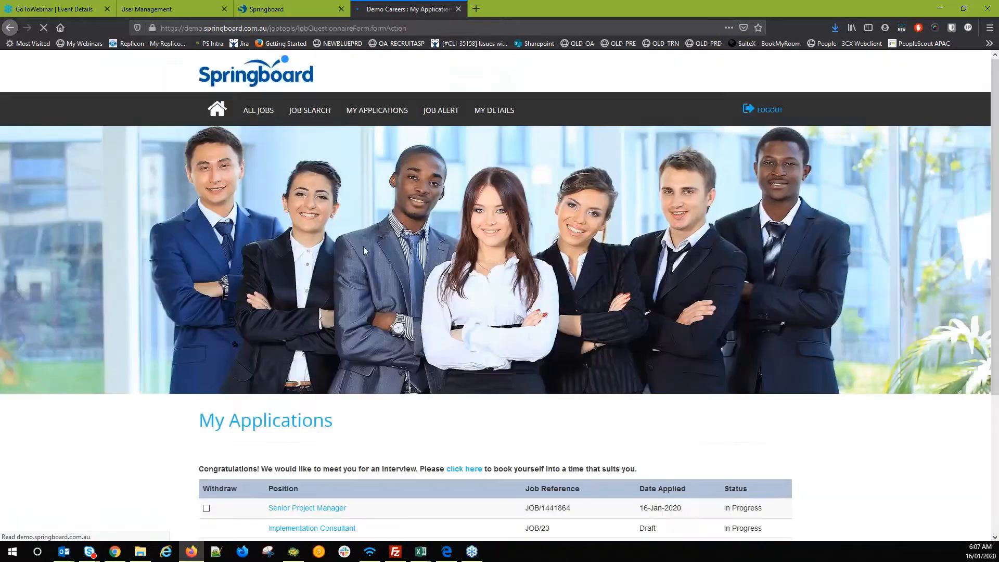
scroll(364, 251, down, 3)
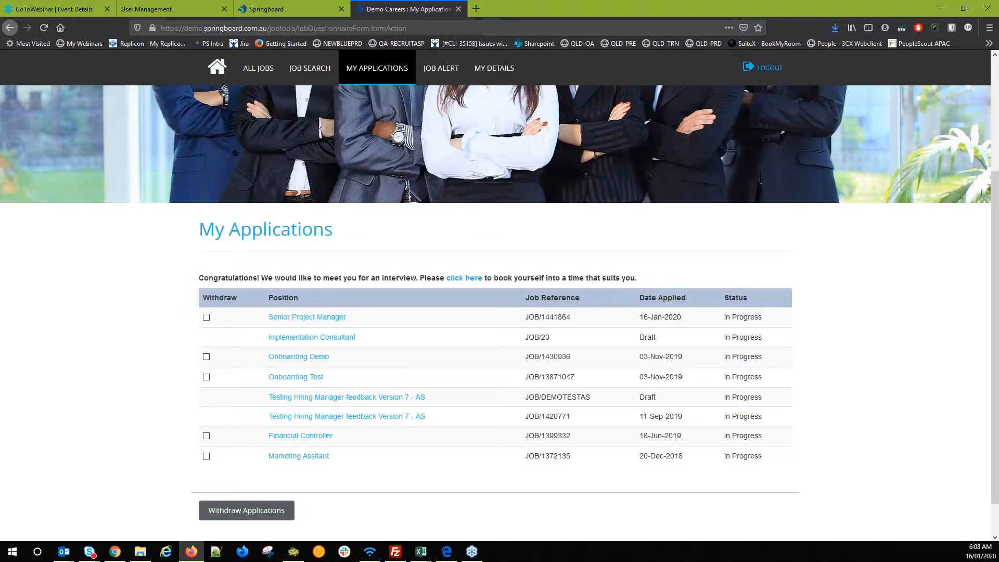
- From the Dashboard, open the Senior Project Manager job's first screening candidate
click(275, 9)
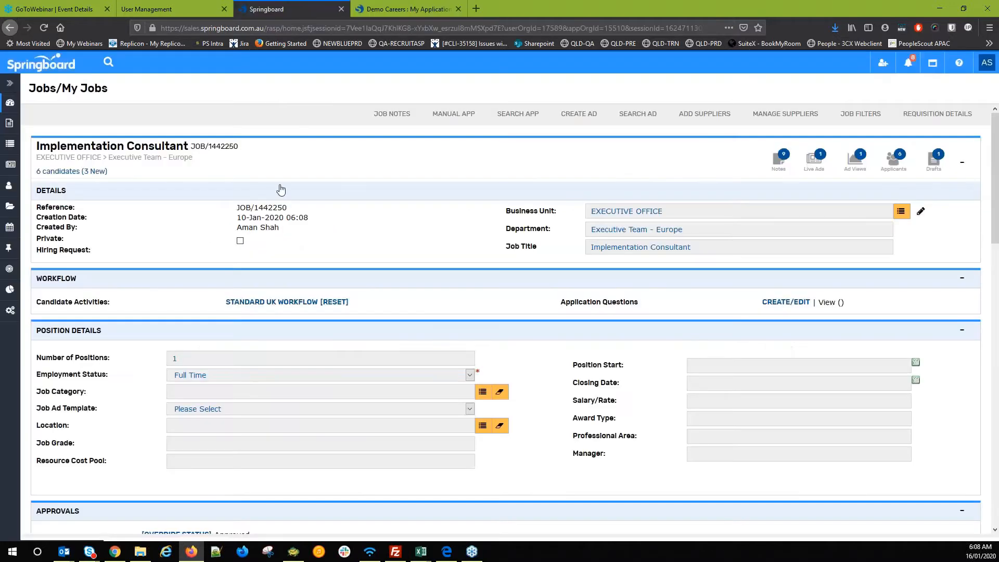
click(9, 103)
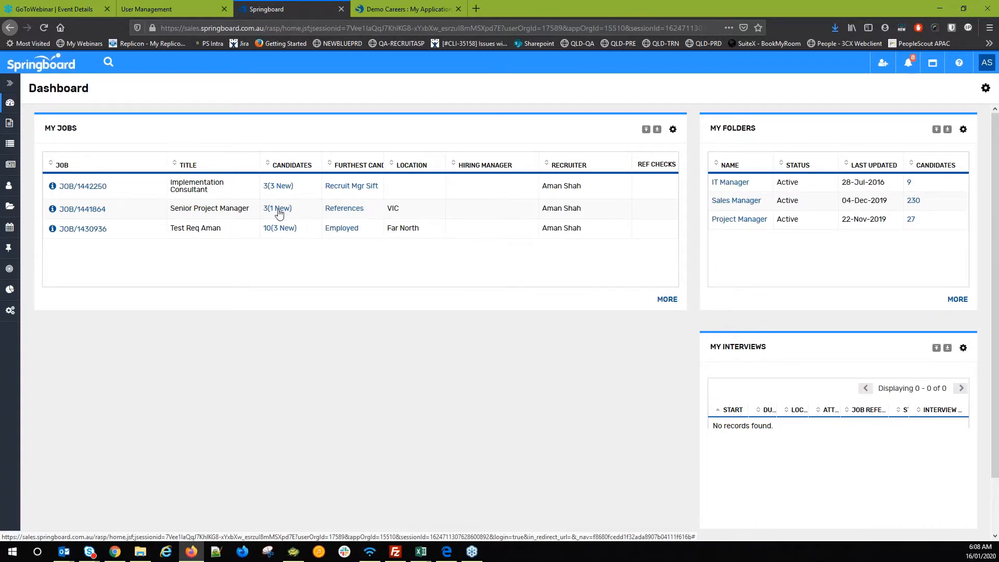
click(280, 210)
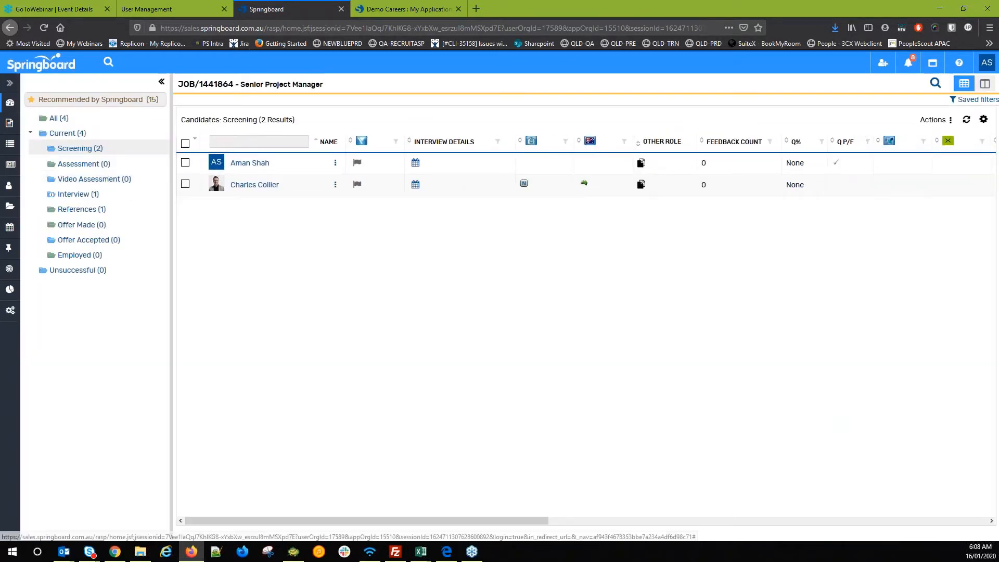
click(238, 163)
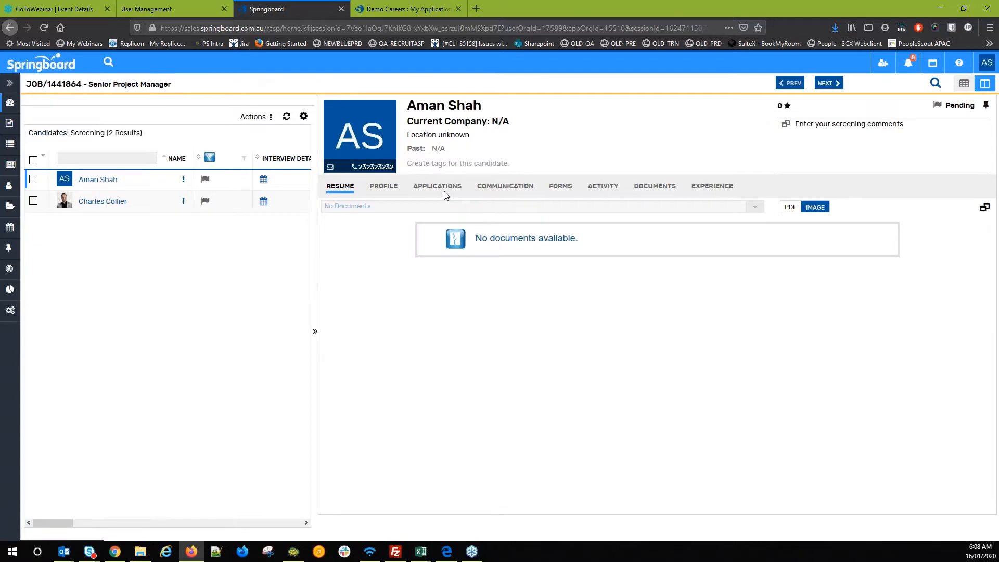
- Review the candidate's application form answers, then open job JOB/1441864
click(444, 194)
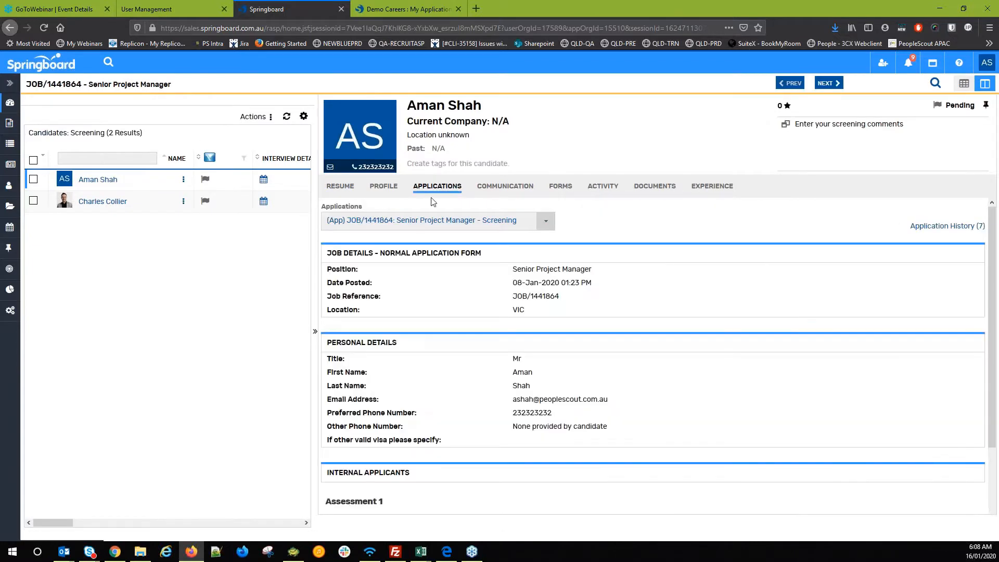
scroll(416, 314, down, 5)
scroll(392, 260, up, 1)
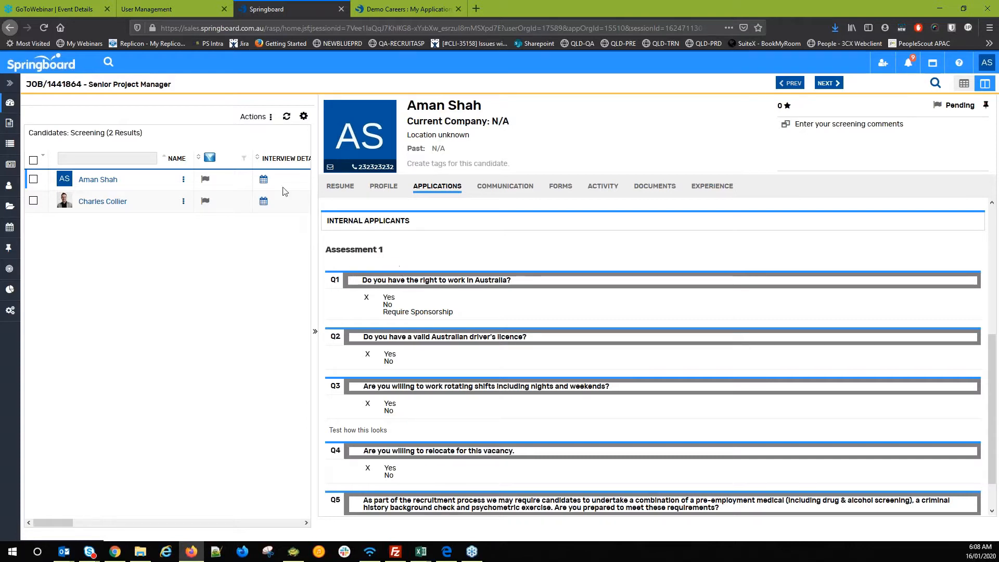
click(76, 85)
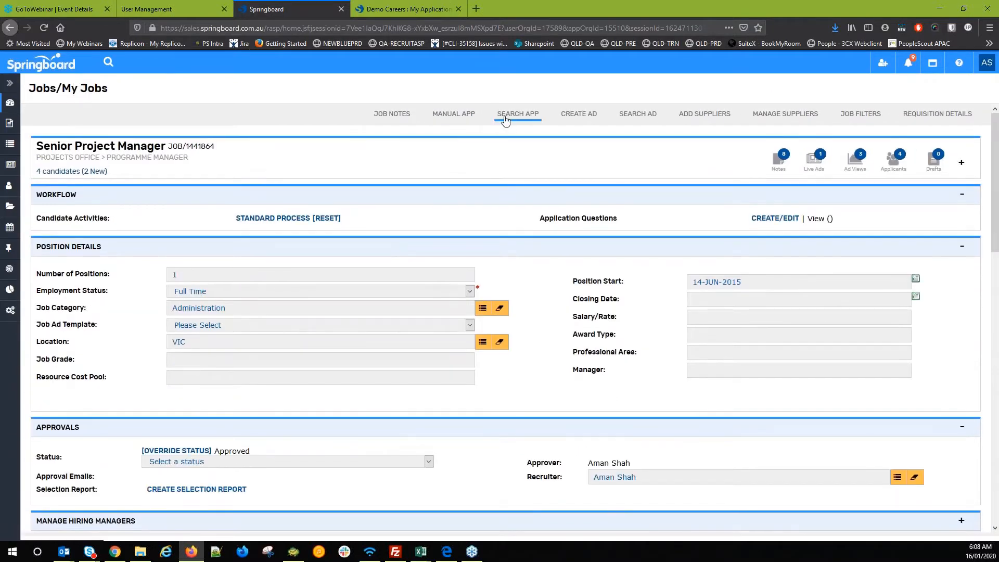
- List the job's current candidates and choose Manage Interviews on the Interview stage
click(497, 116)
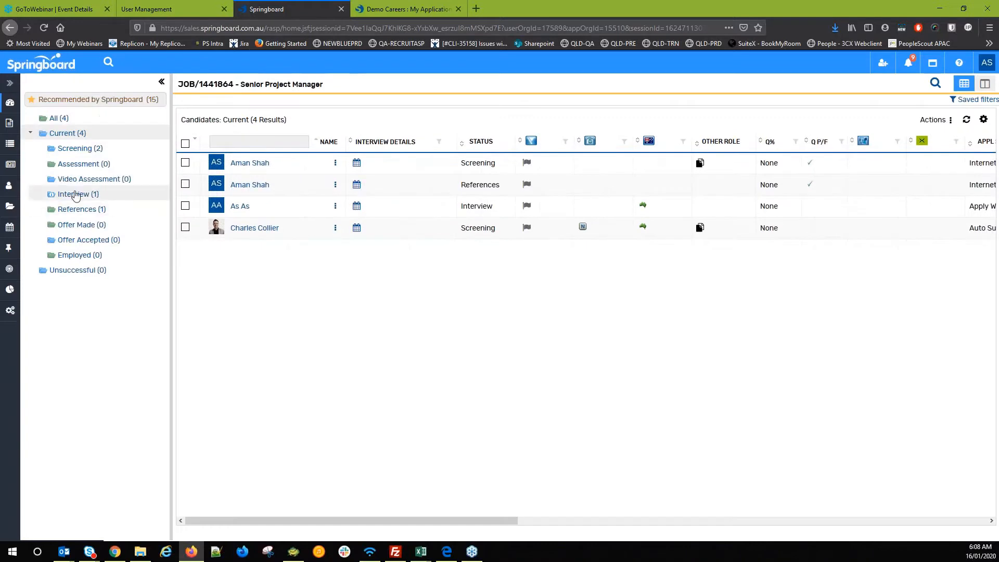
right_click(74, 196)
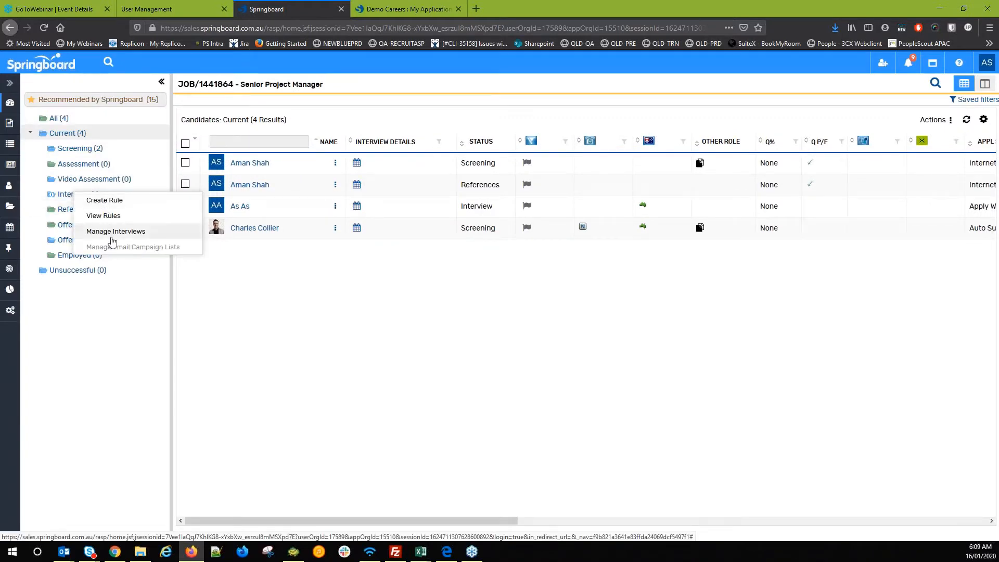
click(114, 236)
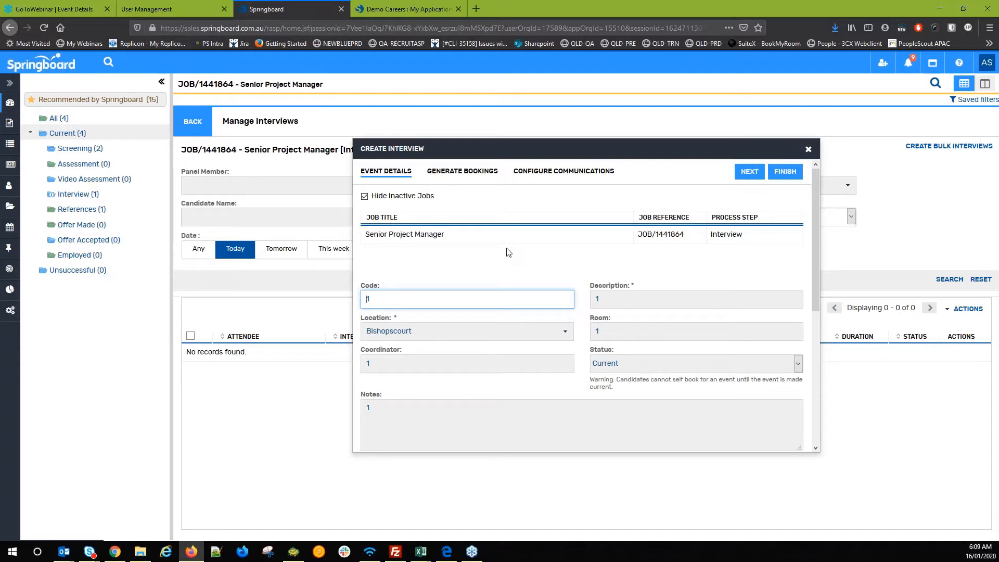
- Check the coordinator, panel member and self-book settings, then save the interview event details
scroll(510, 254, down, 4)
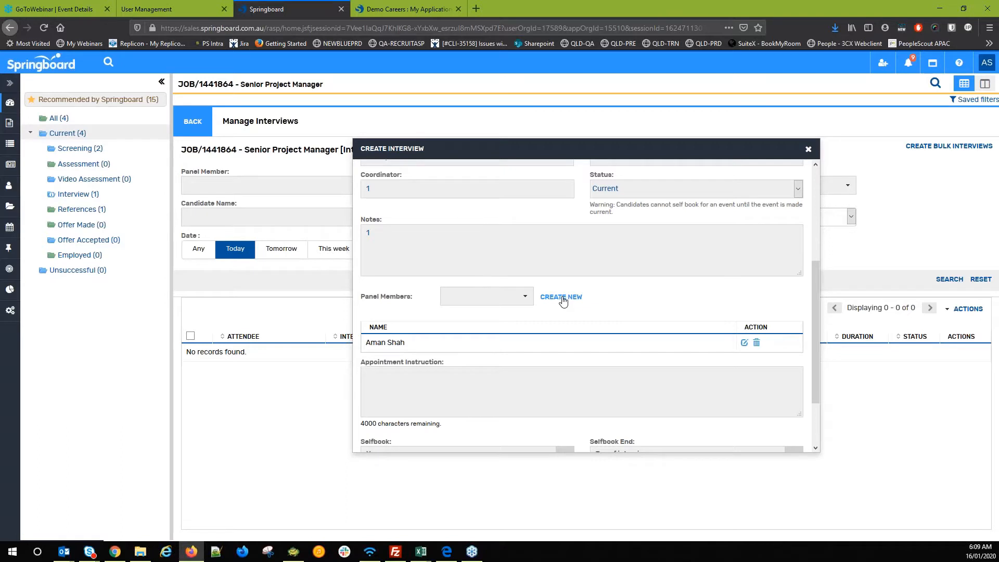
scroll(562, 300, down, 3)
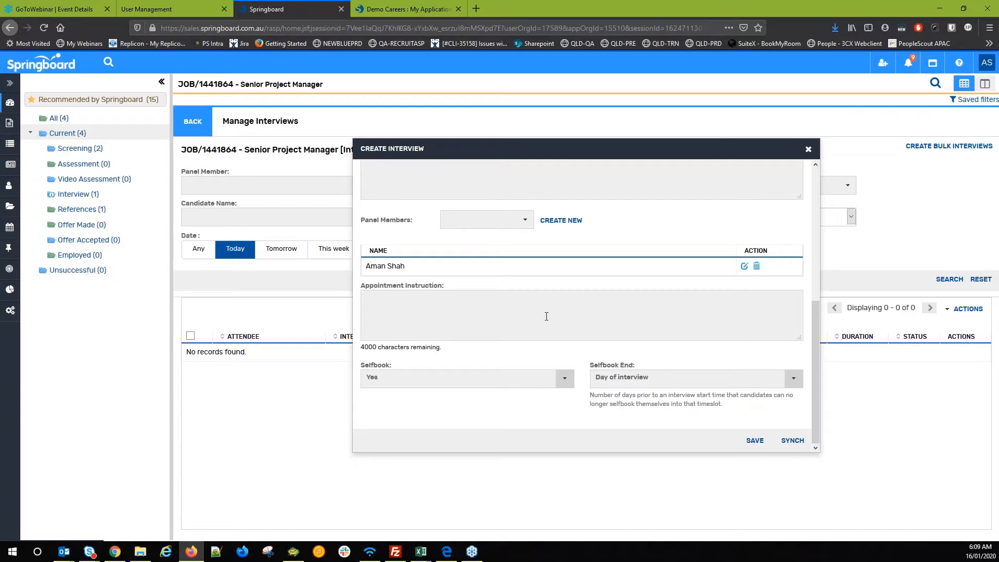
scroll(755, 446, up, 1)
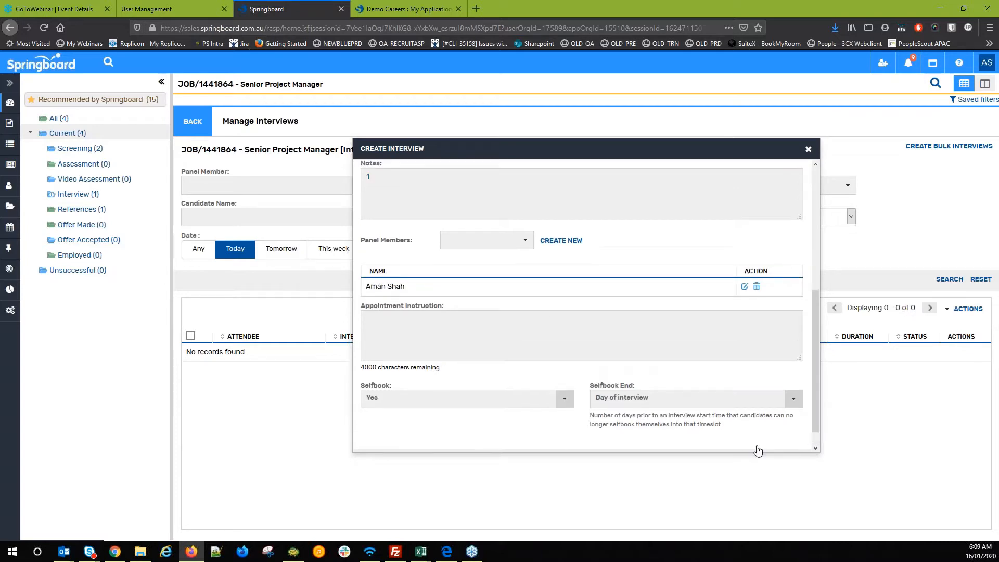
click(757, 450)
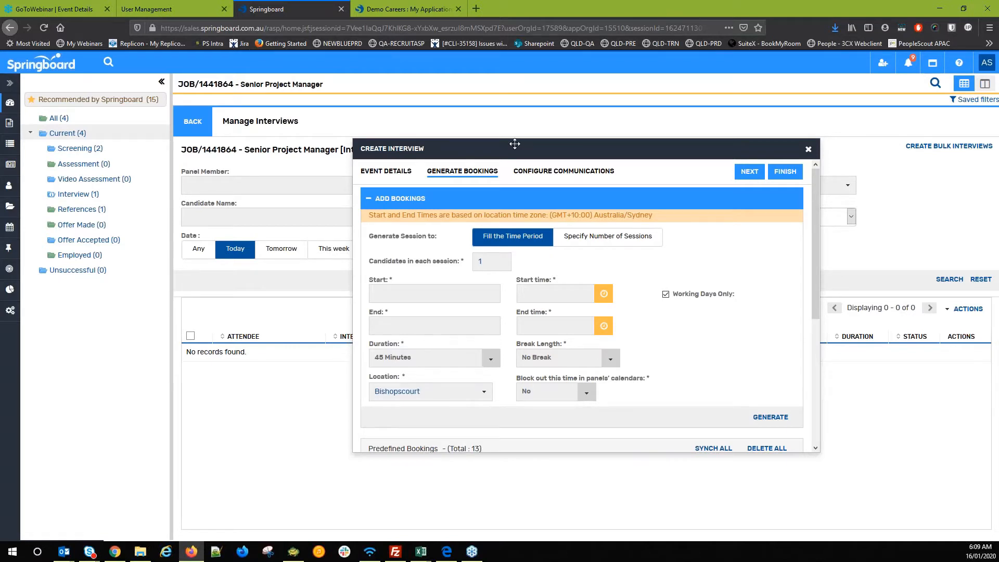
- Set the booking window to 22-Jan-2020, from 09:00 to 15:00
click(495, 293)
click(438, 388)
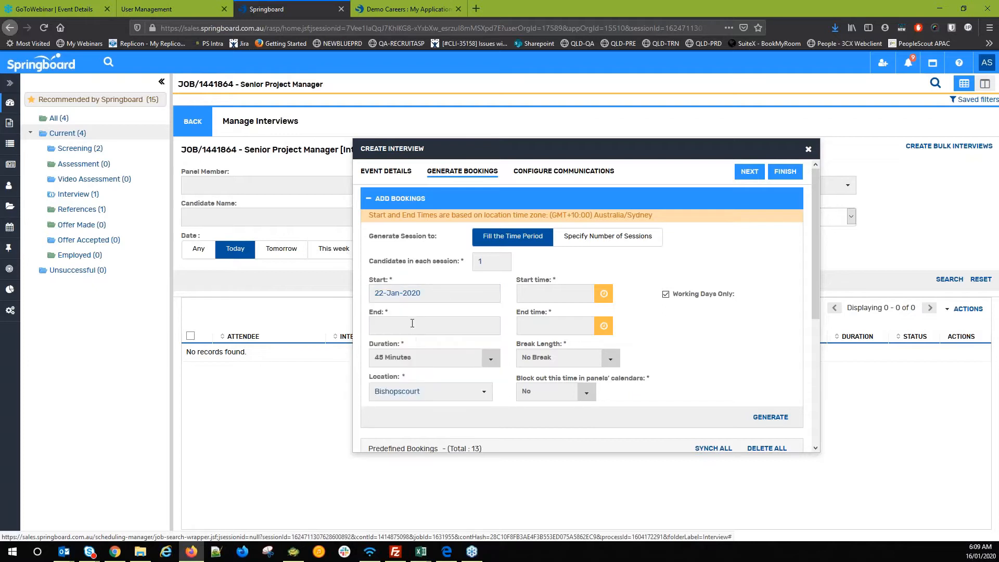
click(437, 420)
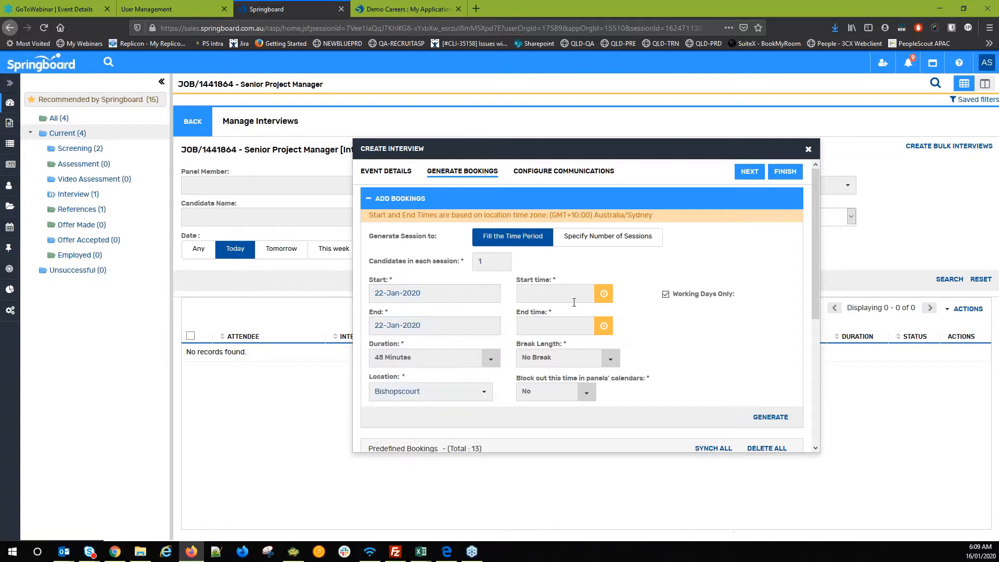
click(610, 301)
click(579, 343)
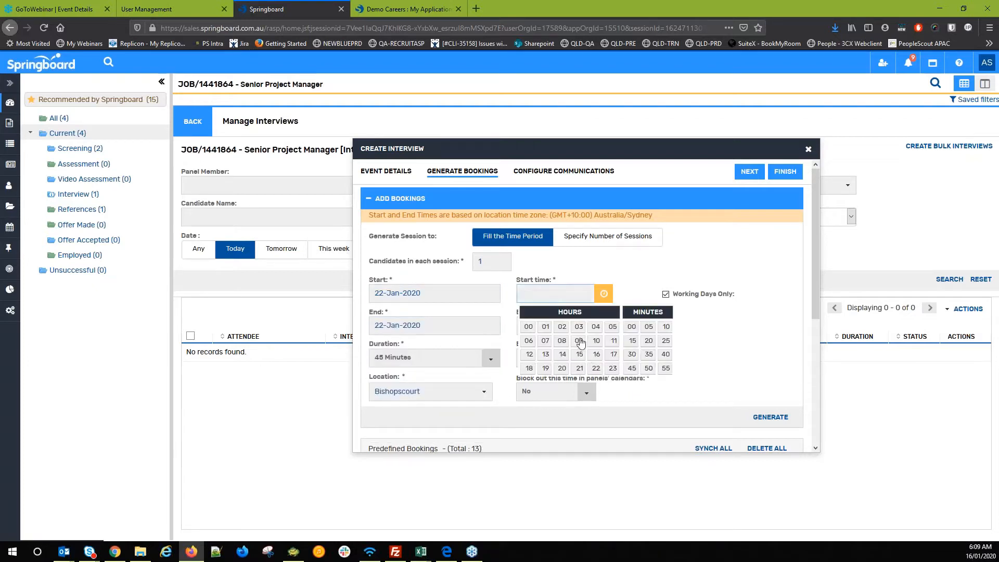
click(603, 327)
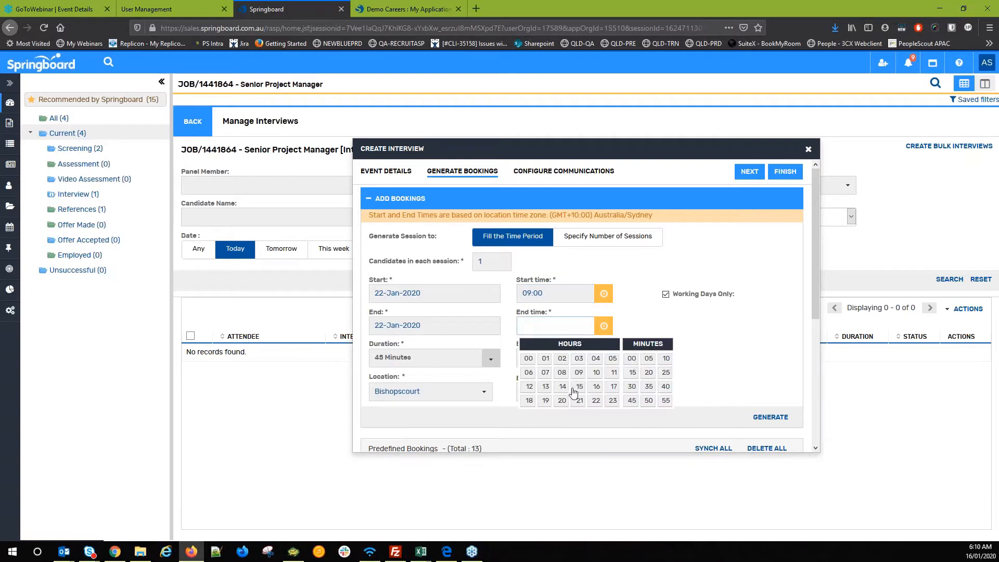
click(579, 387)
click(628, 320)
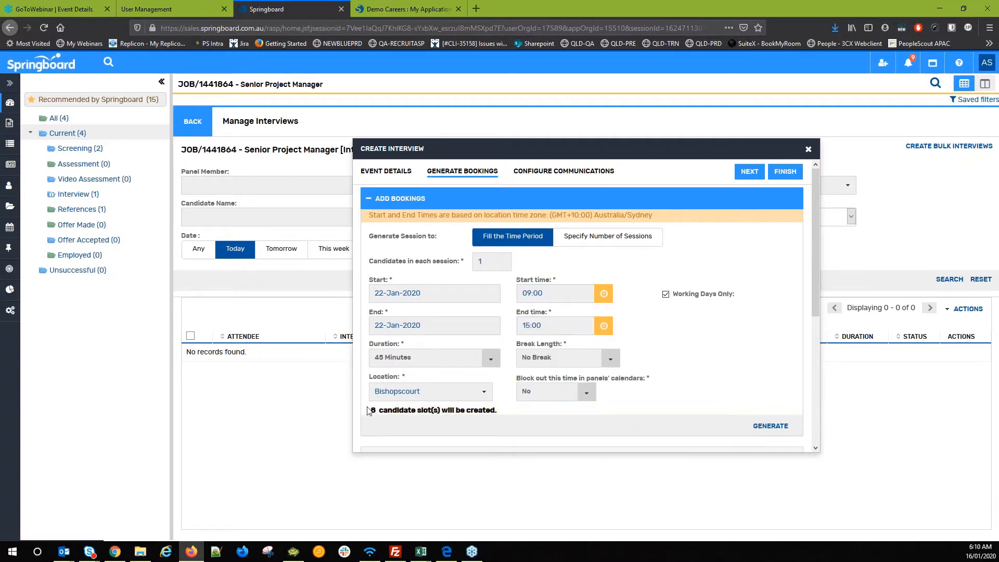
drag(374, 345, 404, 345)
- Make each booking session last 2 Hours
click(425, 360)
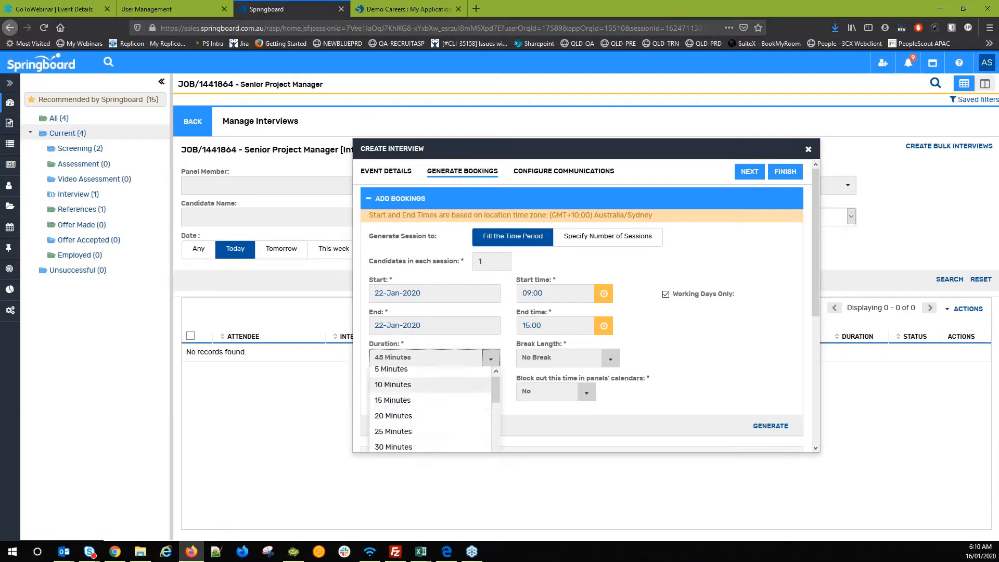
click(378, 460)
drag(372, 410, 493, 411)
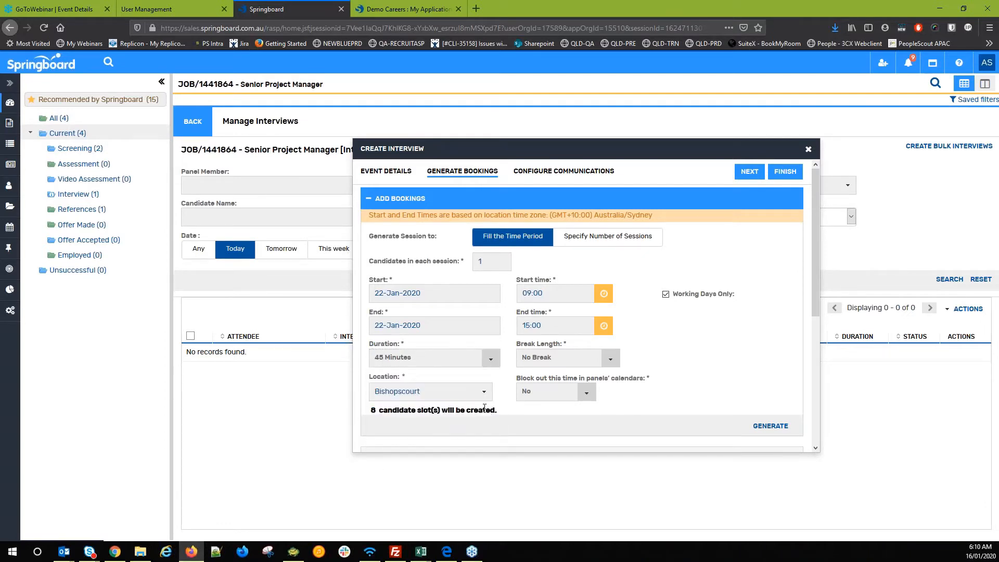
click(435, 358)
scroll(419, 411, down, 2)
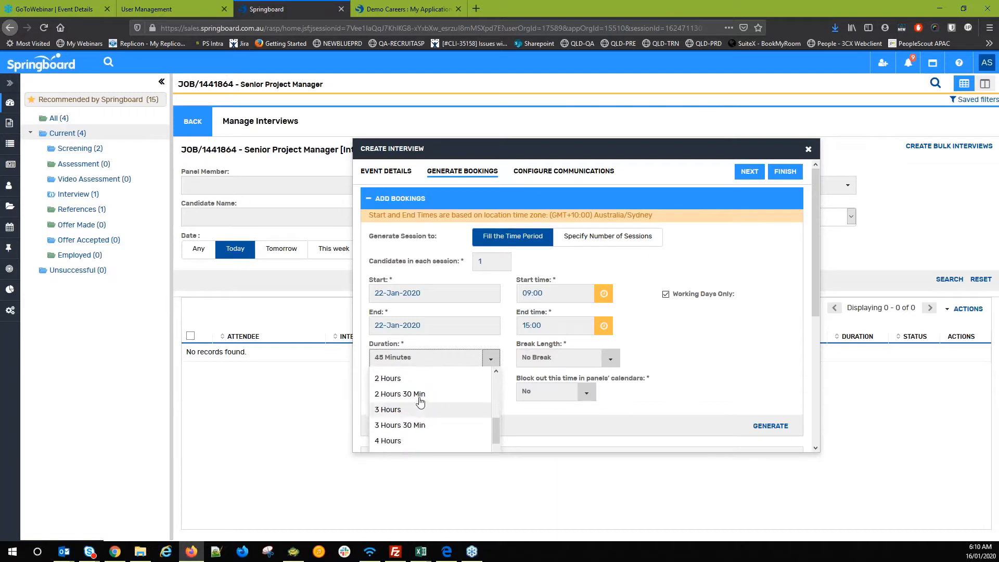
click(419, 377)
drag(370, 411, 493, 410)
click(491, 417)
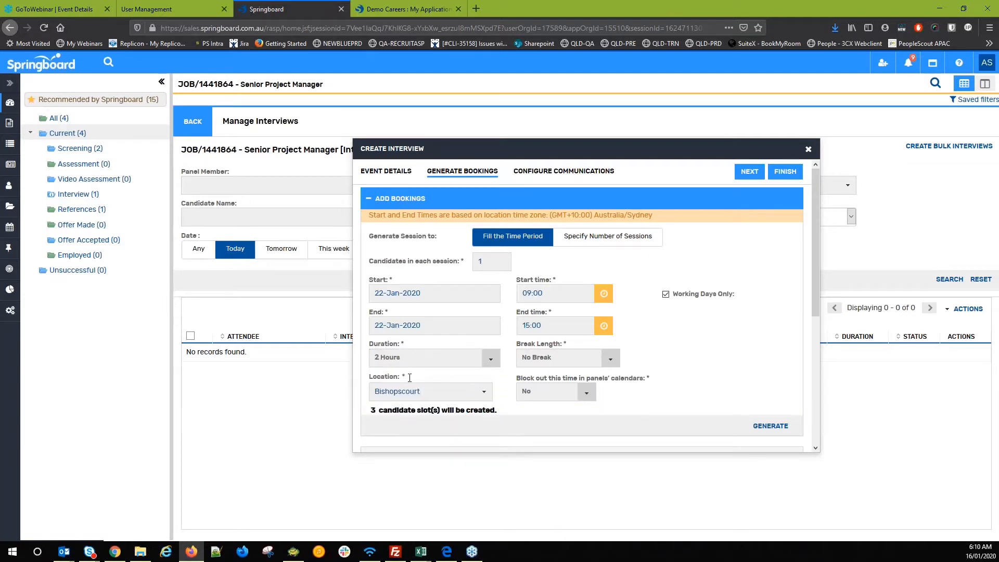
- Allow 20 candidates per session, giving 60 candidate slots
triple_click(385, 267)
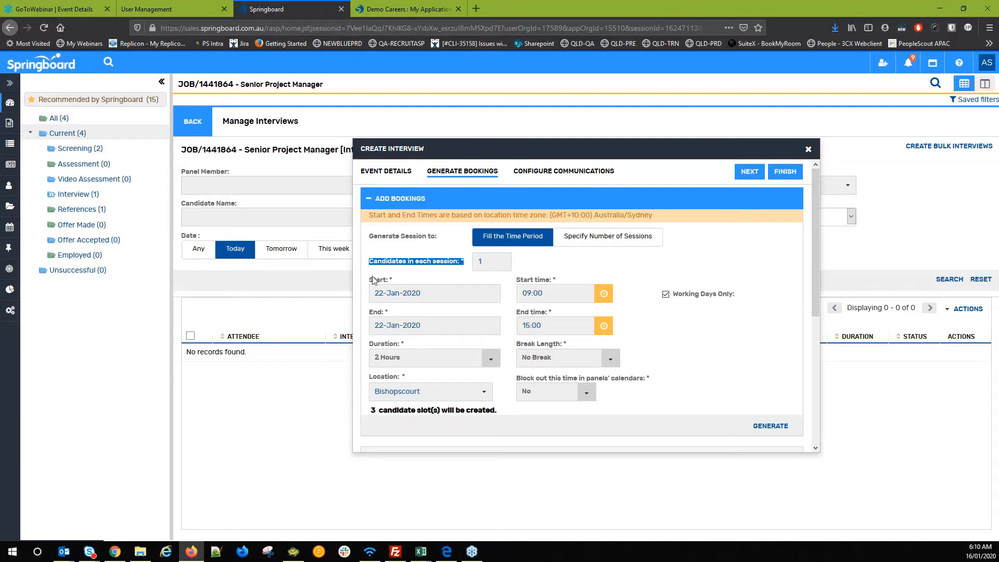
key(Tab)
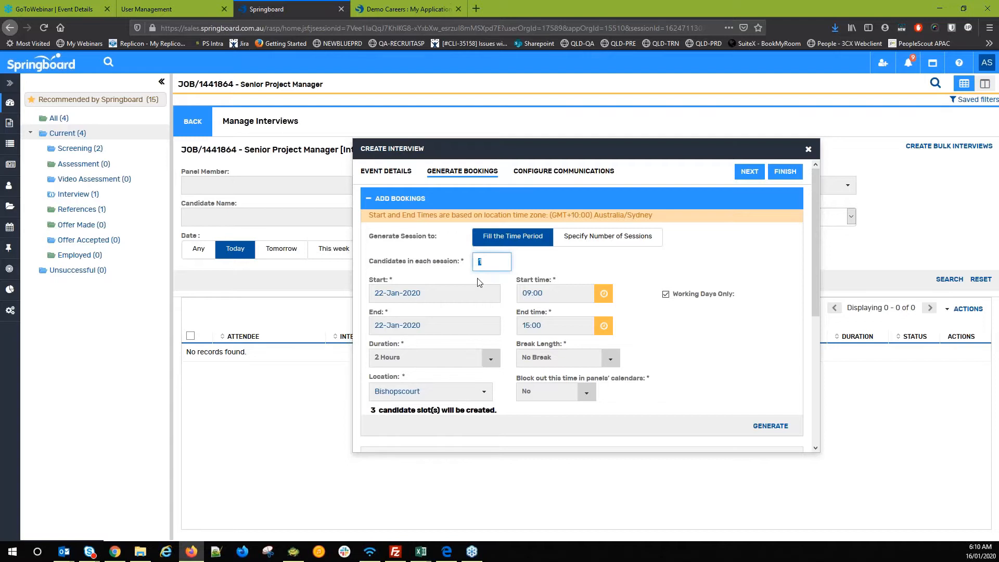
text(20)
click(429, 427)
drag(370, 411, 508, 414)
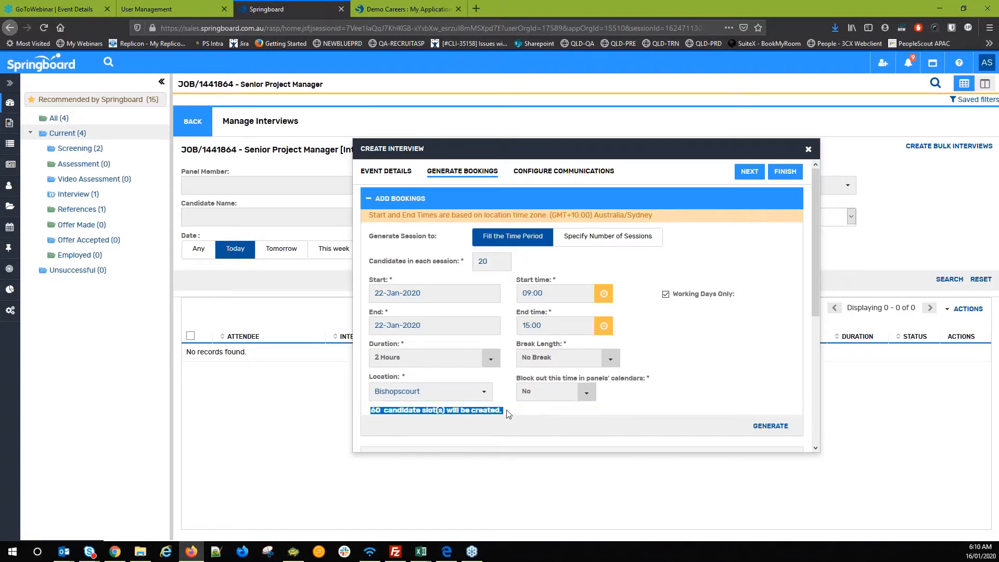
click(685, 379)
scroll(695, 360, down, 3)
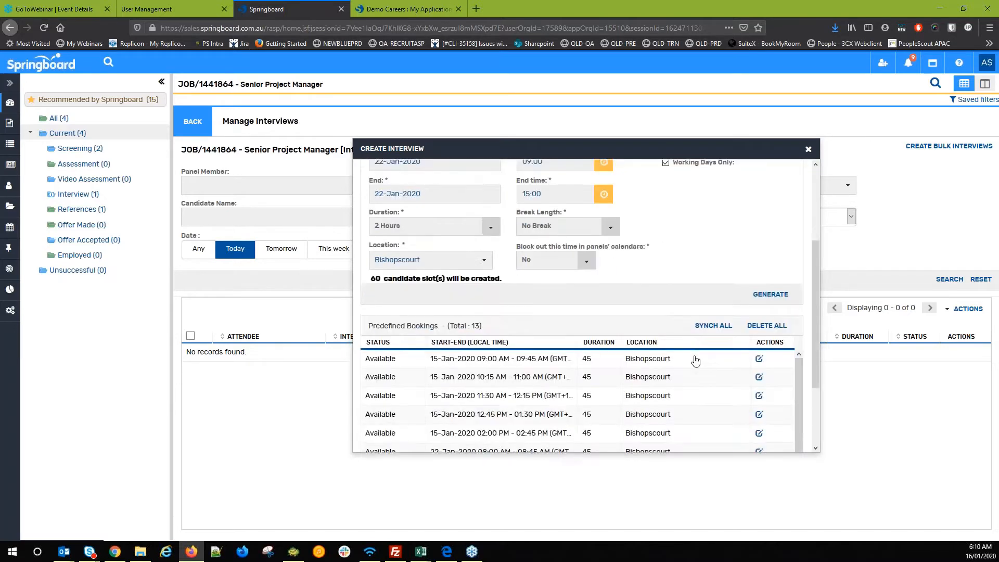
scroll(695, 360, up, 4)
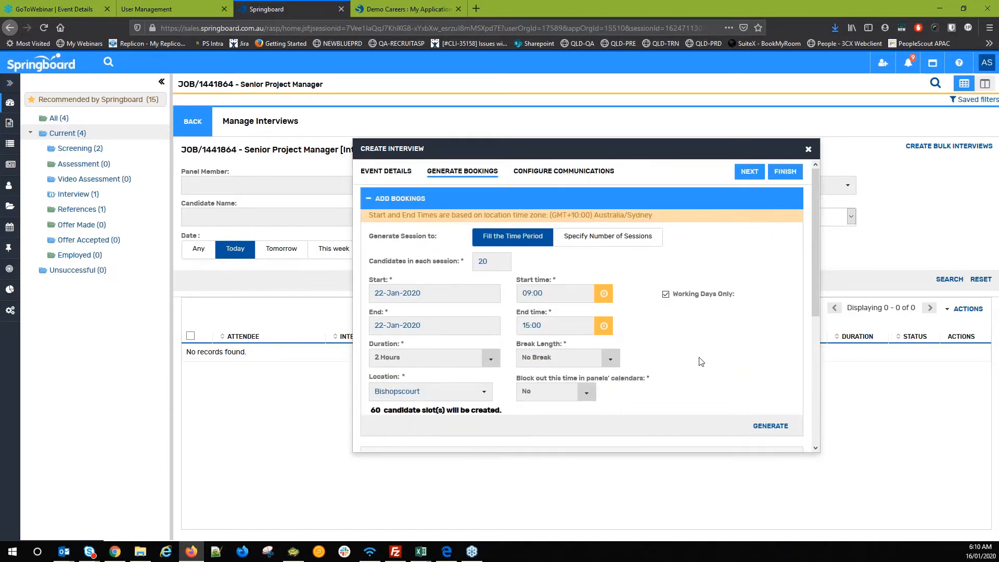
- Generate the booking slots, confirming past the predefined bookings conflict warning
click(777, 433)
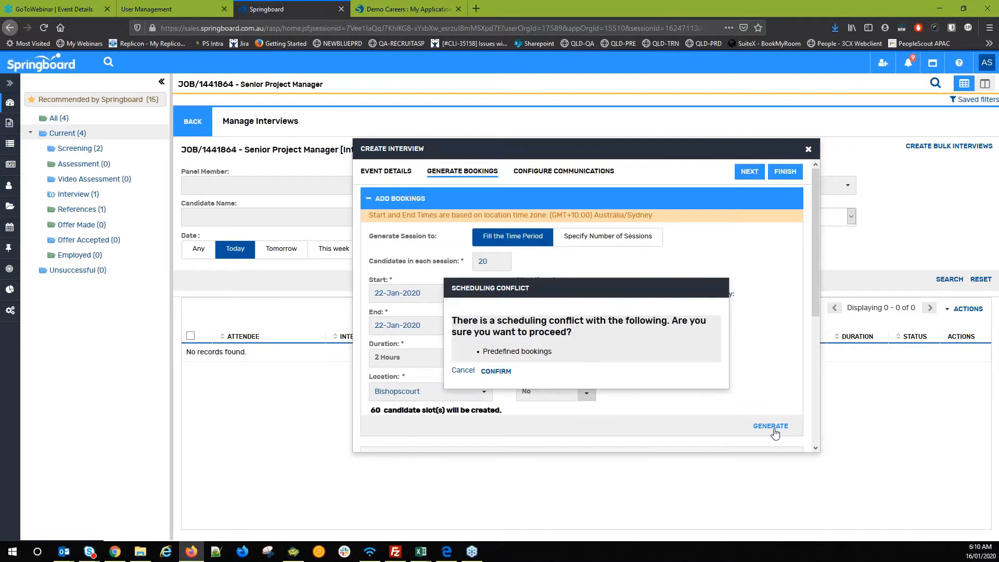
drag(490, 321, 578, 323)
click(520, 329)
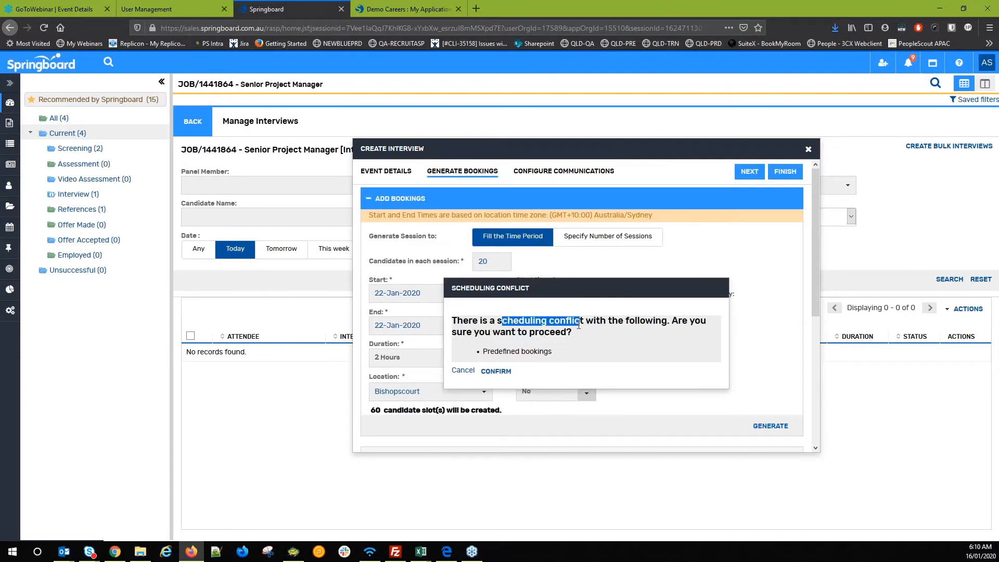
drag(515, 353, 573, 354)
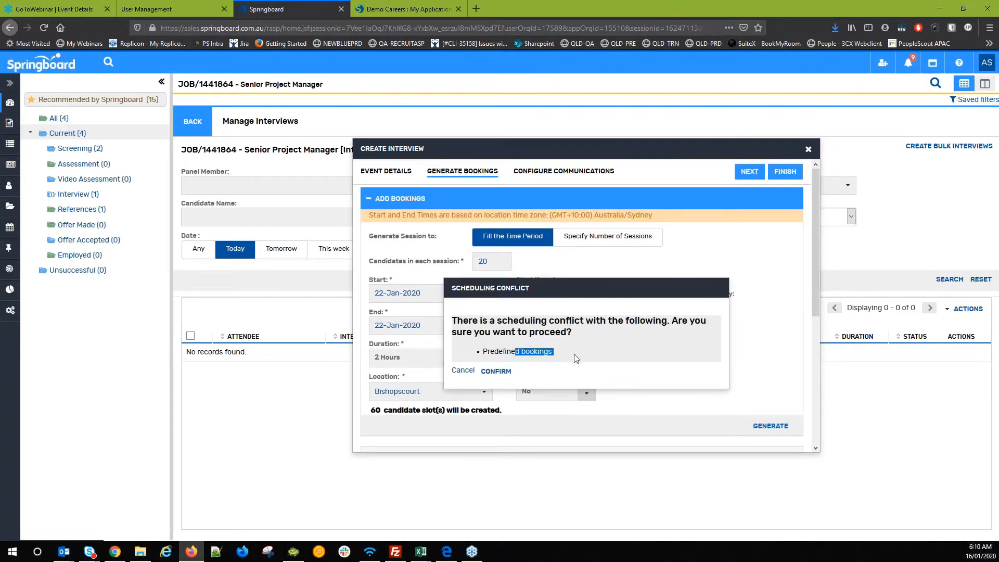
click(495, 372)
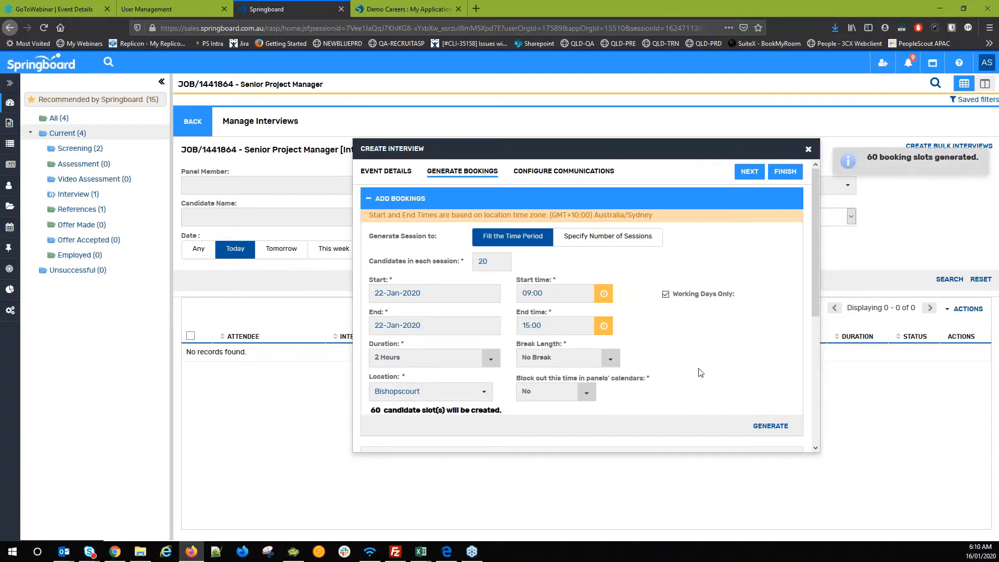
- Delete the 10:15 AM 45-minute predefined booking
scroll(700, 372, down, 1)
scroll(699, 372, down, 2)
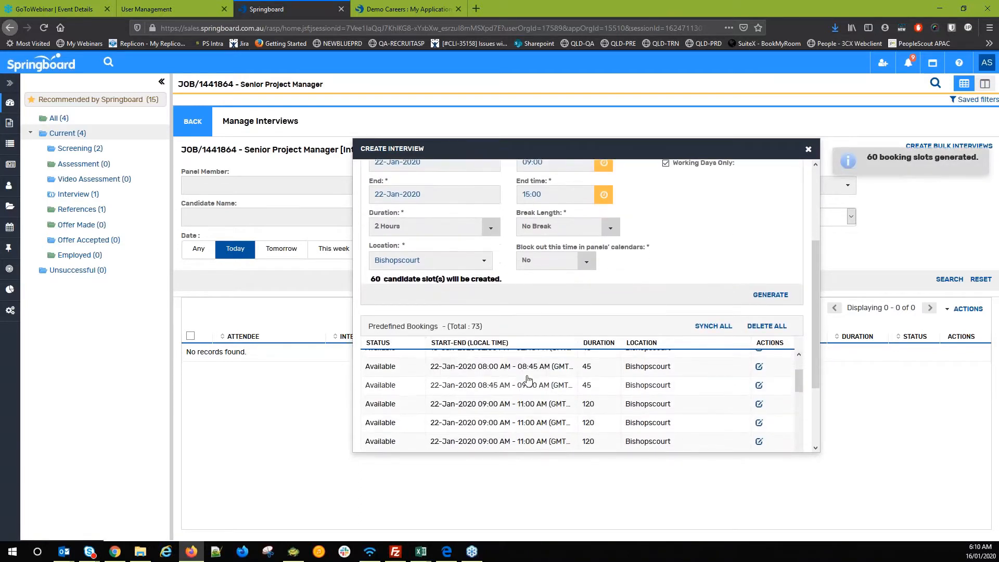
scroll(528, 390, down, 2)
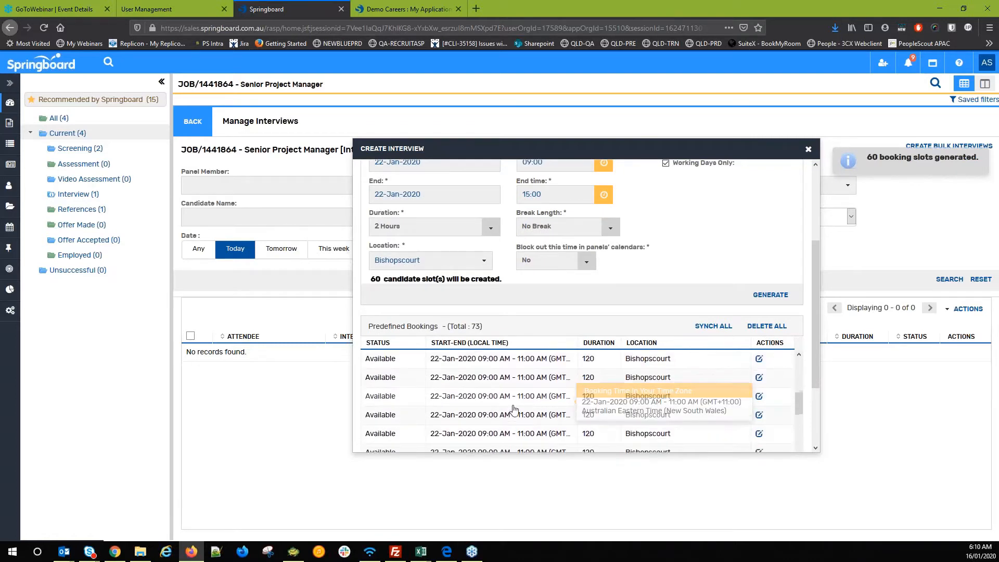
click(475, 411)
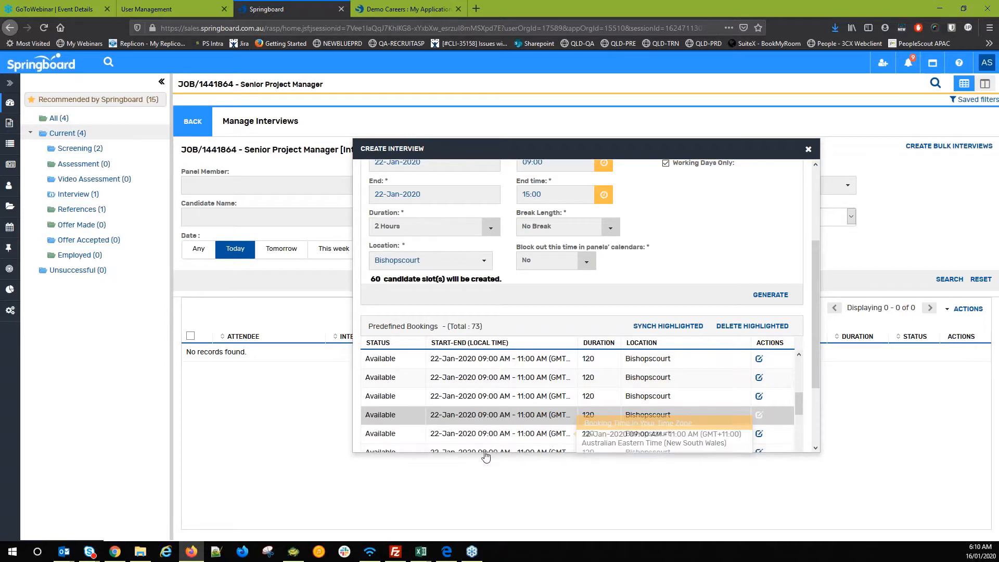
scroll(482, 442, down, 1)
scroll(473, 406, down, 2)
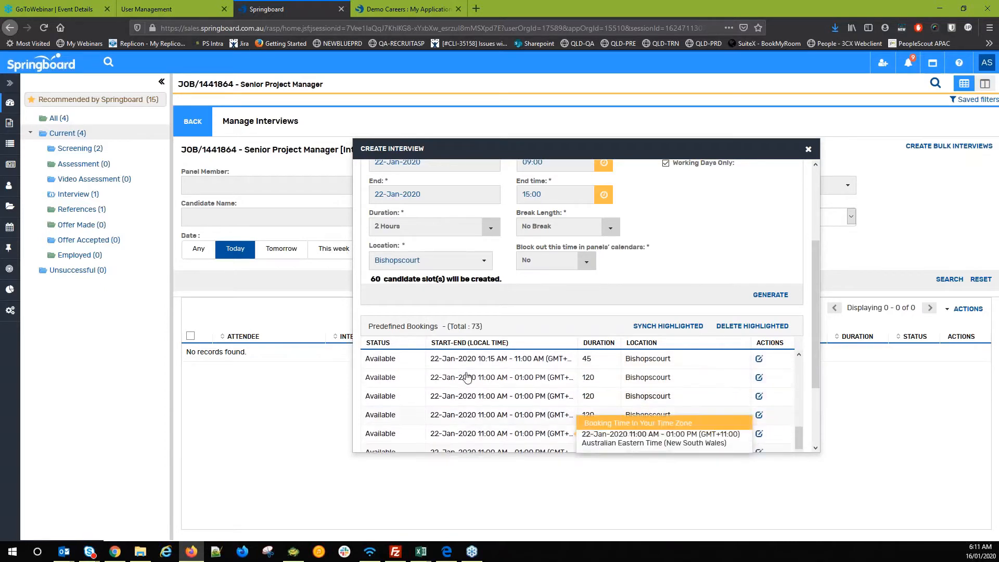
click(466, 367)
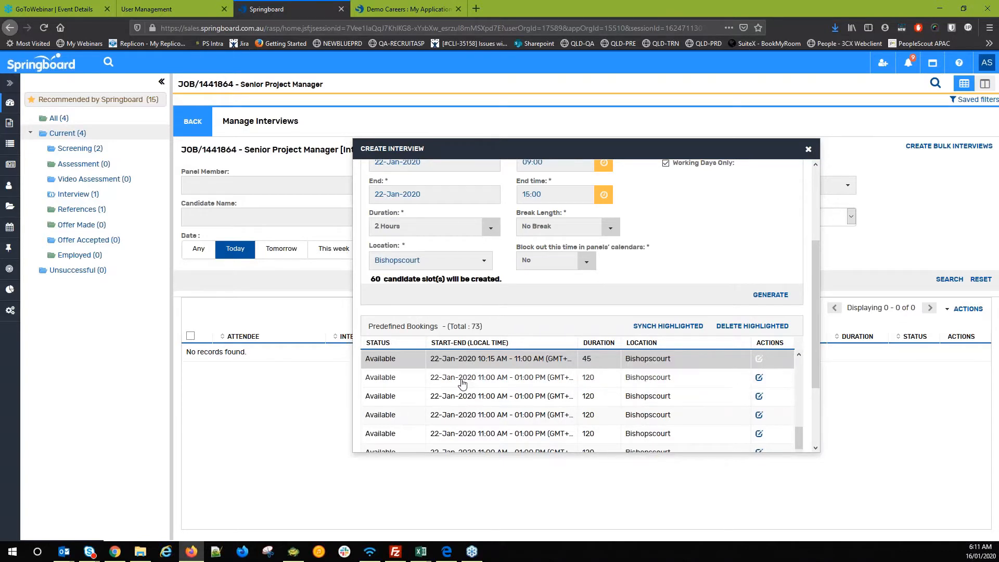
click(750, 326)
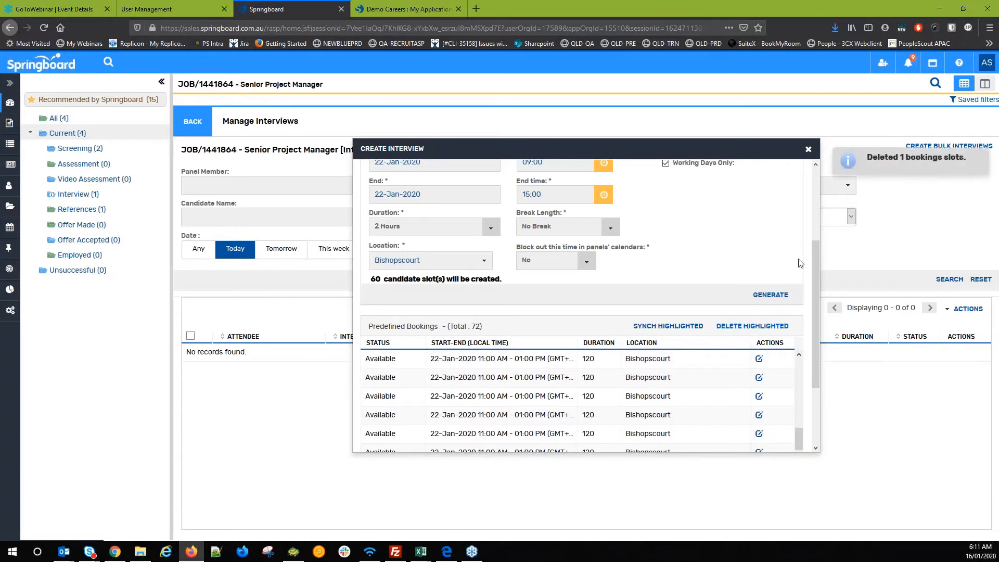
scroll(532, 359, up, 3)
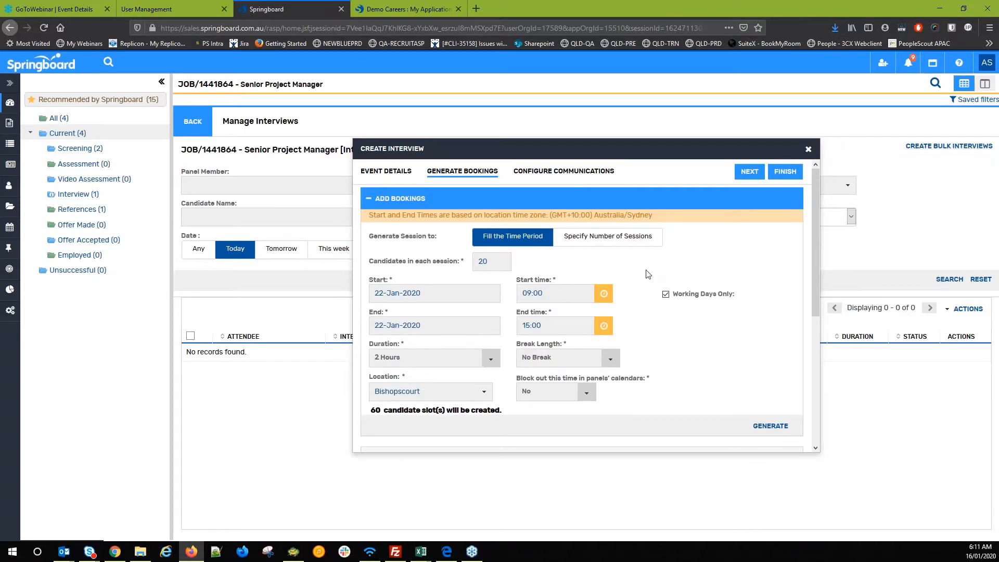
- Tick Include Recruiter for the self-book Confirmation Email and finish the interview event
click(566, 172)
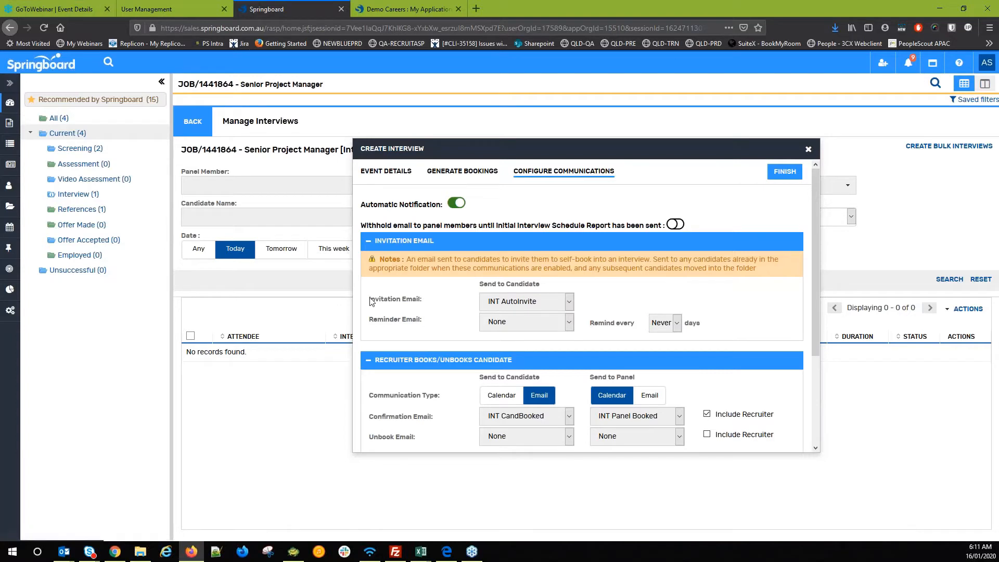
drag(374, 302, 415, 303)
click(426, 306)
scroll(429, 364, down, 3)
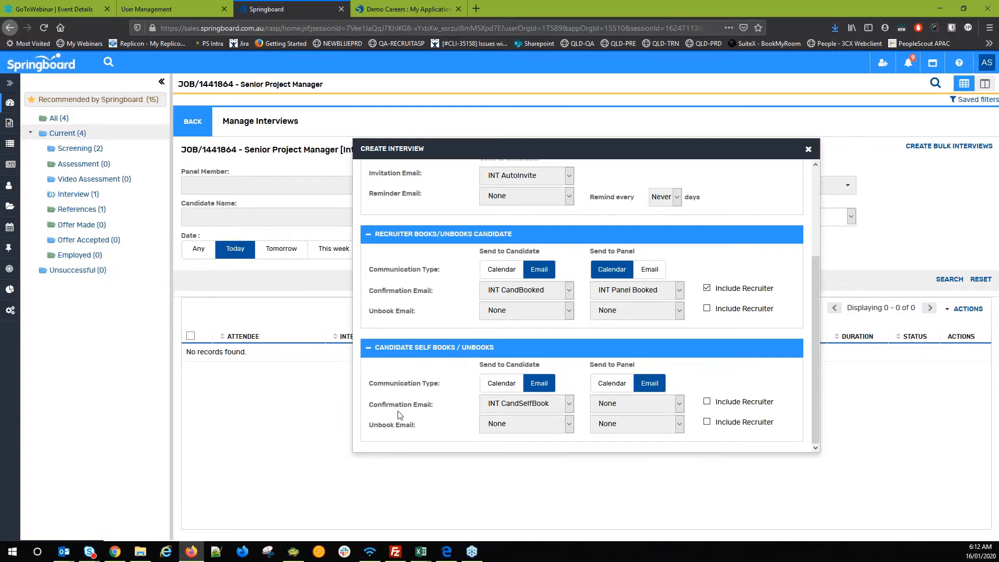
drag(378, 404, 431, 424)
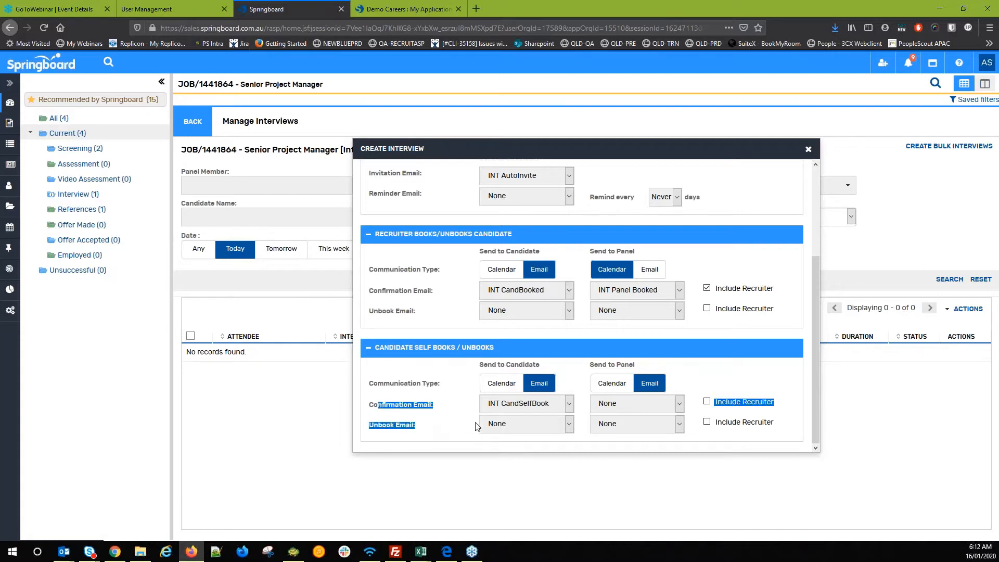
click(762, 406)
scroll(762, 406, up, 3)
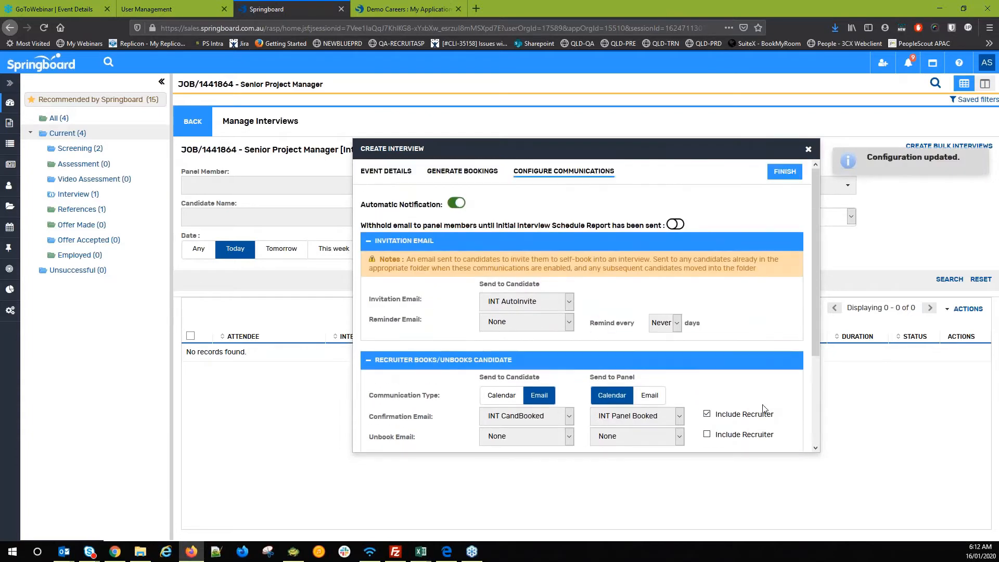
click(783, 174)
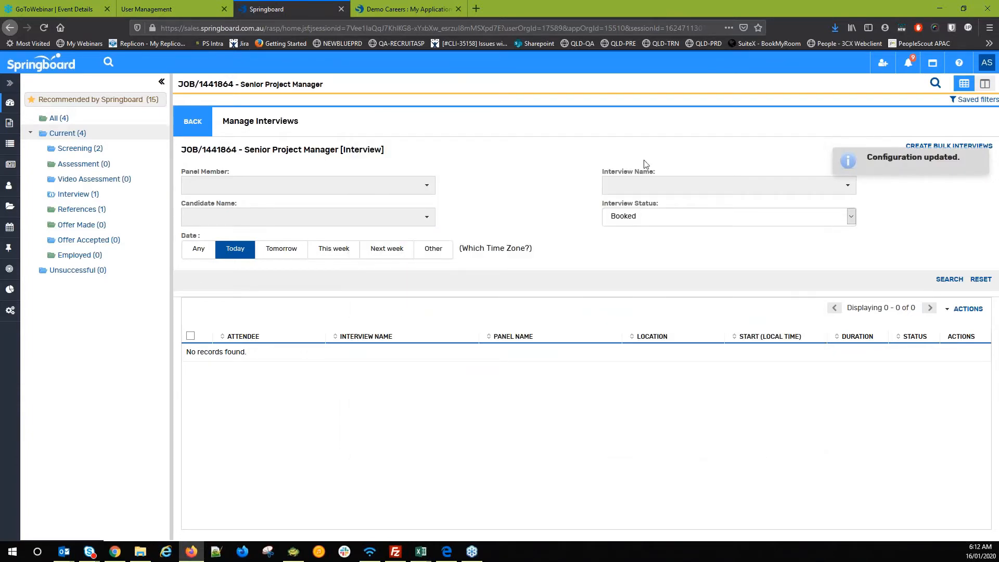
- Drag the first screening candidate into the Interview folder, then switch to the careers site
click(364, 5)
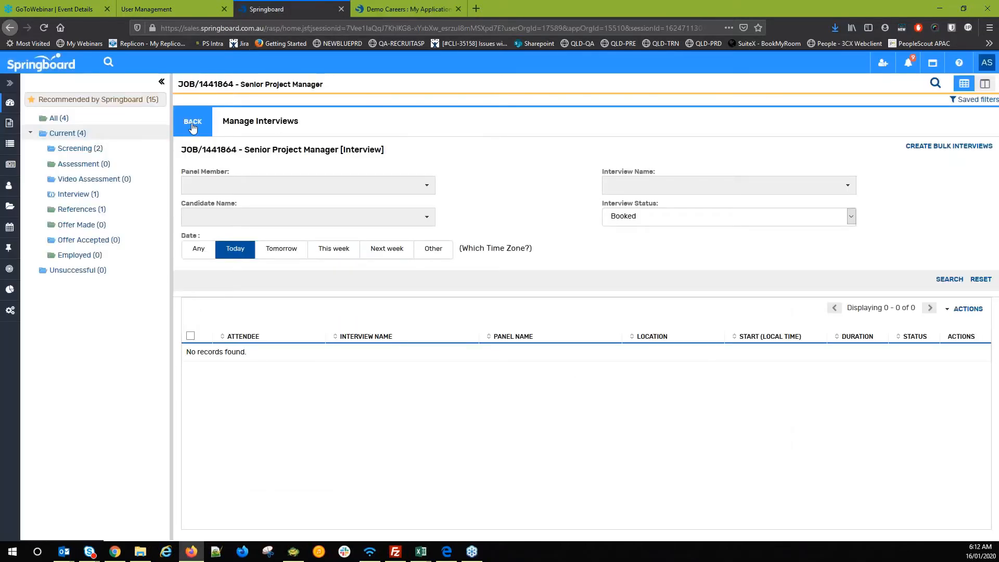
click(193, 123)
click(185, 163)
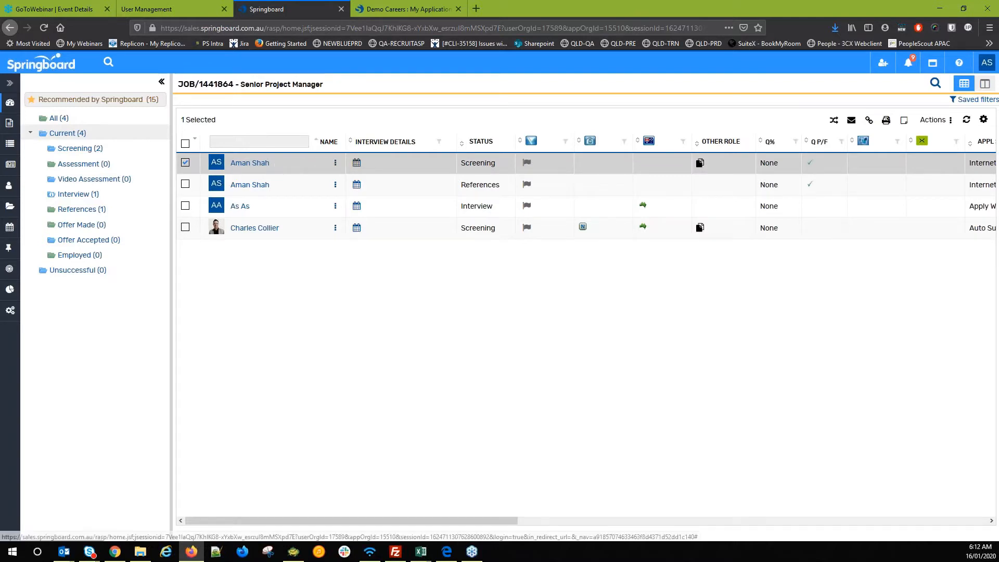
drag(253, 165, 90, 207)
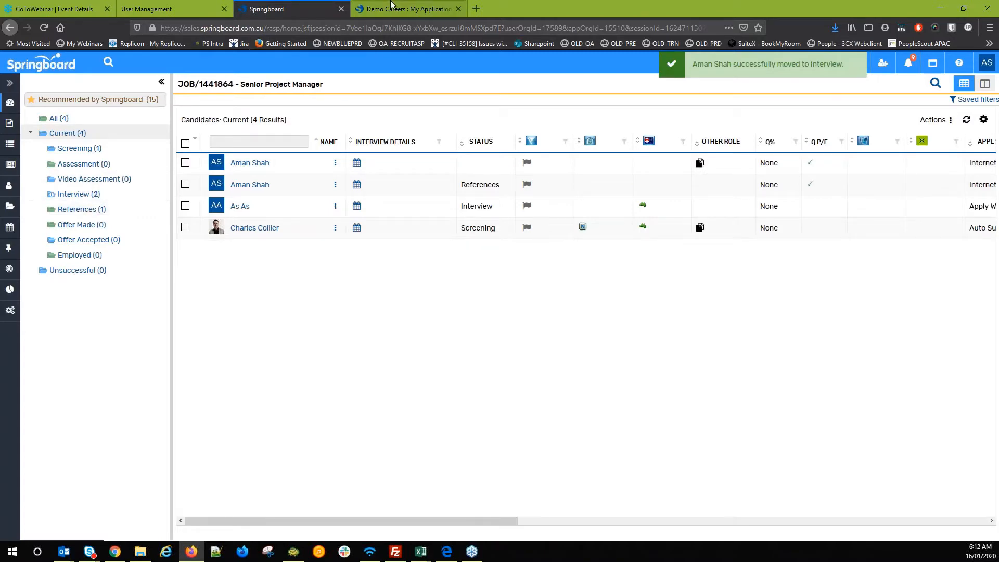
click(405, 9)
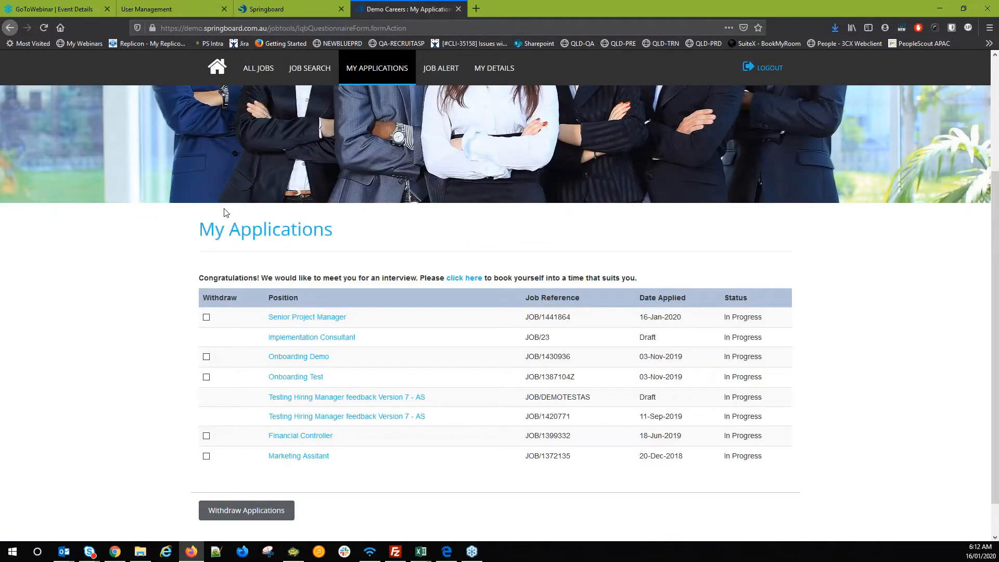
- From the careers home page, book the 11:00–13:00 Senior Project Manager interview slot
scroll(229, 193, up, 5)
click(218, 119)
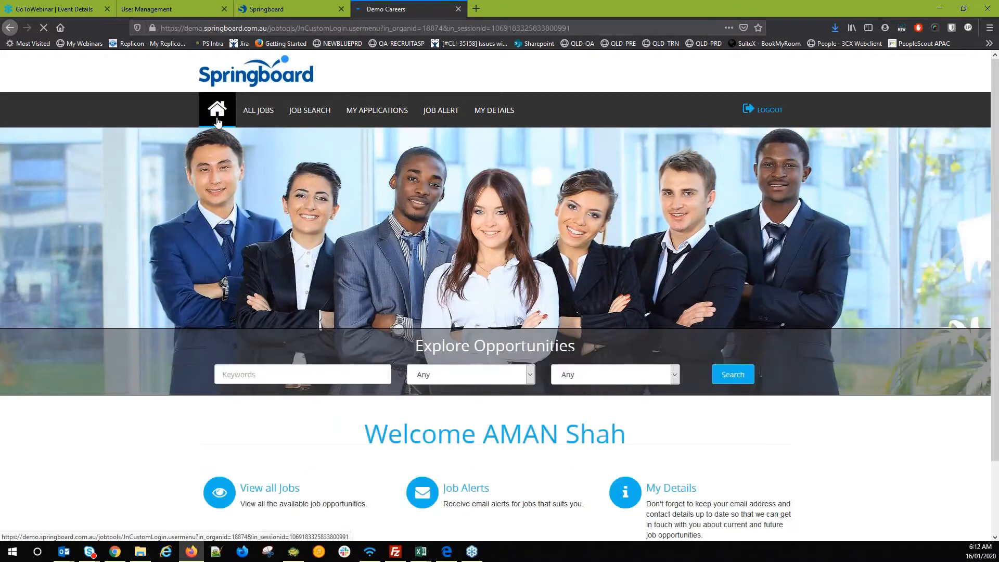
scroll(243, 327, down, 4)
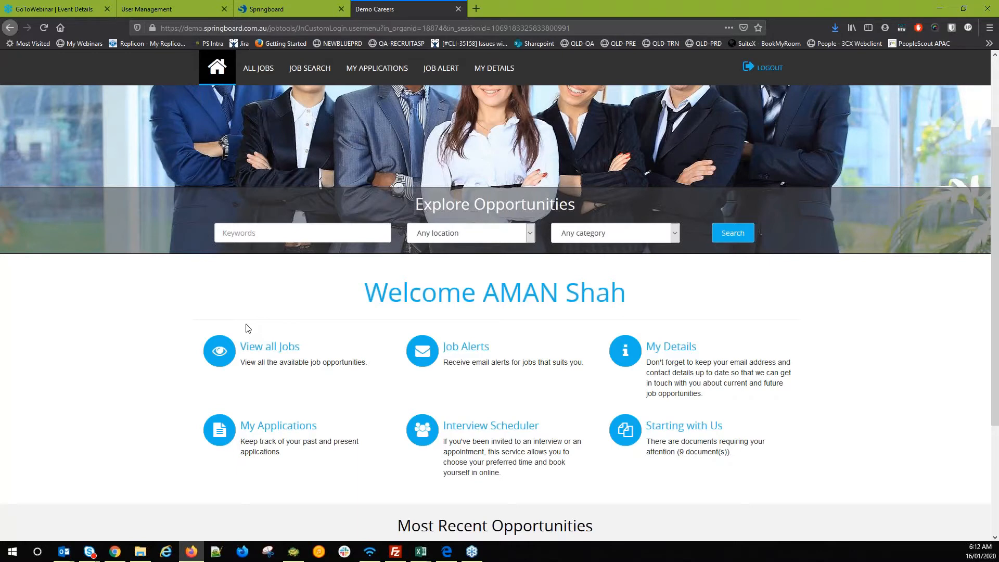
scroll(214, 316, down, 1)
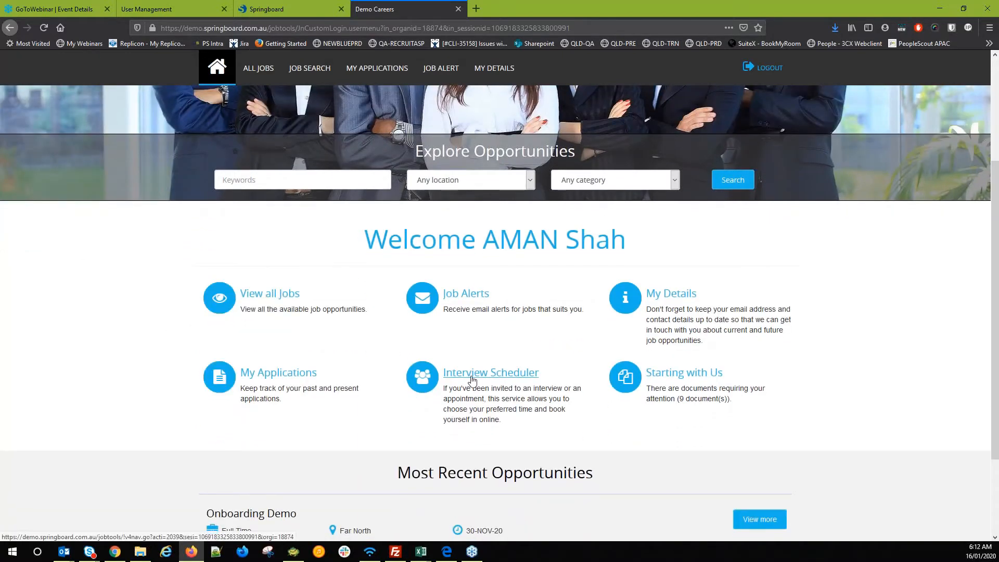
click(471, 373)
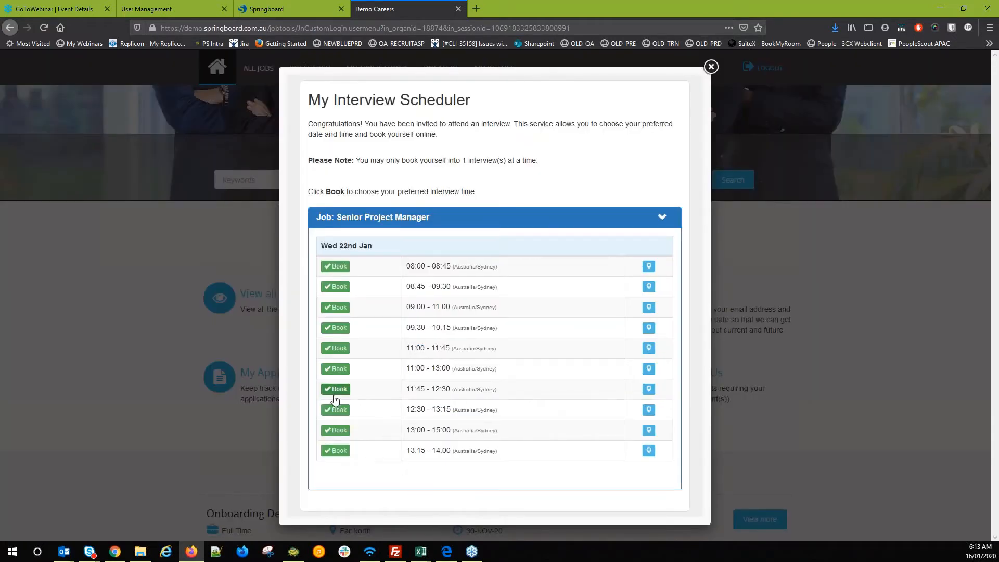
click(335, 368)
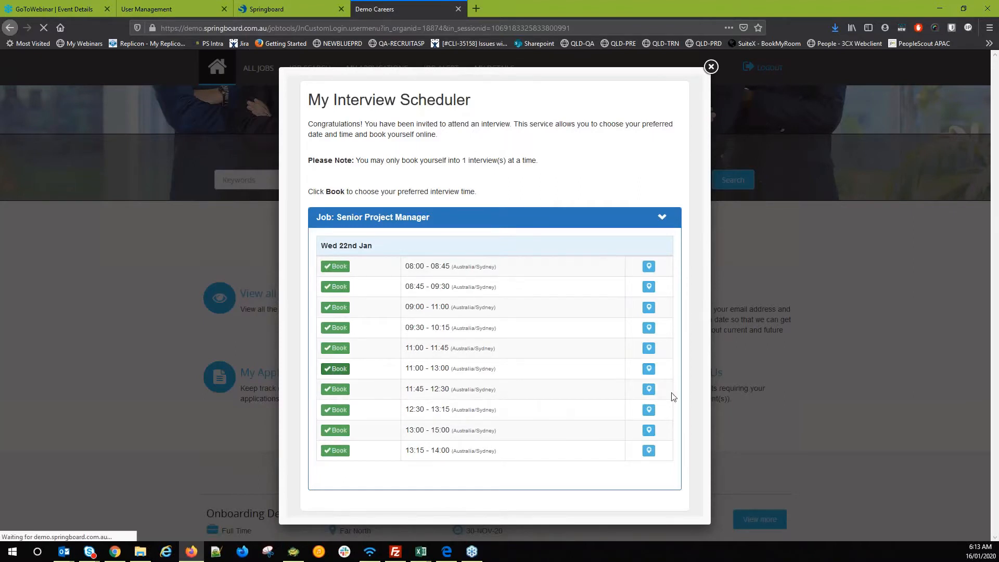
- Unbook the 11:00–13:00 slot and close the Interview Scheduler
mouse_move(653, 339)
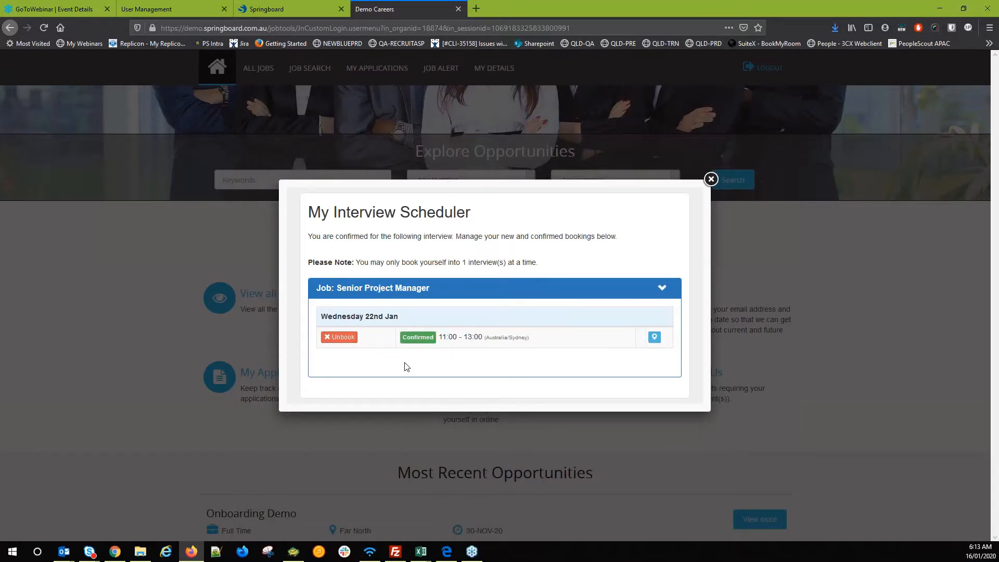
click(341, 339)
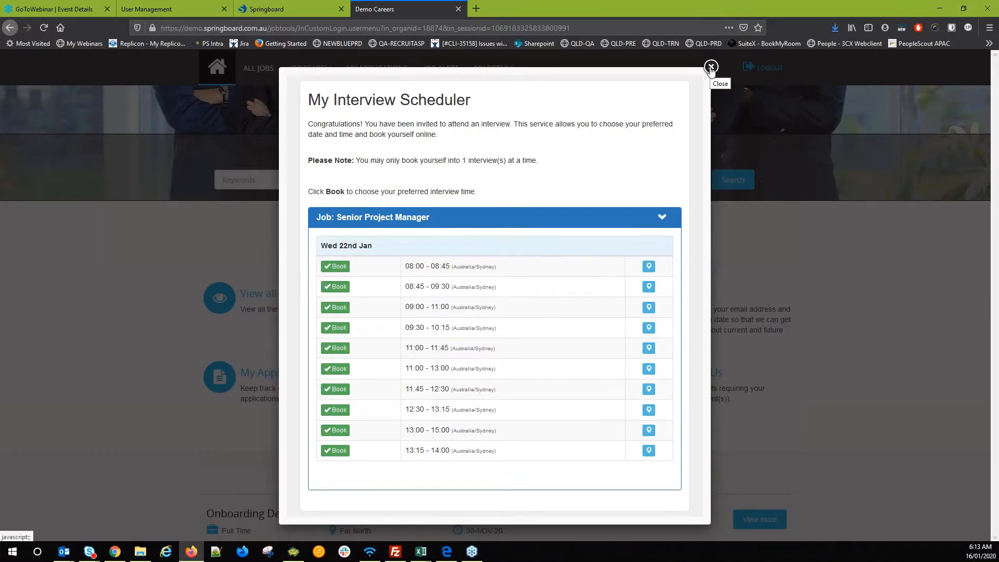
click(710, 67)
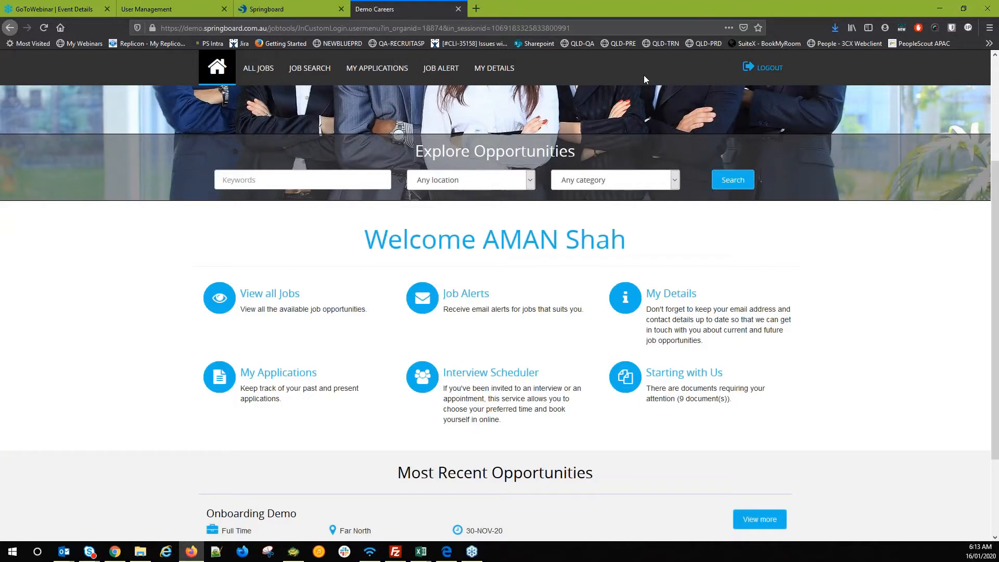
key(alt+Tab)
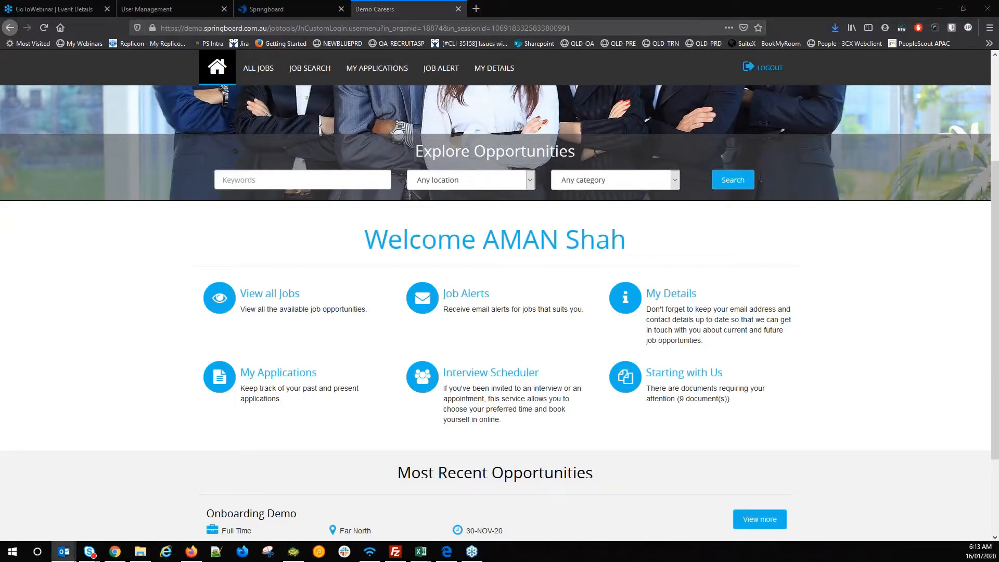
click(473, 12)
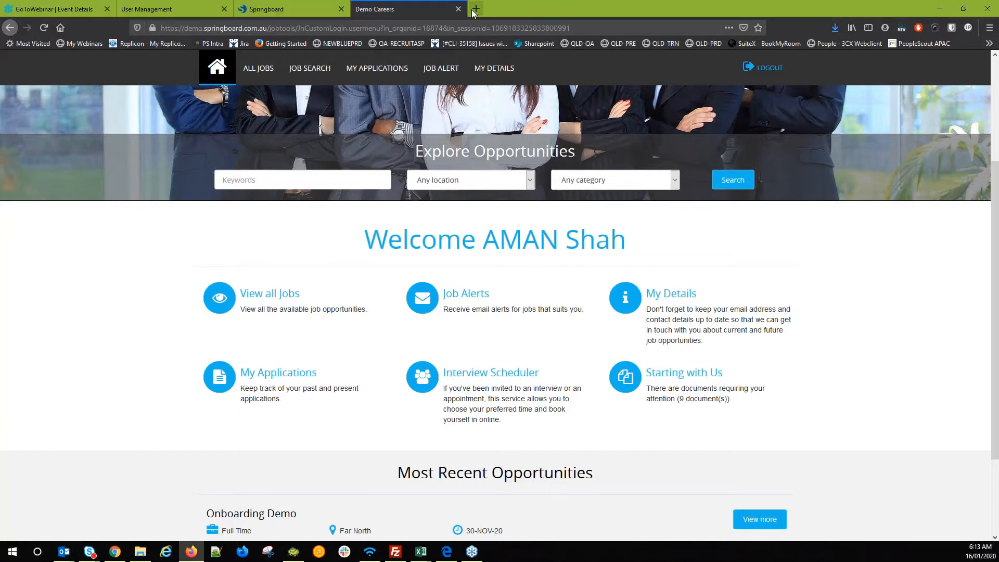
- Load the Request to Hire page, look up the hiring manager by payroll number, and confirm
click(474, 12)
text(https://sales.springboard.com.au/rth/)
key(Return)
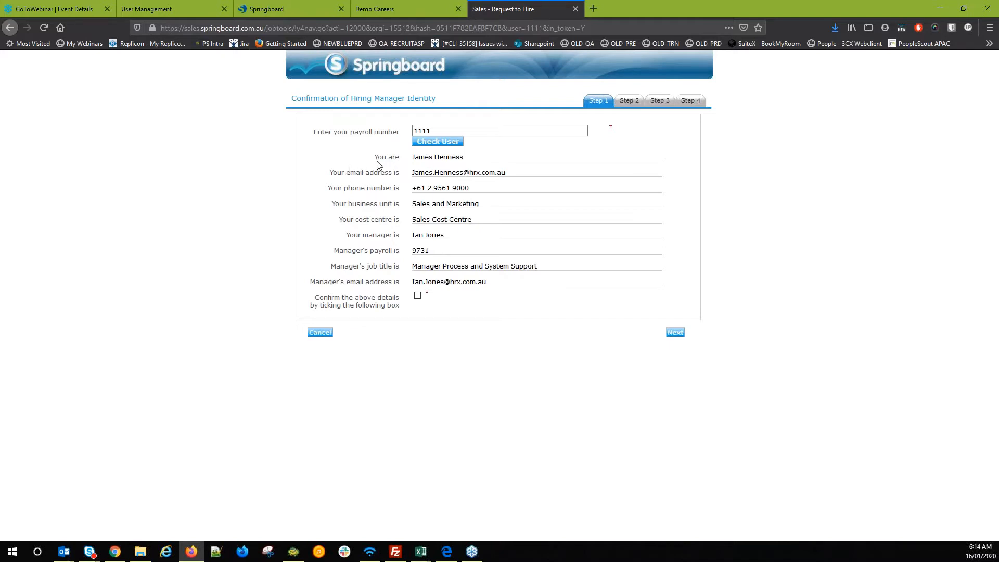
double_click(445, 132)
text(9081)
click(445, 141)
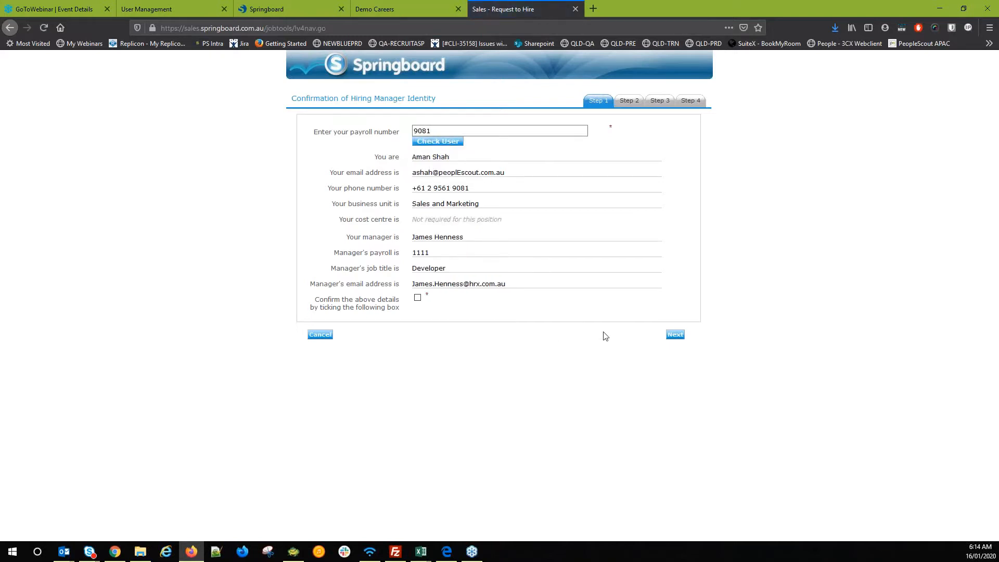
click(672, 337)
click(417, 298)
click(675, 337)
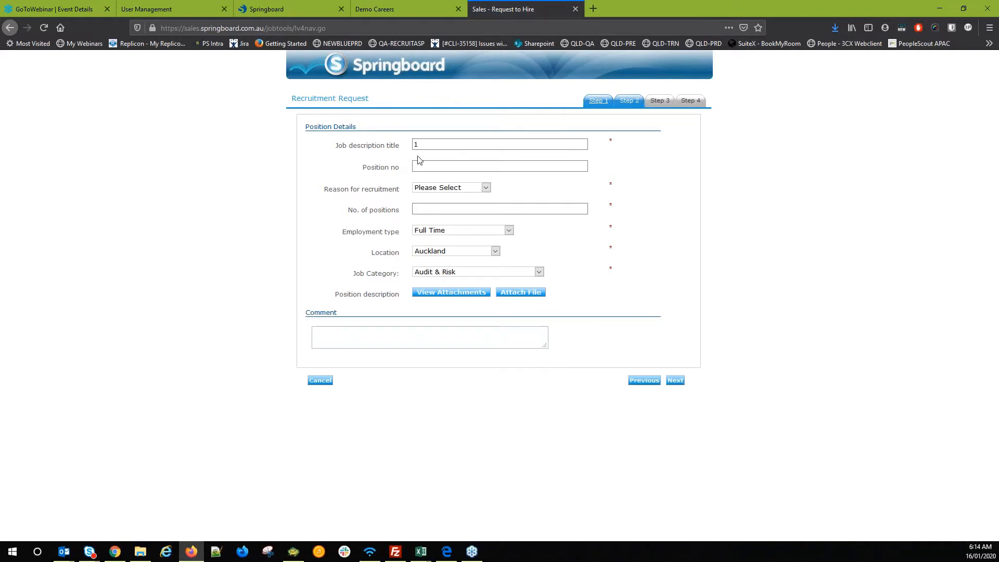
- Set title Implementation Consultant, position number 11, reason Promotion/Transfer, and 2 positions
text(MP)
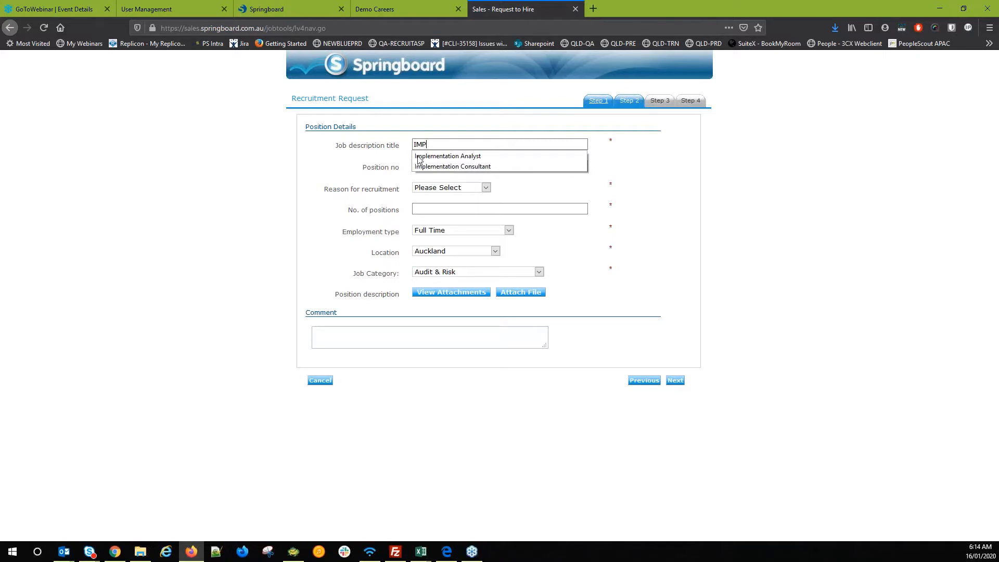
key(BackSpace)
key(Down)
key(Down)
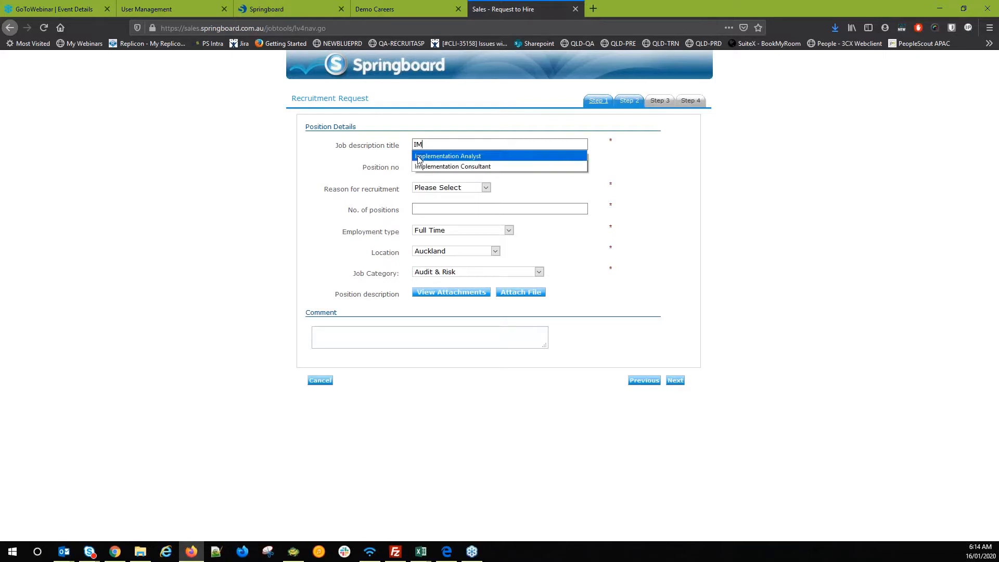
key(Return)
key(Tab)
text(11)
key(Tab)
key(p)
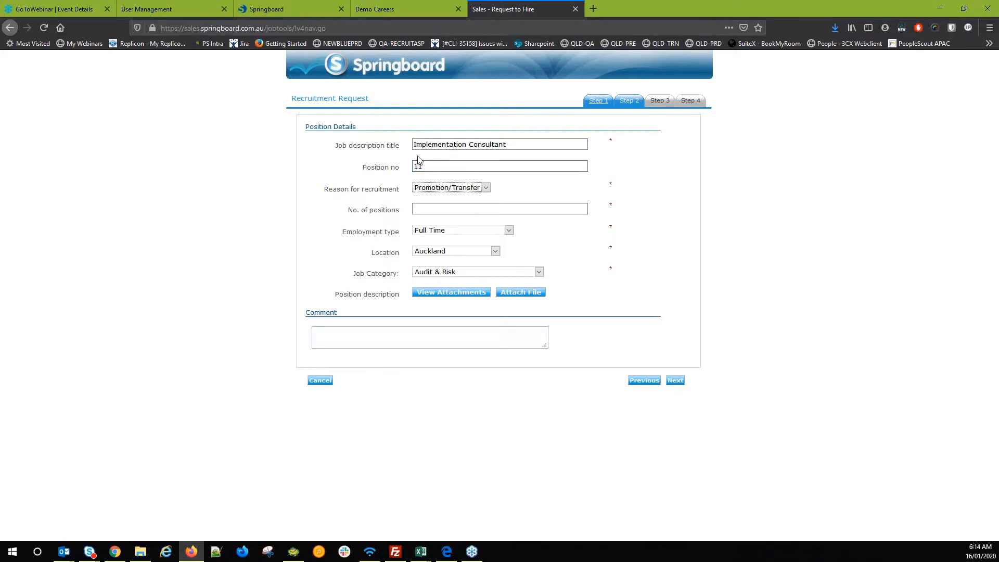
key(Tab)
text(2)
- Set employment type Flexible Part Time, location Canberra ACT and category Cashier
key(Tab)
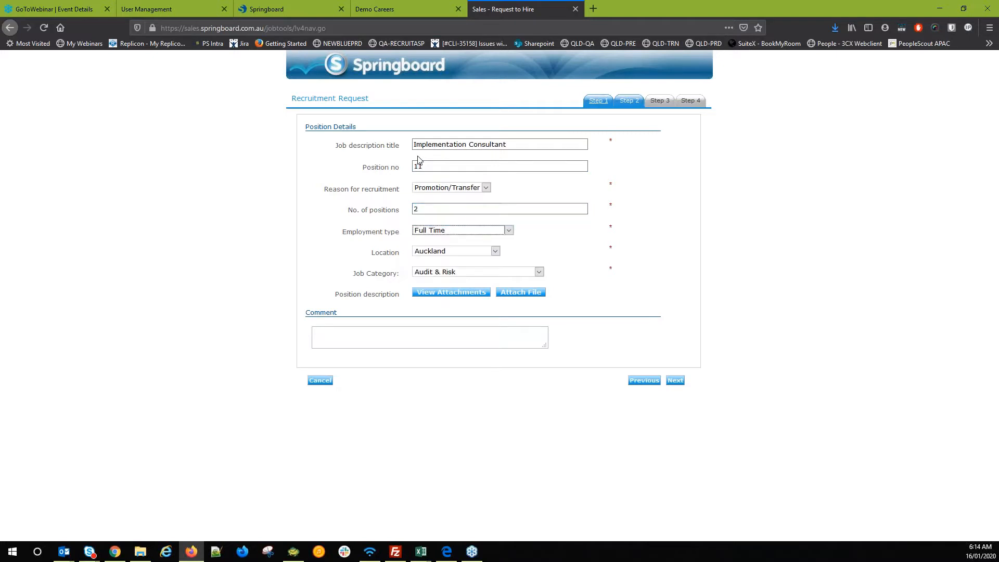
key(f)
key(Tab)
key(p)
key(Tab)
key(c)
key(shift+Tab)
key(c)
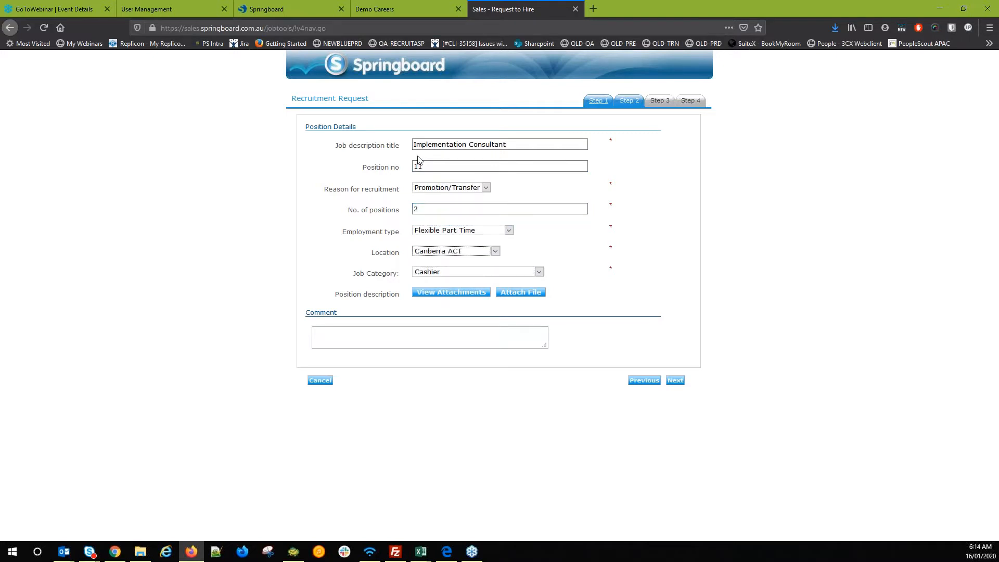
key(Tab)
key(Tab)
- Attach the Position Description document to the request
click(541, 292)
click(575, 83)
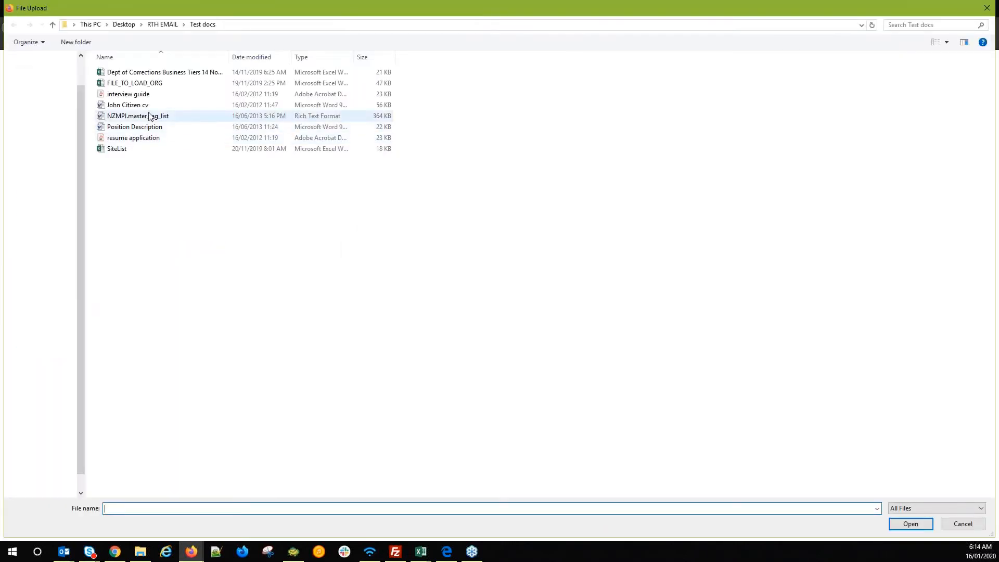
click(134, 127)
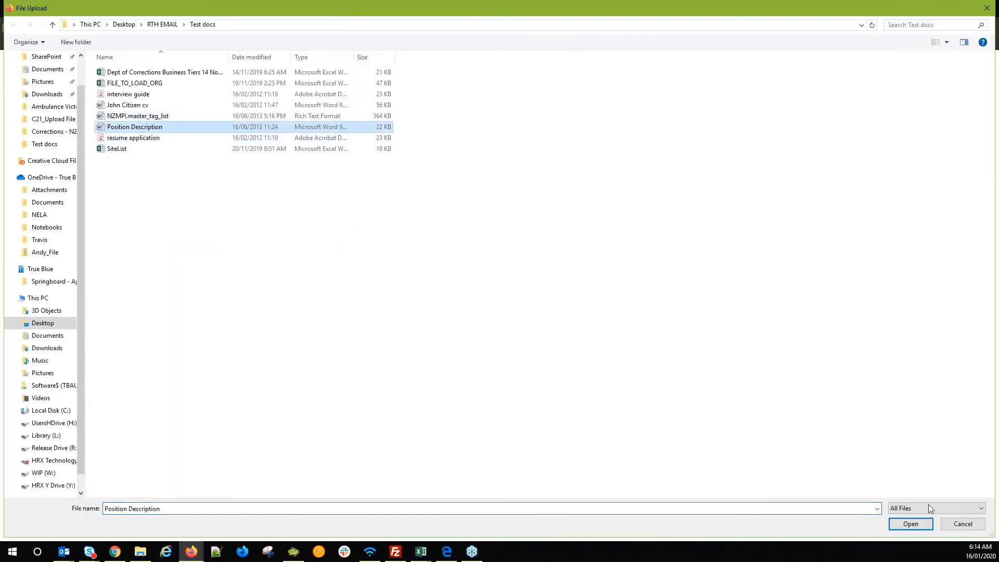
click(910, 523)
click(605, 105)
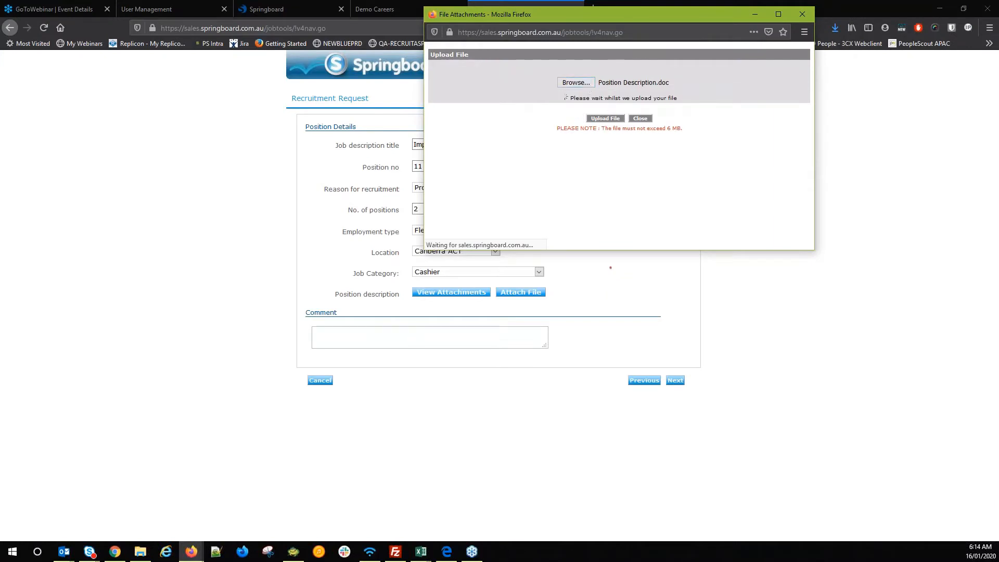
click(622, 61)
- Add the comment 'Test Only' and continue to Nominate Recruitment Authorities
click(451, 334)
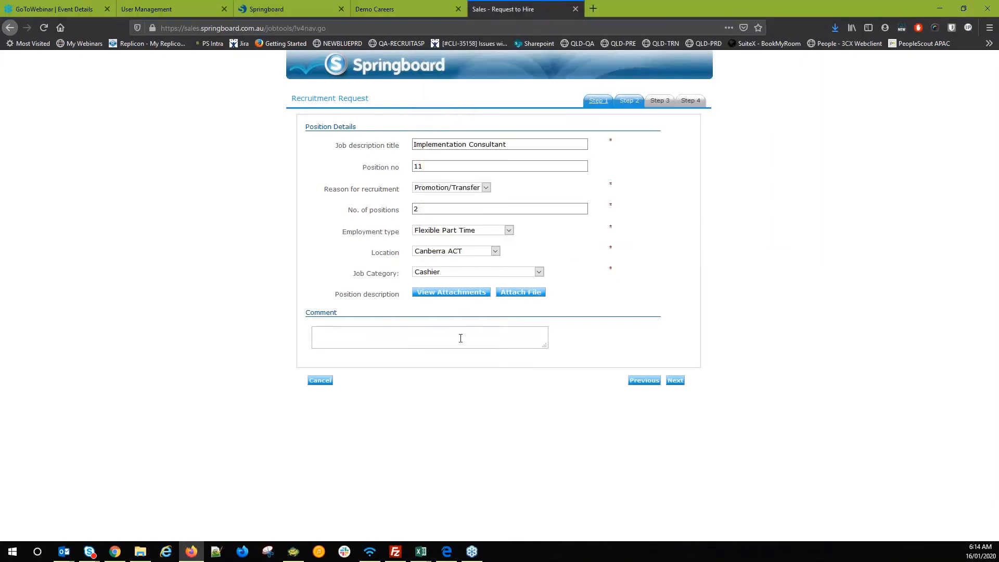
text(tEST oNLY)
key(ctrl+a)
text(t)
key(BackSpace)
text(Test ONly)
key(BackSpace)
key(BackSpace)
key(BackSpace)
text(nly)
click(683, 383)
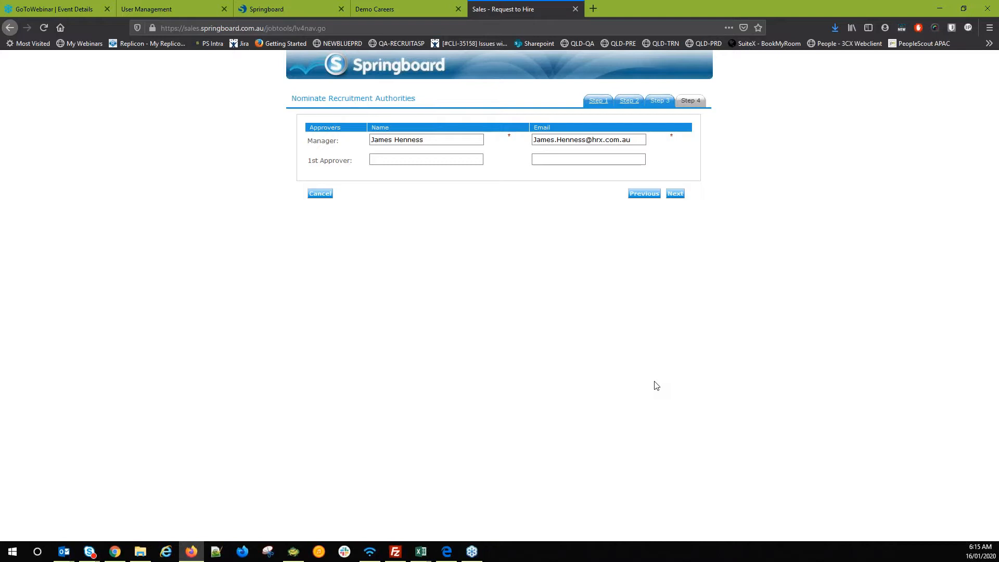
- Replace the manager's e-mail with the suggested address
triple_click(630, 139)
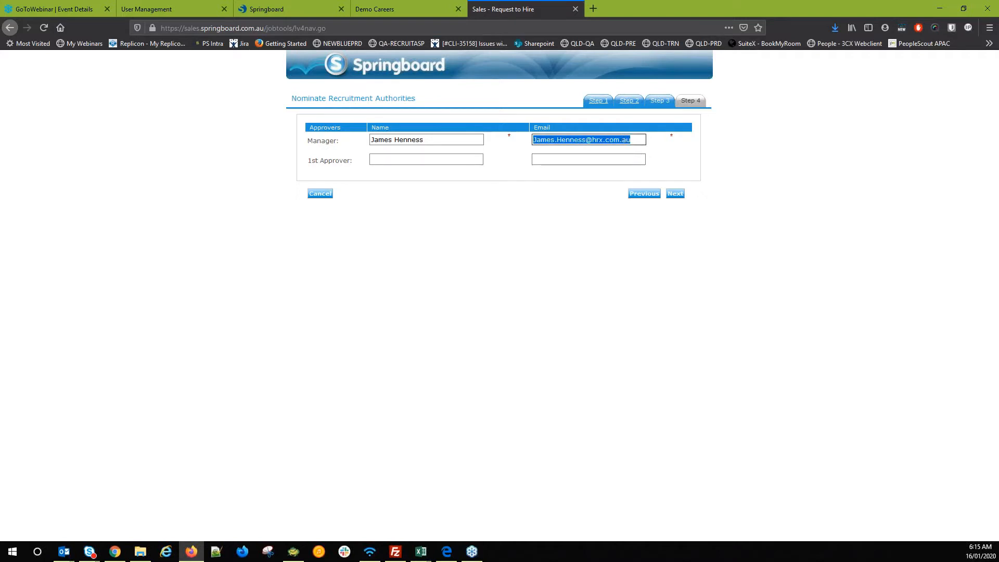
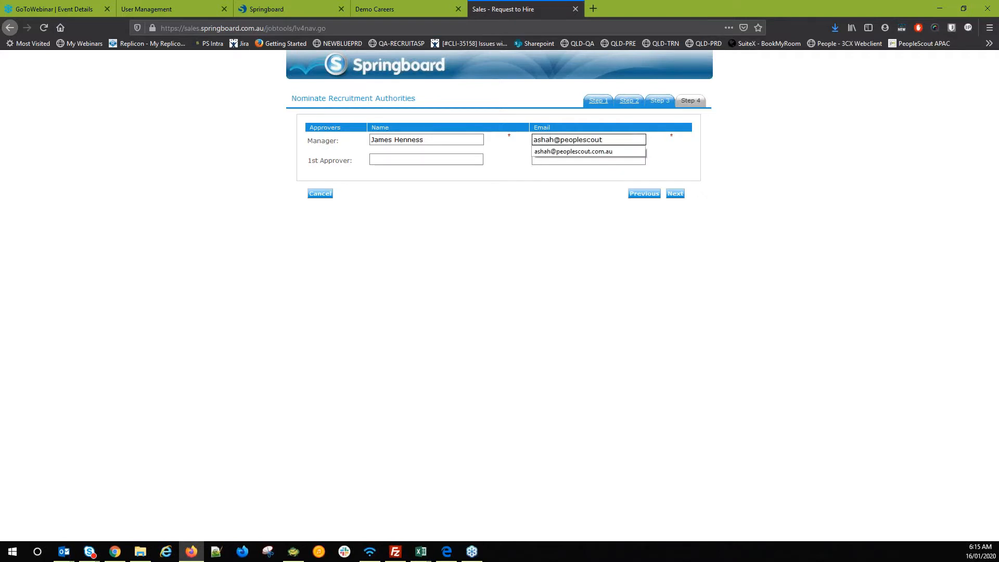
key(Down)
key(Tab)
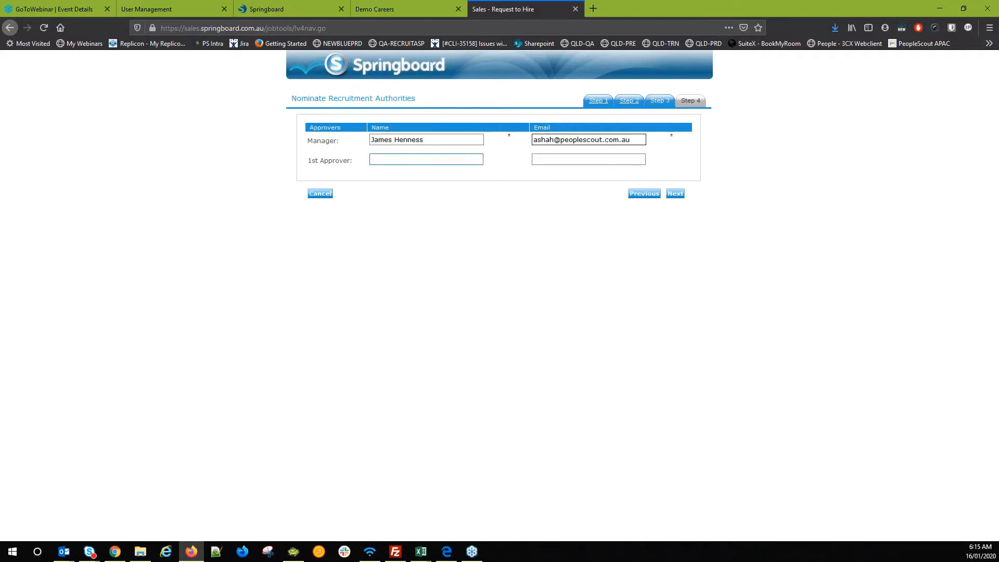
- Submit the request for approval and bring the confirmation email onscreen in Outlook
click(675, 193)
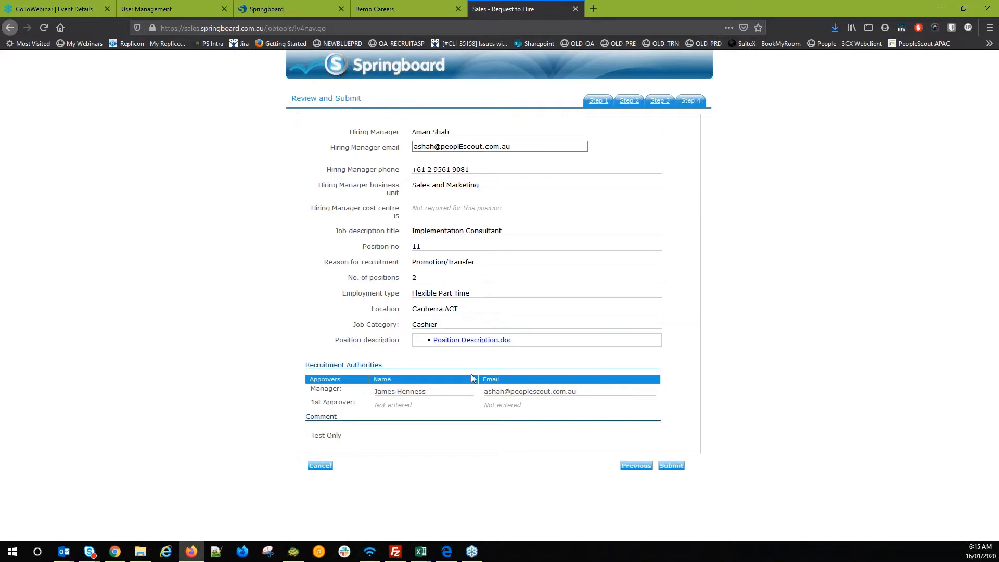
click(669, 467)
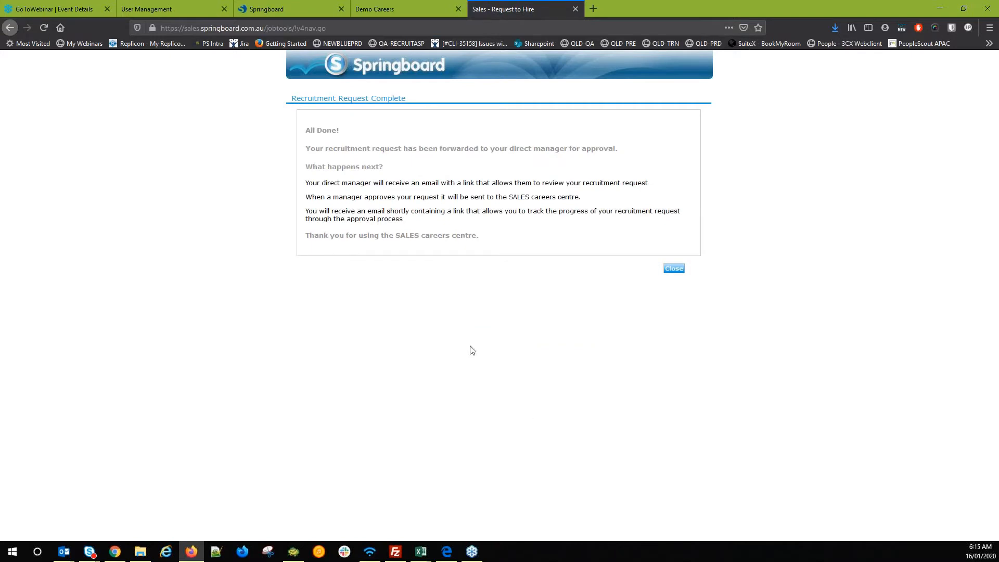
key(alt+Tab)
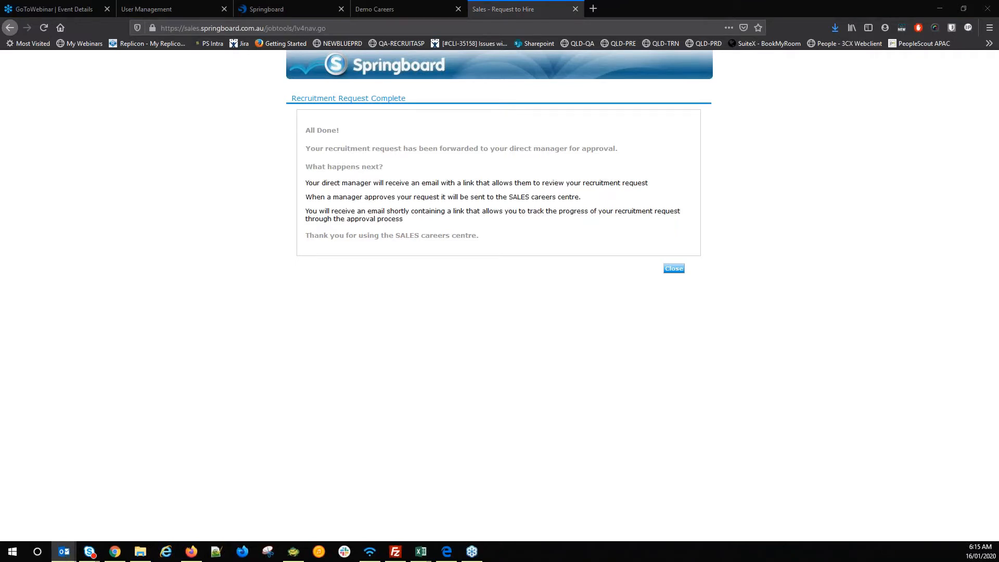
drag(0, 317, 460, 104)
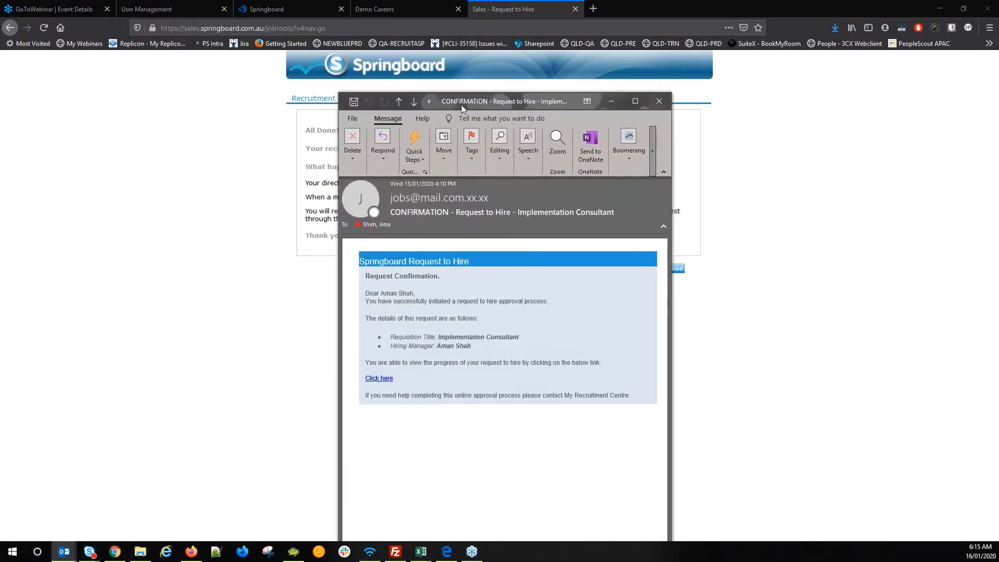
- Maximize the 'CONFIRMATION – Request to Hire – Implementation Consultant' email to full size
double_click(461, 102)
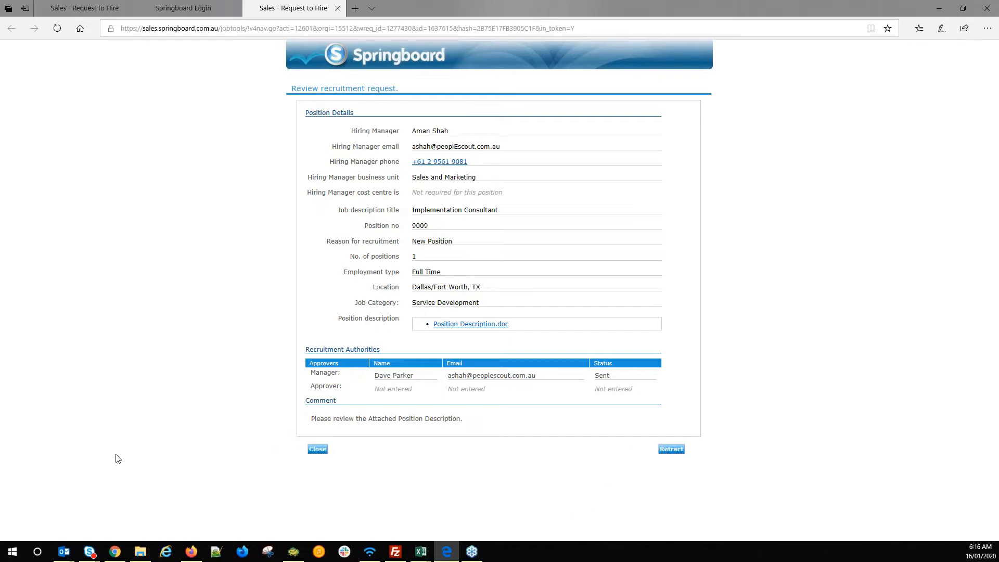
- Open the approval email's review link and confirm the approver's identity
click(64, 552)
key(alt+Tab)
key(alt+Tab)
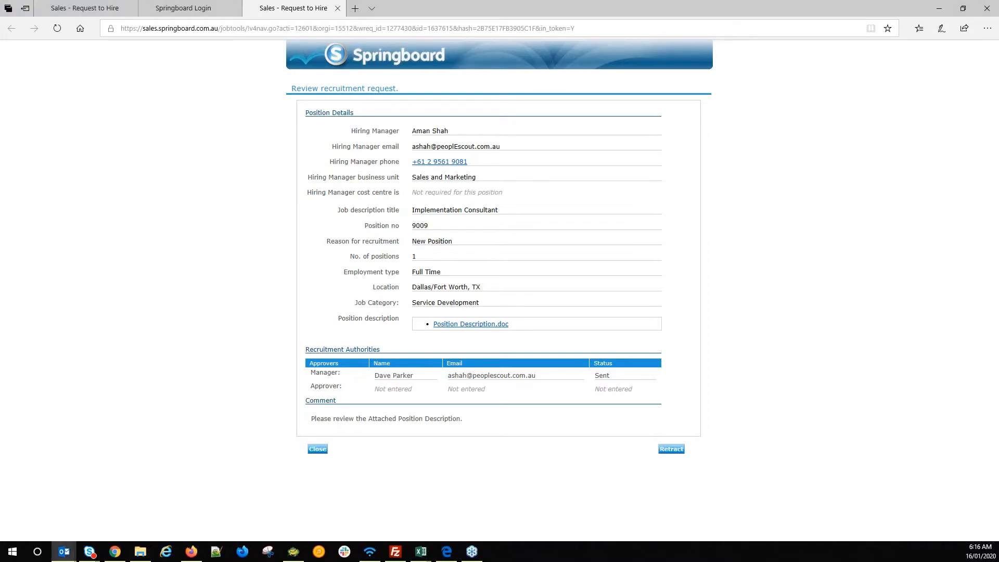
drag(150, 483, 474, 1)
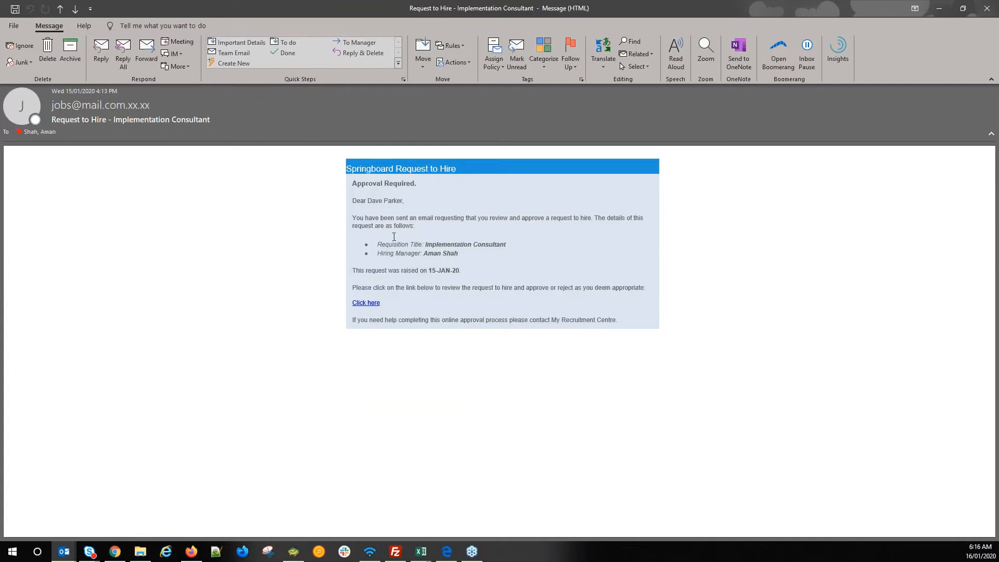
click(365, 304)
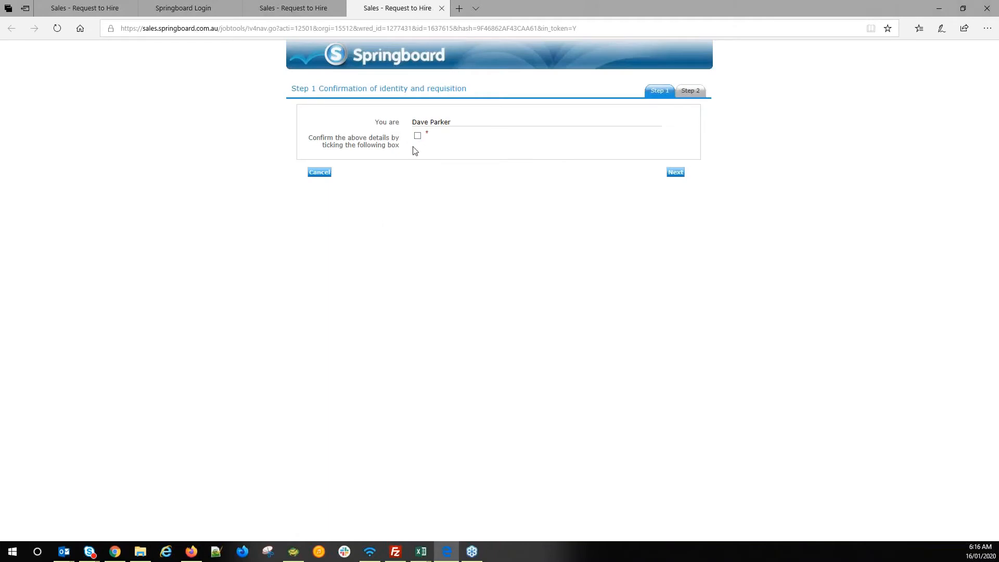
click(418, 136)
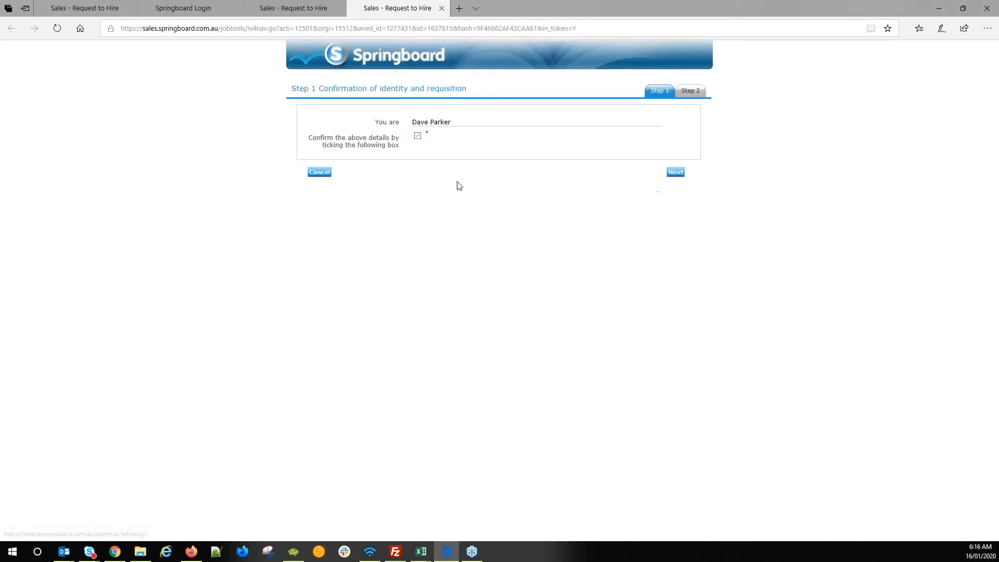
click(675, 172)
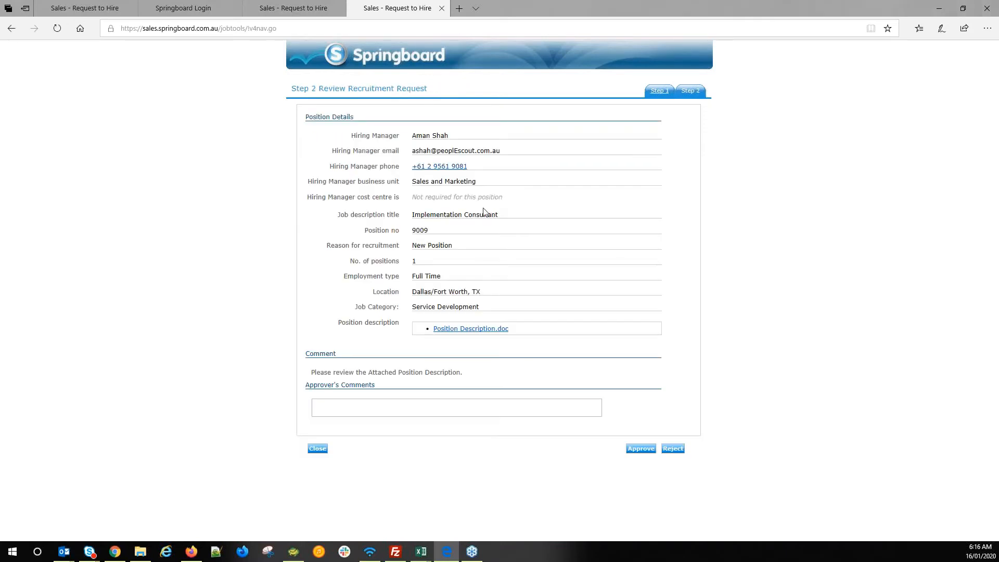
- Approve the Implementation Consultant recruitment request and return to the original browser's completion page
drag(349, 134, 482, 312)
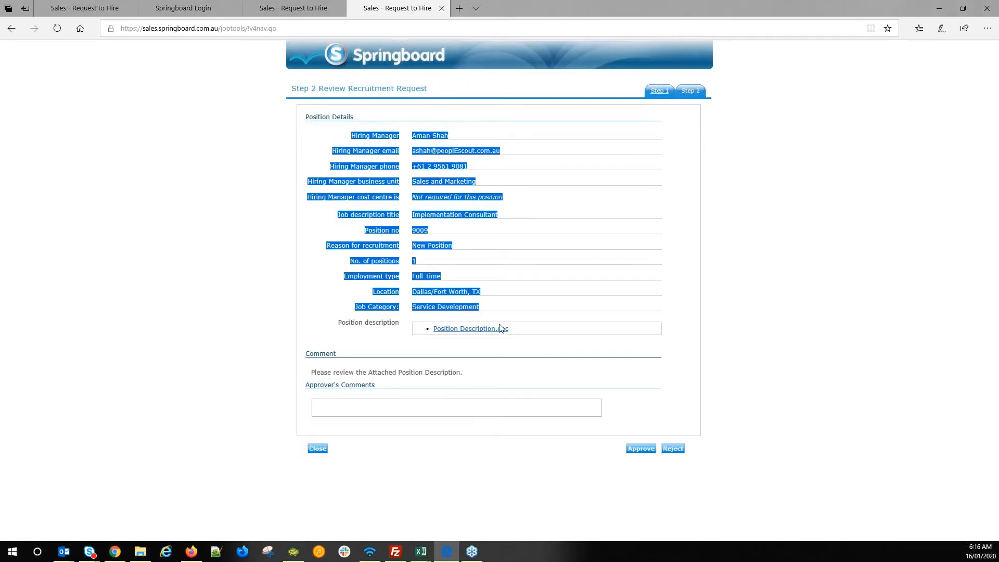
click(496, 370)
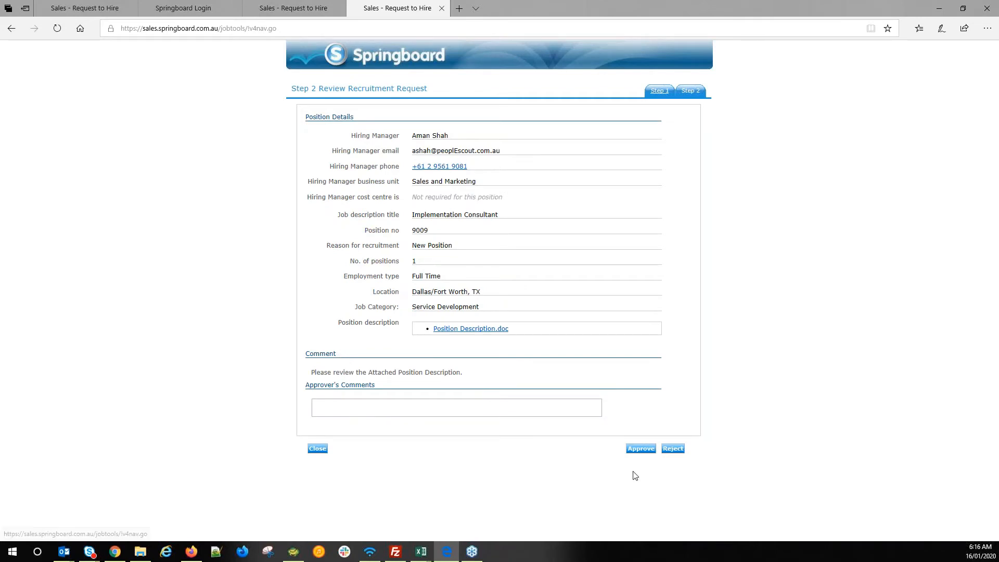
click(644, 453)
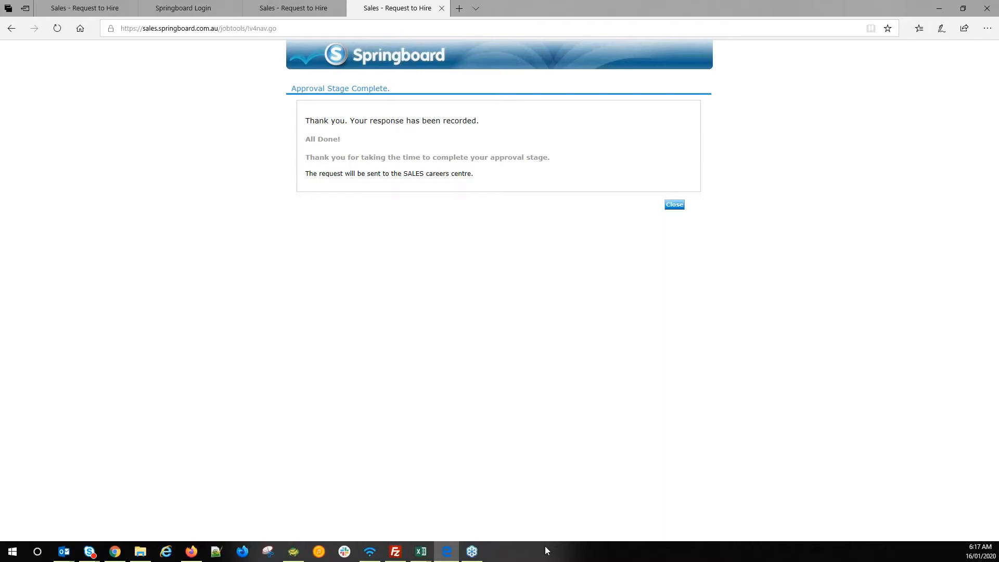
drag(567, 8, 0, 395)
click(932, 9)
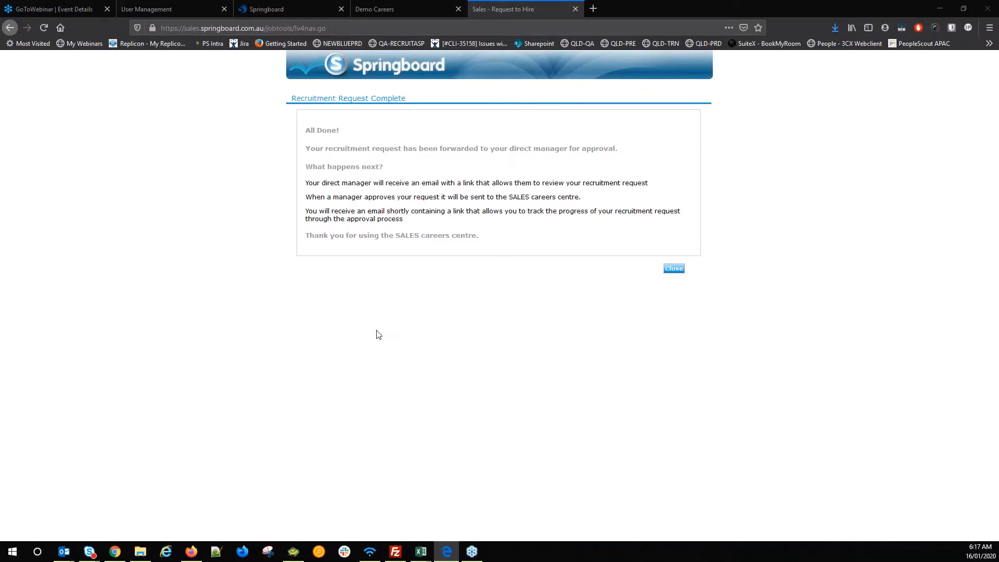
- Go to Jobs > All Jobs and remove the Approved status filter to list all 189 jobs
click(281, 9)
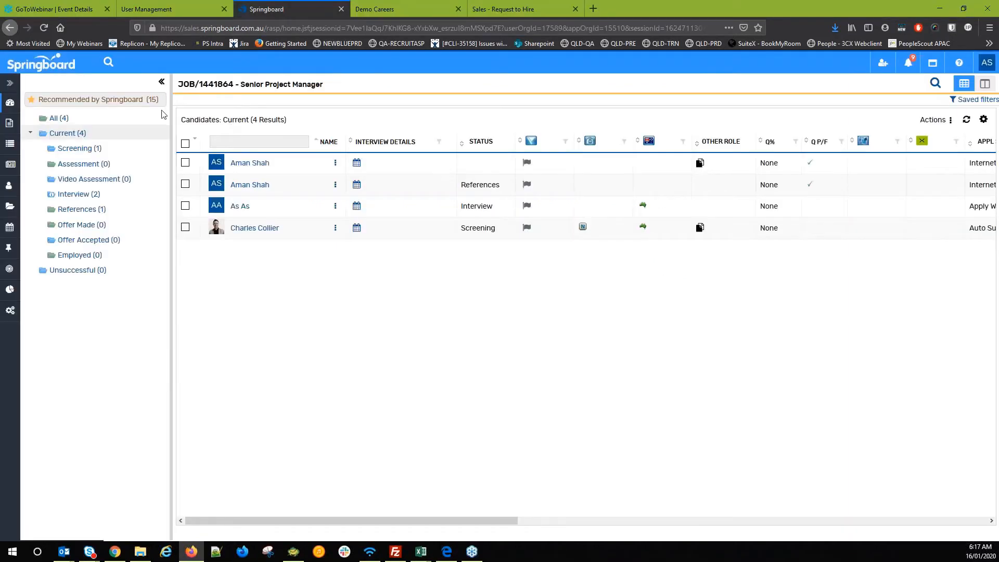
click(14, 147)
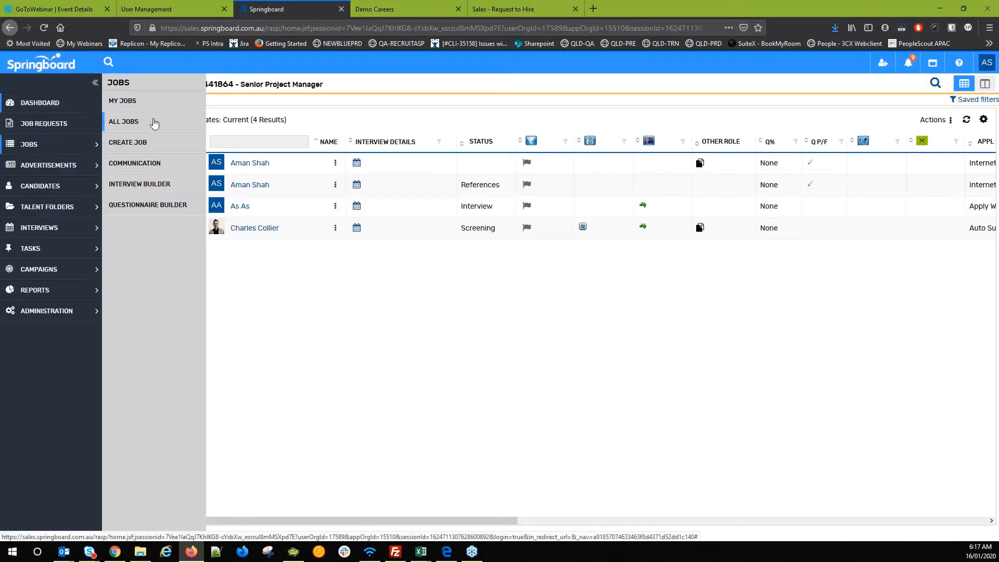
click(131, 128)
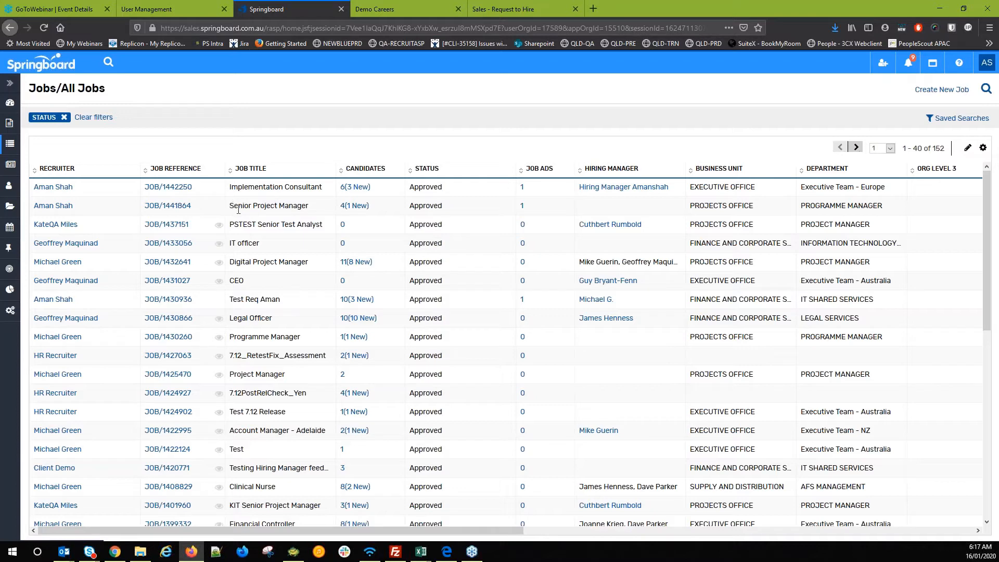
scroll(242, 230, down, 4)
scroll(242, 236, up, 5)
click(986, 91)
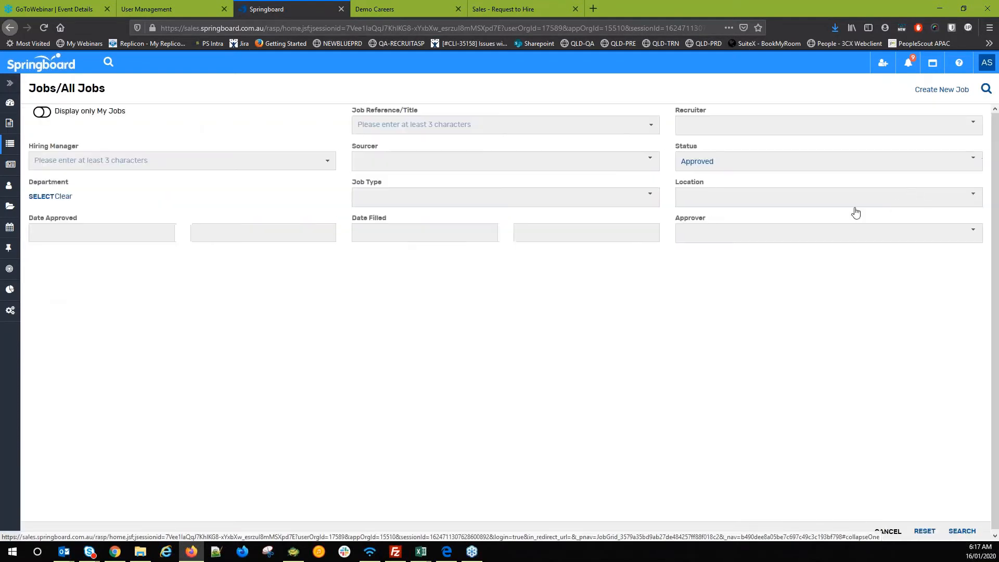
click(804, 165)
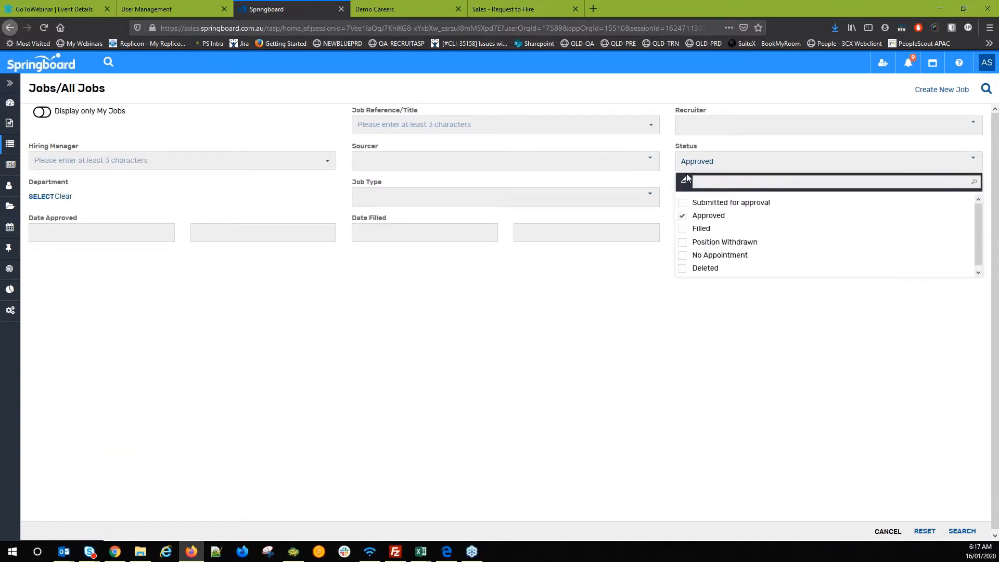
click(685, 175)
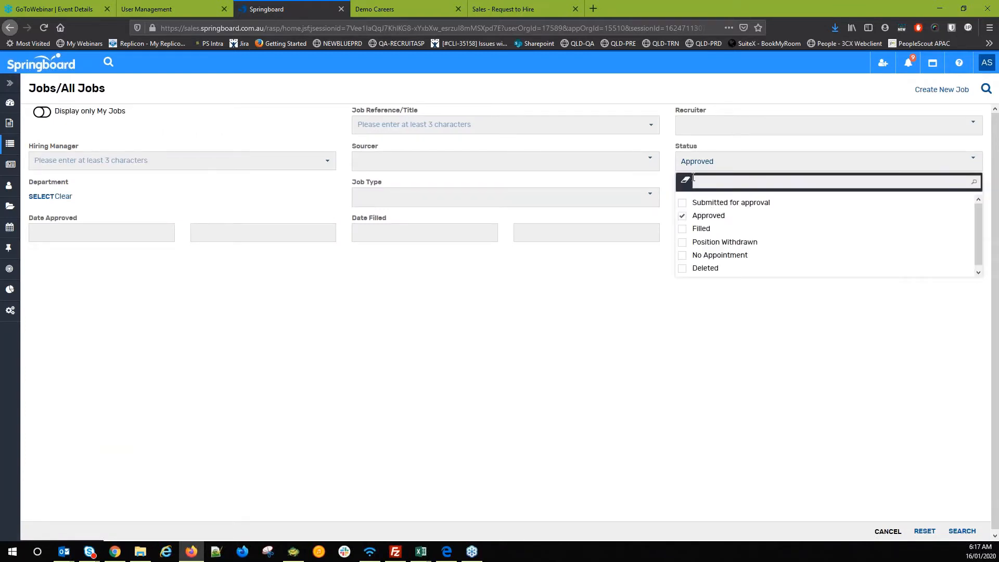
click(962, 530)
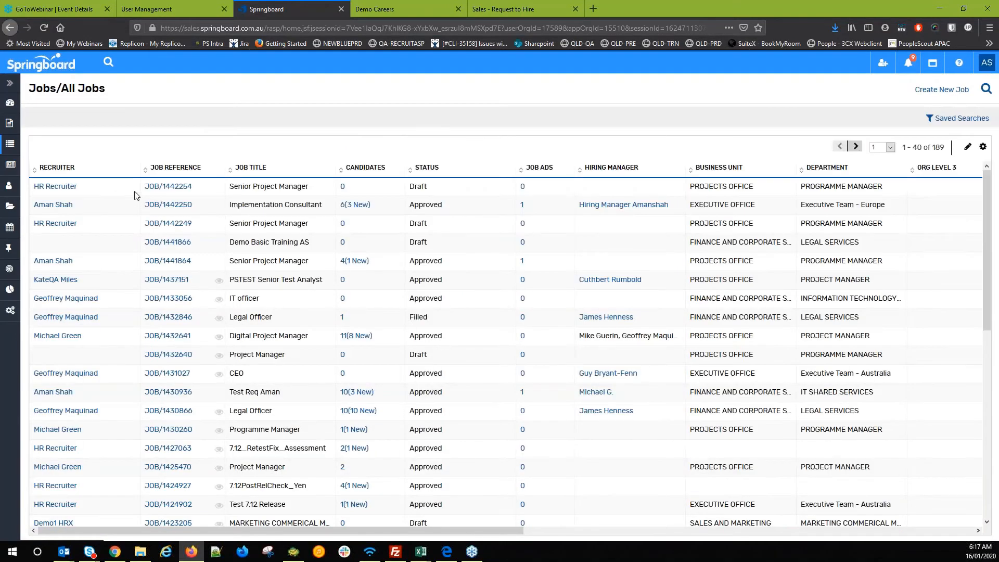
drag(234, 185, 247, 183)
- Open the '6 (3 New)' candidates list on the Implementation Consultant row, JOB/1442250
click(242, 188)
double_click(420, 187)
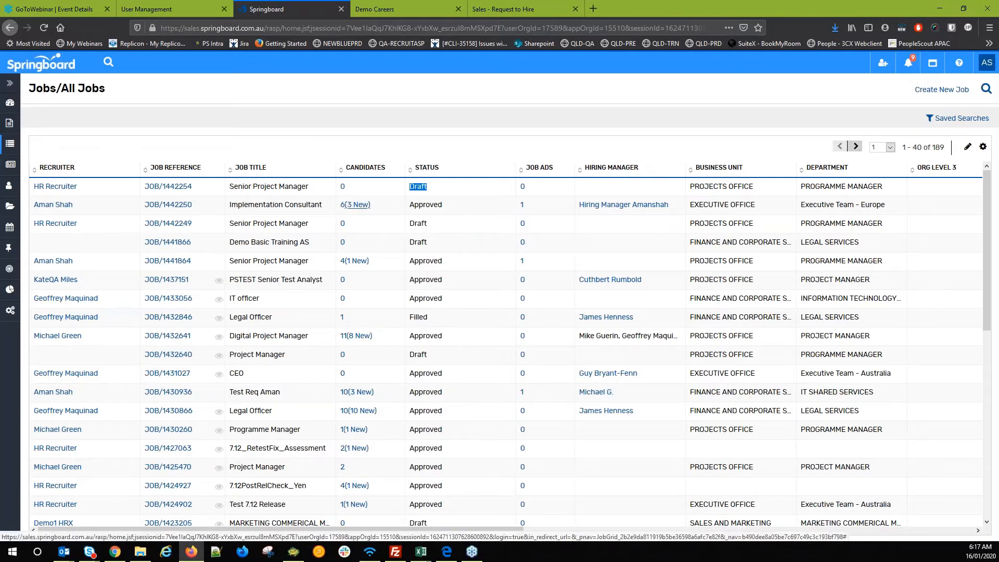
click(355, 204)
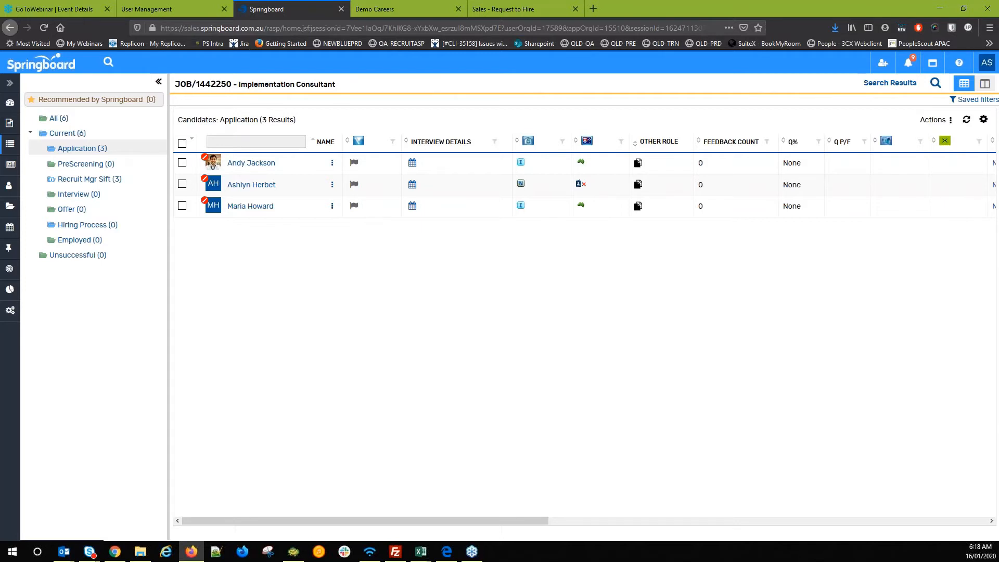
- Select all three candidates and start a Review Tools > Request Feedback for them
click(182, 143)
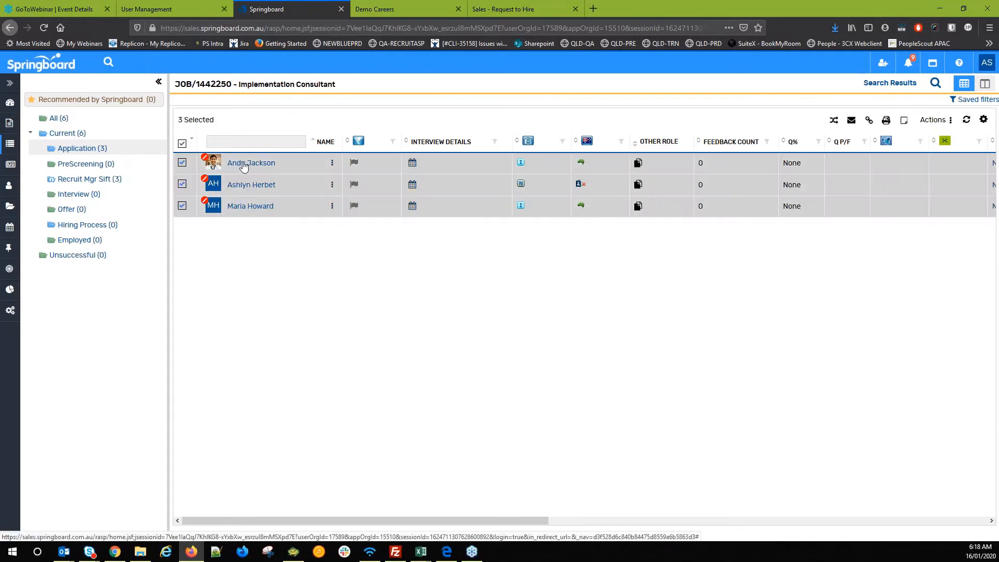
right_click(244, 165)
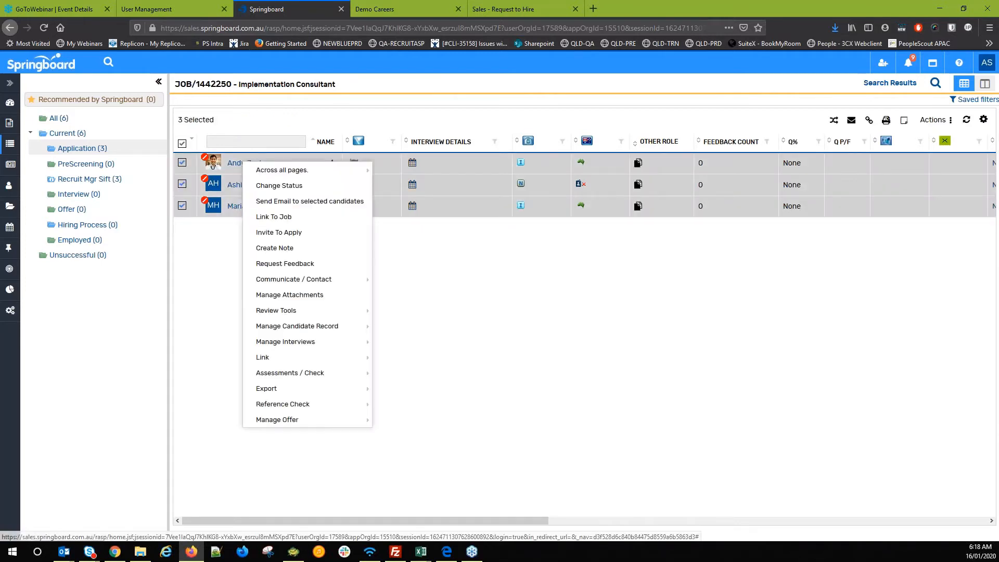
mouse_move(314, 315)
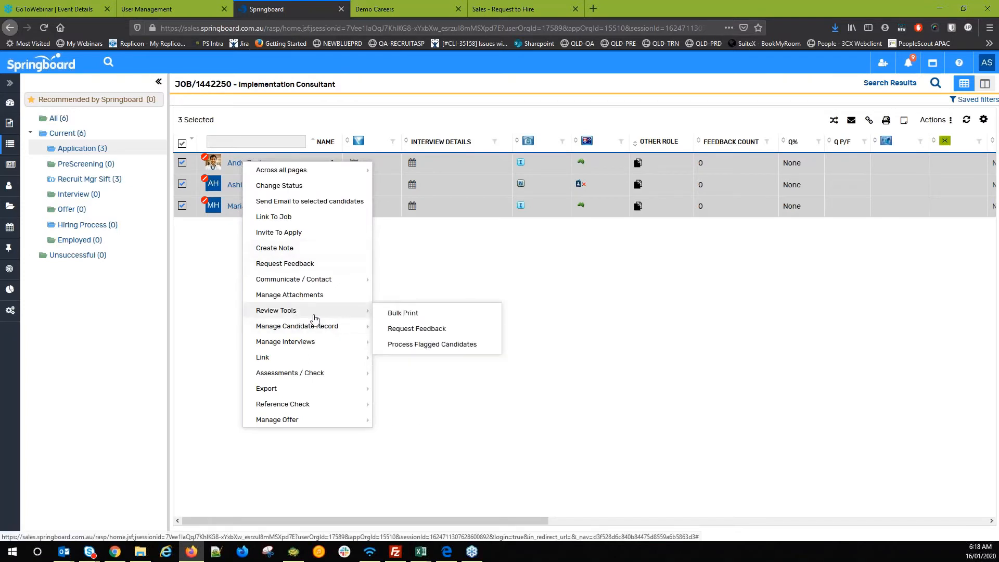
click(435, 329)
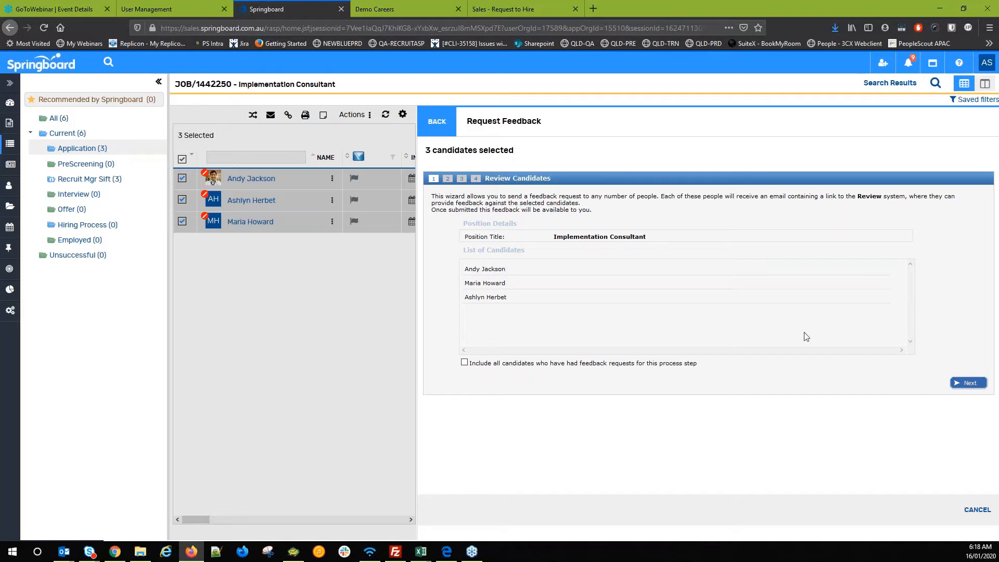
click(969, 383)
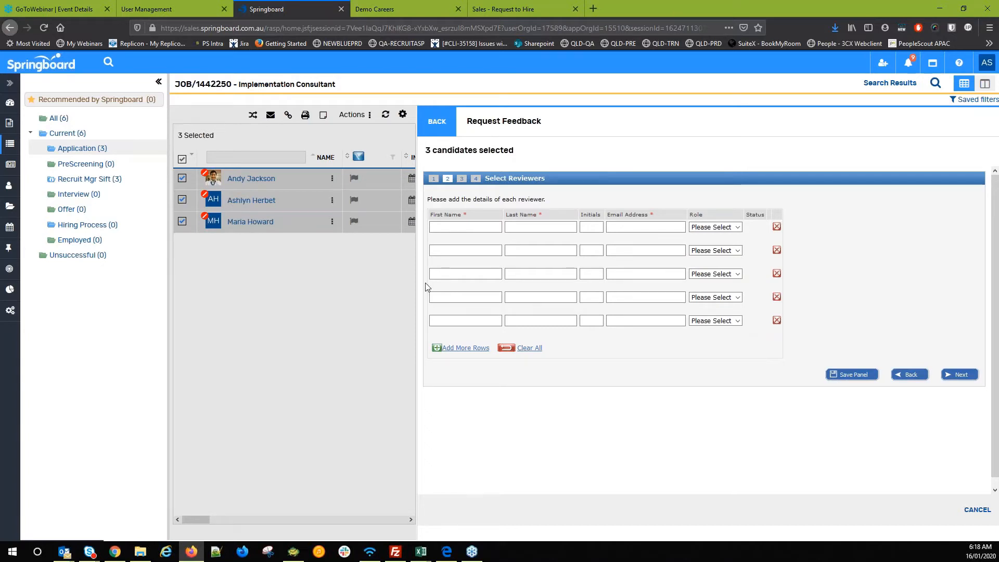
- Add the reviewer's name, initials and e-mail with role Member, and save the panel
click(473, 225)
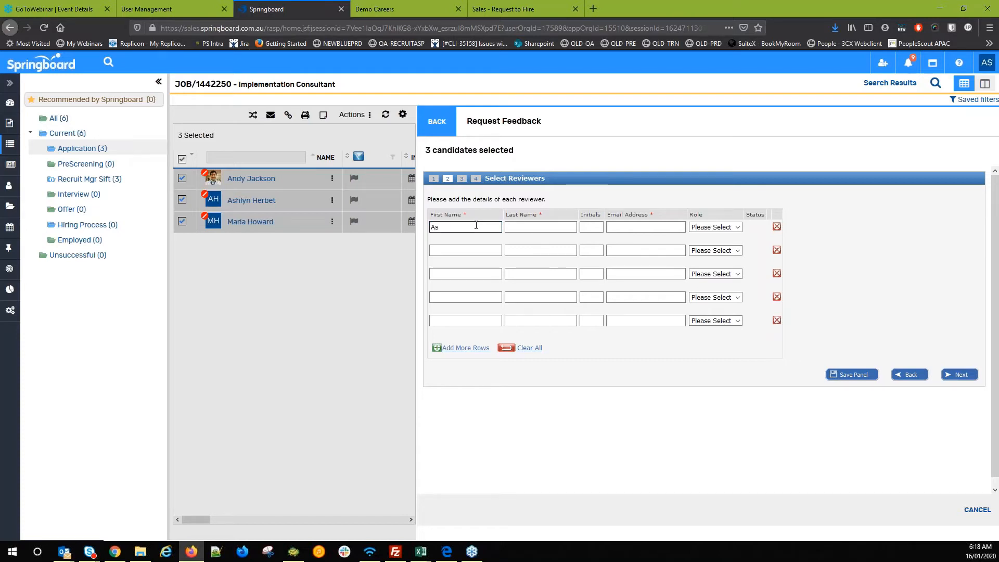
key(Tab)
key(Tab)
text(as)
key(Tab)
key(Down)
key(Tab)
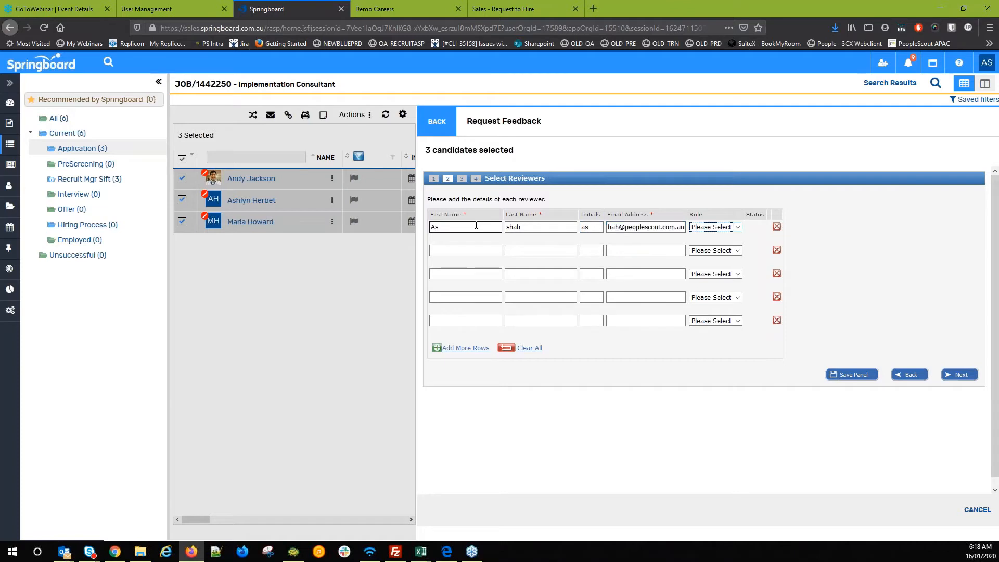
key(Down)
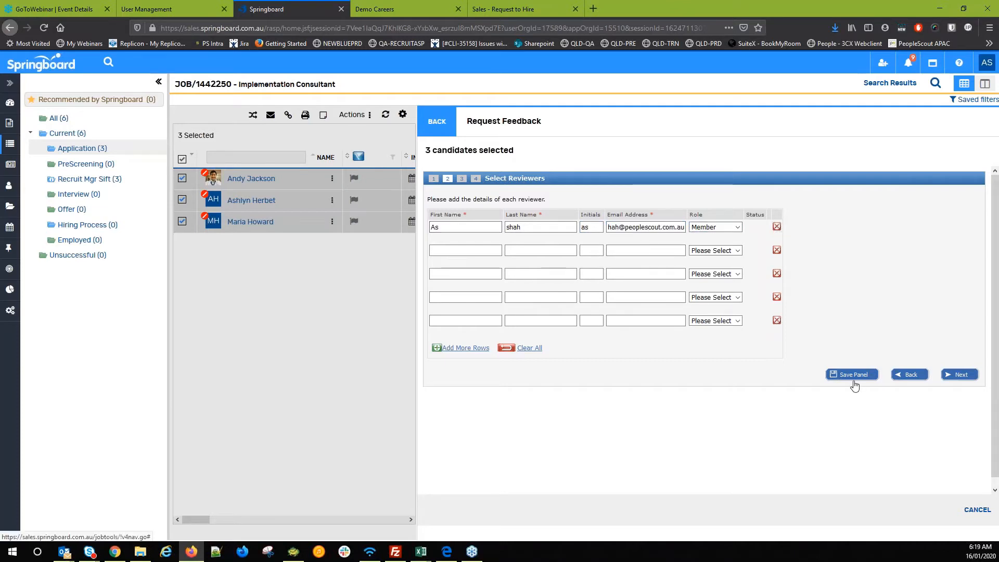
click(853, 382)
click(959, 384)
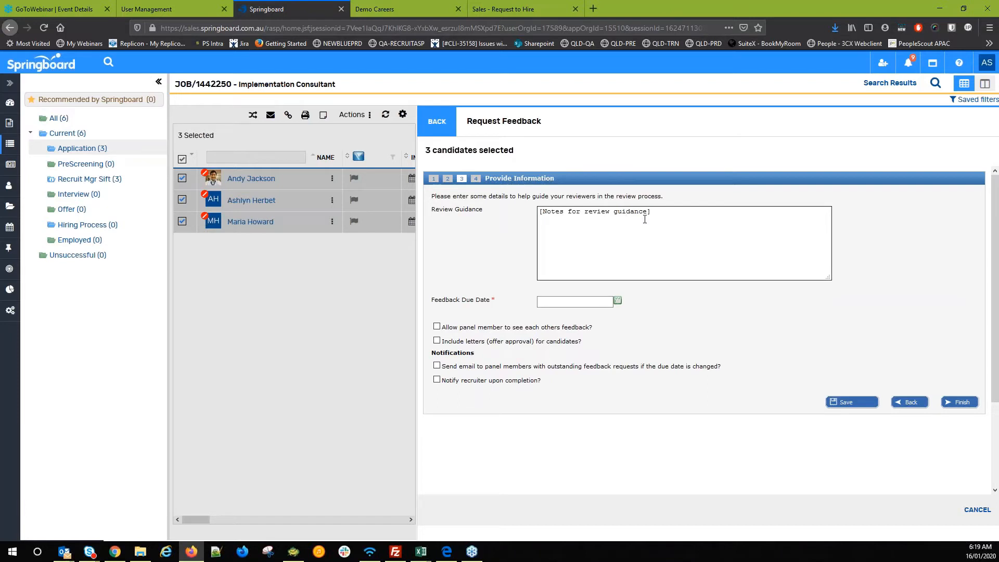
- Add review guidance asking the reviewer to suggest which applicant to interview, due 22 Jan 2020
click(709, 235)
text(Please review the applica)
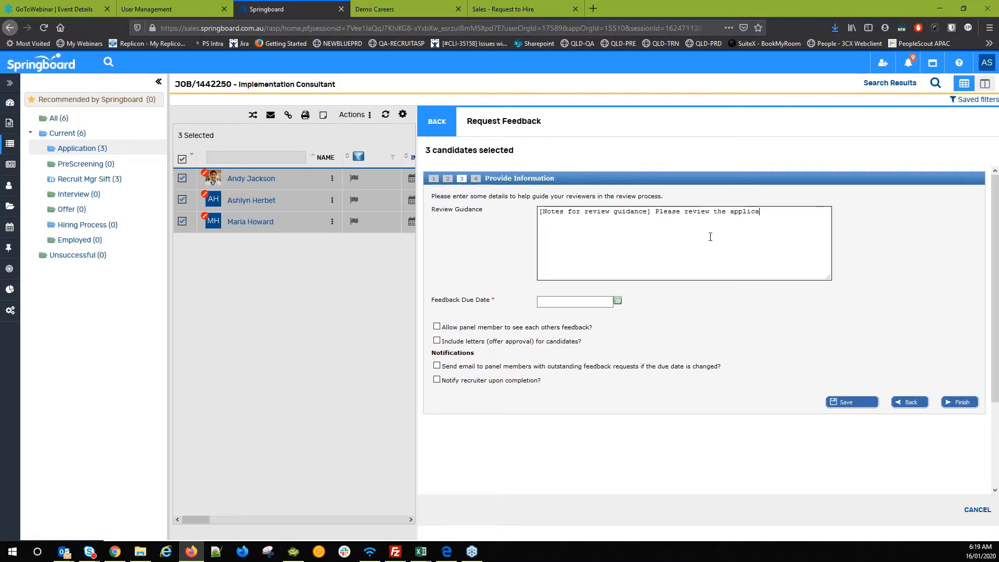
text(tion form and suggest the)
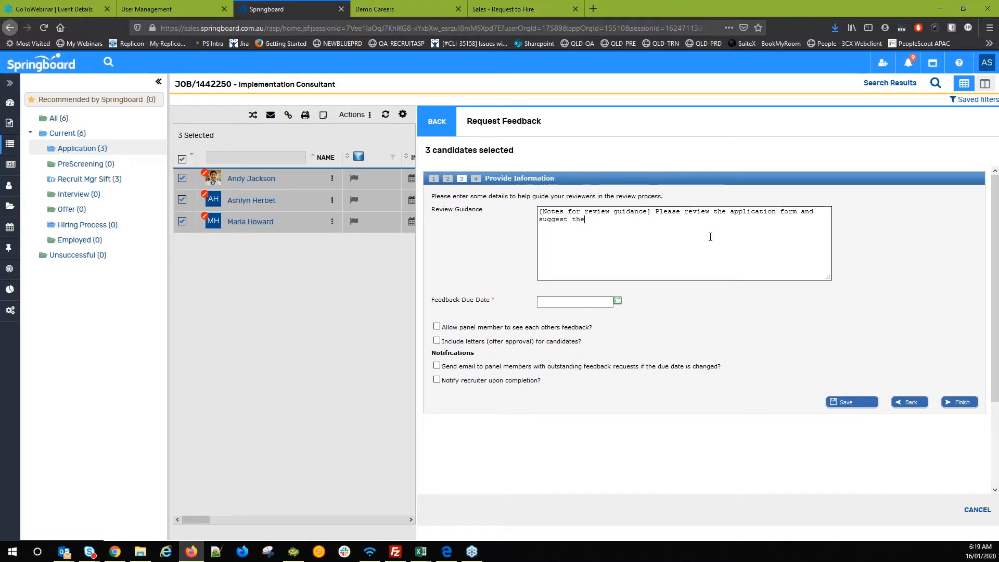
text(whhich one to interview)
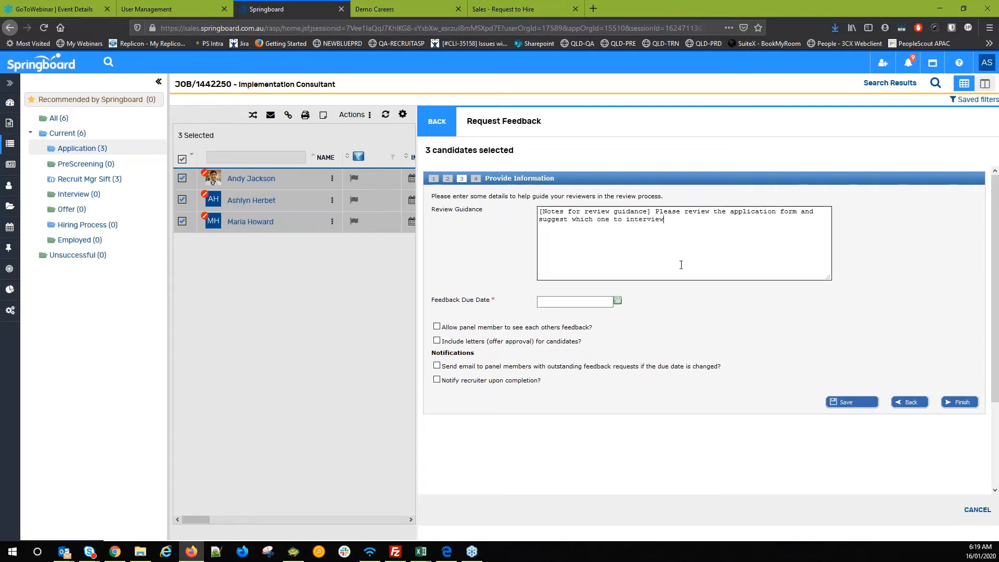
click(616, 302)
click(581, 389)
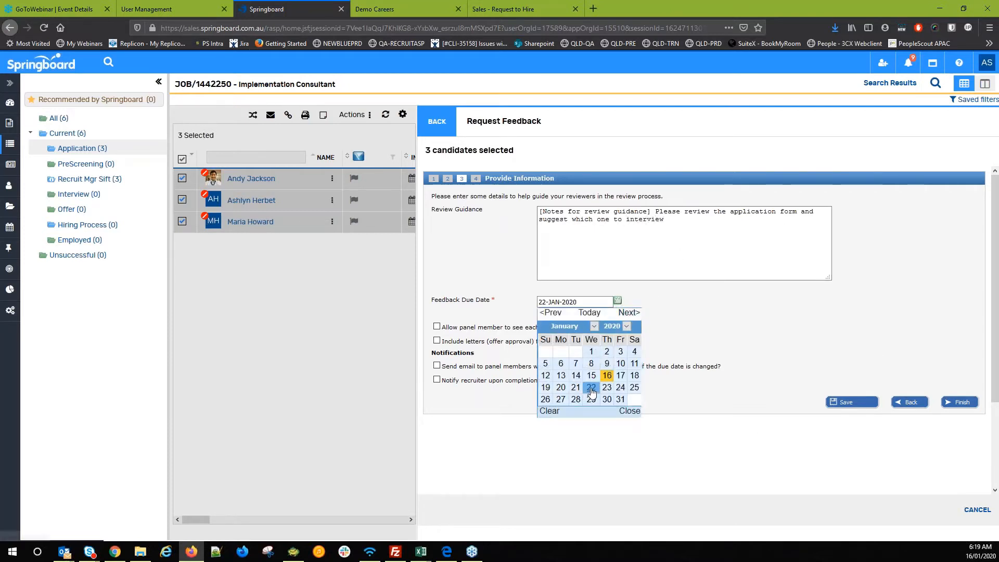
- Enable shared feedback visibility, due-date change and completion notifications, then finish the request
click(437, 326)
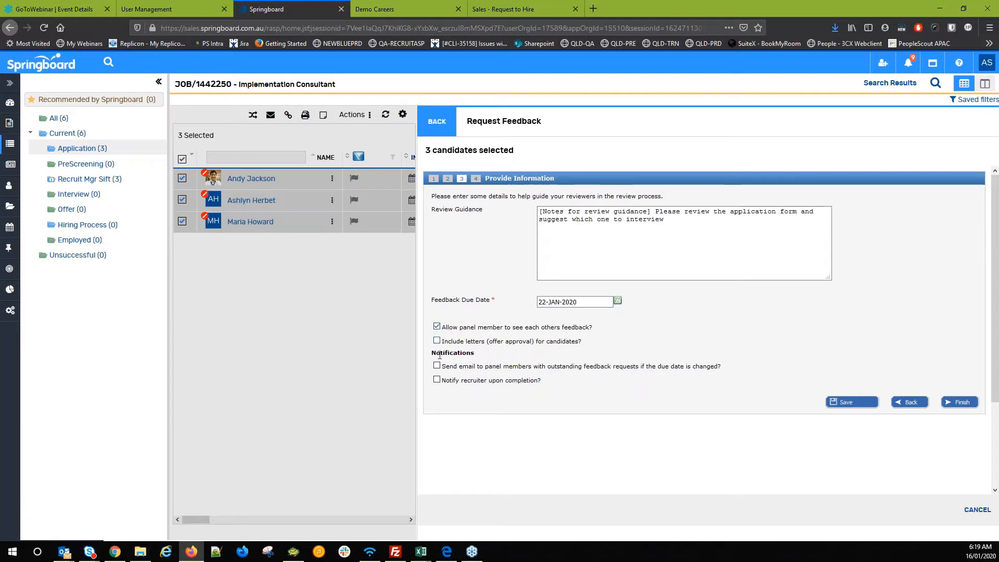
click(437, 365)
click(437, 379)
click(957, 403)
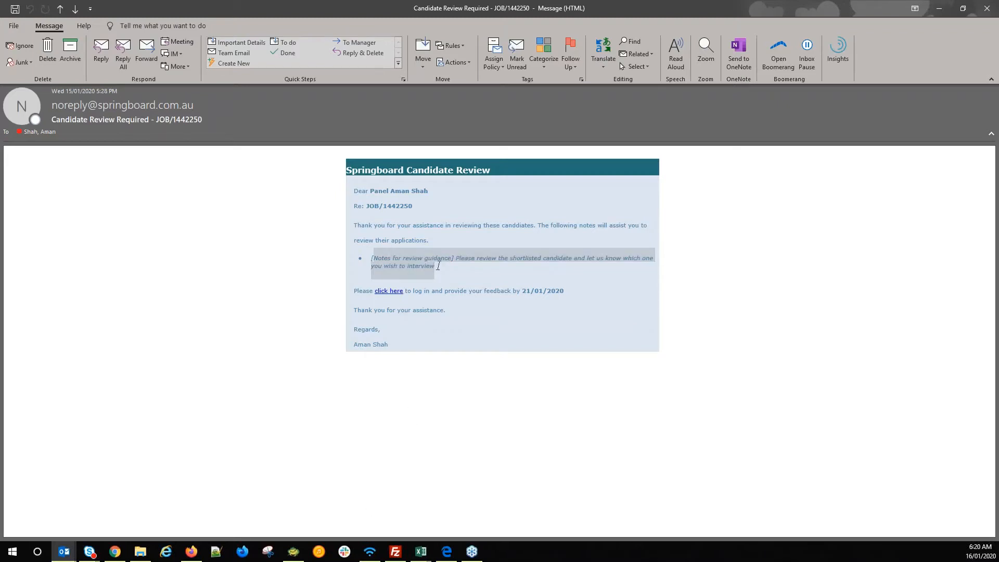
- Follow the feedback link in the 'Candidate Review Required – JOB/1442250' email
click(391, 292)
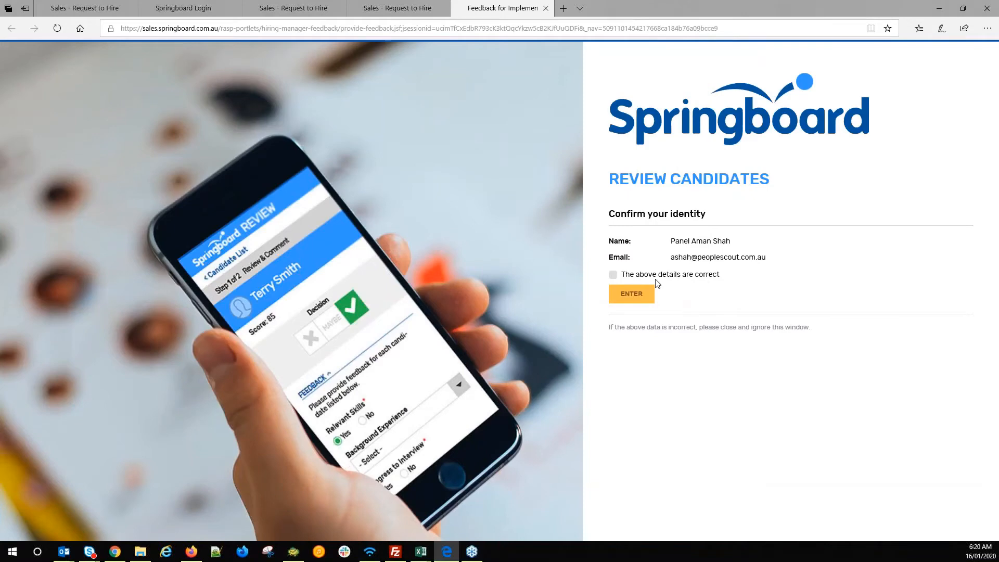
- Confirm the reviewer details are correct and enter the candidate review
click(613, 275)
click(633, 304)
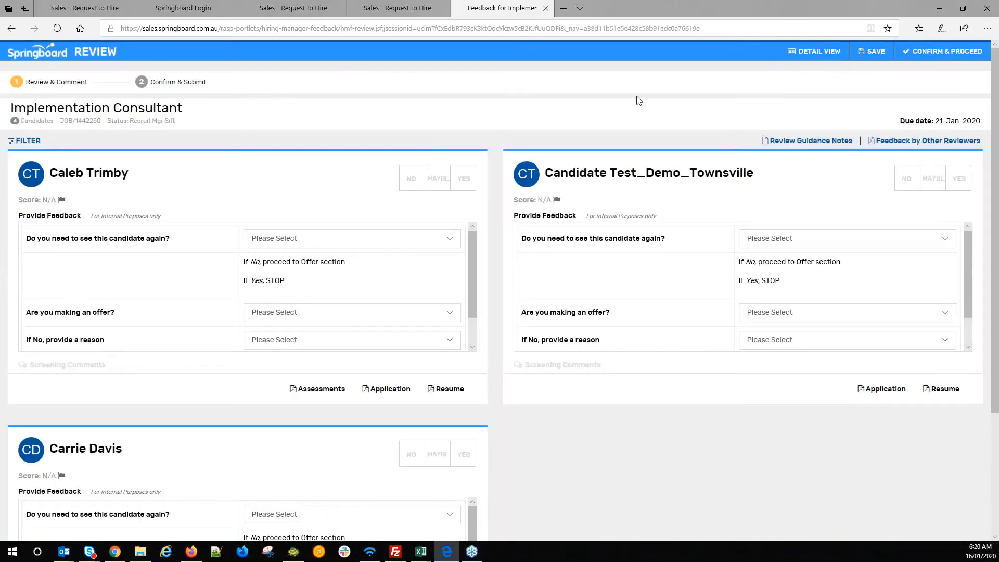
- Mark the first two candidate cards No and the third candidate Maybe
scroll(94, 251, down, 2)
scroll(470, 297, down, 3)
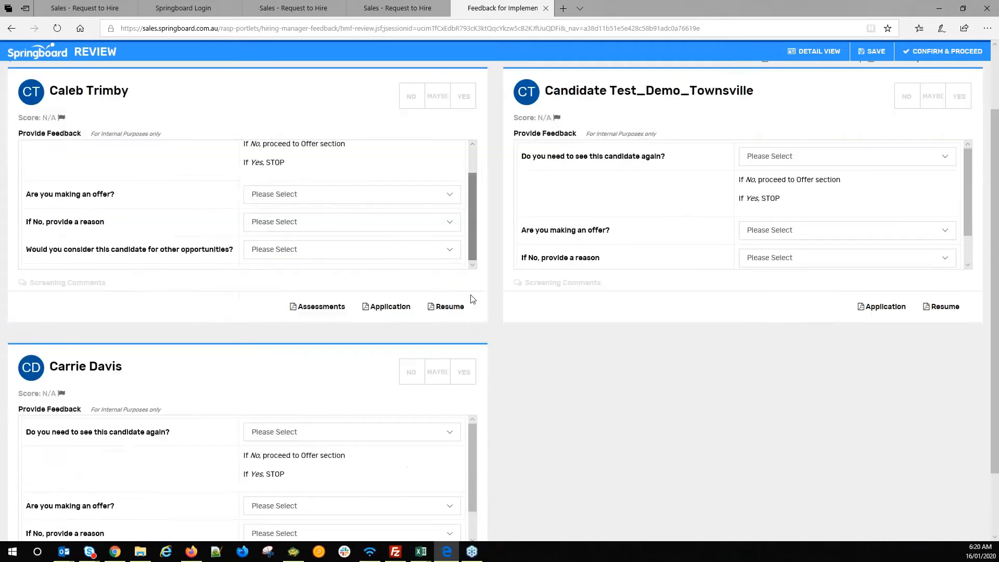
scroll(496, 323, up, 3)
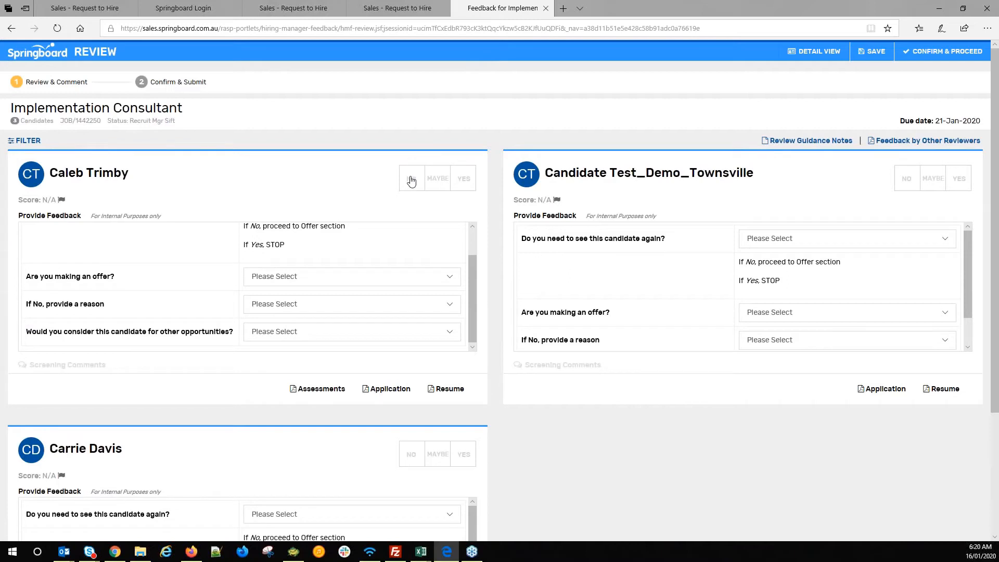
scroll(374, 276, up, 2)
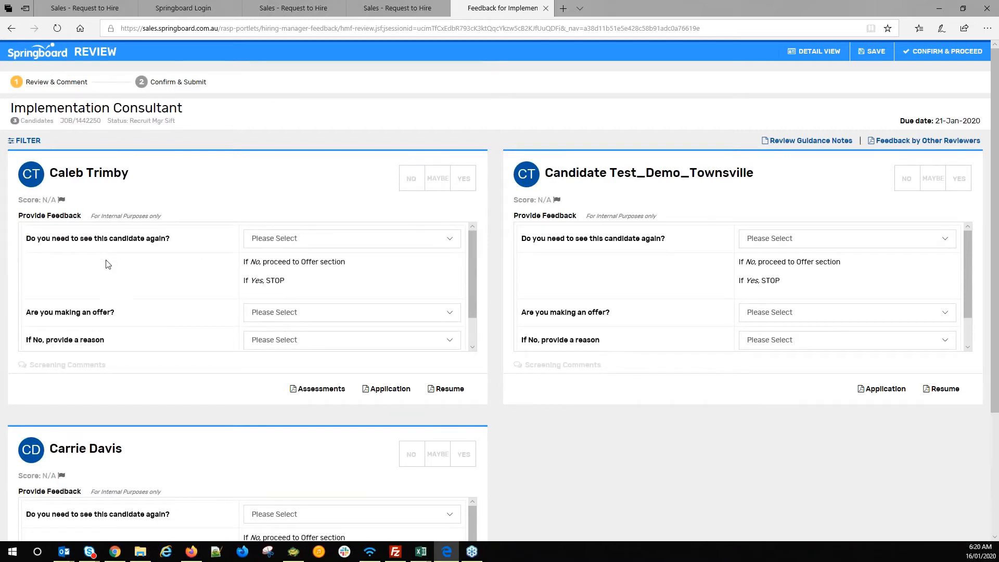
scroll(106, 263, down, 1)
scroll(112, 291, up, 1)
scroll(113, 291, down, 1)
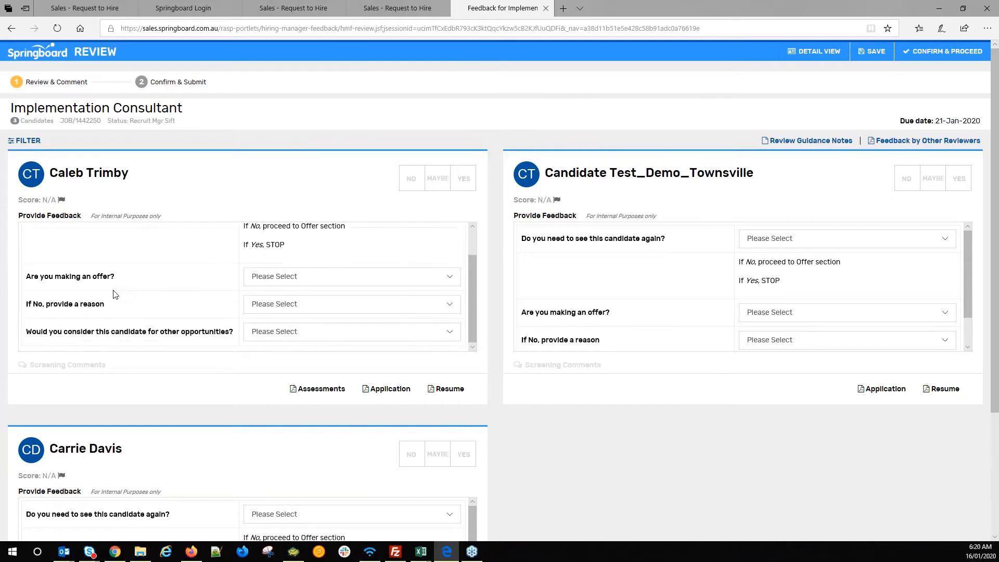
scroll(119, 291, up, 1)
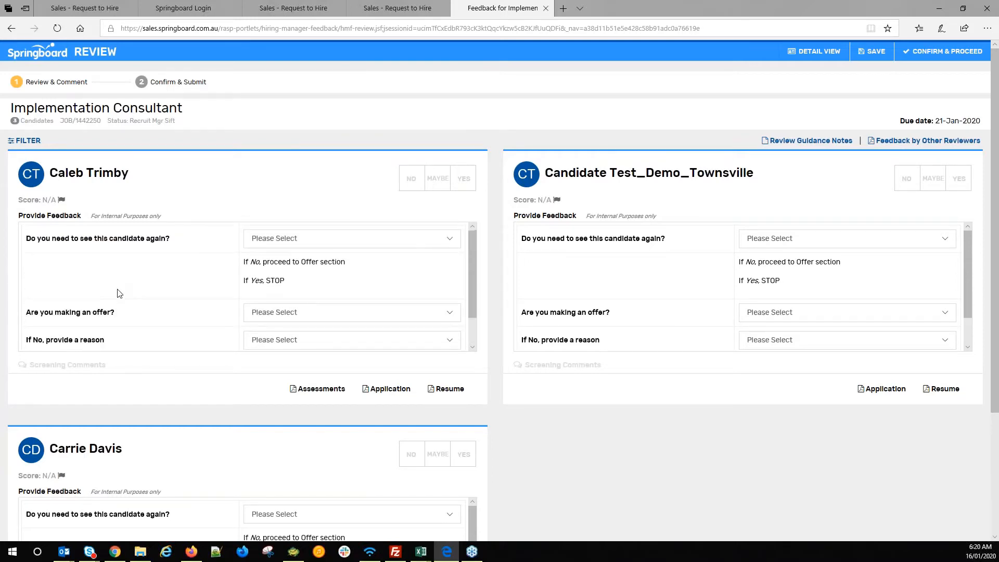
click(420, 185)
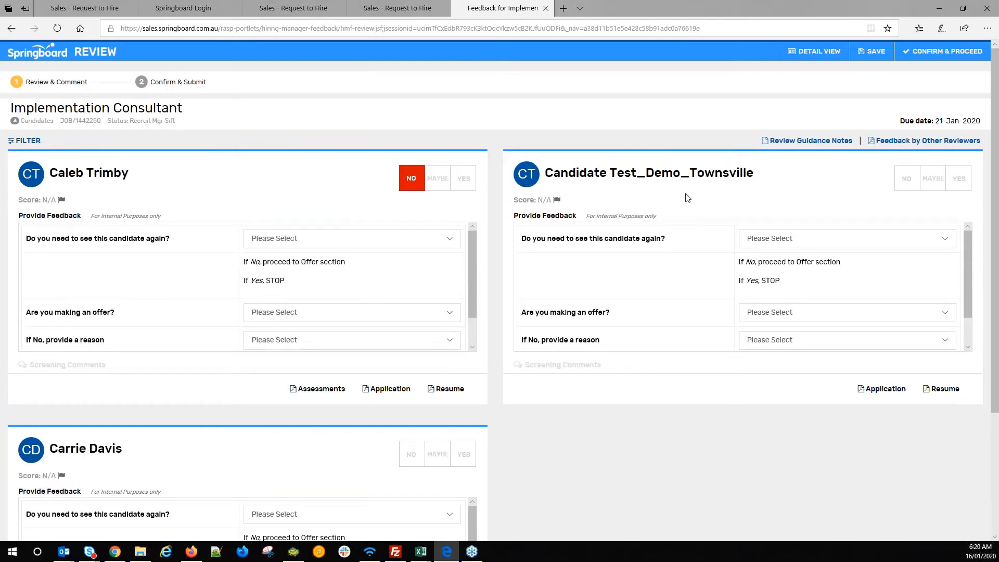
click(905, 187)
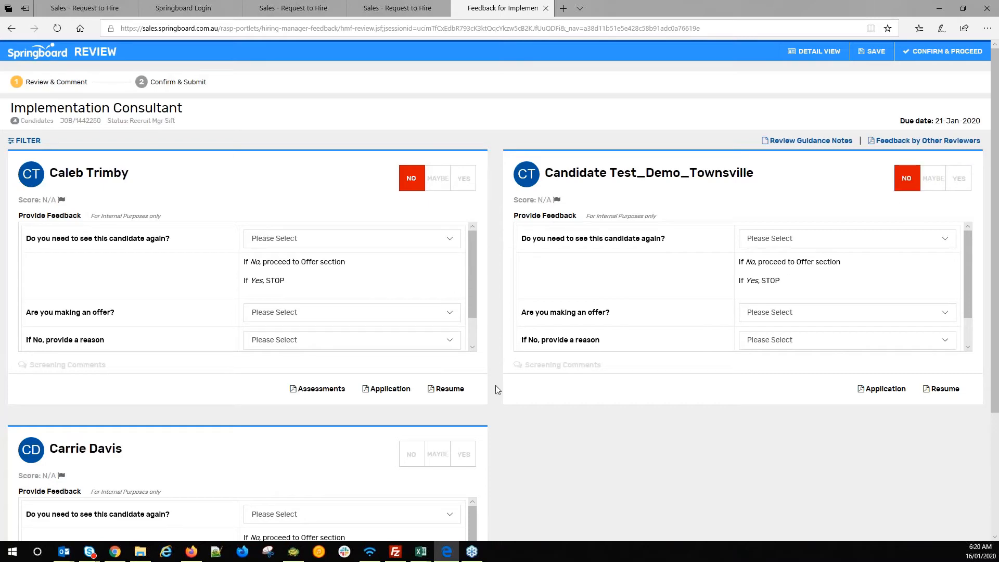
click(437, 453)
scroll(465, 435, down, 1)
scroll(471, 468, down, 3)
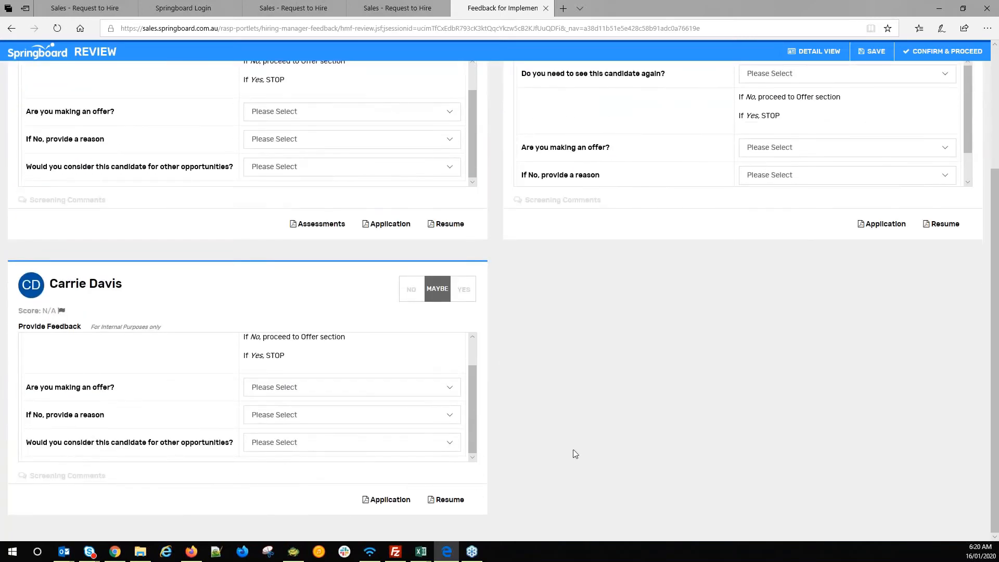
scroll(572, 453, up, 4)
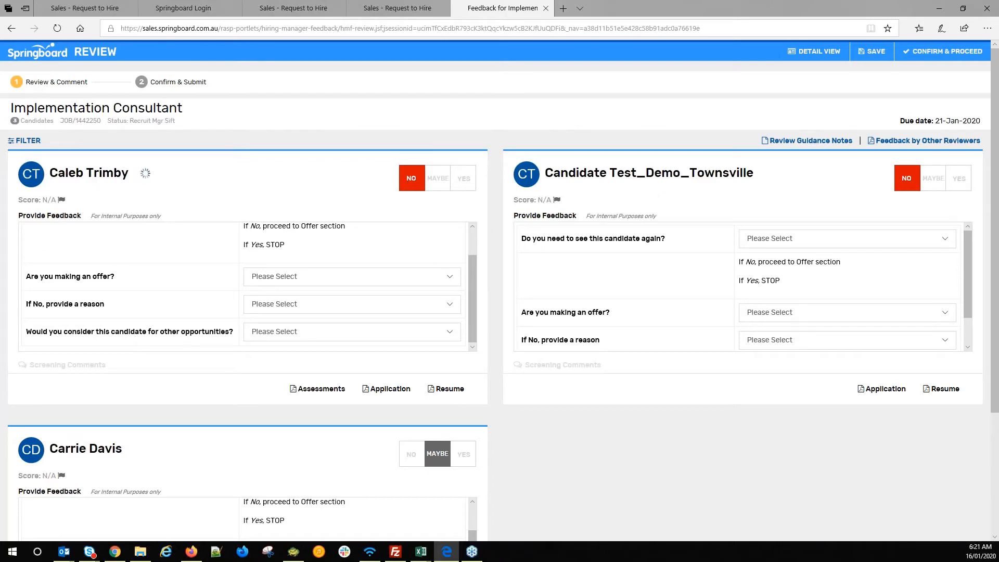
click(144, 174)
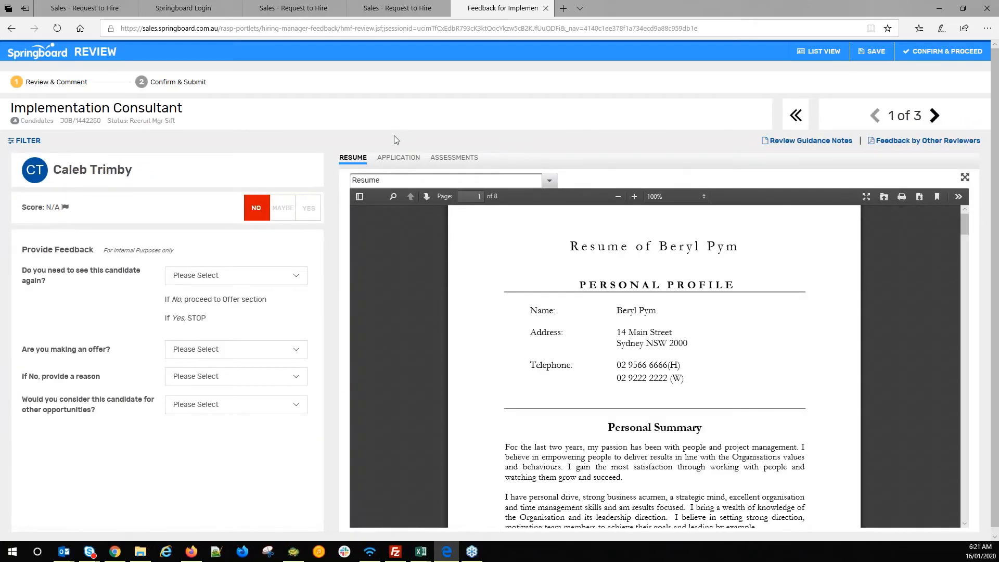
click(934, 117)
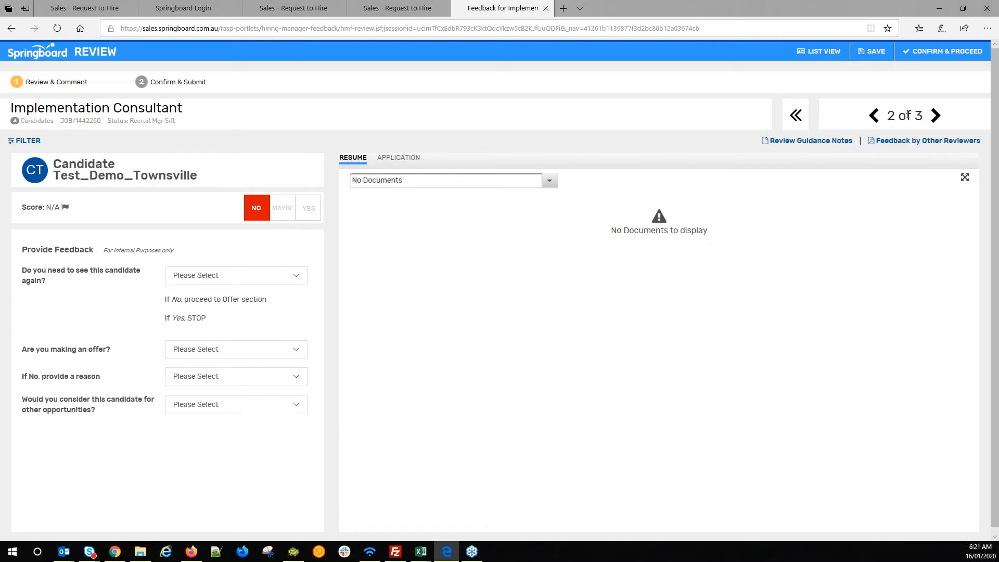
click(821, 58)
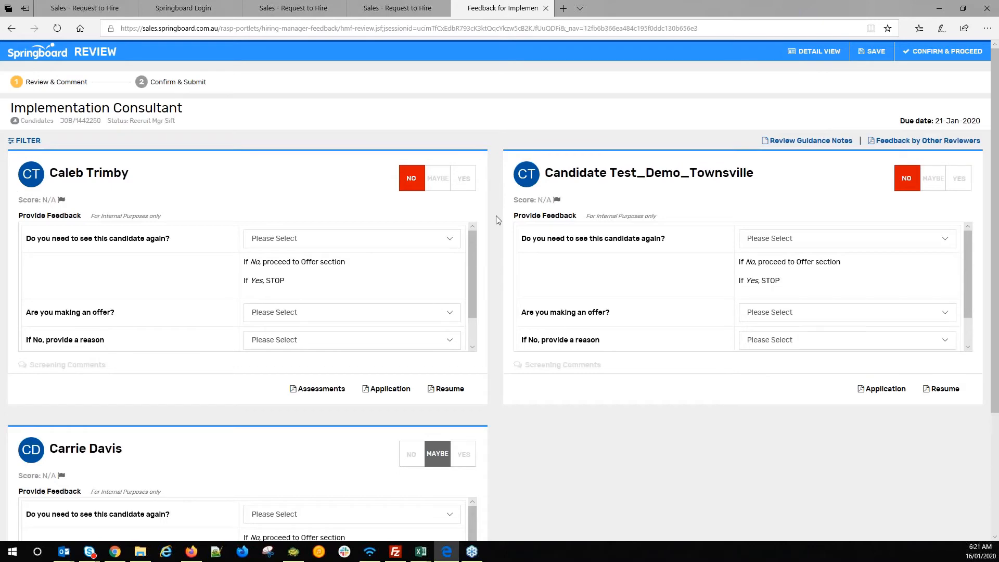
- Switch the third candidate's verdict to Yes and confirm the verdicts
scroll(495, 215, down, 3)
scroll(495, 241, up, 3)
scroll(491, 156, down, 3)
scroll(491, 152, up, 3)
scroll(572, 293, down, 1)
click(463, 454)
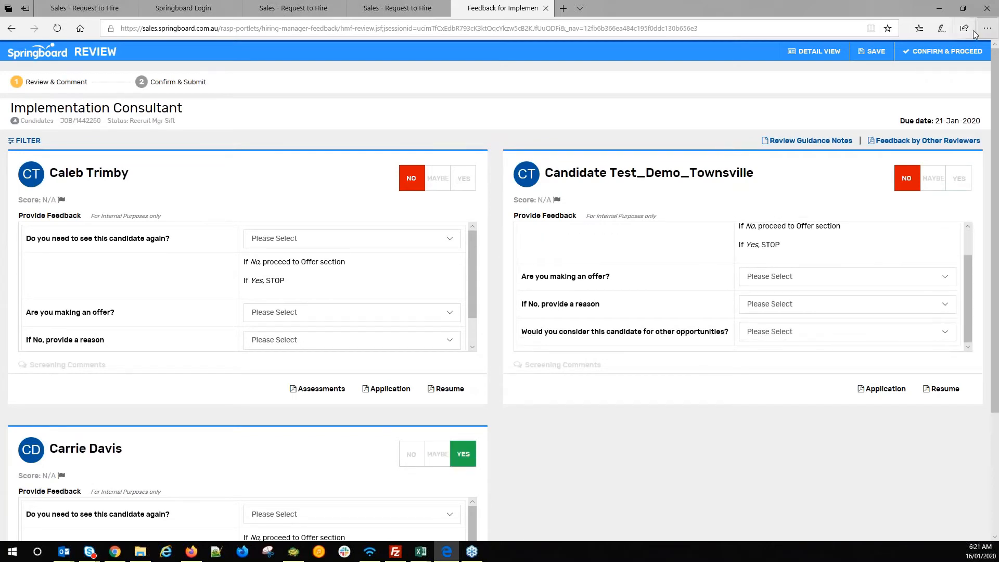
click(939, 51)
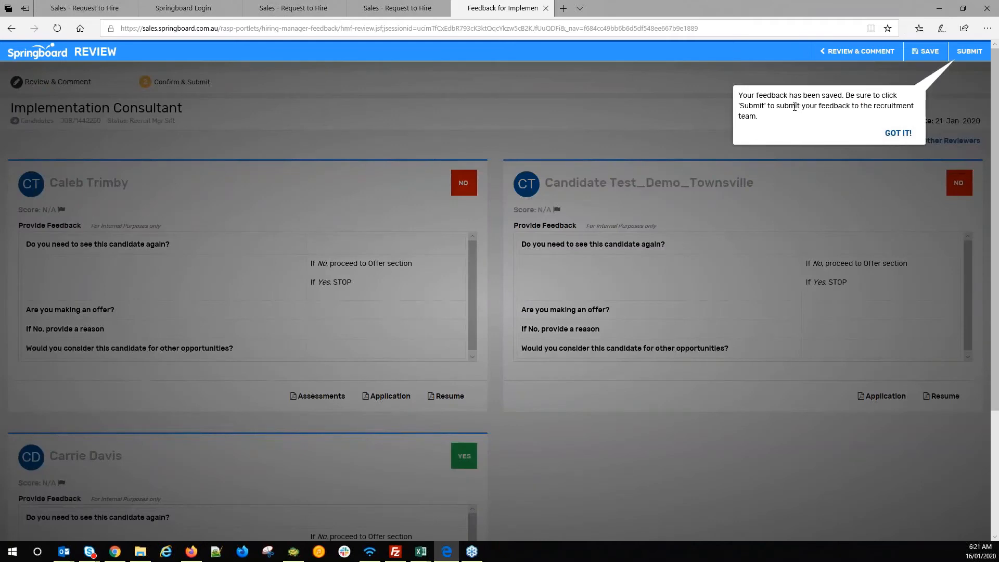
- Dismiss the feedback-saved notice and submit the feedback to the recruiter
drag(780, 107, 776, 111)
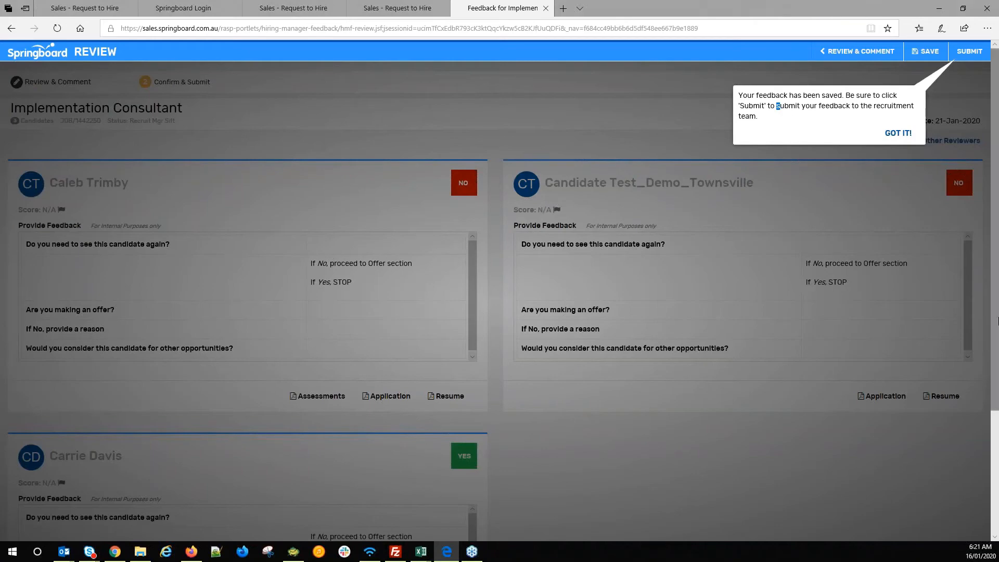
click(895, 135)
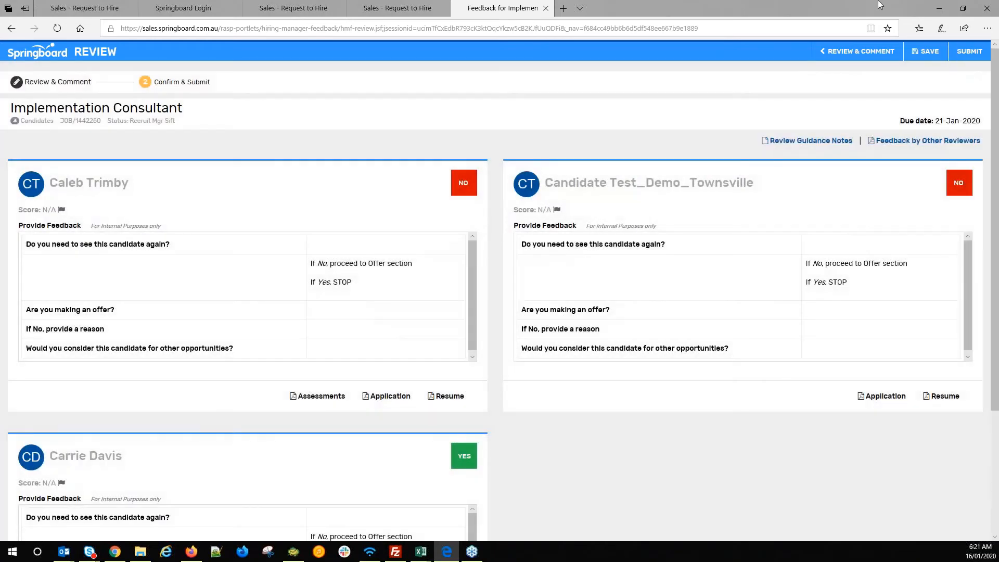
click(967, 52)
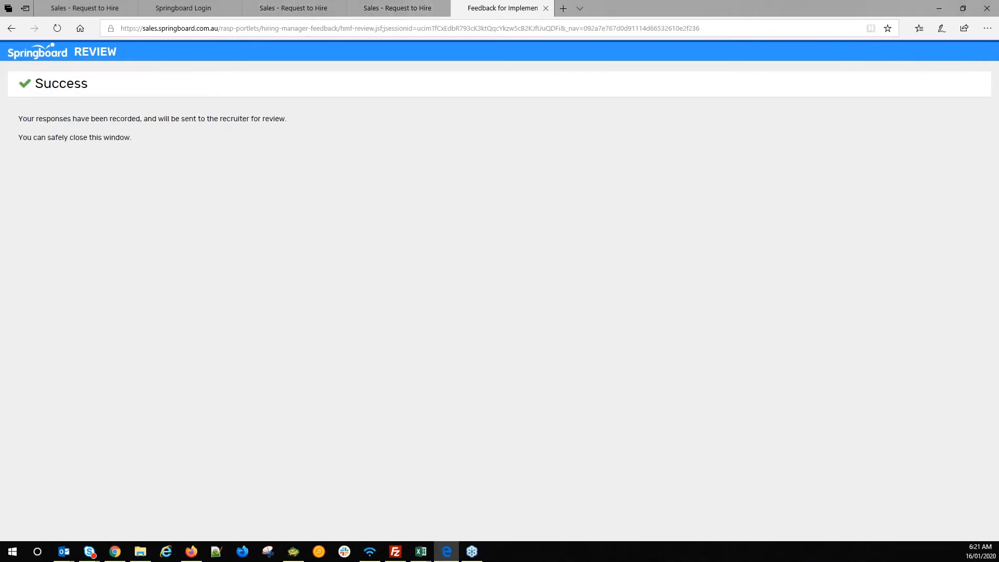
key(alt+Tab)
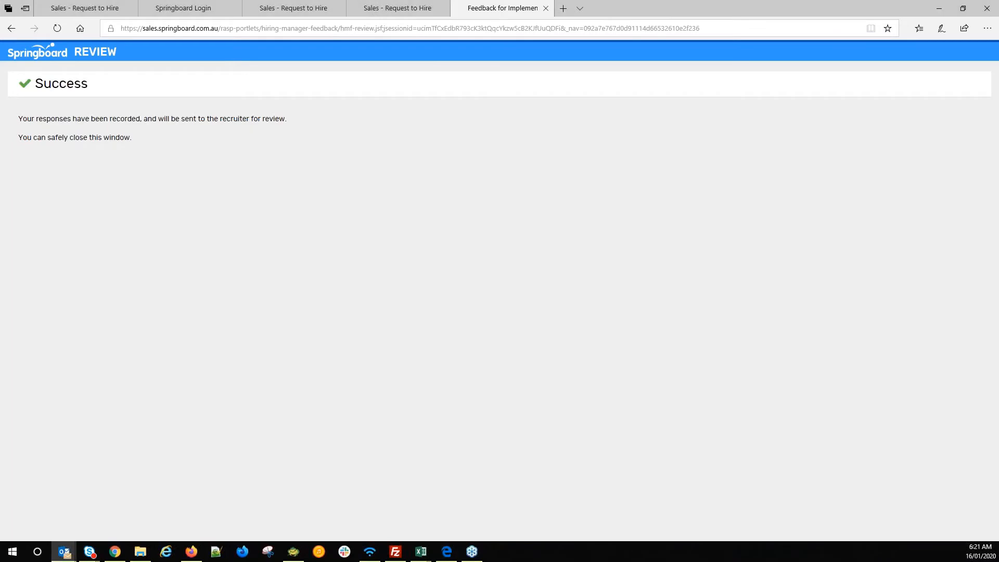
- Move the Edge approval page aside and minimize the Outlook message to reveal Firefox
click(394, 8)
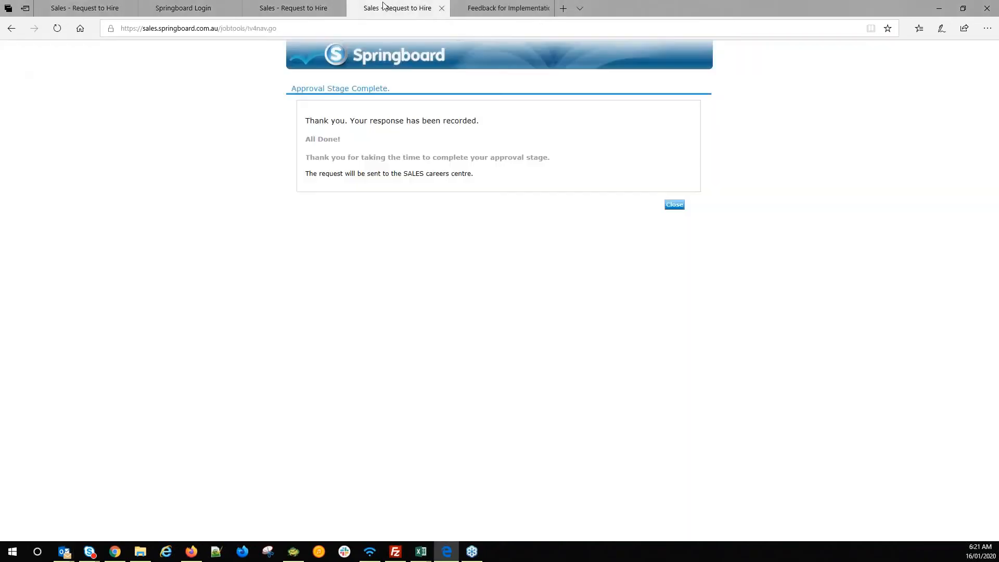
click(962, 8)
drag(916, 15, 0, 156)
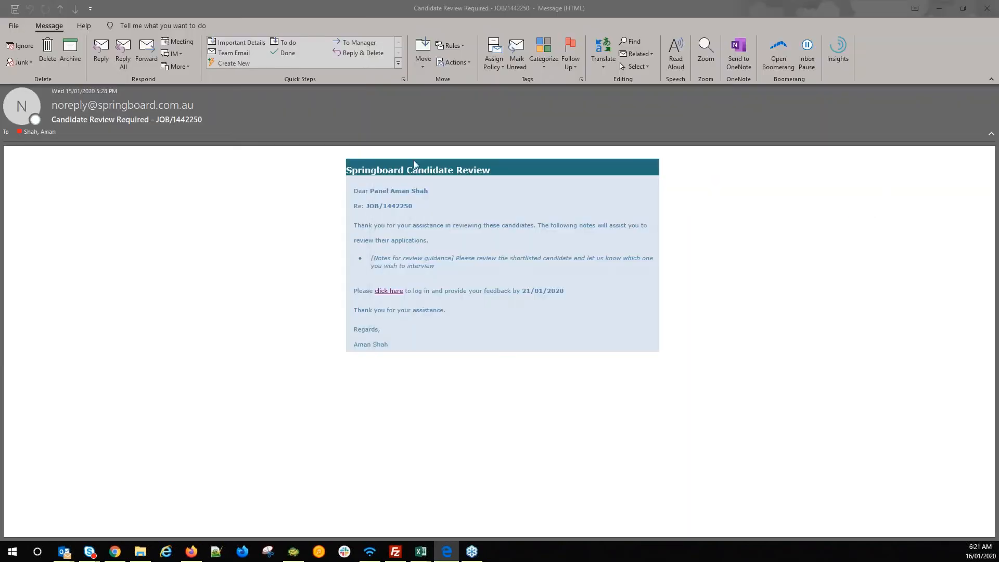
click(939, 8)
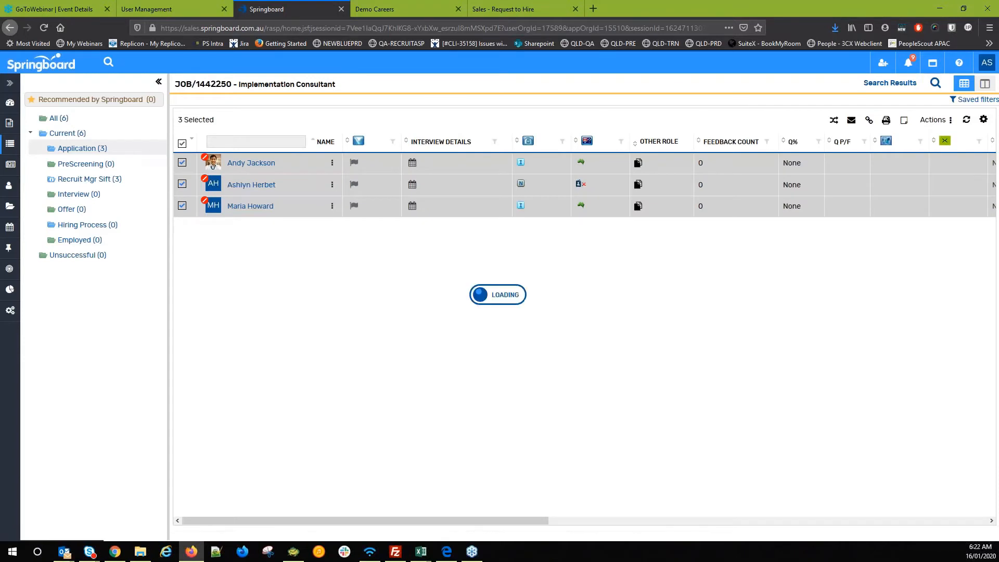
- Show the Recruit Mgr Sift candidates and open that stage's feedback report with View Feedback
click(83, 179)
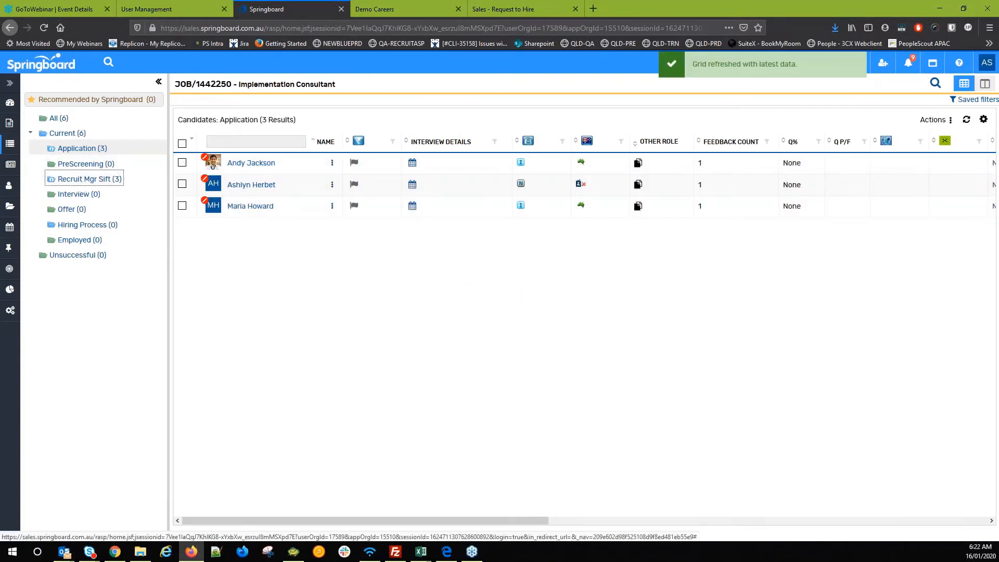
click(87, 179)
right_click(87, 180)
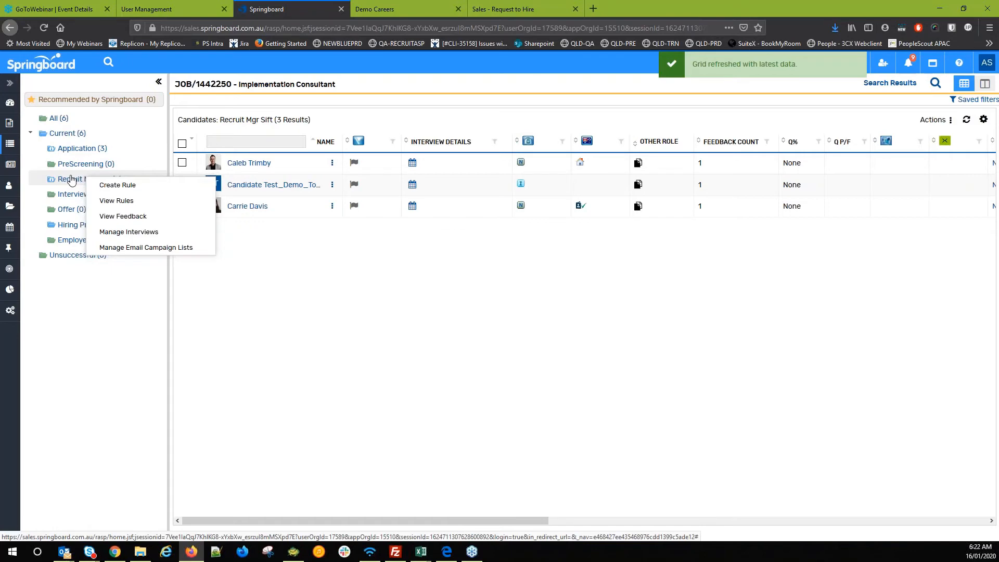
click(112, 220)
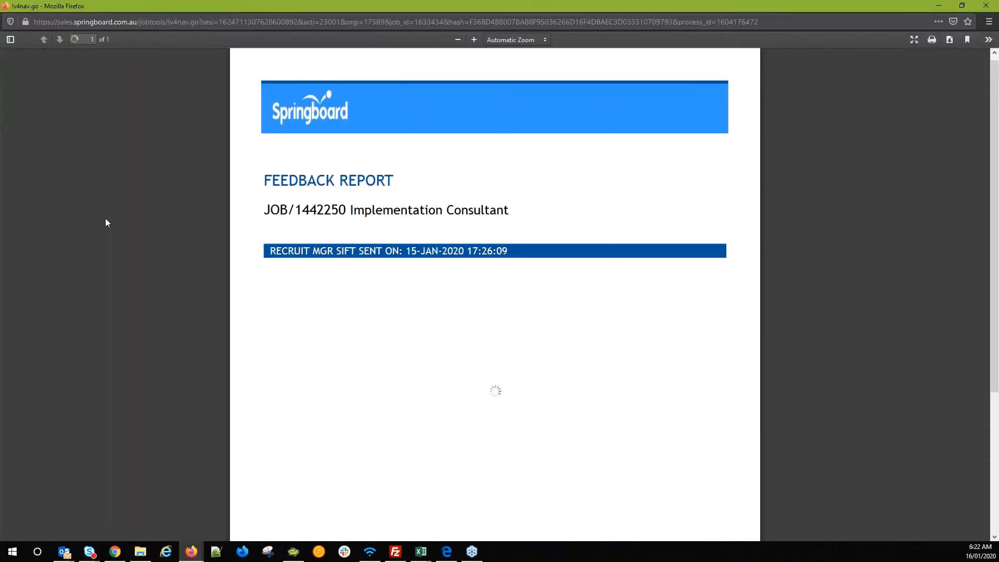
- Read the opening of the Feedback Report PDF, selecting and clearing passages of text
drag(381, 310, 457, 305)
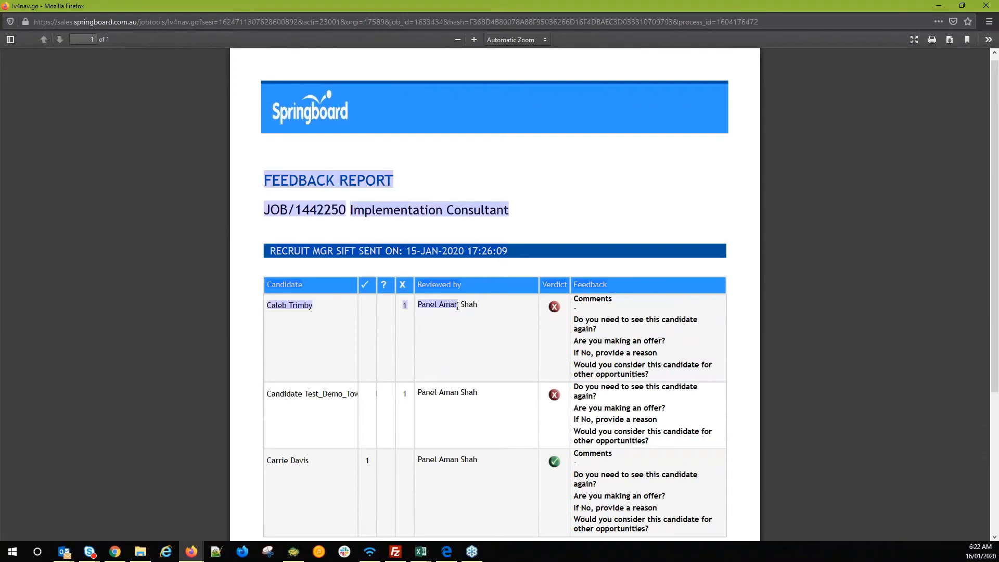
scroll(431, 304, down, 2)
scroll(431, 304, down, 1)
click(367, 289)
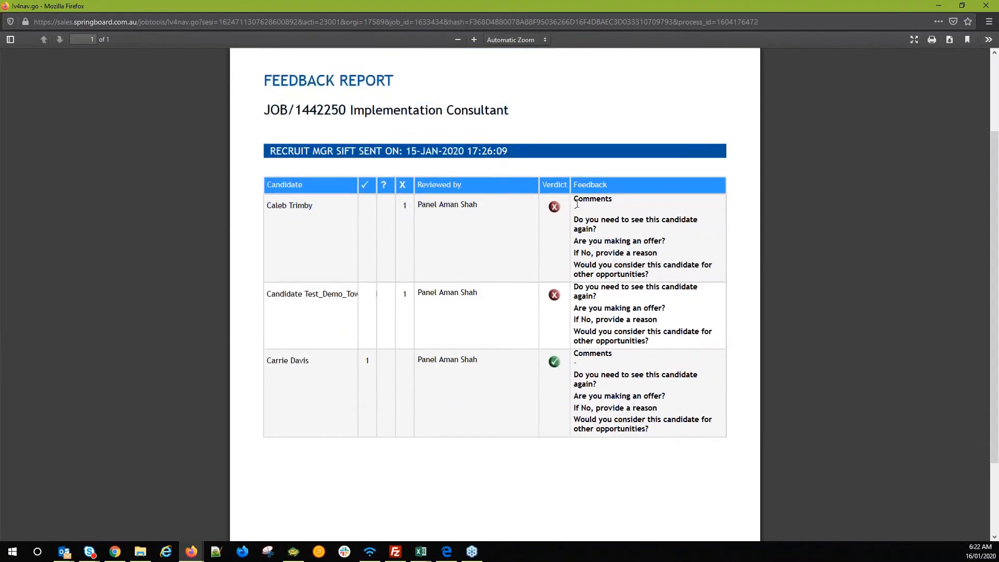
drag(588, 209, 606, 274)
click(606, 275)
- Scroll through the rest of the Feedback Report, then close the report window
scroll(605, 274, down, 1)
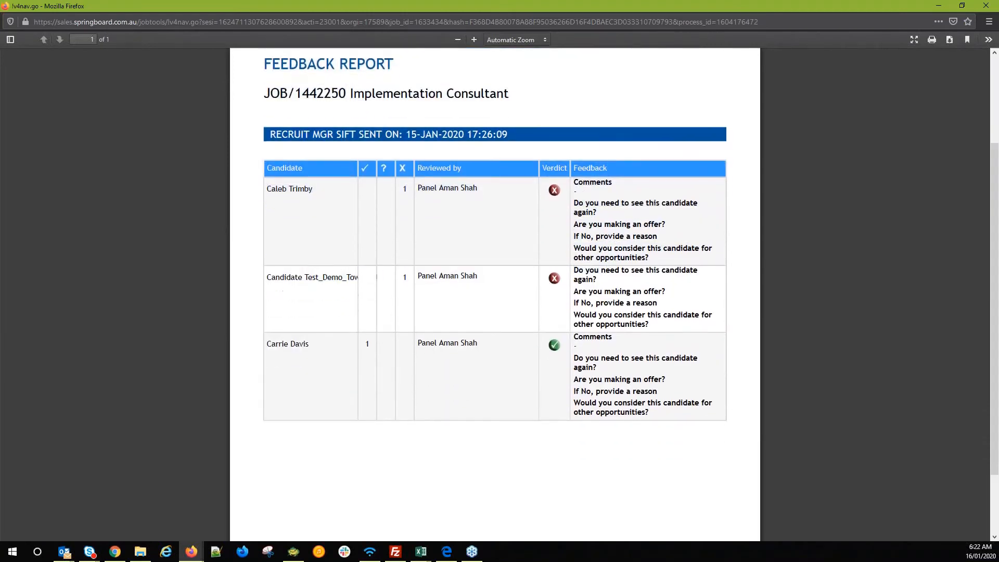
scroll(599, 138, down, 2)
scroll(584, 240, up, 5)
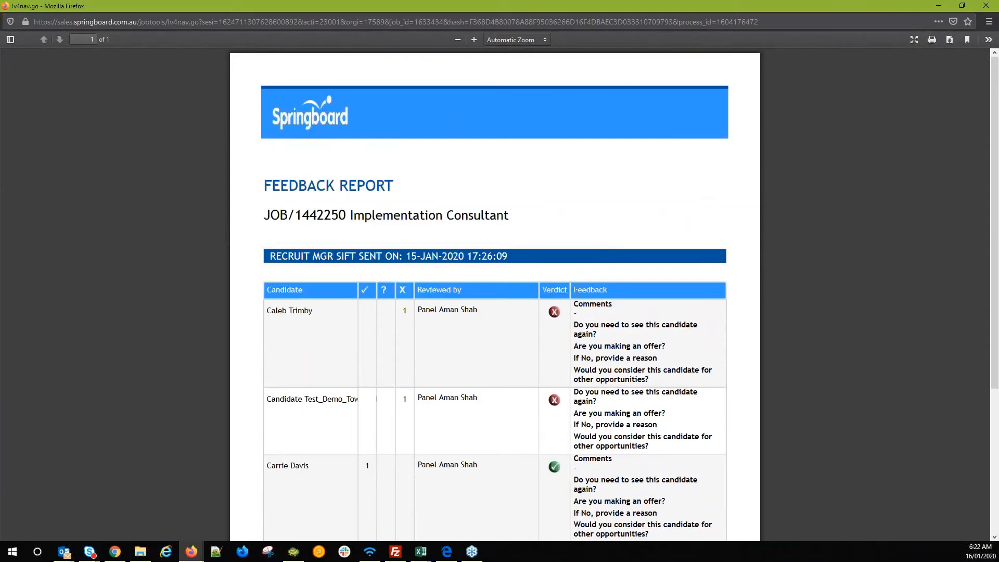
scroll(588, 237, down, 5)
scroll(597, 190, up, 5)
scroll(734, 317, down, 4)
scroll(734, 317, up, 4)
click(986, 7)
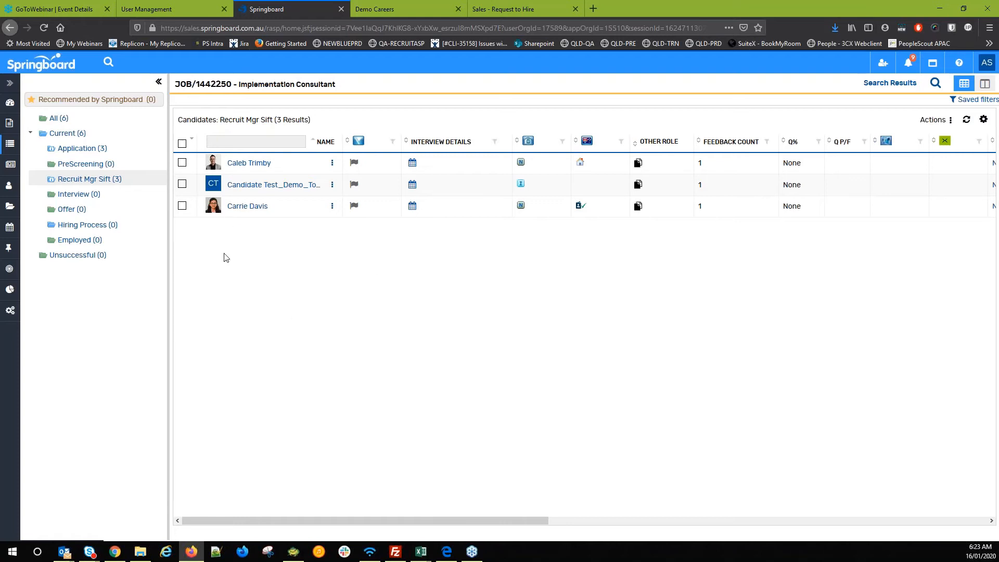
- From the dashboard, open Implementation Consultant job JOB/1442250 and expand its two hiring managers
click(13, 102)
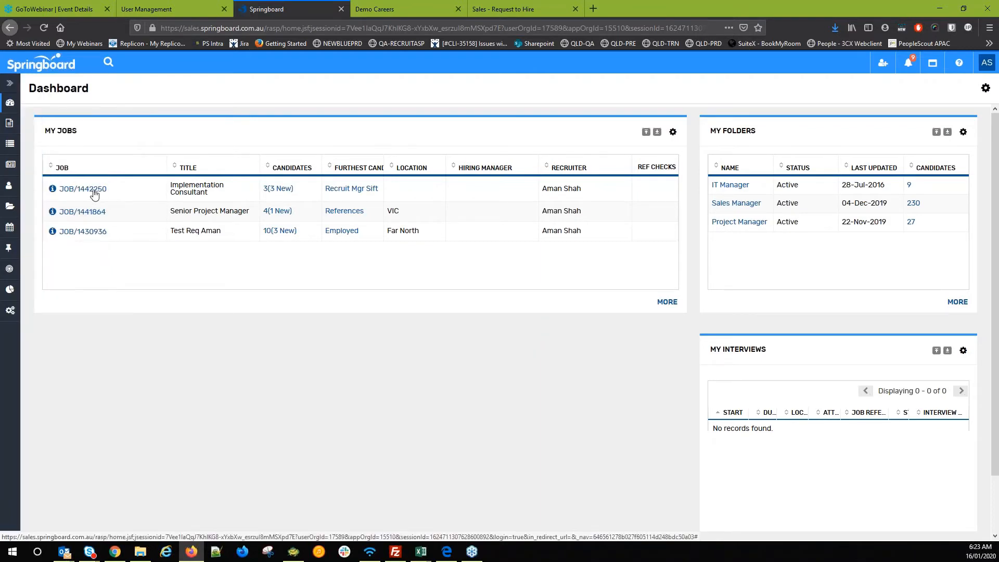
click(94, 189)
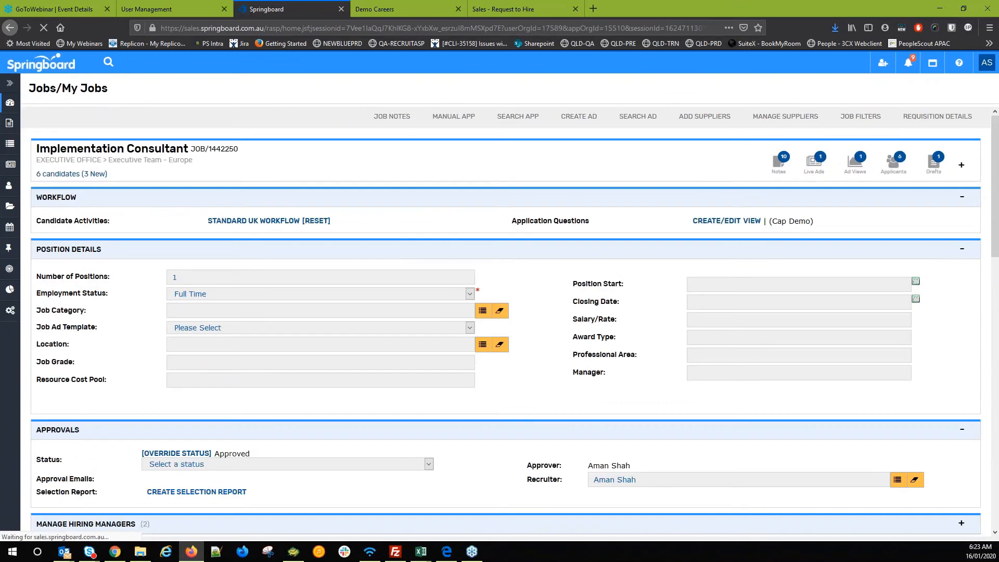
scroll(130, 260, down, 3)
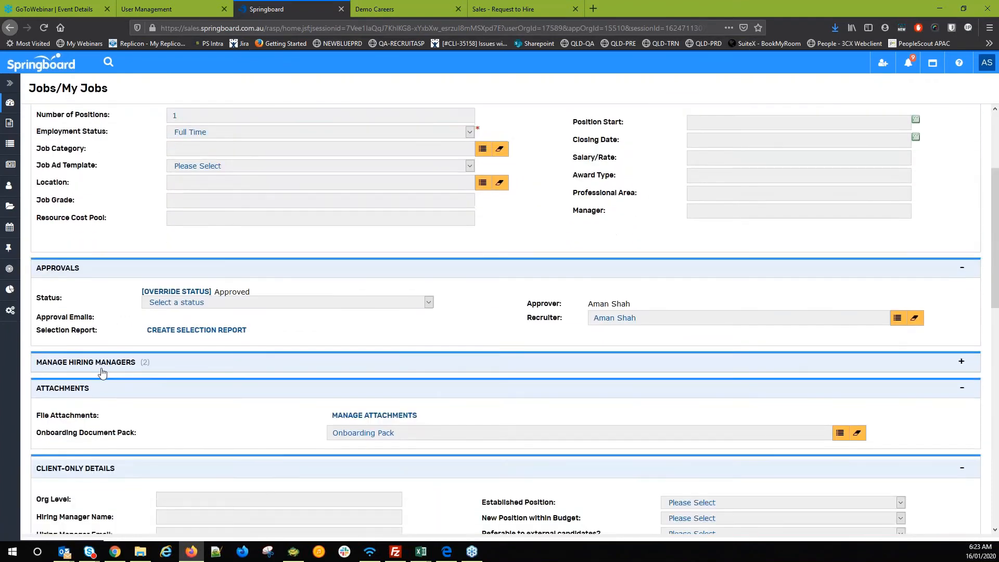
click(102, 364)
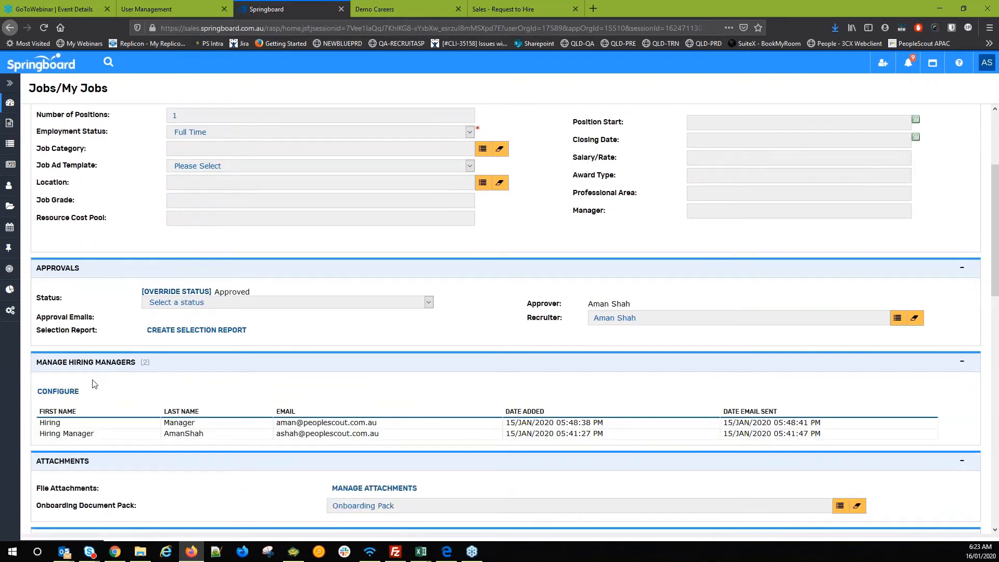
- Browse the users who can be given manager access to the job
click(57, 395)
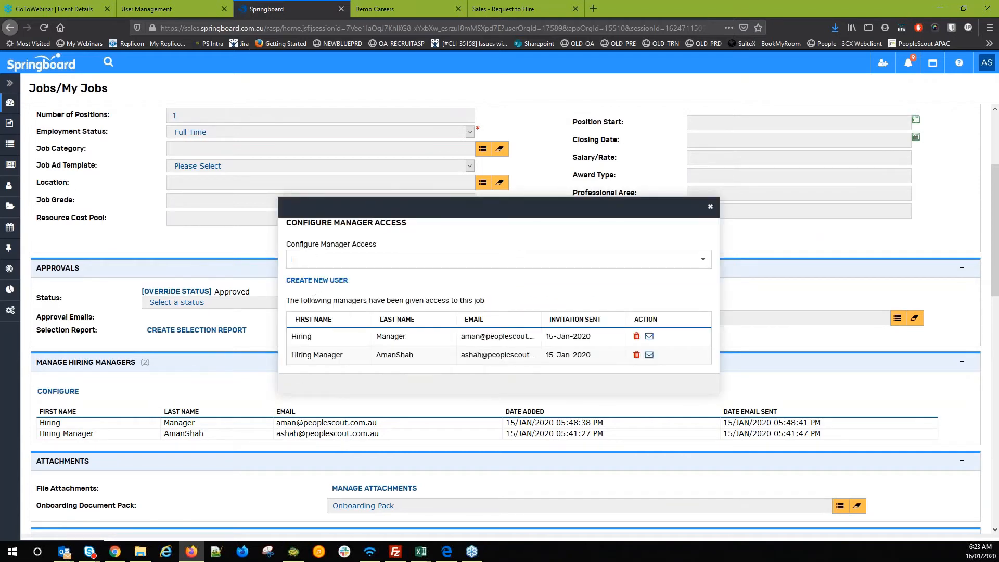
click(702, 259)
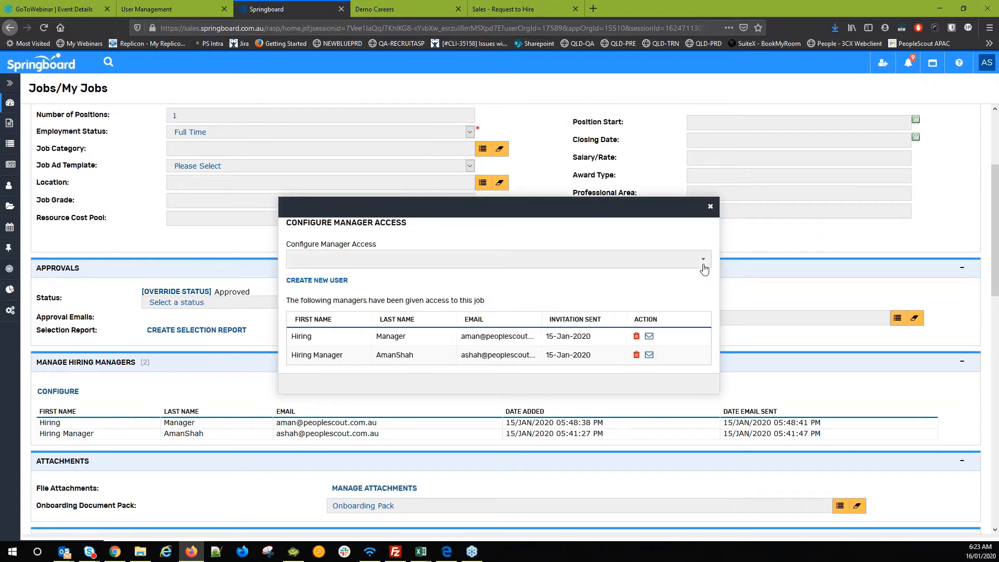
scroll(446, 330, down, 5)
scroll(414, 333, down, 8)
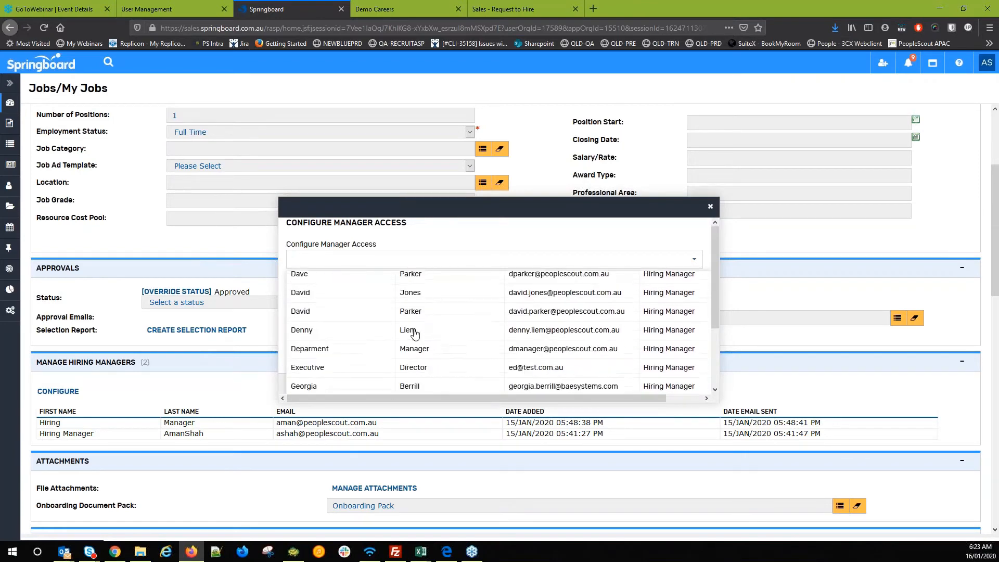
scroll(414, 333, down, 10)
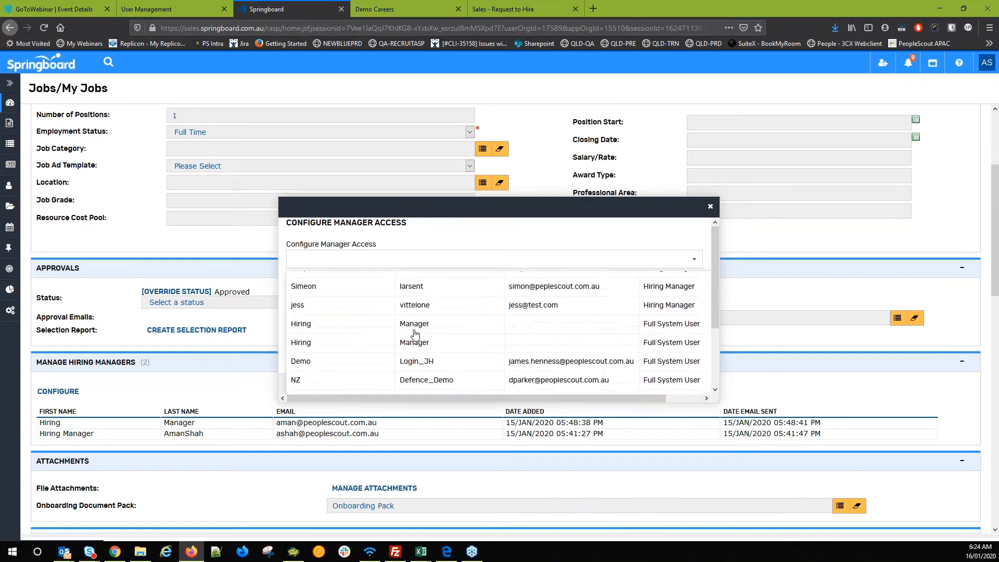
click(710, 206)
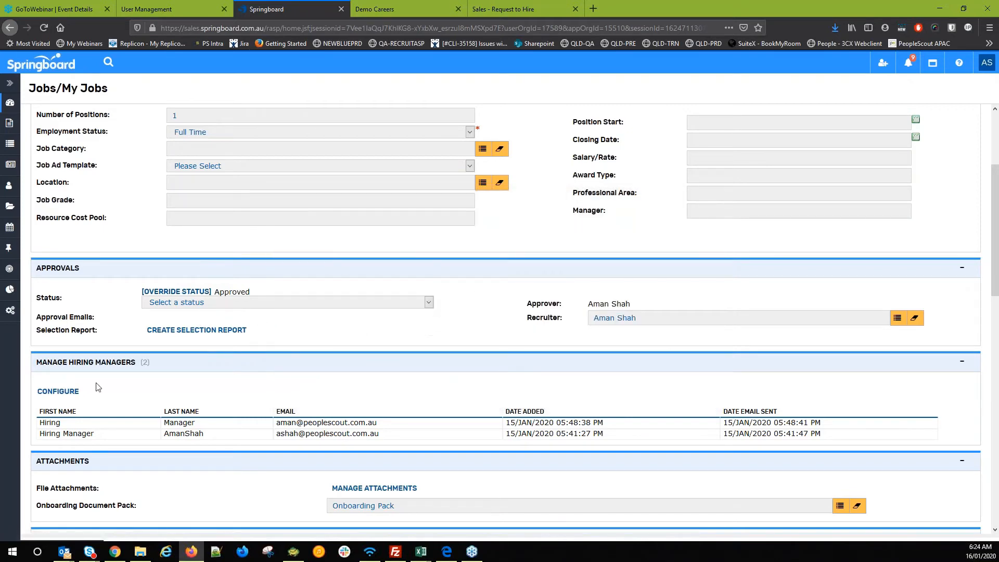
- Start creating a new manager user, then cancel and close the access settings
click(58, 393)
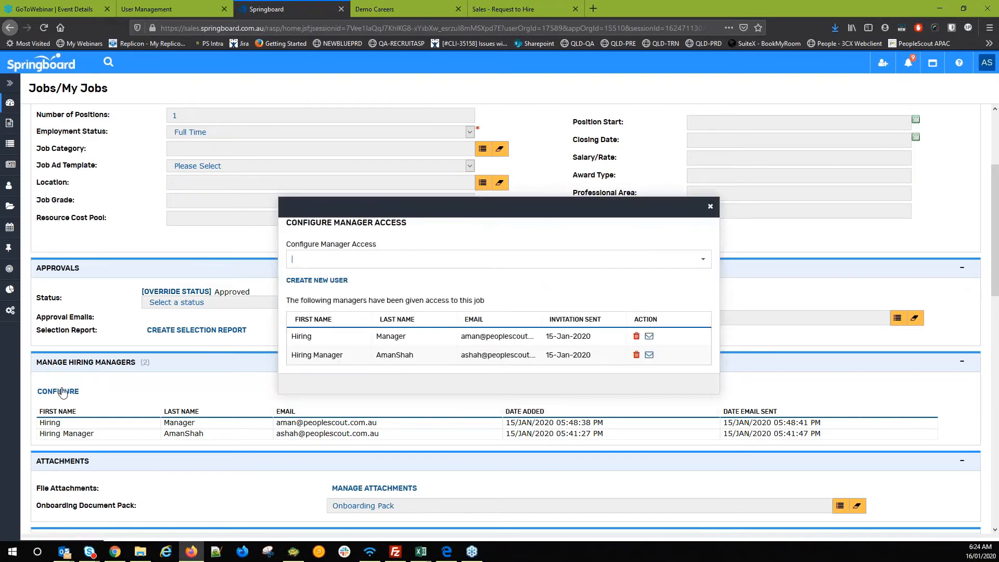
click(289, 280)
click(456, 269)
click(456, 241)
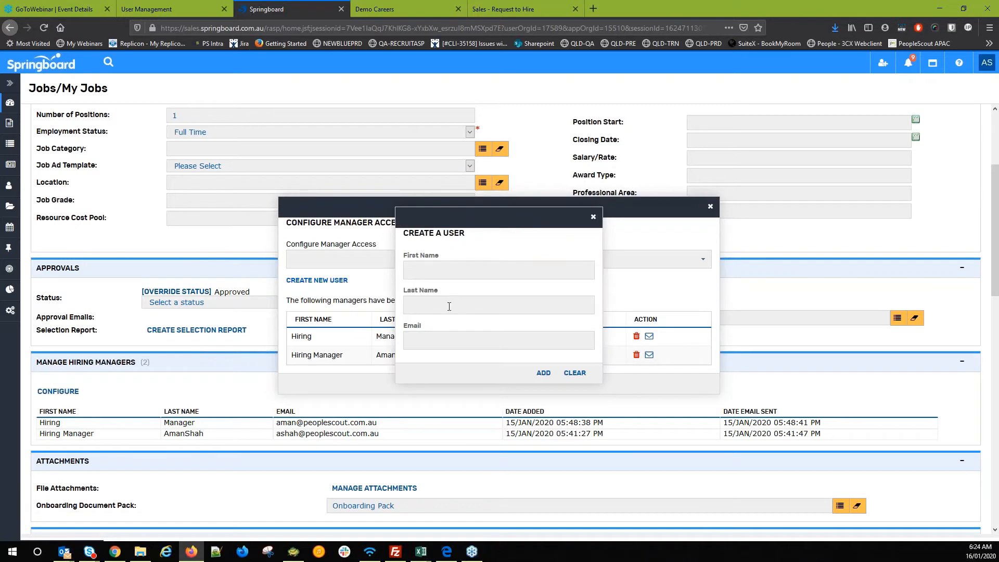
click(592, 216)
click(710, 206)
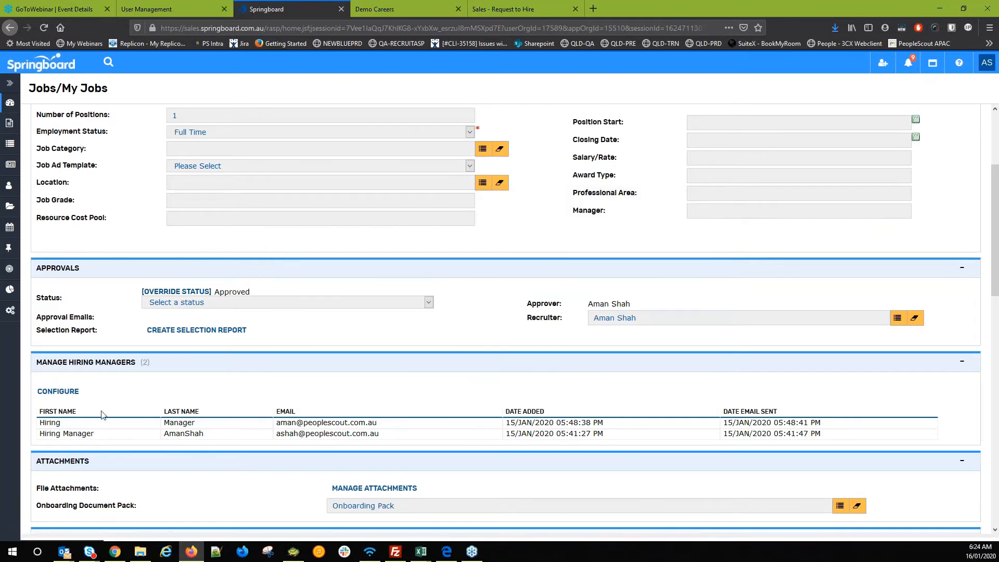
- Bring up the Candidate Review Required email in Outlook
drag(46, 432, 165, 437)
click(165, 438)
key(alt+Tab)
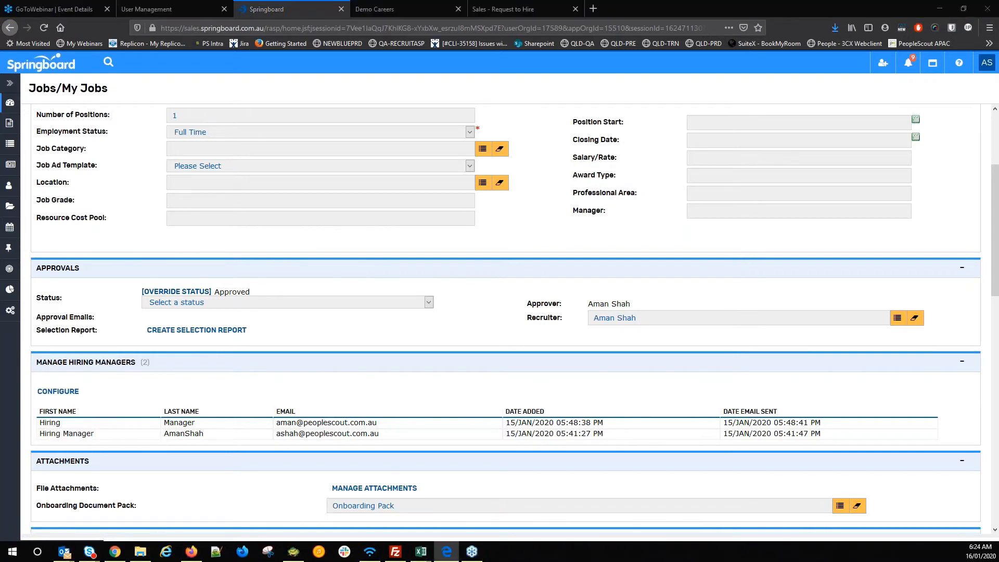
key(alt+Tab)
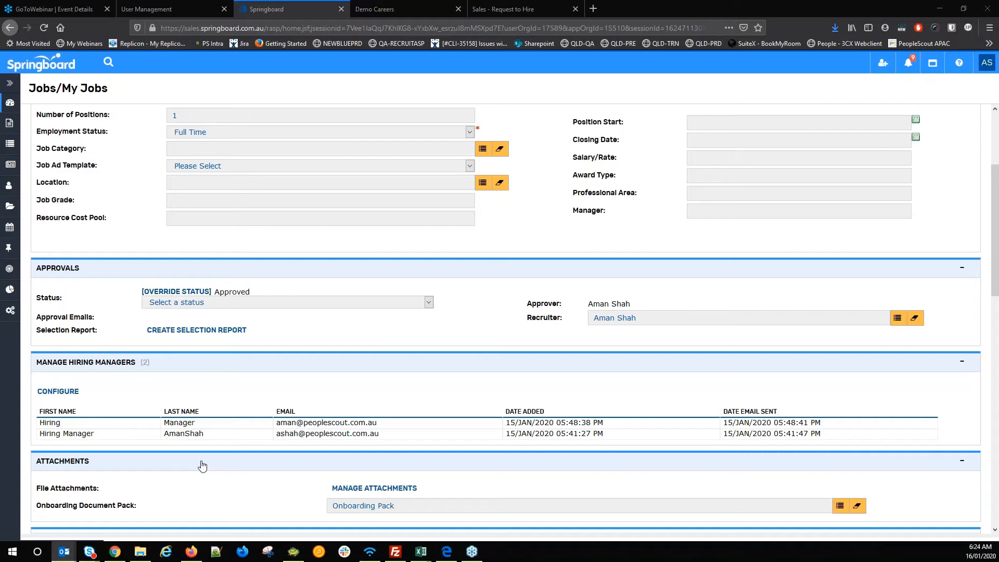
key(alt+Tab)
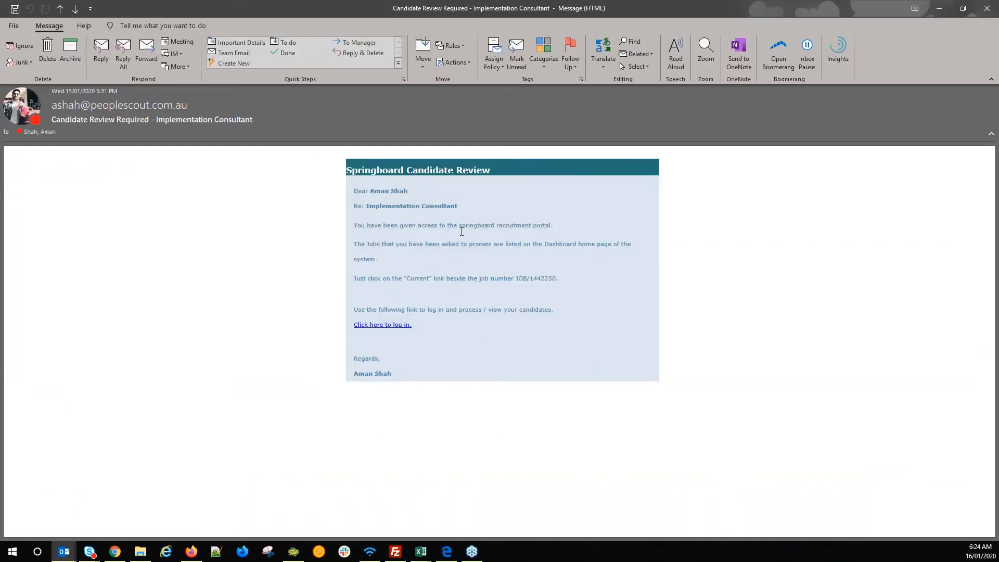
- Follow the email's 'Click here to log in.' link and move the Outlook message off-screen
drag(465, 222, 399, 224)
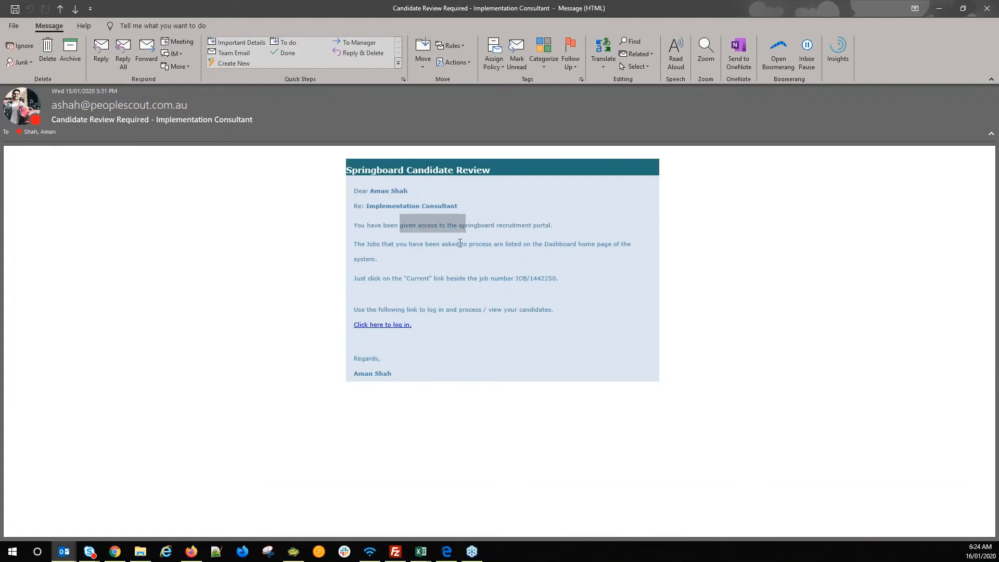
drag(381, 282, 508, 283)
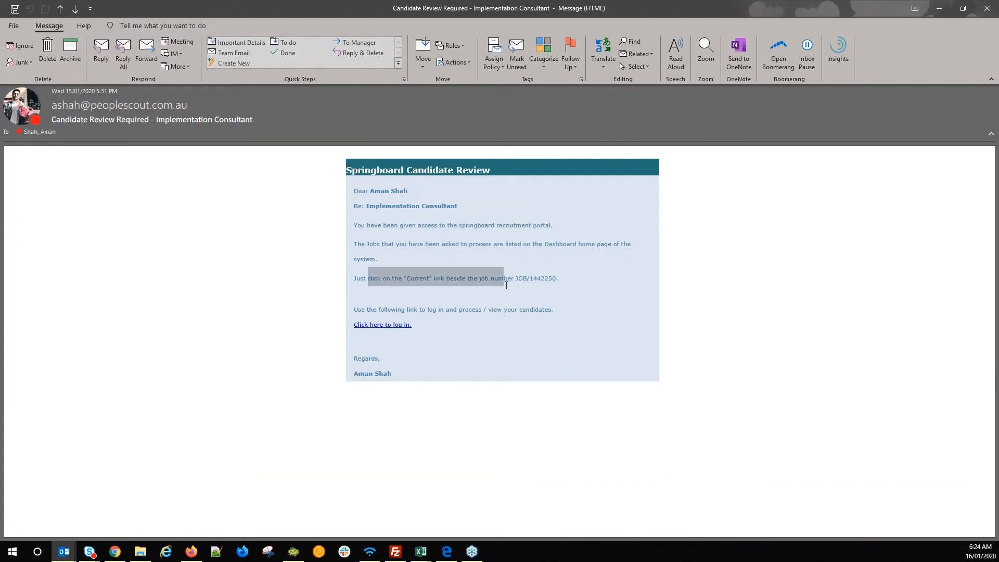
click(392, 285)
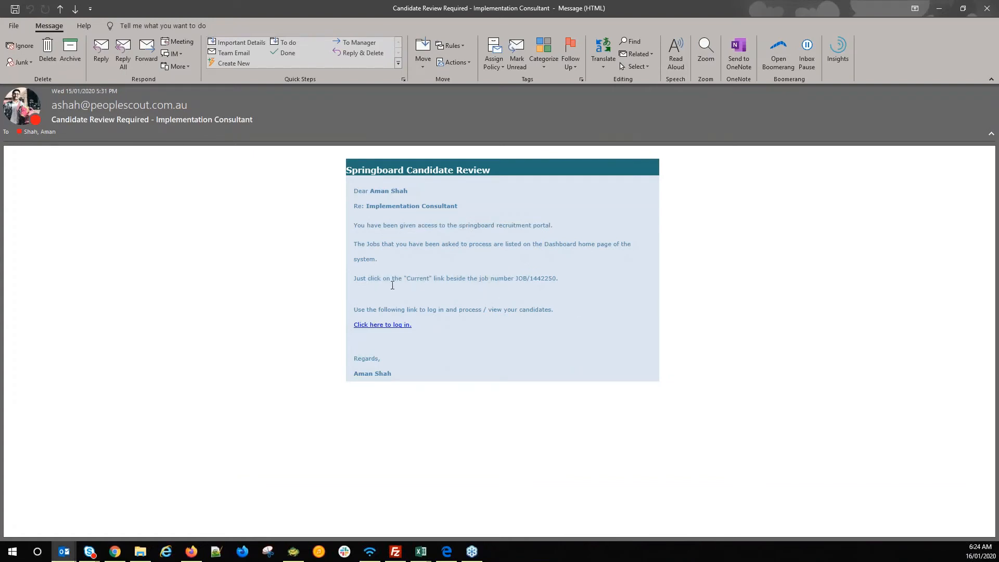
click(378, 332)
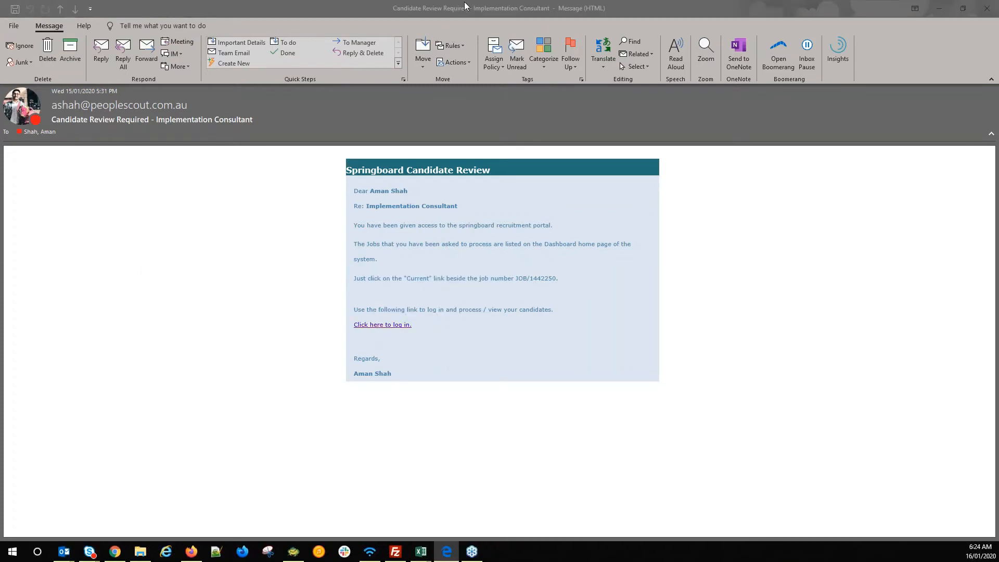
drag(464, 7, 255, 0)
drag(182, 8, 0, 135)
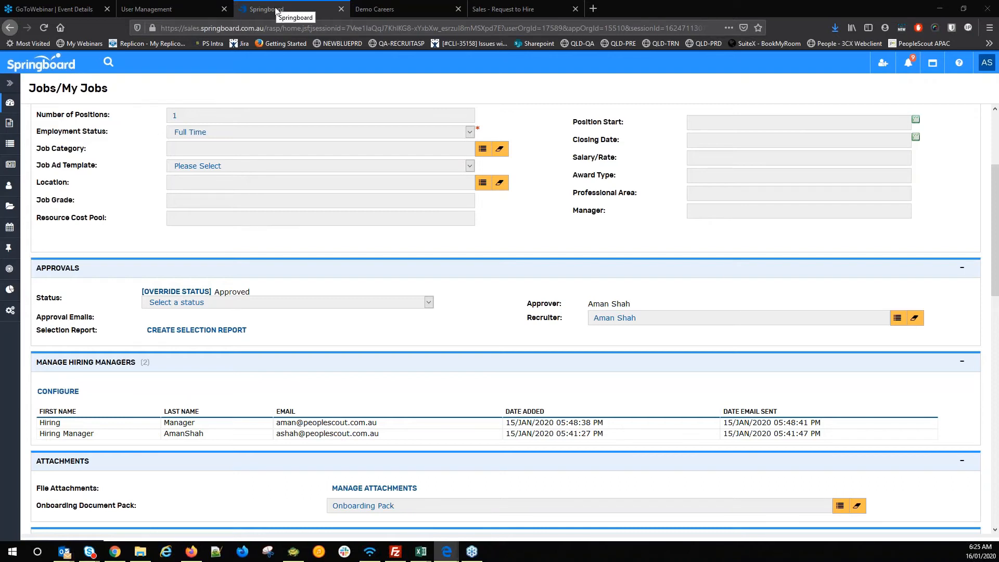
- As hiring manager, open JOB/1442250, expand its details and list its six candidates
drag(310, 131, 418, 7)
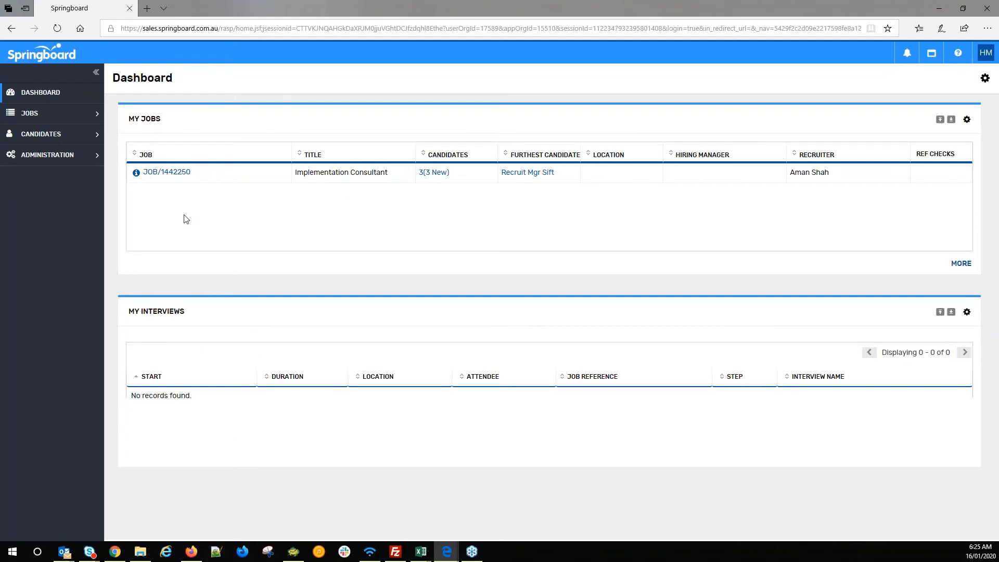
click(176, 173)
scroll(271, 296, down, 10)
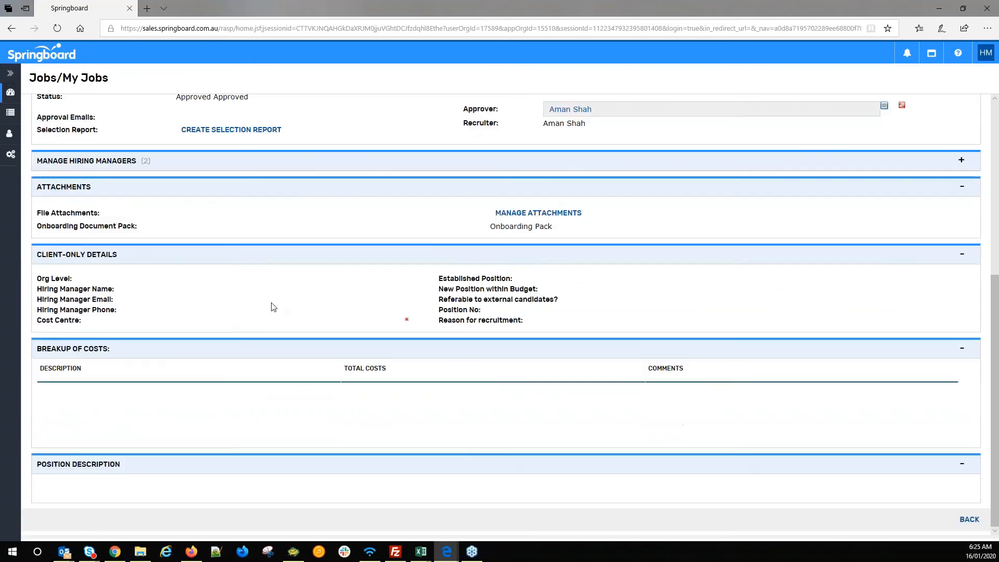
scroll(274, 308, up, 6)
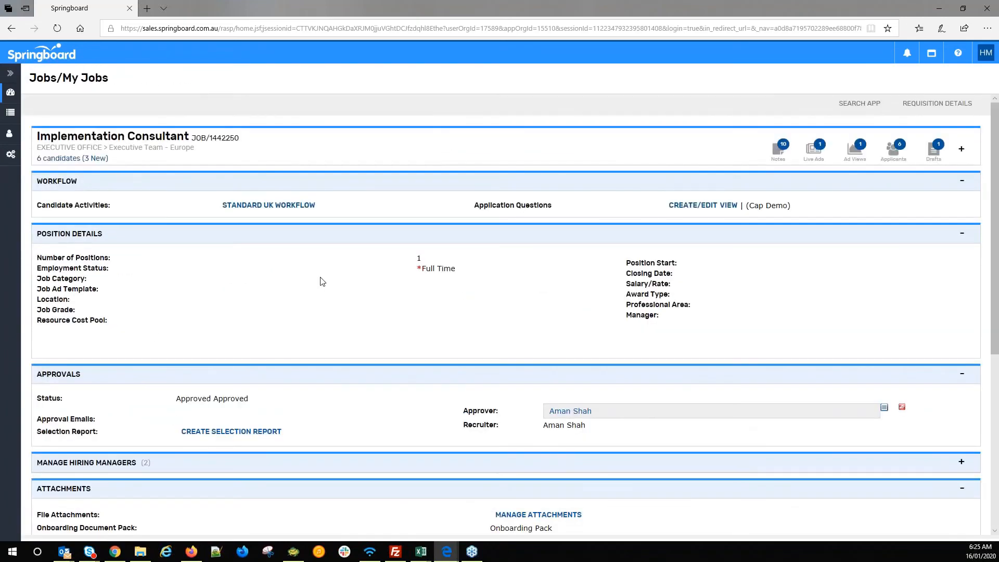
click(306, 156)
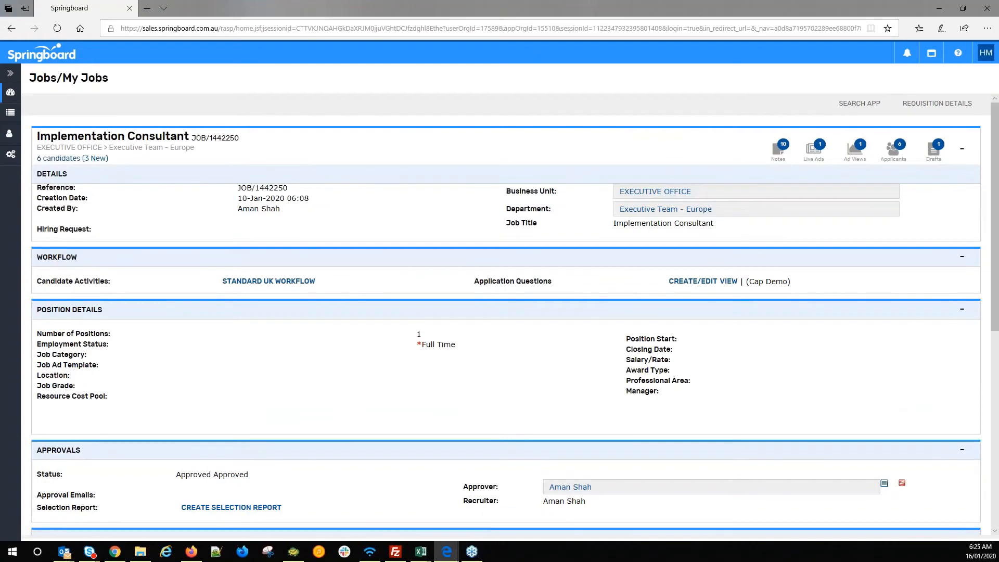
click(859, 104)
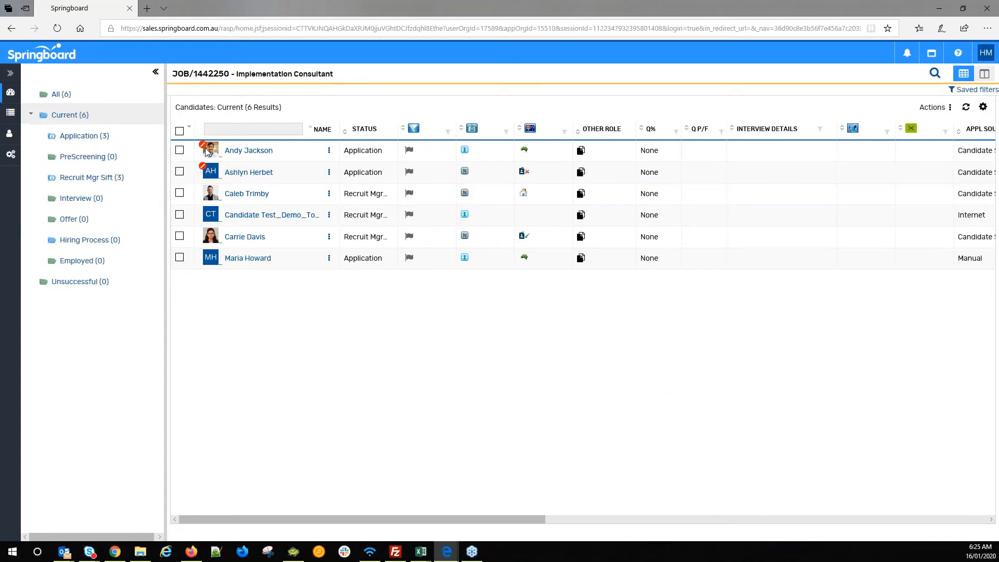
- View the first candidate's profile and tags, then move the Edge window aside
click(254, 156)
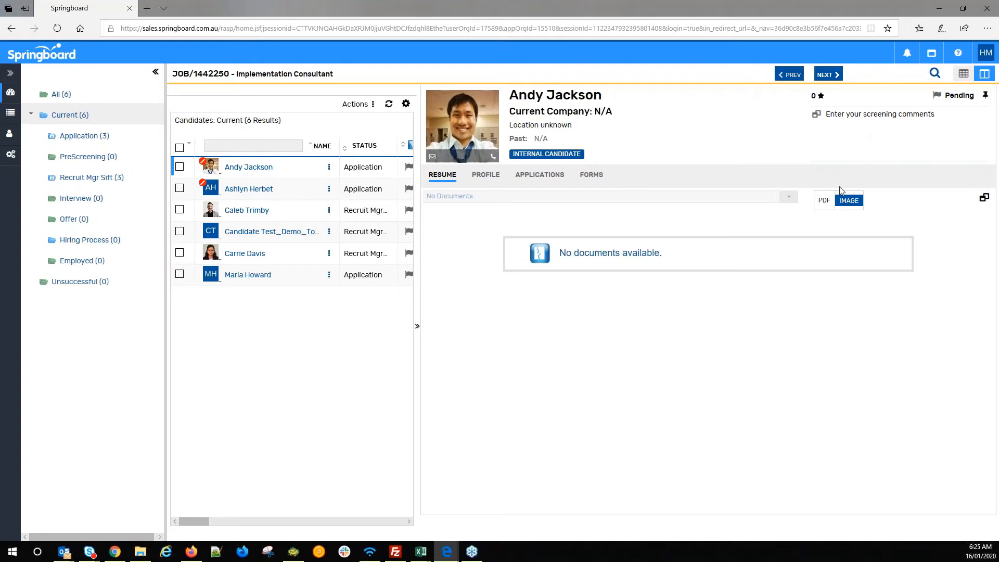
click(563, 153)
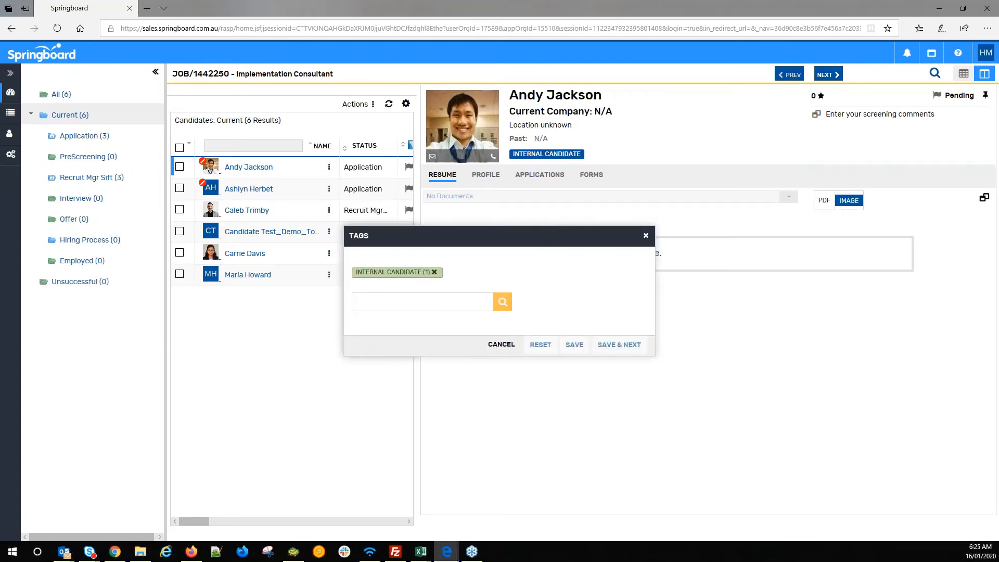
click(645, 235)
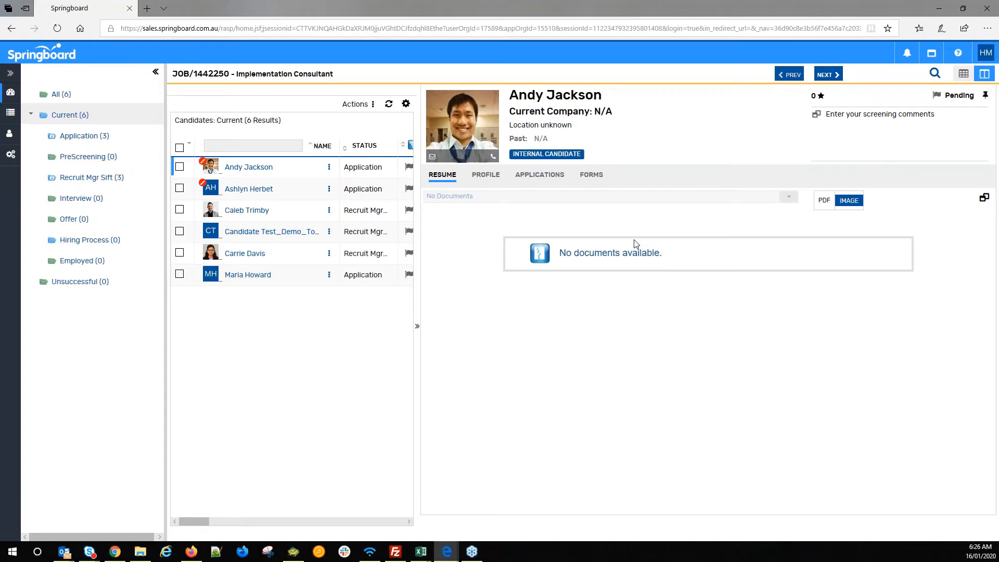
drag(511, 4, 0, 549)
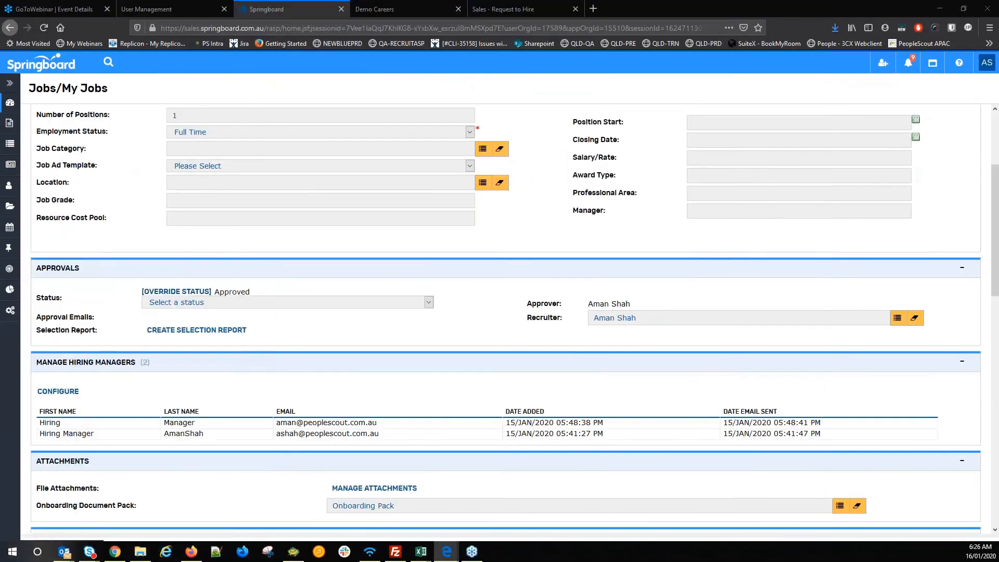
- Open the job's Recruit Mgr Sift (3) folder and select all three candidates
click(531, 300)
scroll(531, 300, up, 3)
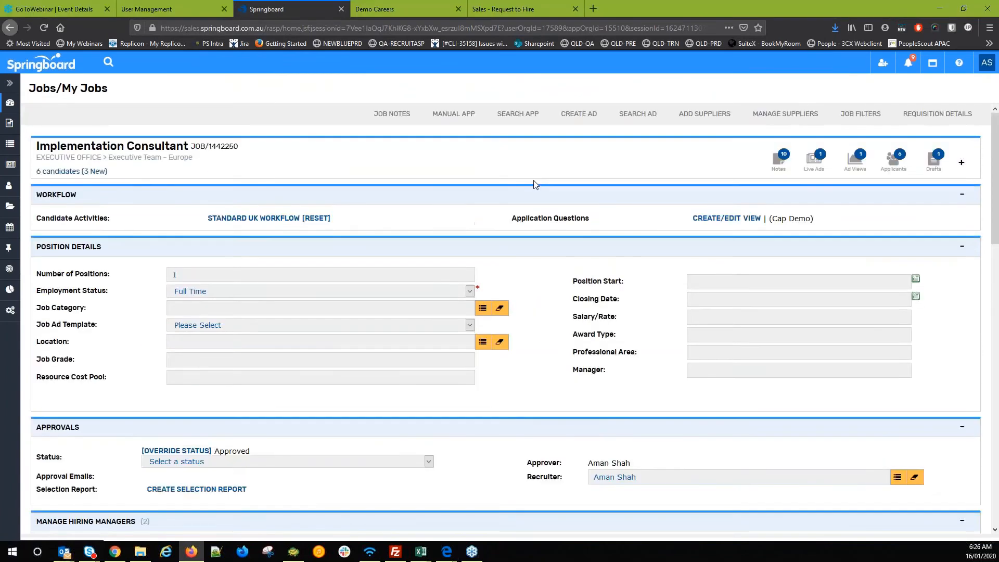
click(531, 119)
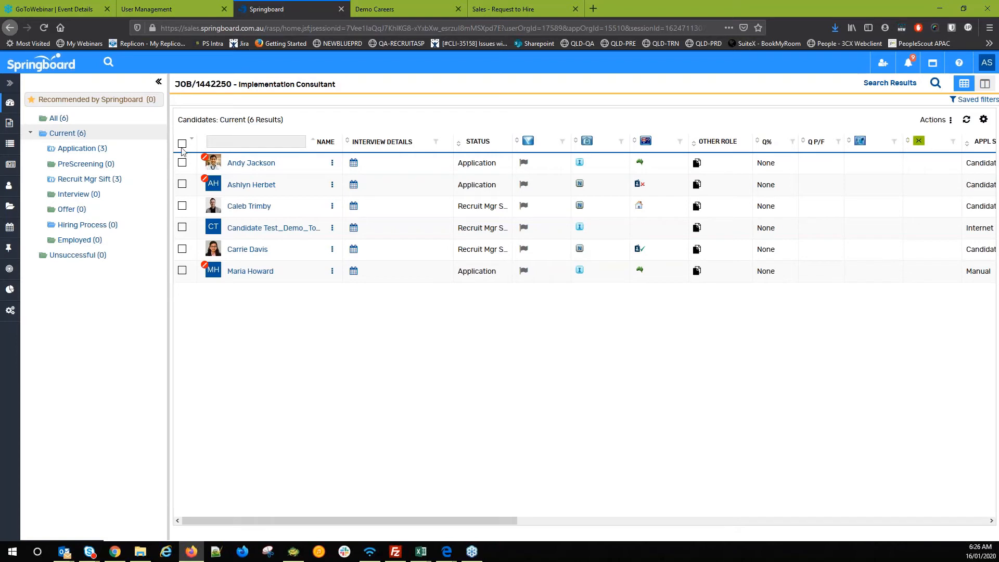
click(95, 180)
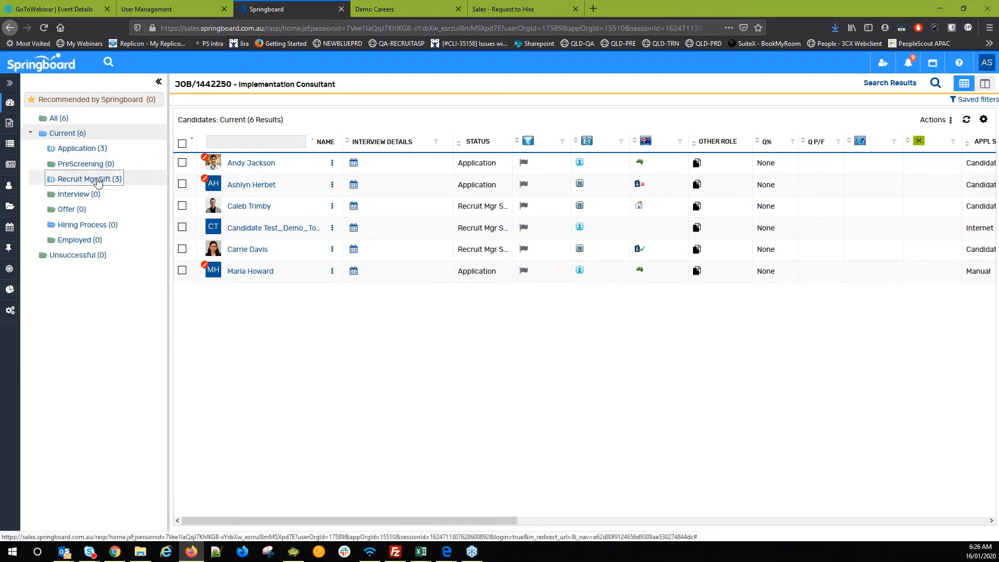
click(182, 143)
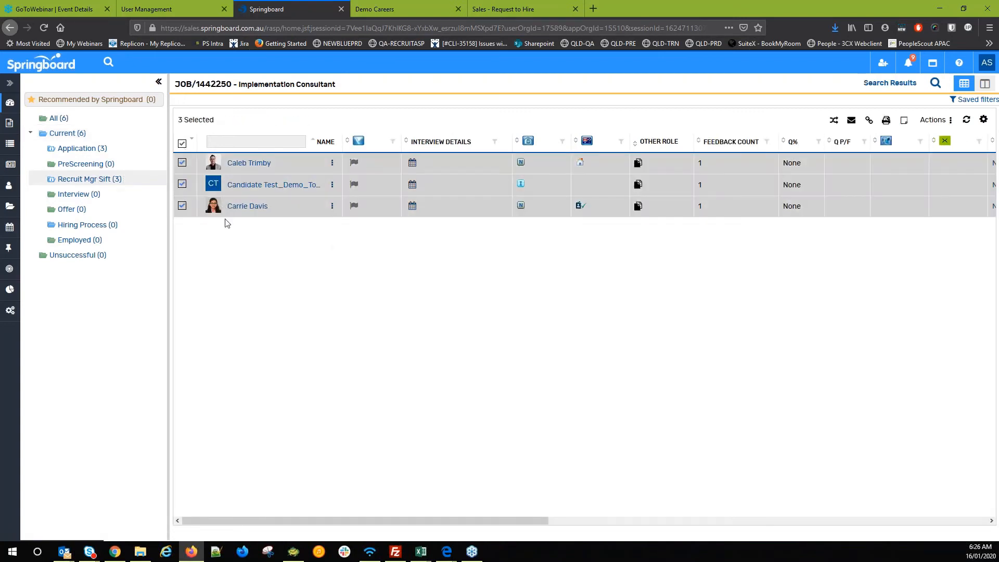
- Start a bulk print of the candidates named test_AS, including candidate details
right_click(248, 167)
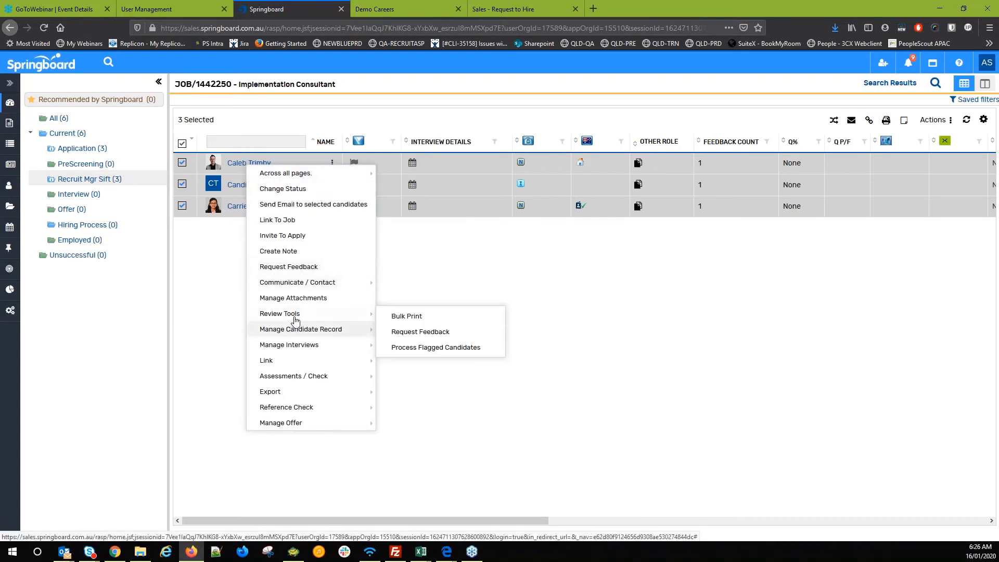
click(450, 317)
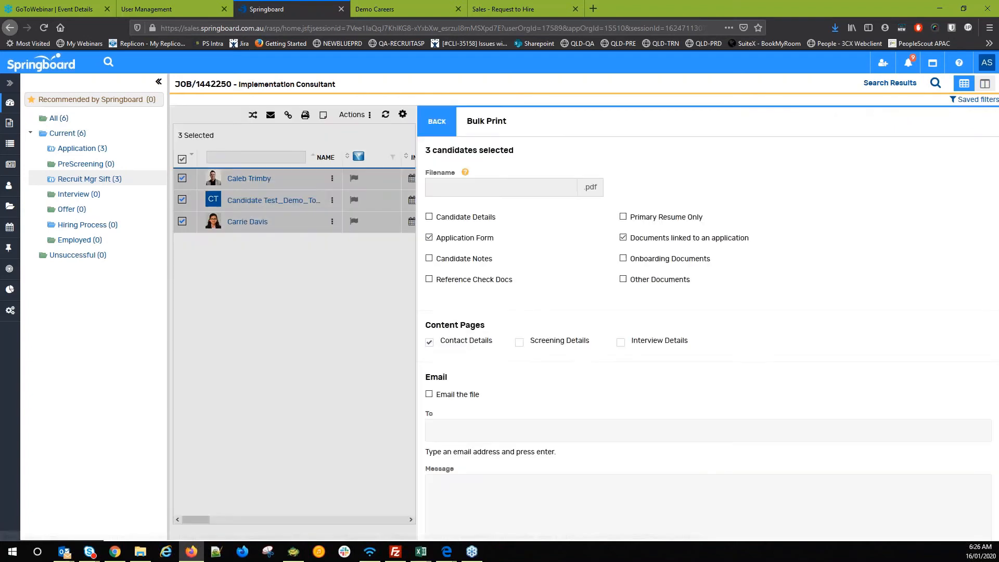
click(482, 189)
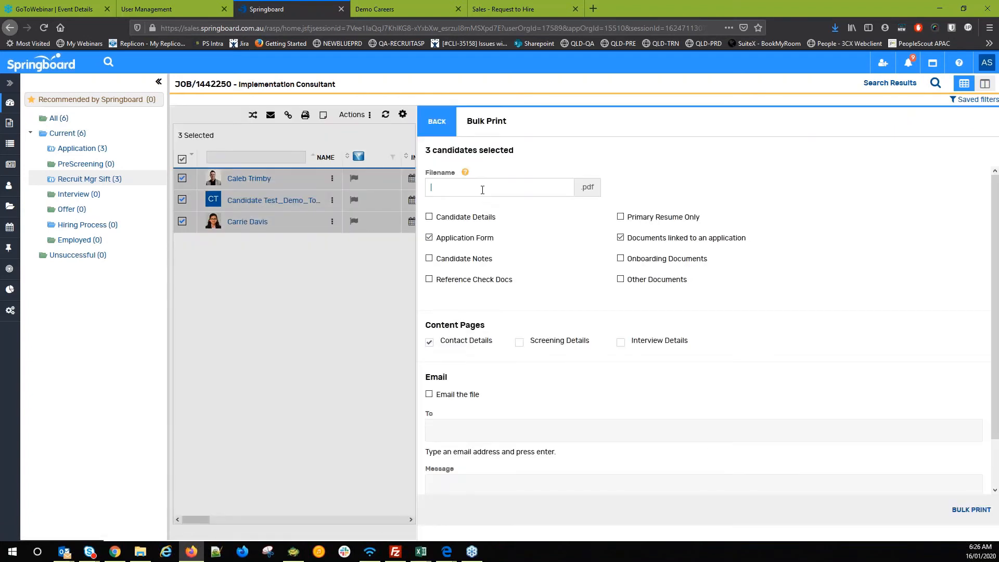
text(test_AS)
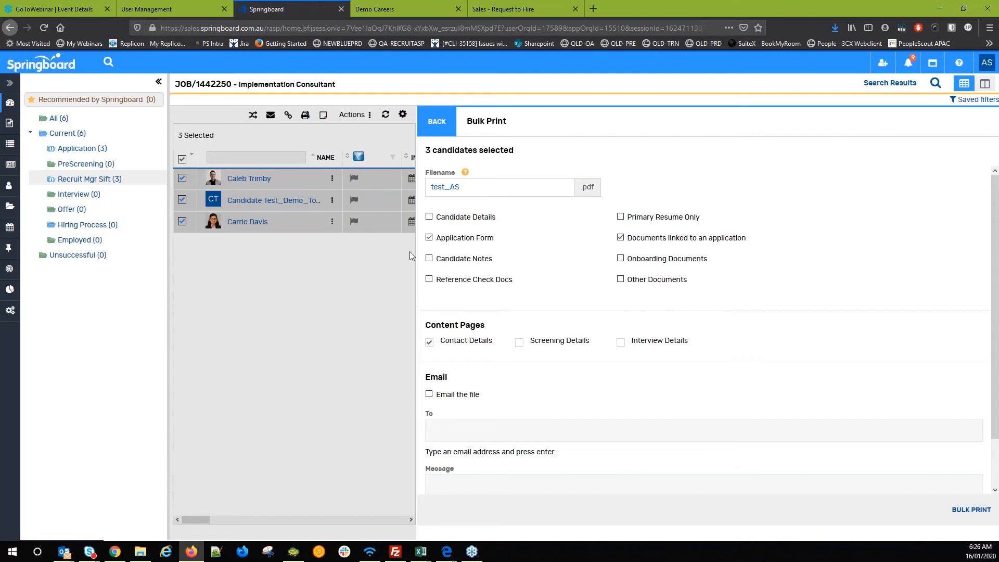
click(549, 253)
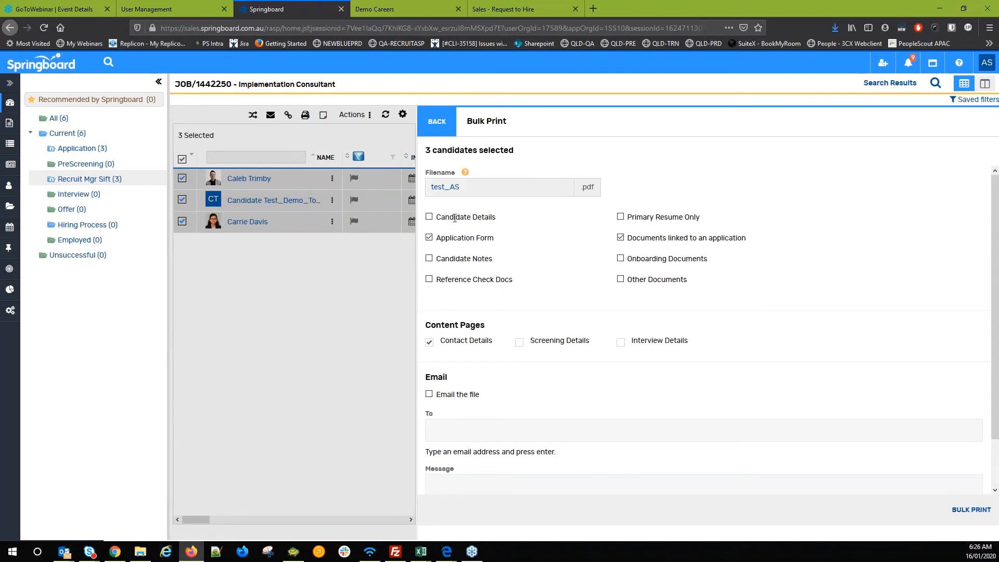
click(429, 217)
- Email the file to the recipient's address with the message 'Hi there, Please review applicato'
scroll(462, 307, down, 1)
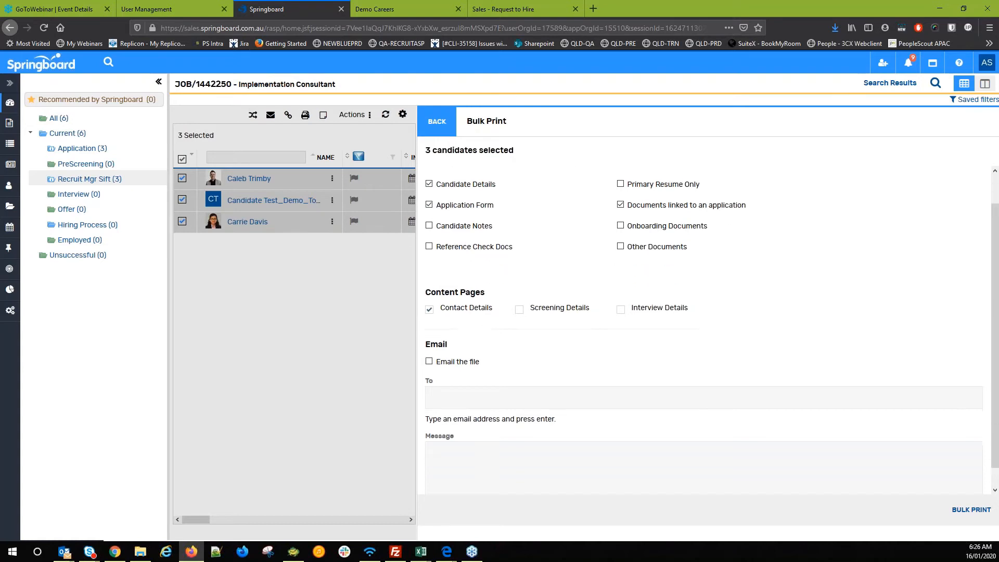
scroll(446, 318, up, 1)
scroll(434, 327, down, 4)
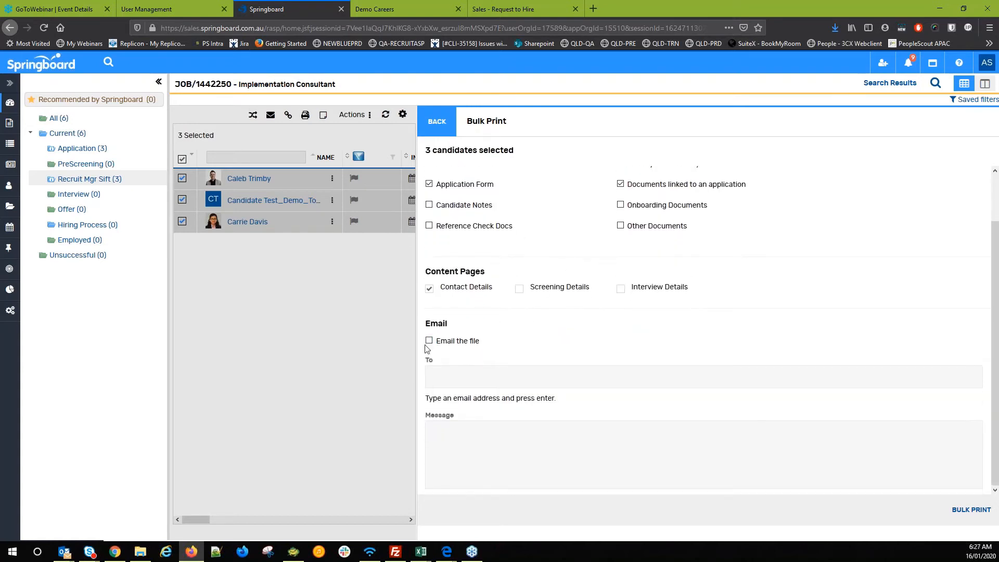
click(429, 341)
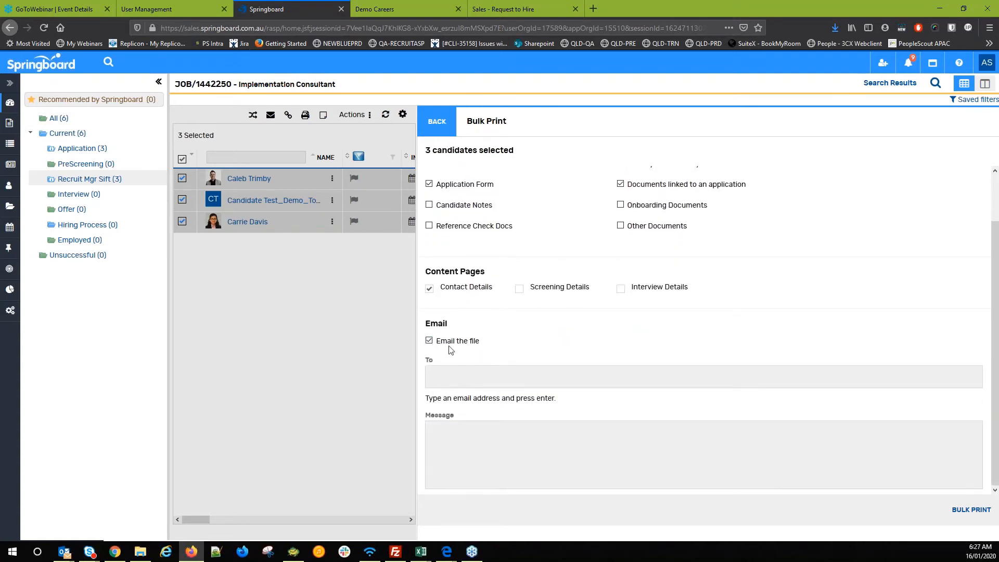
click(463, 379)
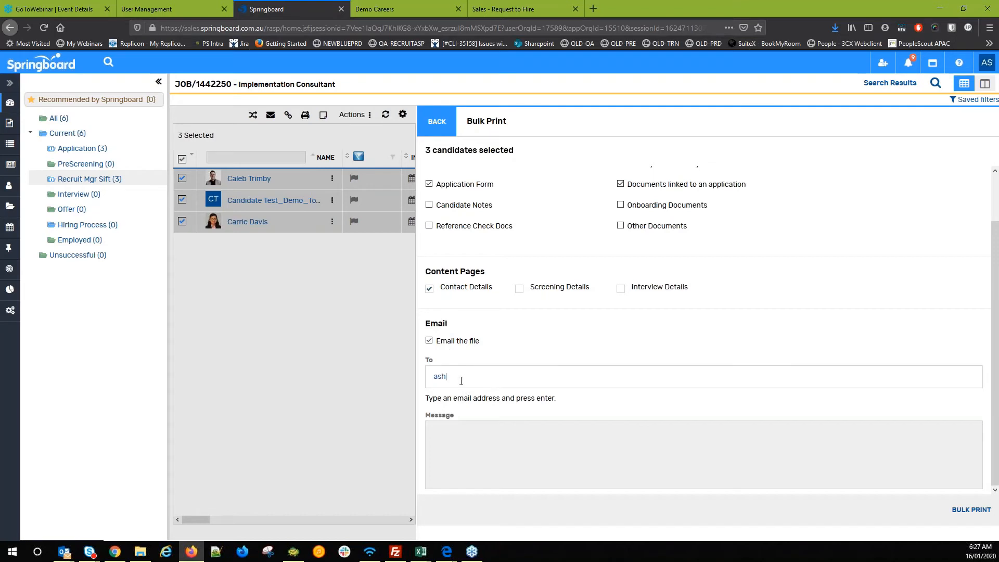
click(572, 466)
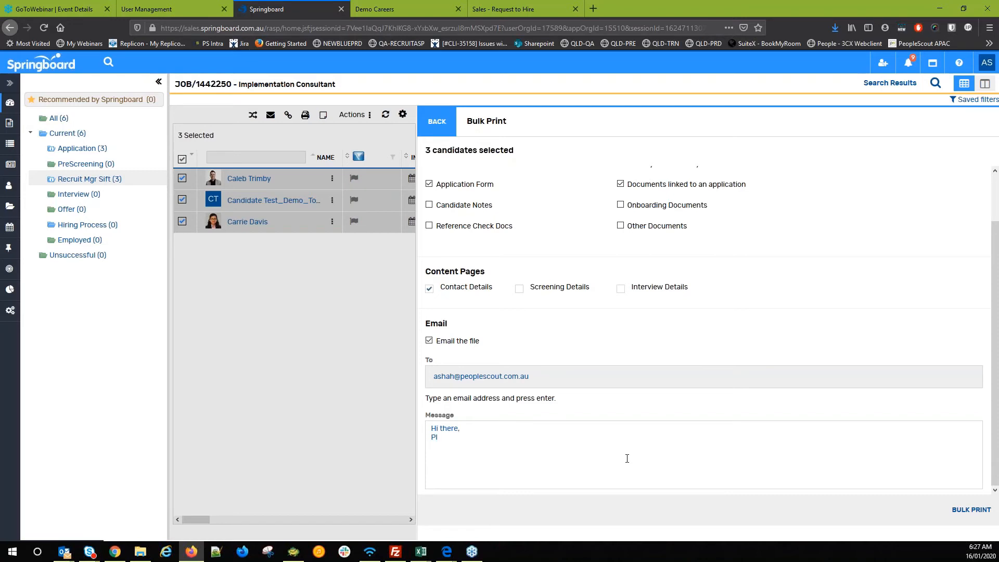
text(Hi there, Please review applicato)
- Include screening and interview details pages and launch the bulk print
scroll(626, 458, up, 2)
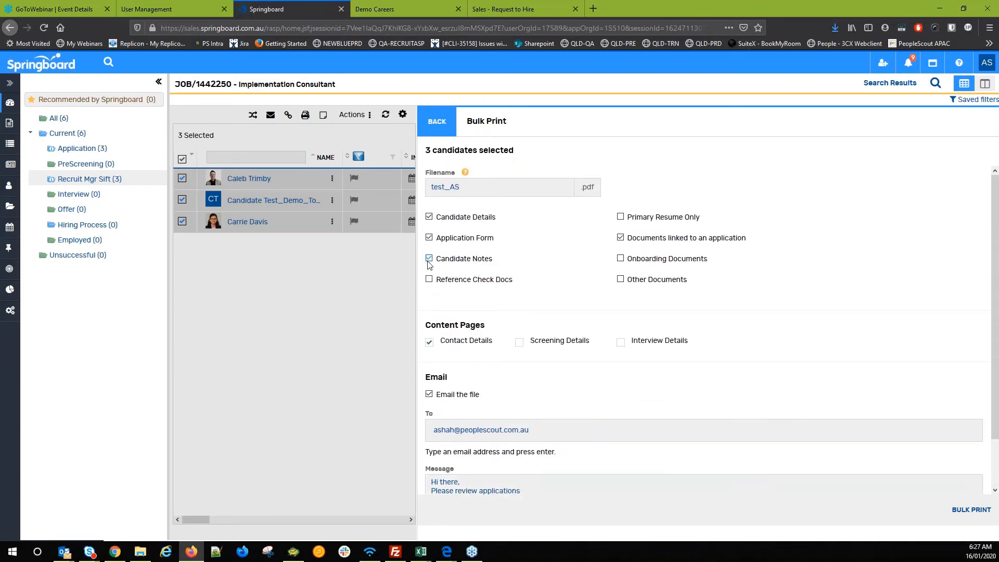
click(519, 343)
click(620, 344)
scroll(874, 479, down, 1)
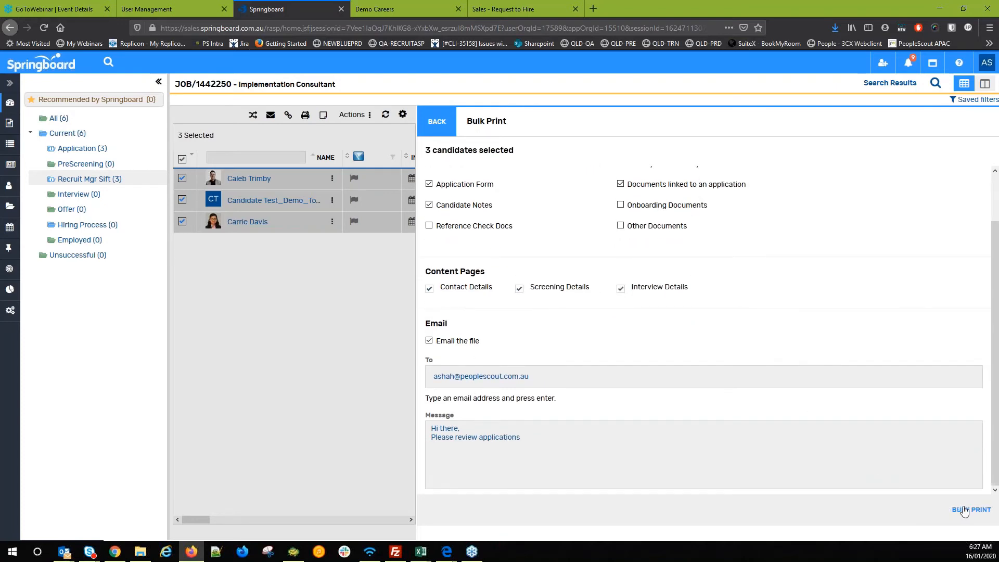
click(971, 511)
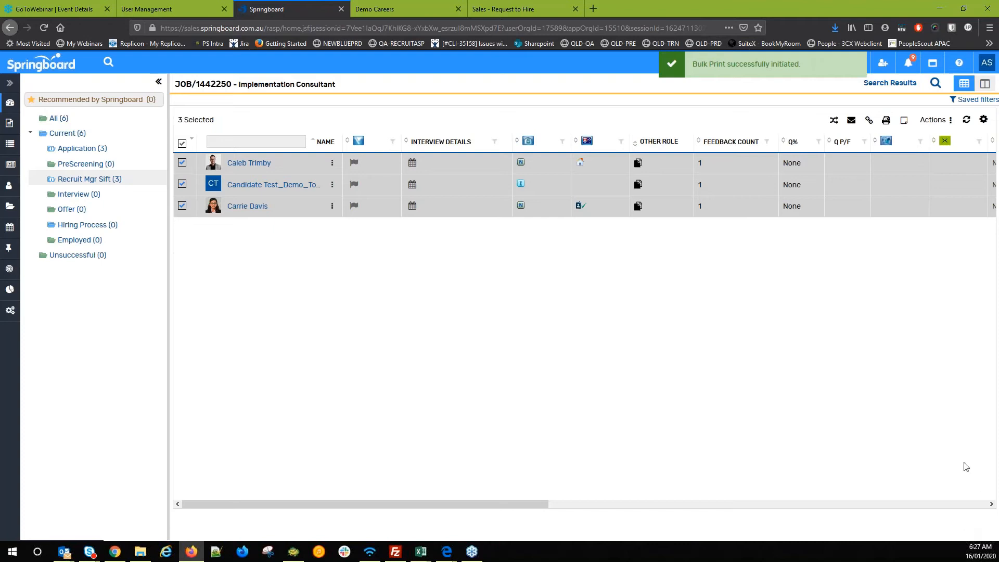
- Go to Candidates > Bulk Print and reload the list showing test_AS.pdf
right_click(16, 189)
click(313, 238)
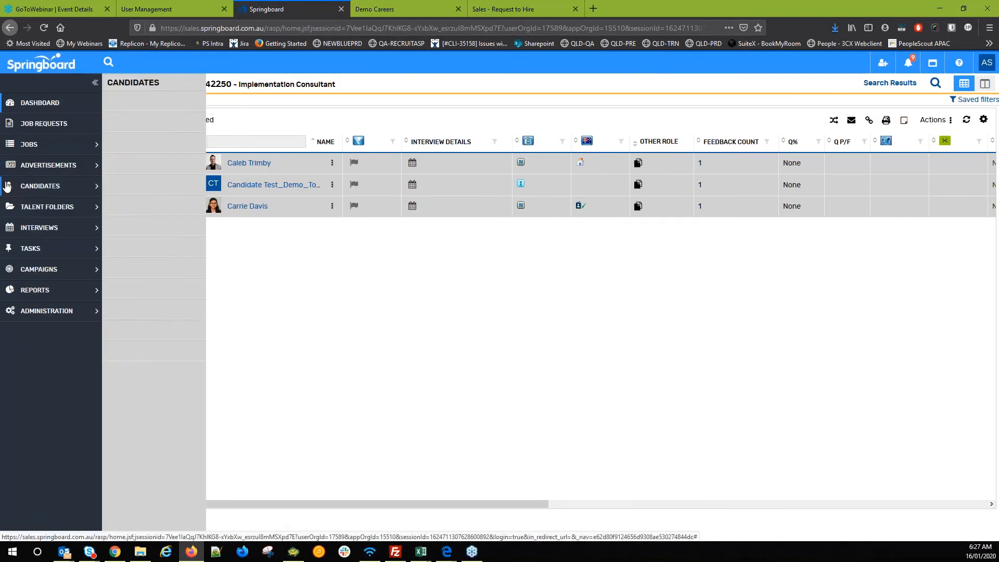
click(11, 188)
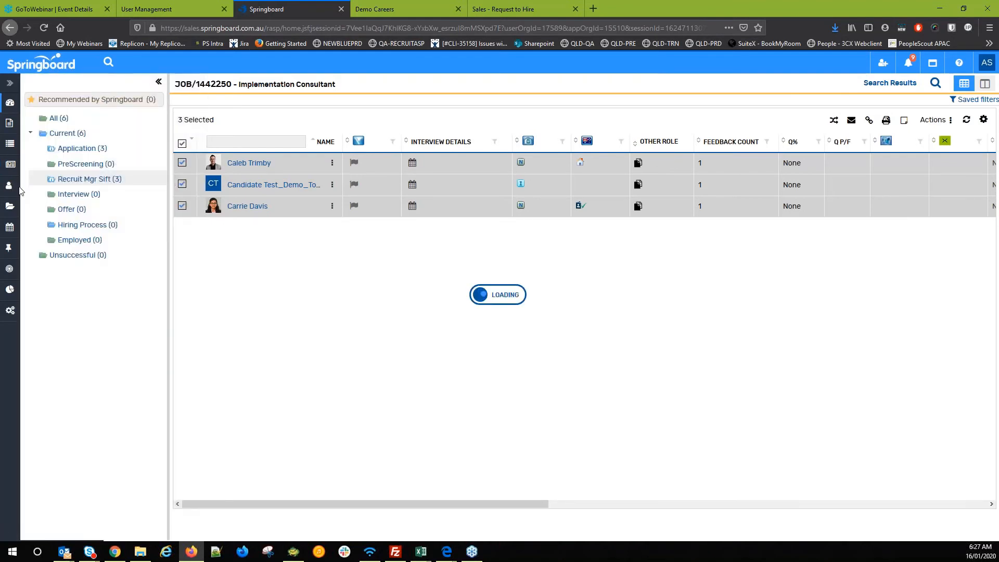
mouse_move(10, 189)
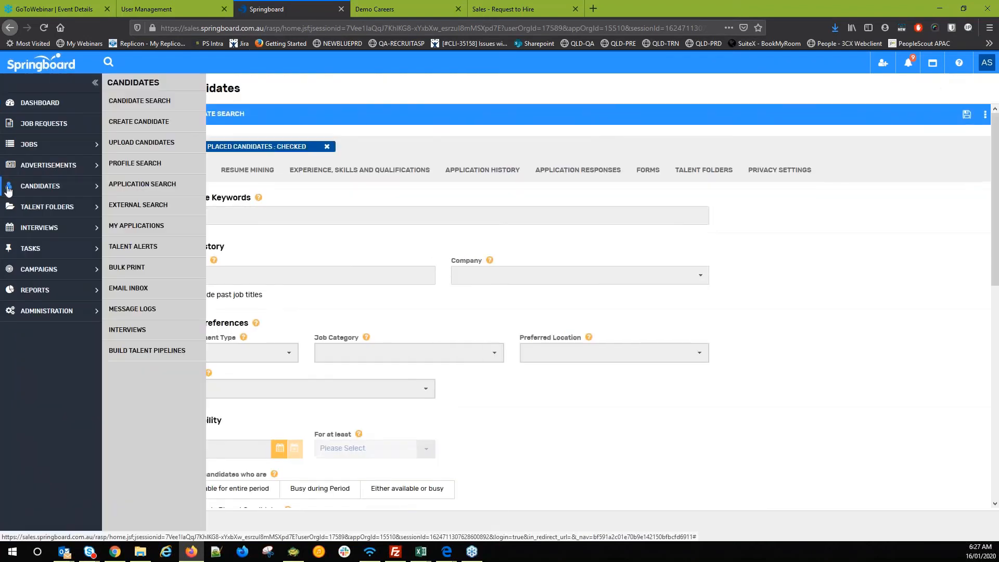
click(127, 267)
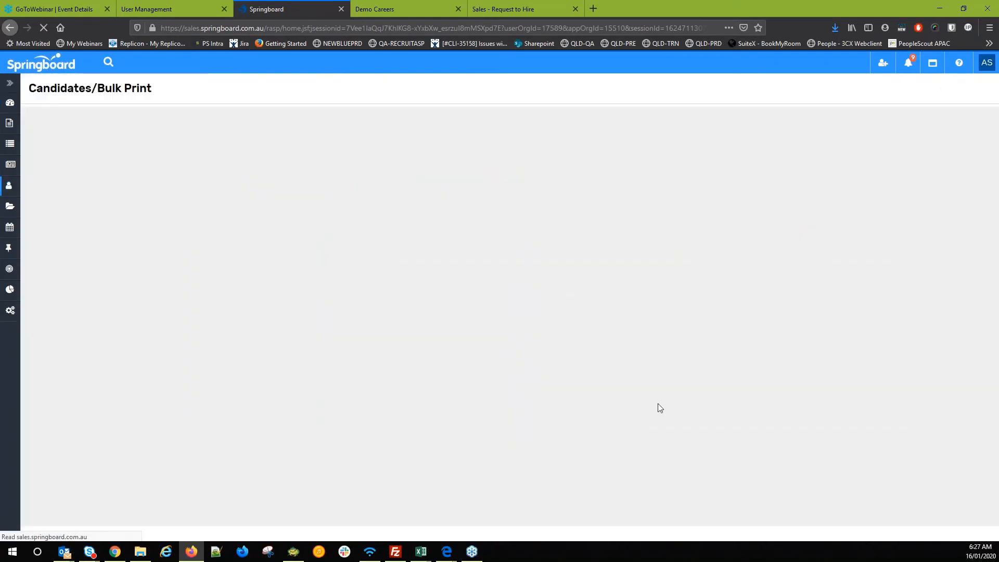
click(968, 318)
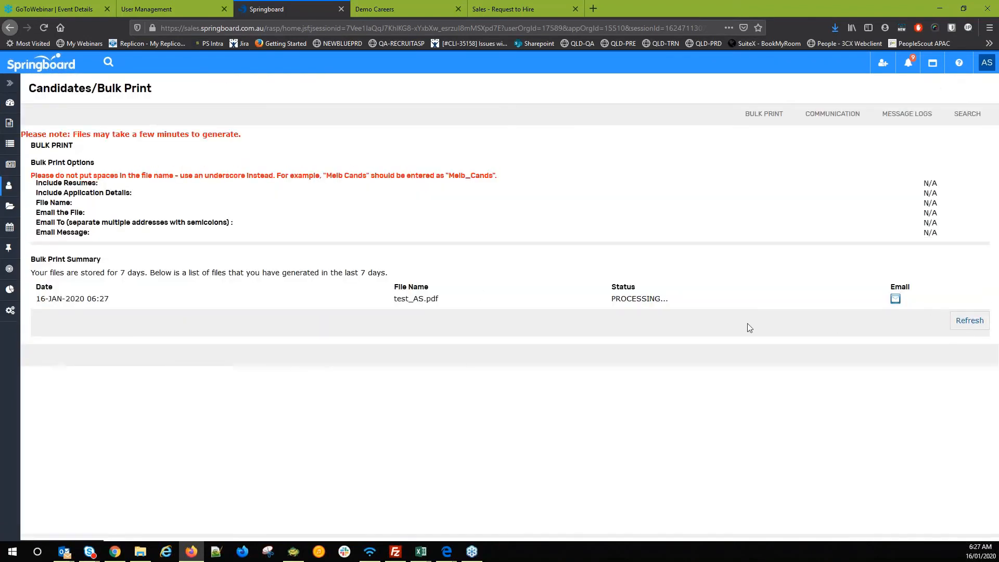
- Check test_AS.pdf's status, which still reads PROCESSING
drag(393, 299, 550, 320)
click(637, 316)
click(965, 323)
double_click(626, 298)
drag(388, 298, 443, 299)
click(426, 300)
- Refresh the Bulk Print list repeatedly until test_AS.pdf shows MERGED
click(975, 320)
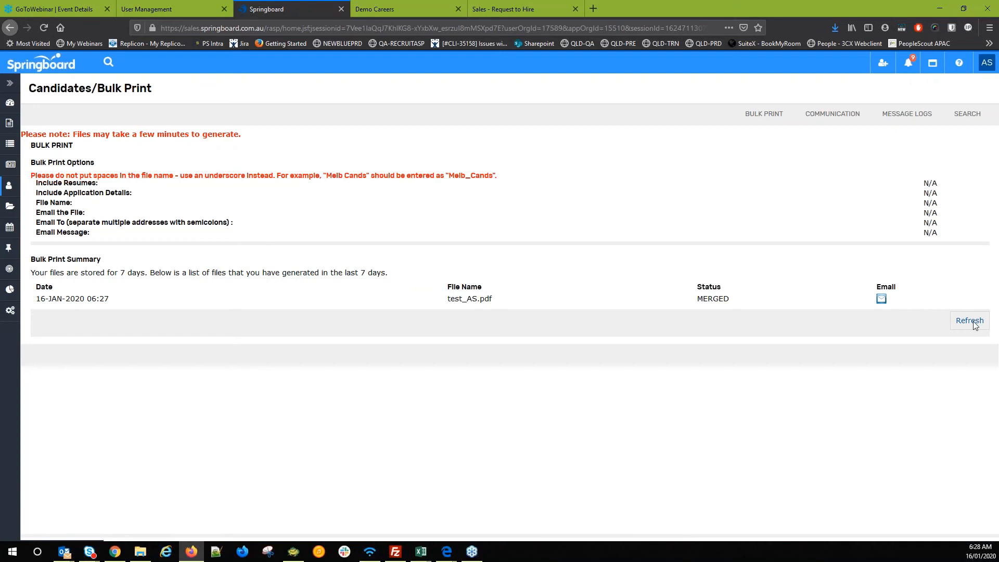
click(975, 320)
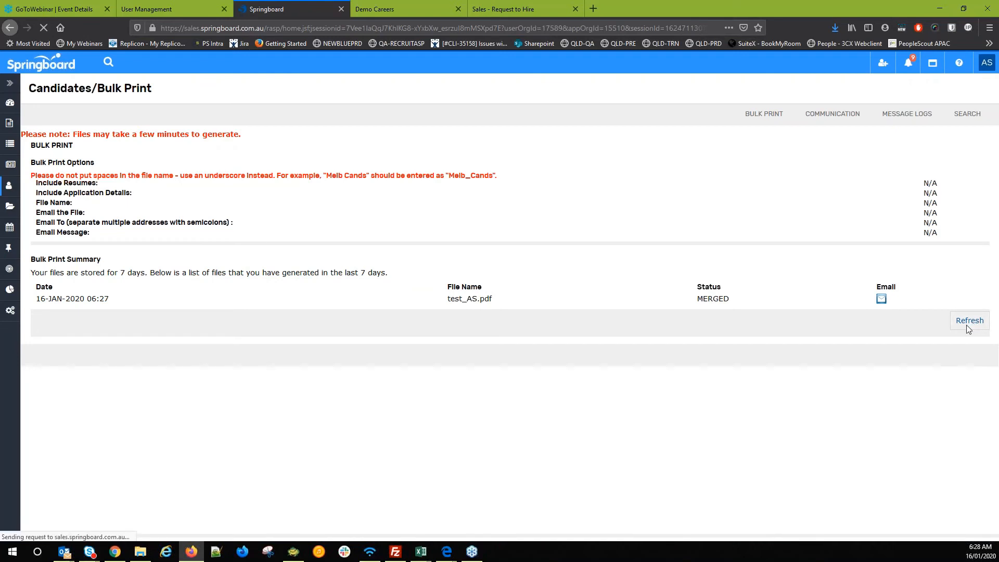
click(966, 322)
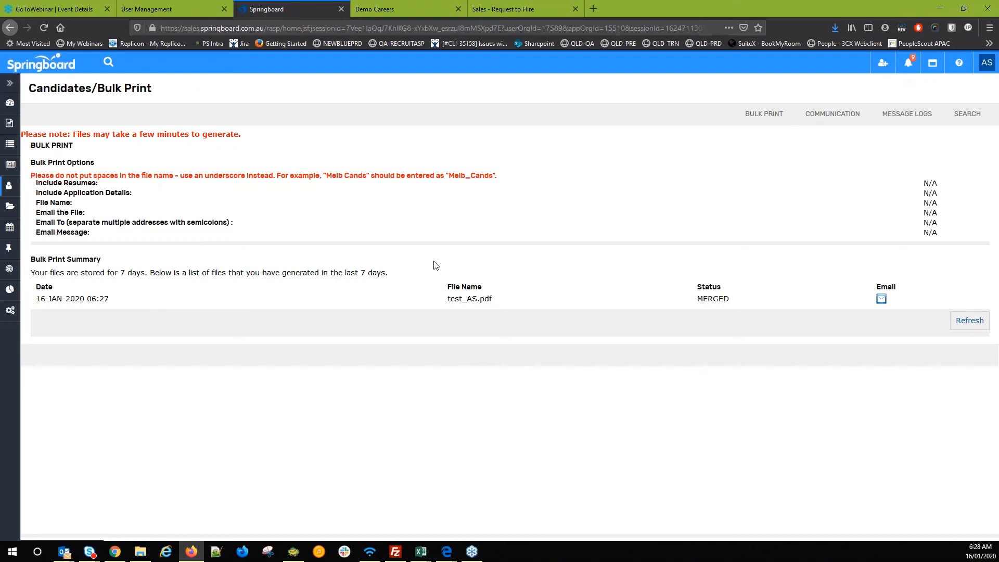
click(970, 321)
click(971, 322)
click(969, 321)
click(984, 324)
mouse_move(14, 165)
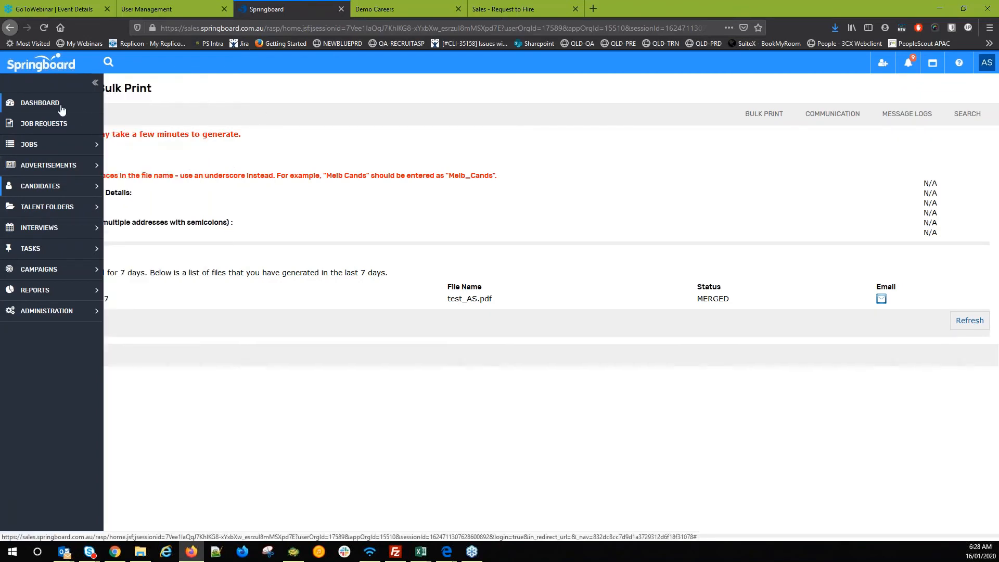
click(61, 108)
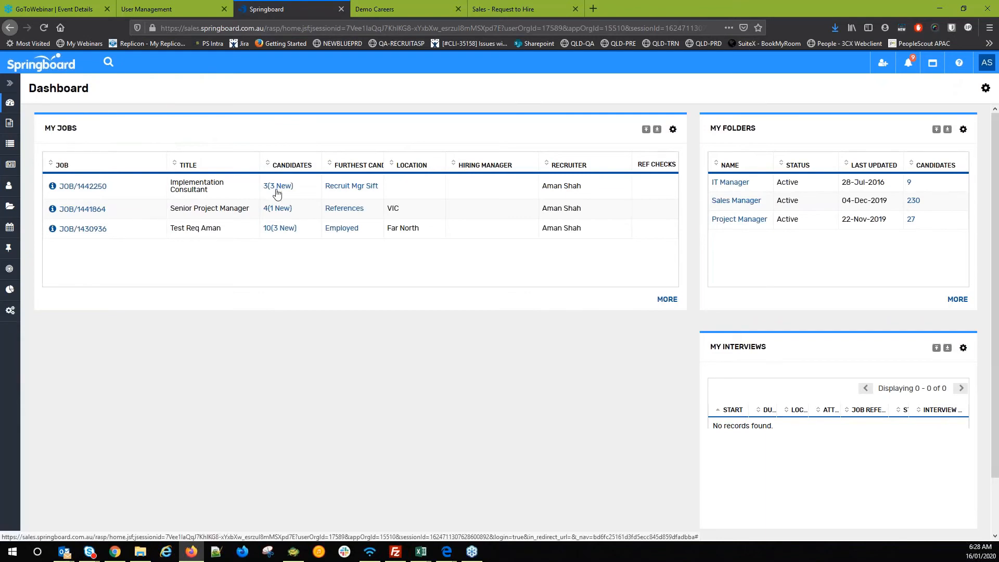
click(276, 189)
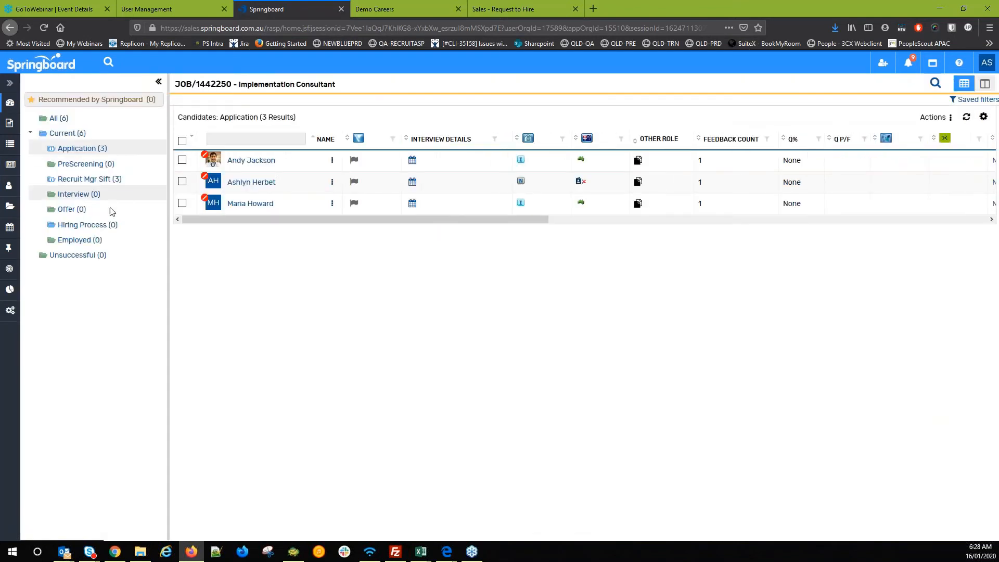
click(19, 104)
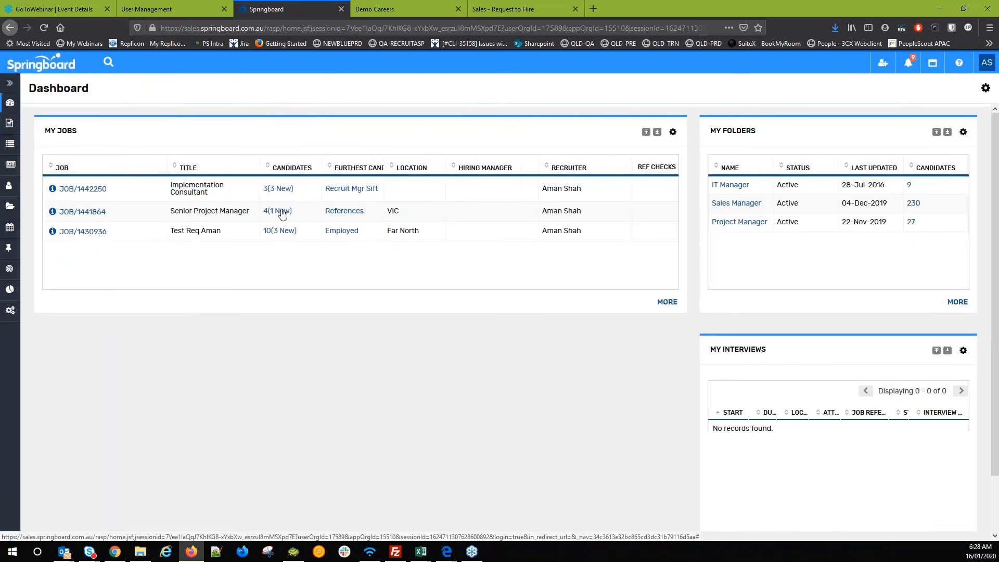
click(284, 215)
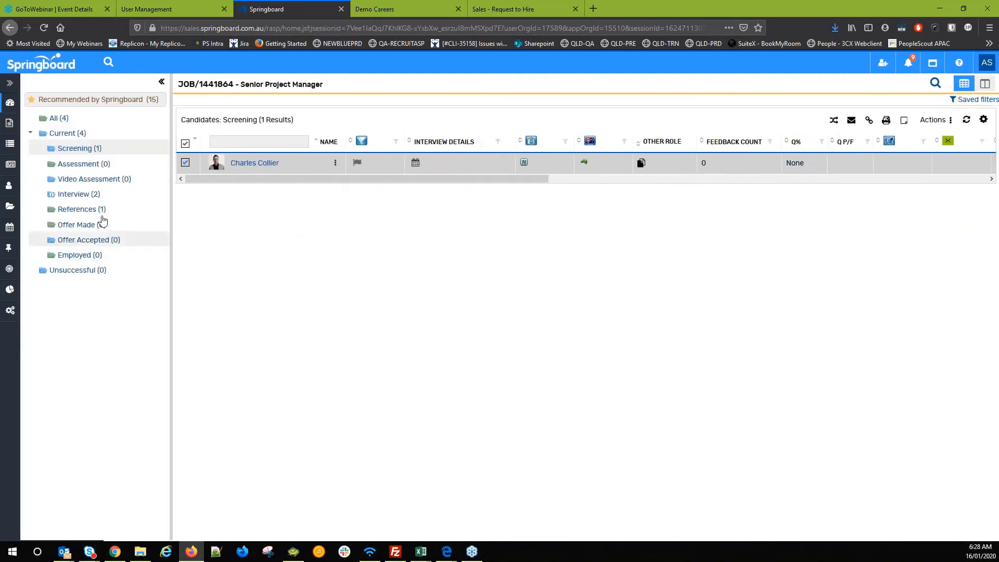
click(80, 197)
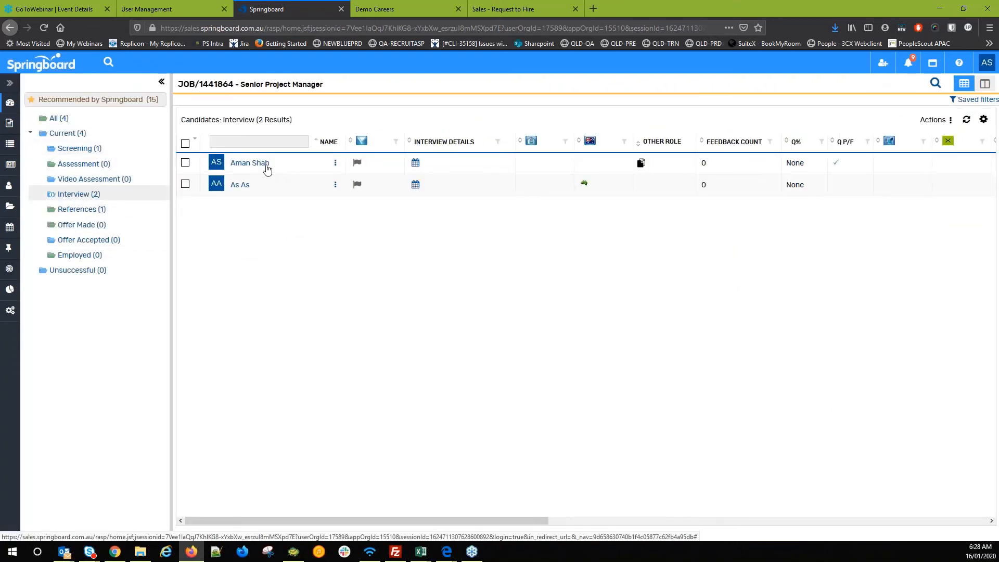
click(249, 163)
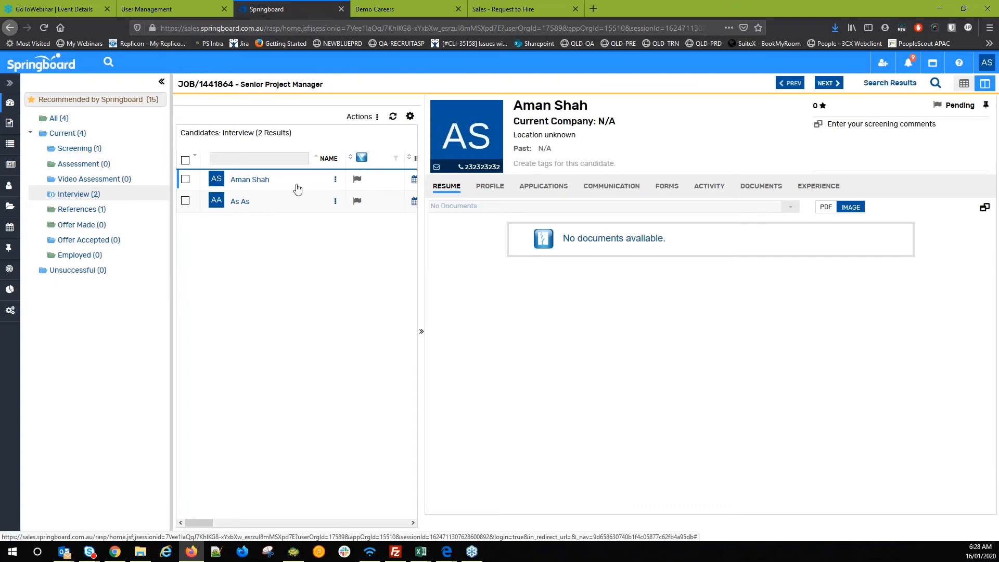
drag(296, 188, 81, 255)
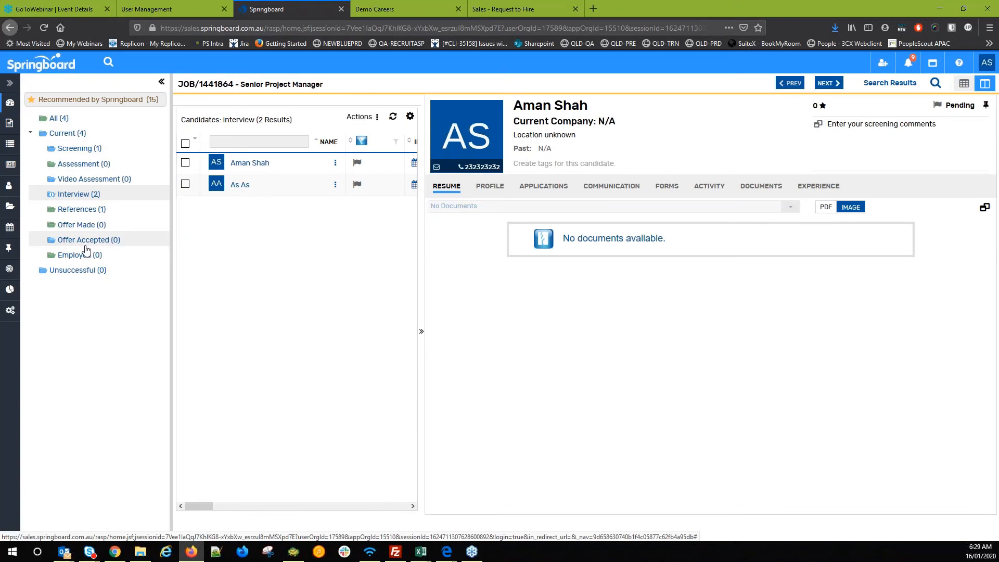
drag(234, 188, 205, 205)
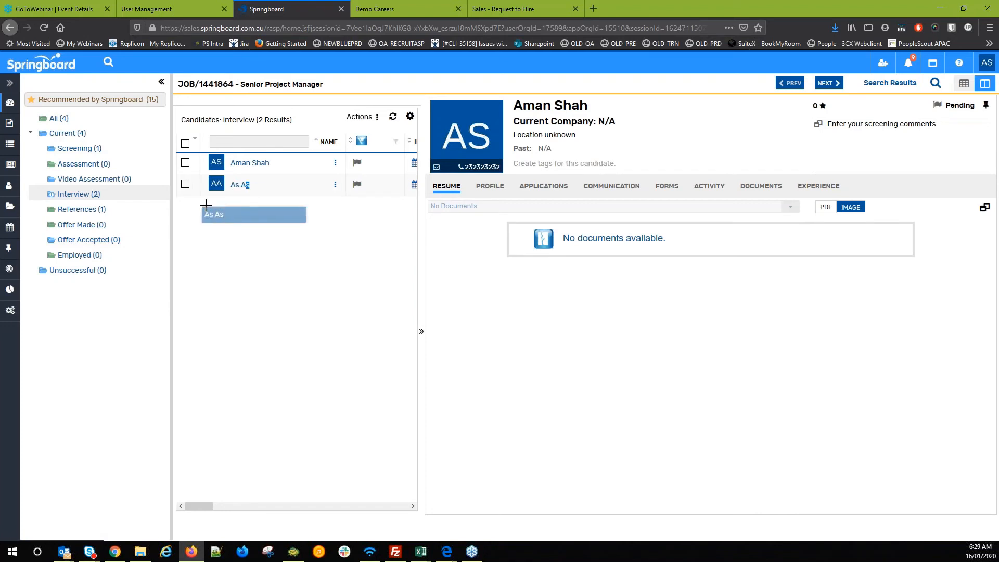
drag(245, 162, 75, 256)
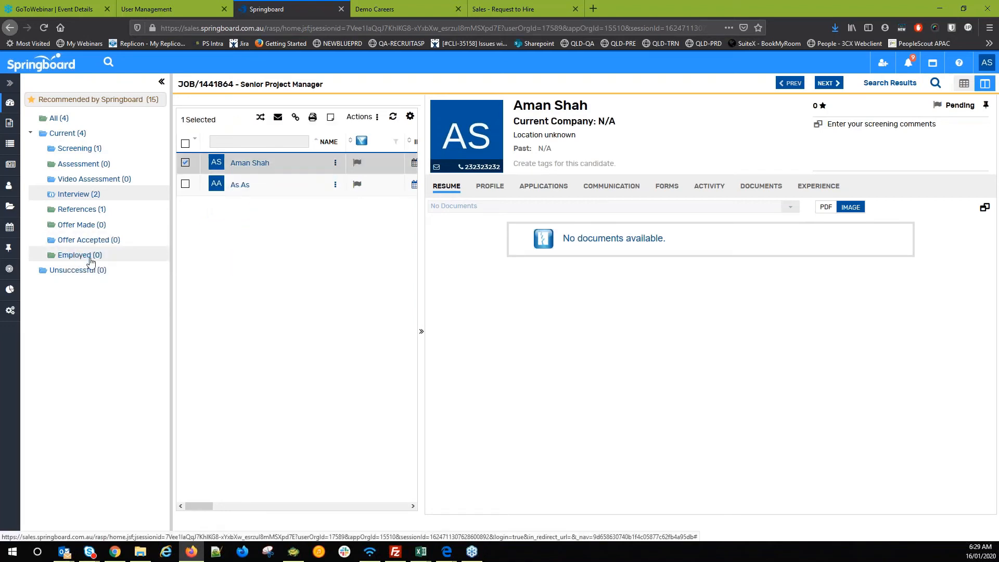
drag(245, 163, 98, 226)
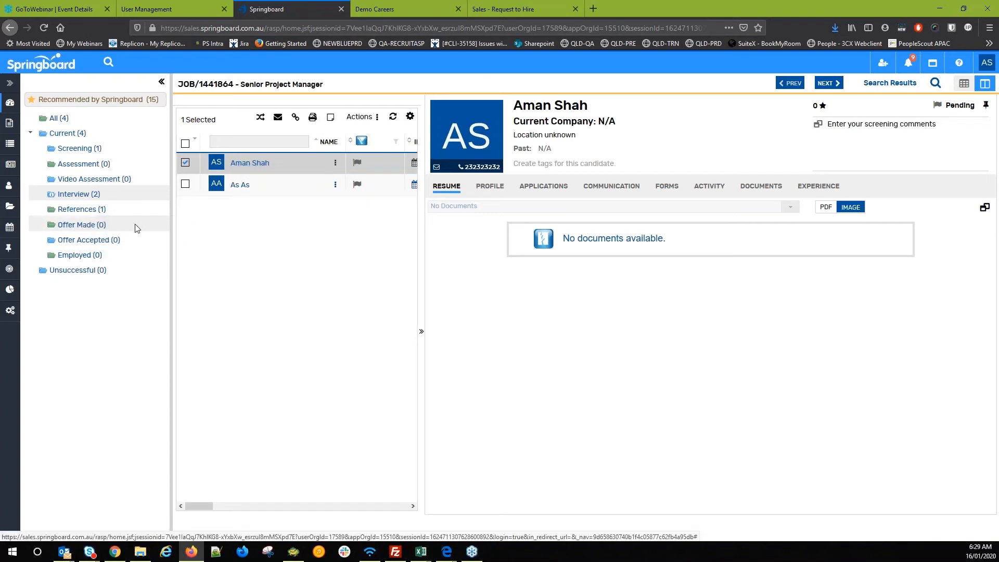
click(393, 119)
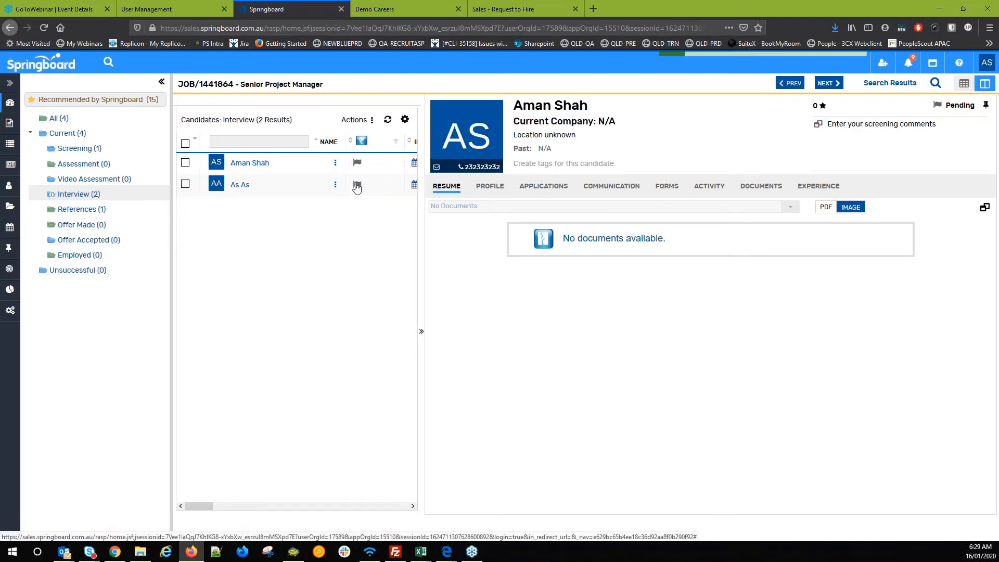
- Change the first interview candidate's status to Offer Made and open the Offer Made folder
right_click(257, 162)
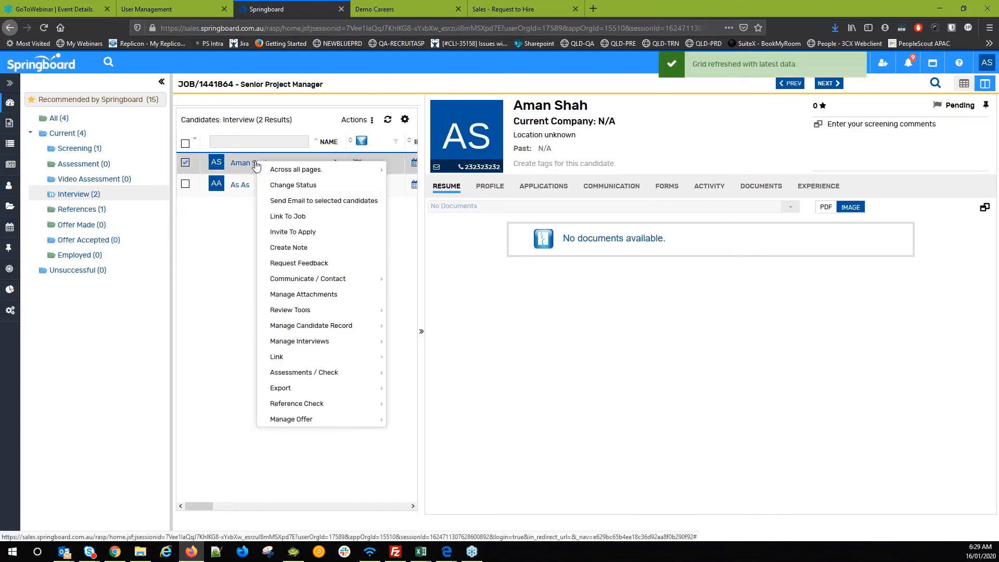
click(293, 184)
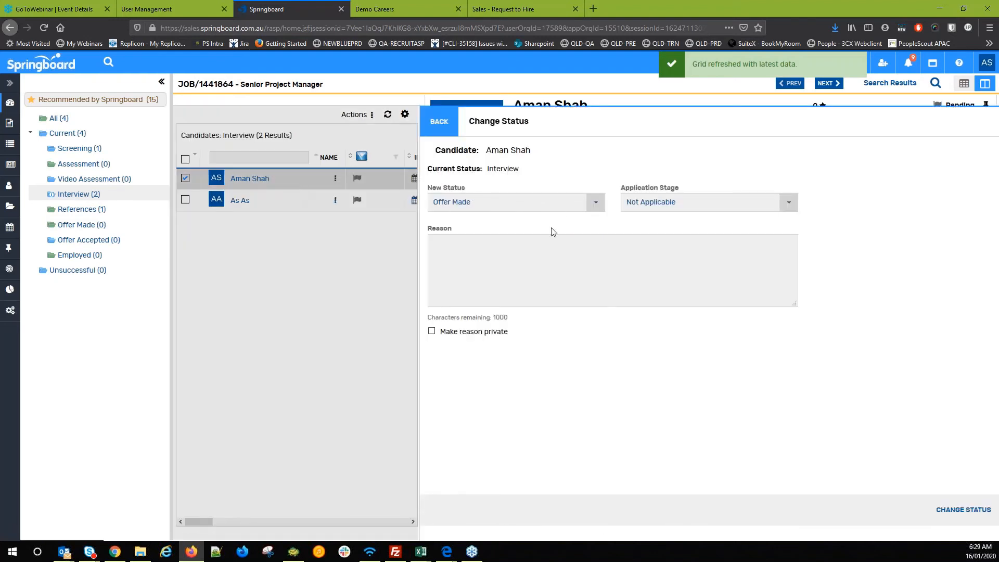
click(962, 509)
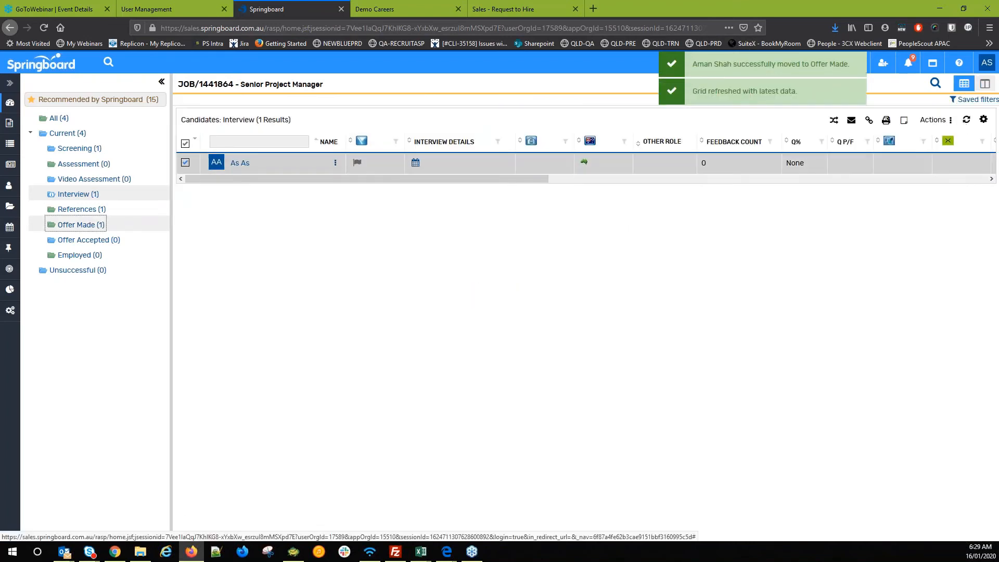
click(88, 226)
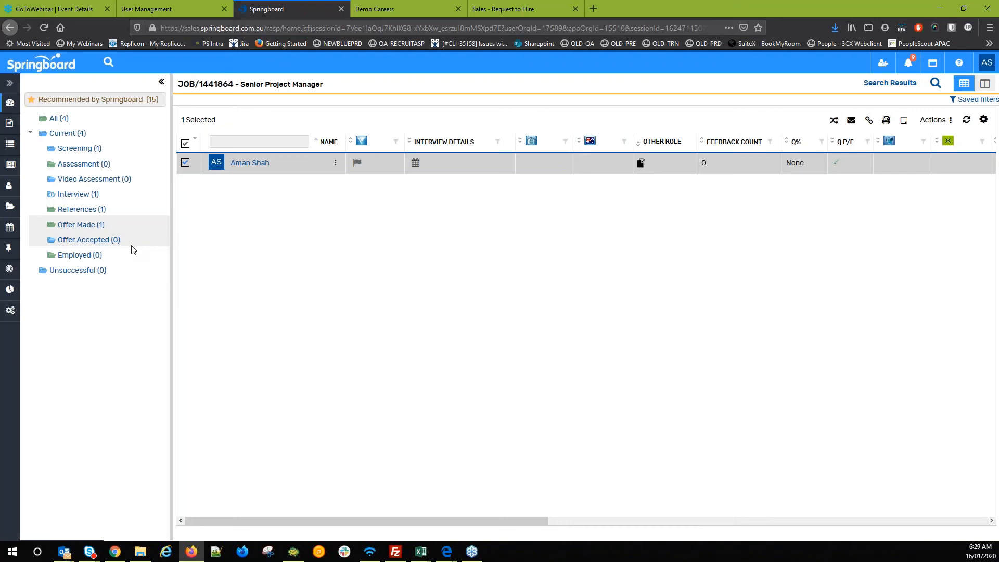
- Open the candidate's Offer Details form, set internal transfer to Yes, and fill in position and manager fields
right_click(253, 167)
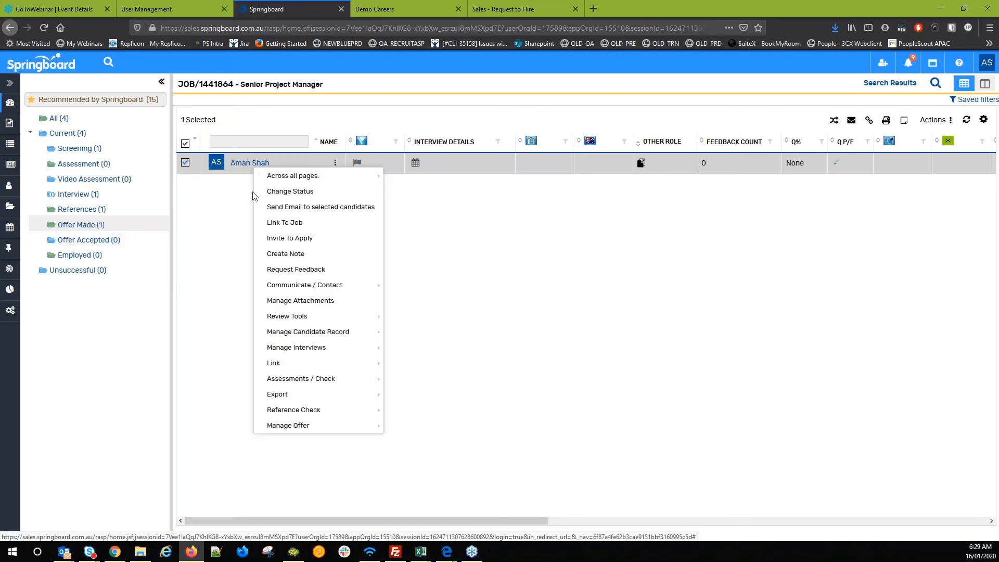
click(416, 442)
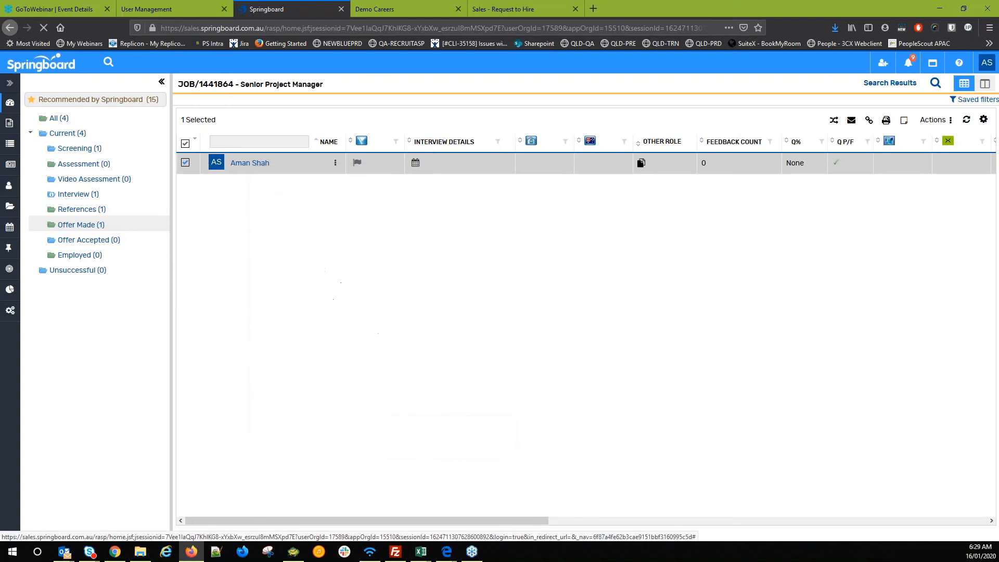
click(616, 228)
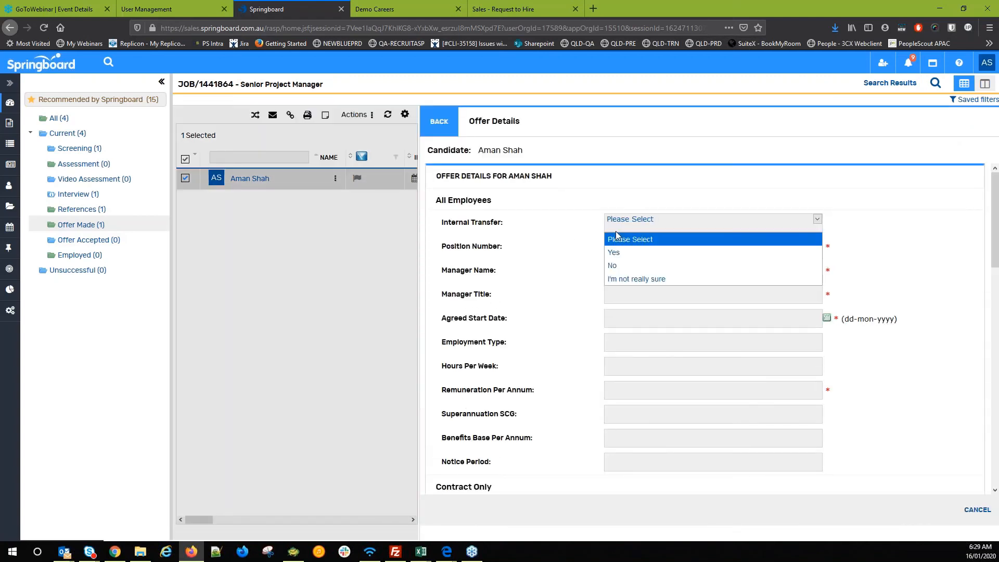
click(619, 249)
click(618, 246)
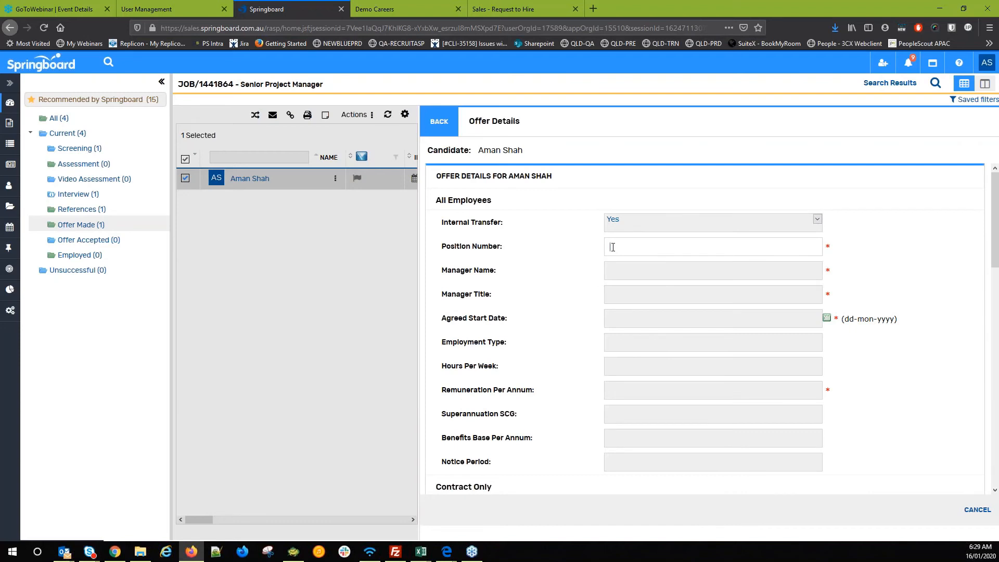
text(12)
click(624, 263)
text(1)
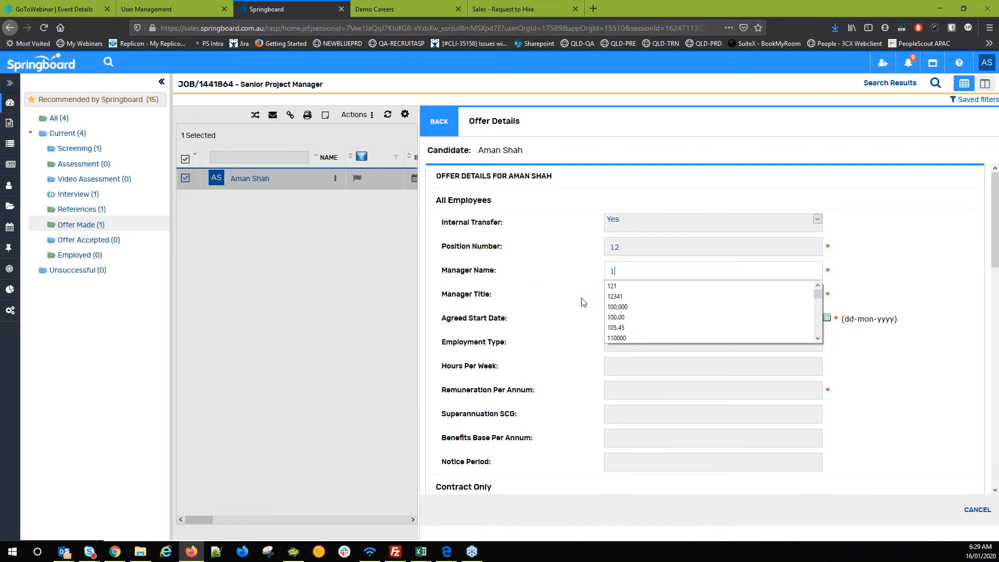
key(Tab)
text(1)
key(Tab)
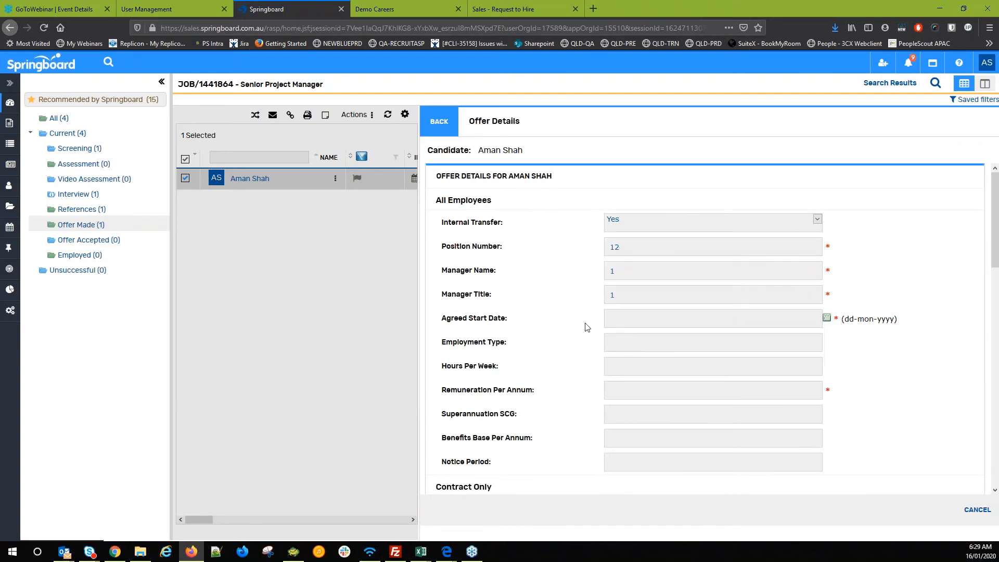
- Set the start date to 06-JAN-2020 and fill in employment type and hours per week
click(630, 321)
click(640, 374)
click(634, 360)
click(635, 341)
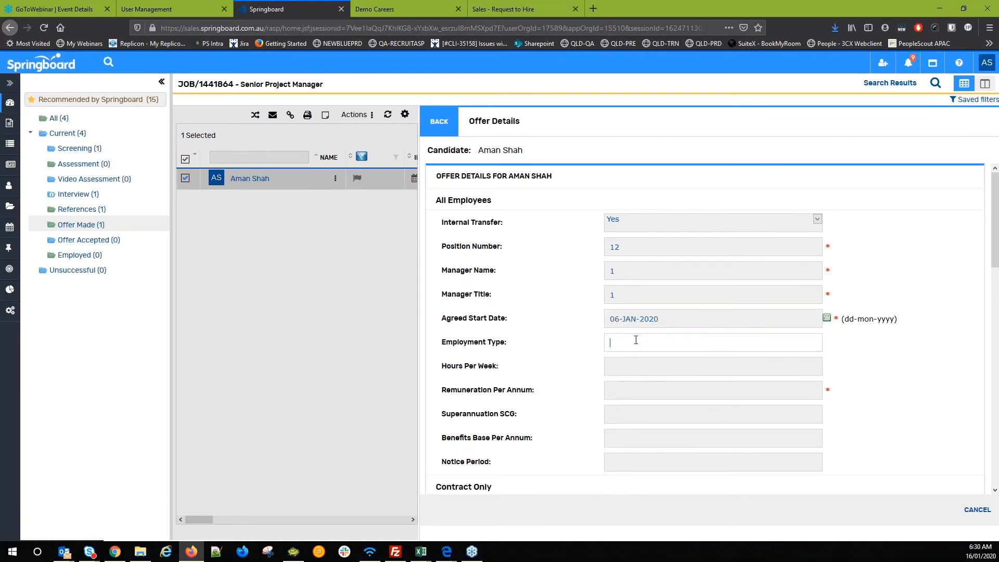
text(1)
click(628, 366)
text(1)
click(622, 404)
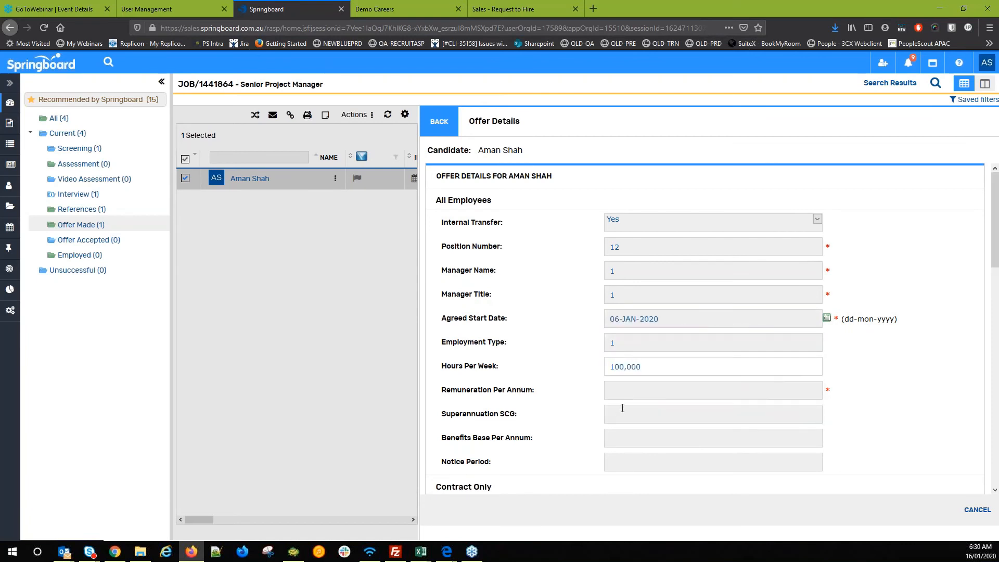
- Fill in remuneration per annum, superannuation, benefits base and notice period
click(626, 392)
text(1)
click(633, 416)
text(1)
click(612, 442)
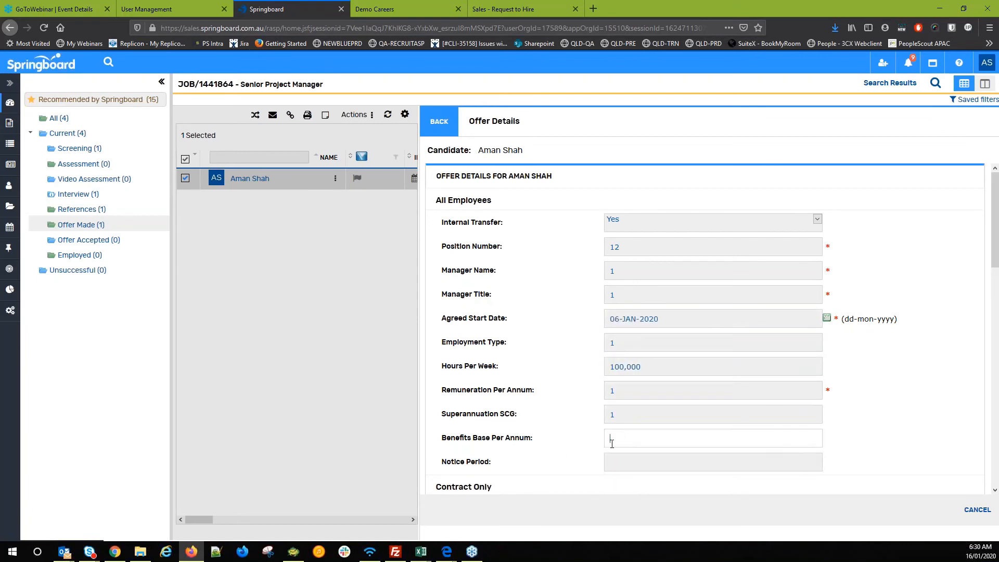
text(1)
scroll(538, 435, down, 3)
key(Tab)
text(1)
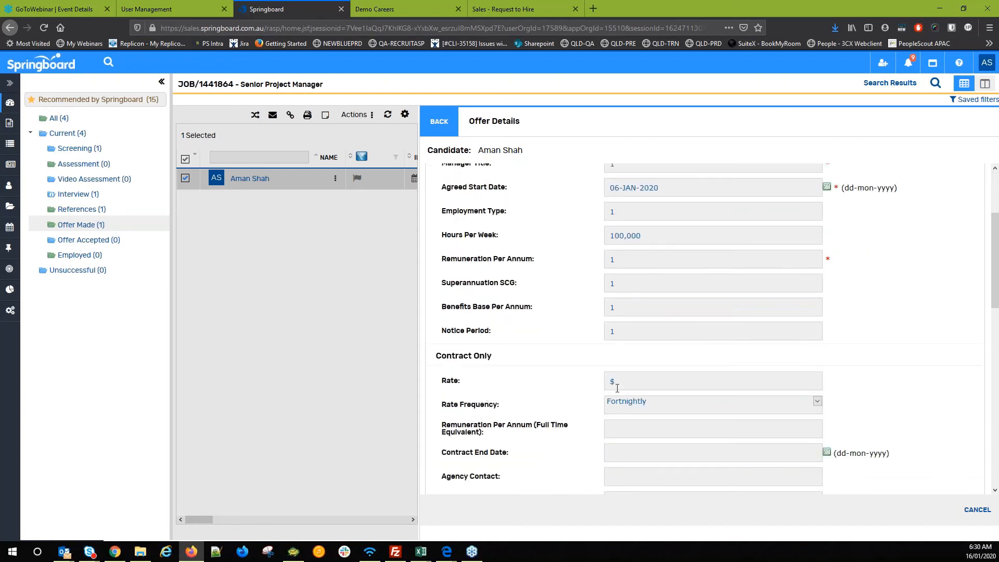
- Set the contract rate to $1212 with a Daily rate frequency
click(617, 387)
text(1212)
click(648, 405)
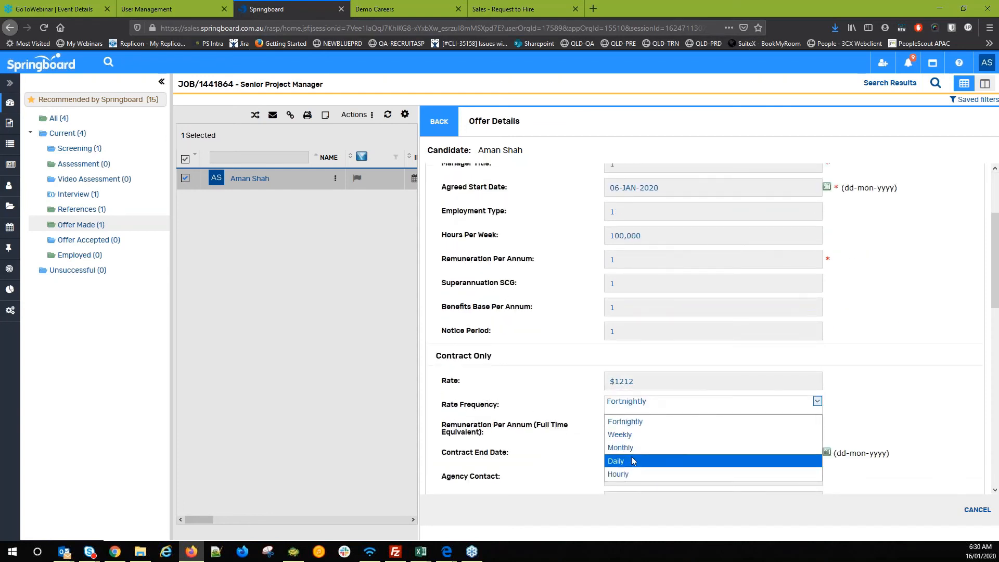
click(633, 460)
scroll(565, 435, down, 10)
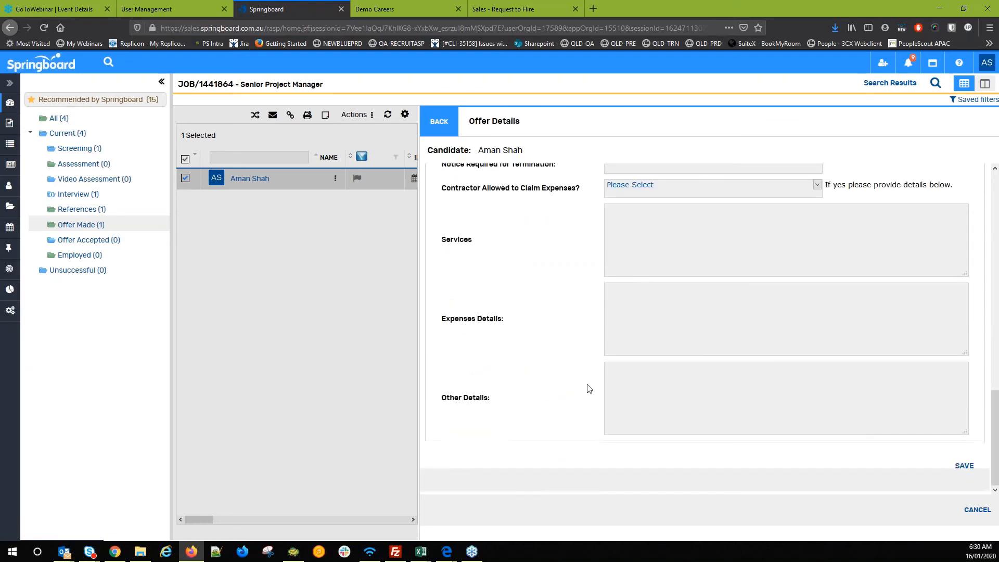
- Save the offer details, dismiss the validation alert, and correct remuneration per annum to 1000,000
click(957, 470)
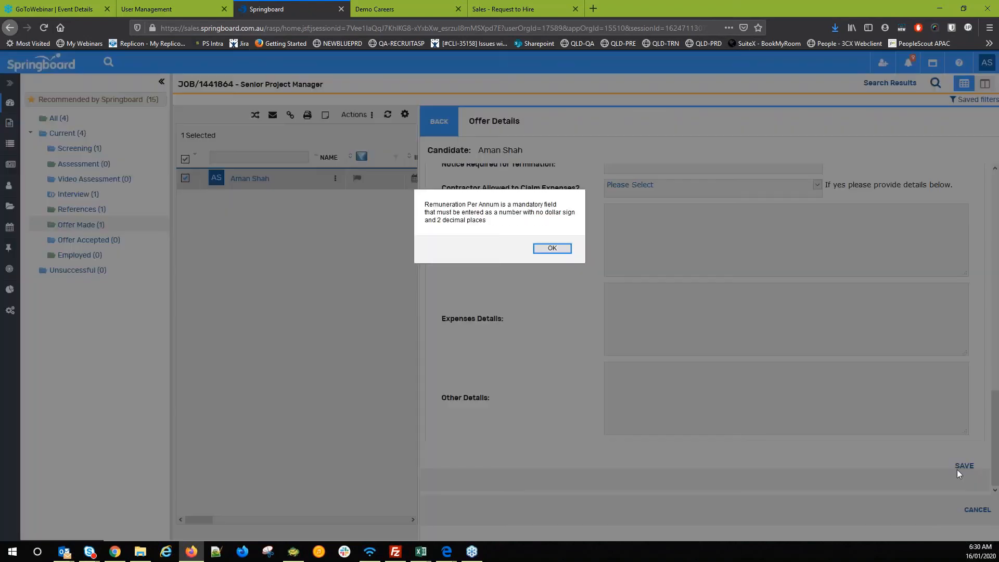
click(562, 248)
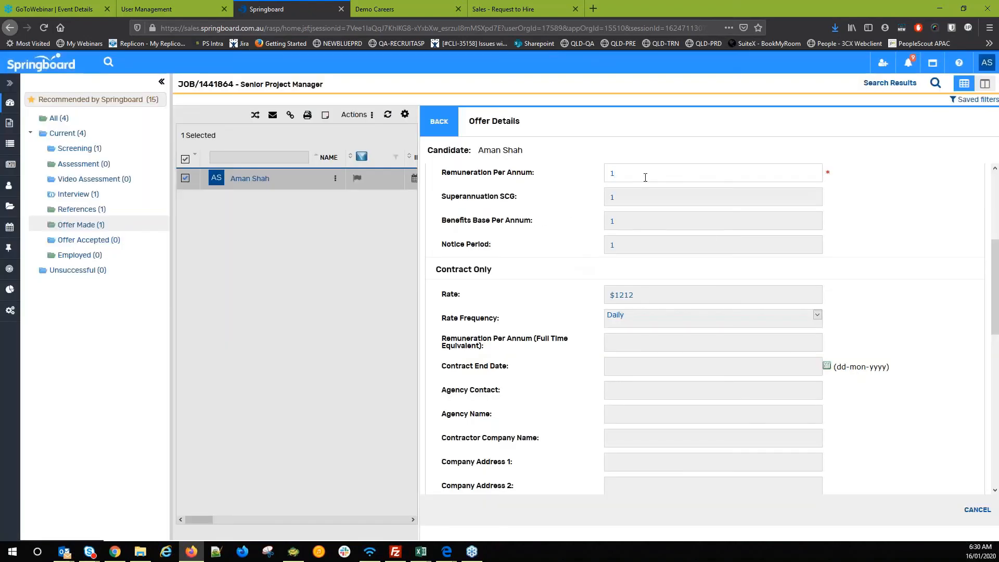
text(1000,000)
click(529, 261)
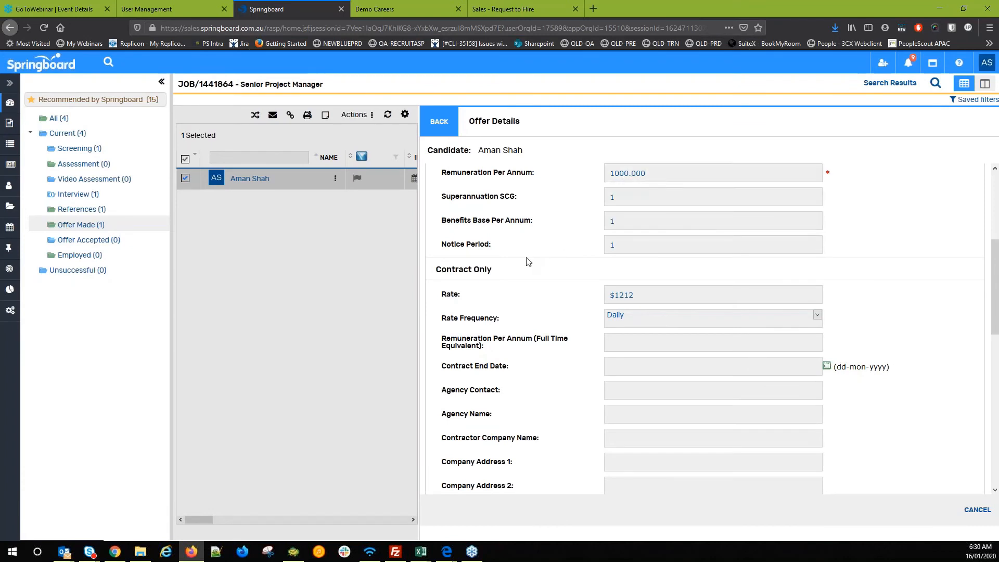
scroll(540, 276, down, 5)
scroll(898, 454, down, 1)
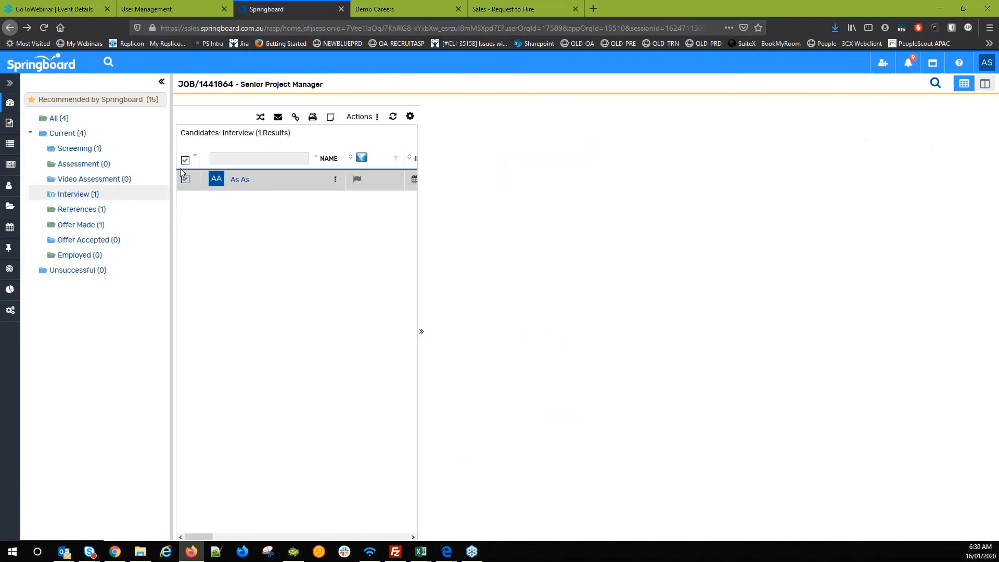
- Show the Offer Made candidates and start generating a letter for the candidate
click(88, 226)
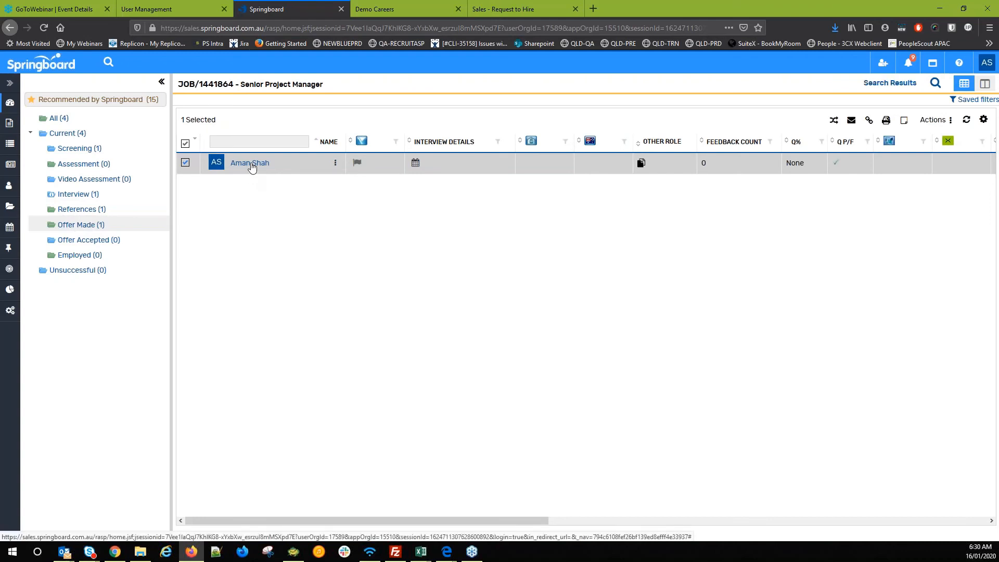
right_click(251, 165)
mouse_move(315, 422)
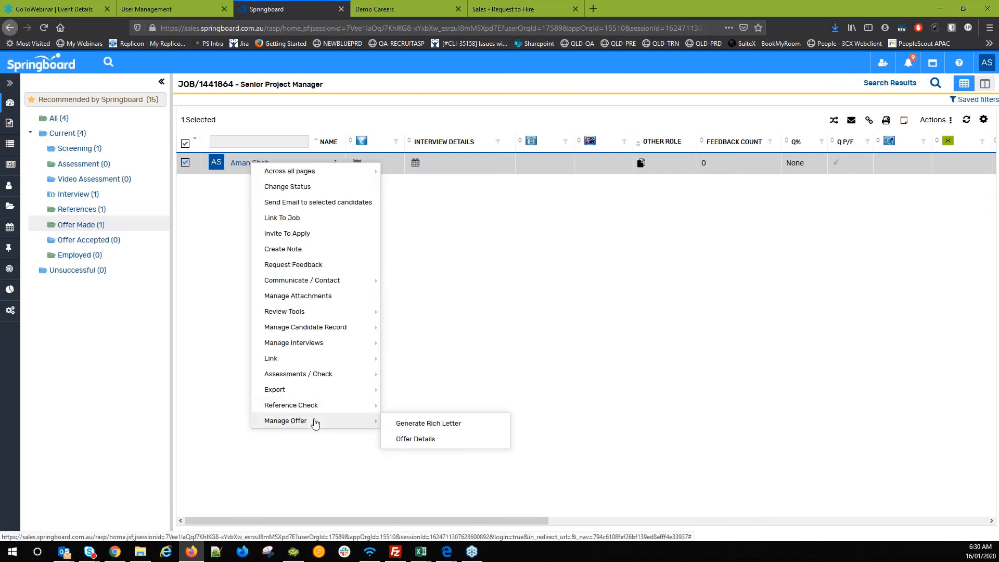
click(415, 425)
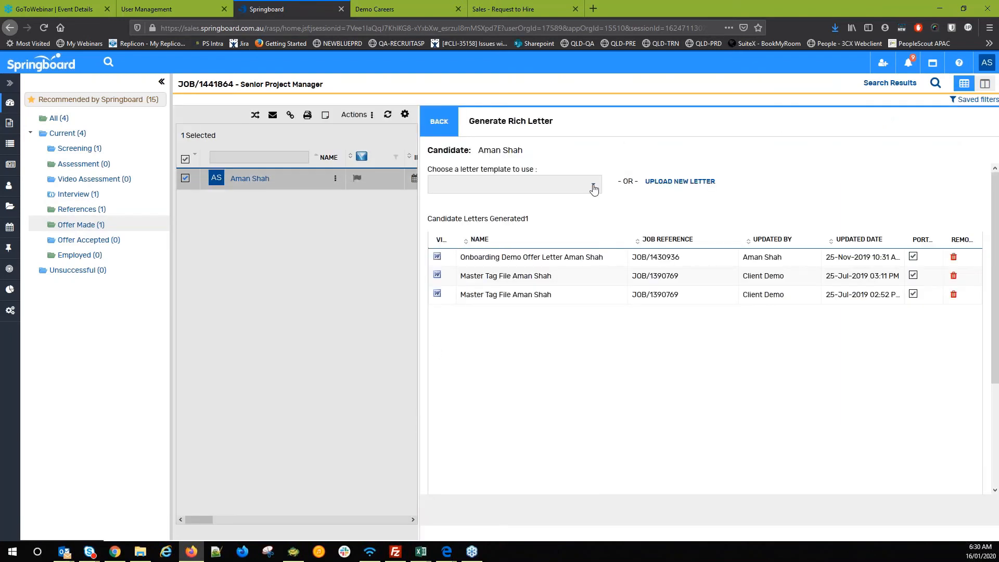
- Generate the letter from the fixed-term over-6-months full-time offer template
click(592, 189)
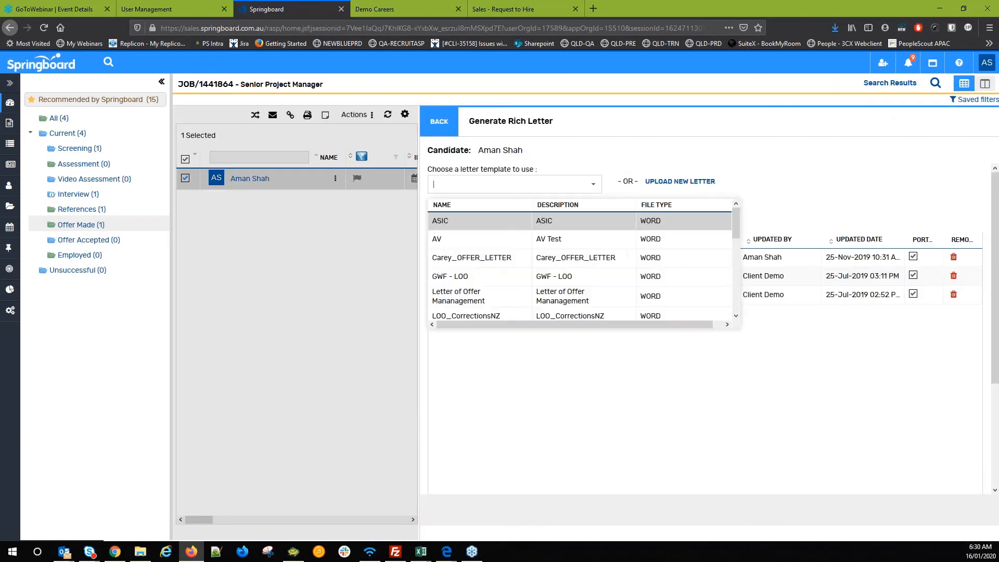
scroll(468, 269, down, 3)
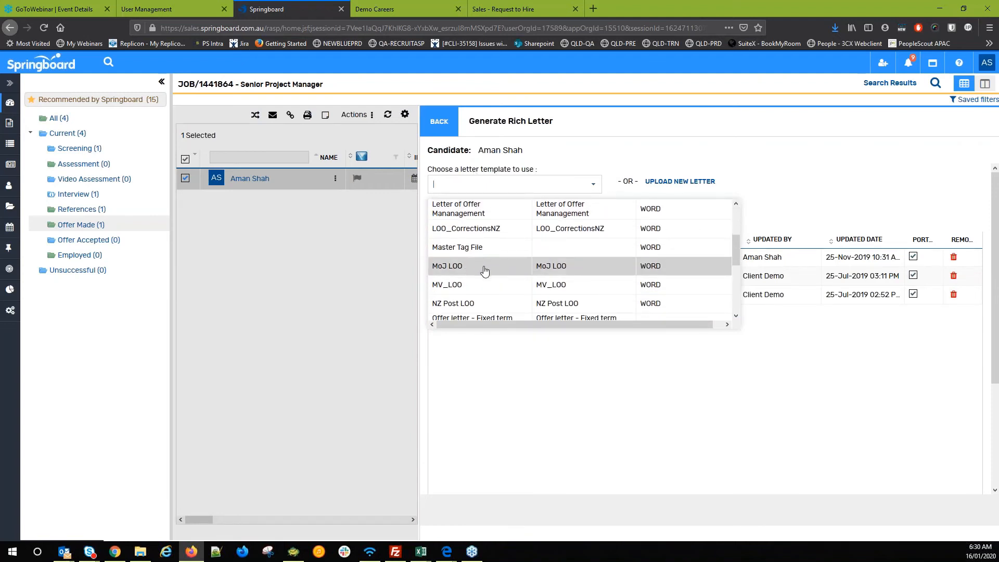
scroll(483, 270, up, 4)
scroll(492, 289, down, 1)
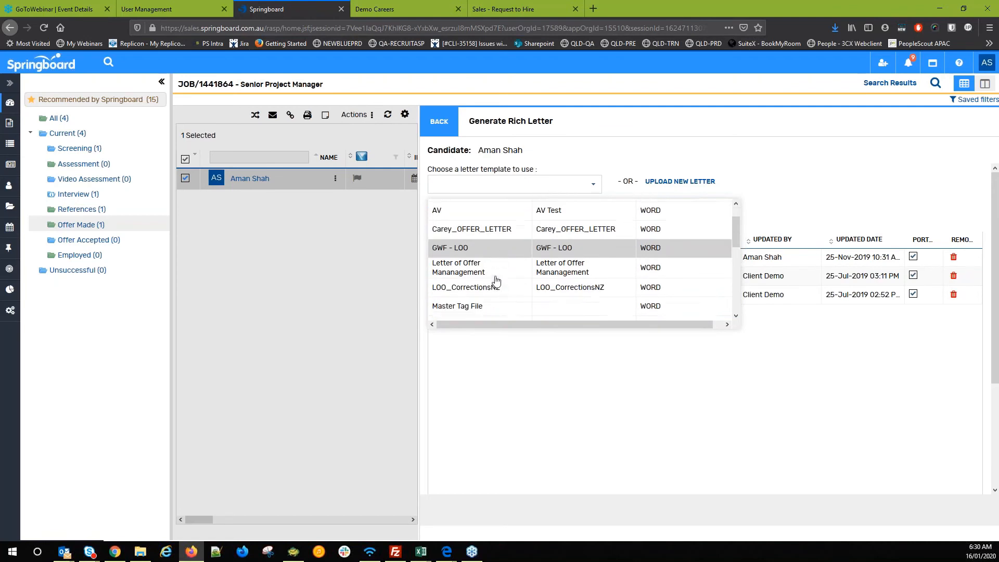
scroll(496, 281, down, 3)
click(496, 278)
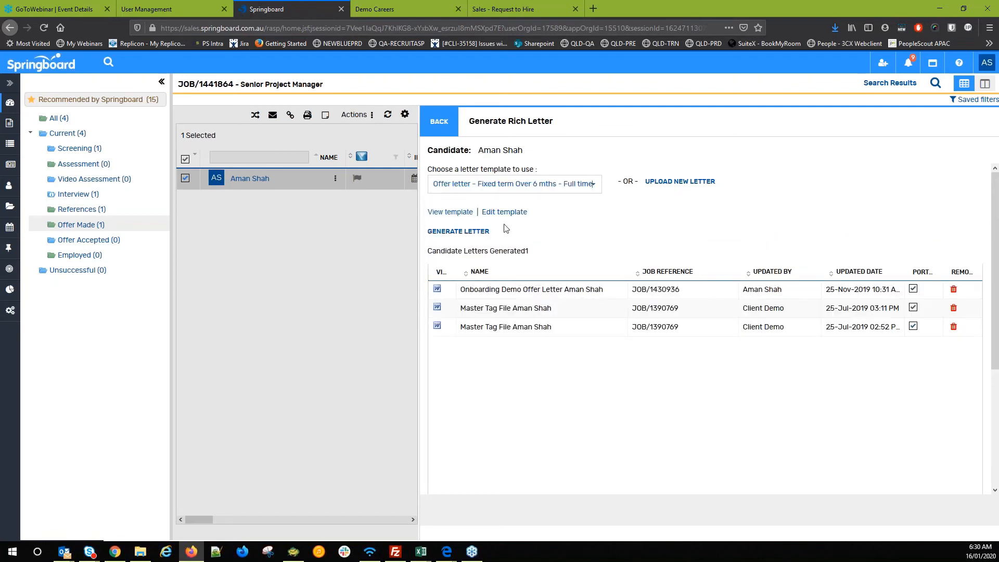
click(452, 231)
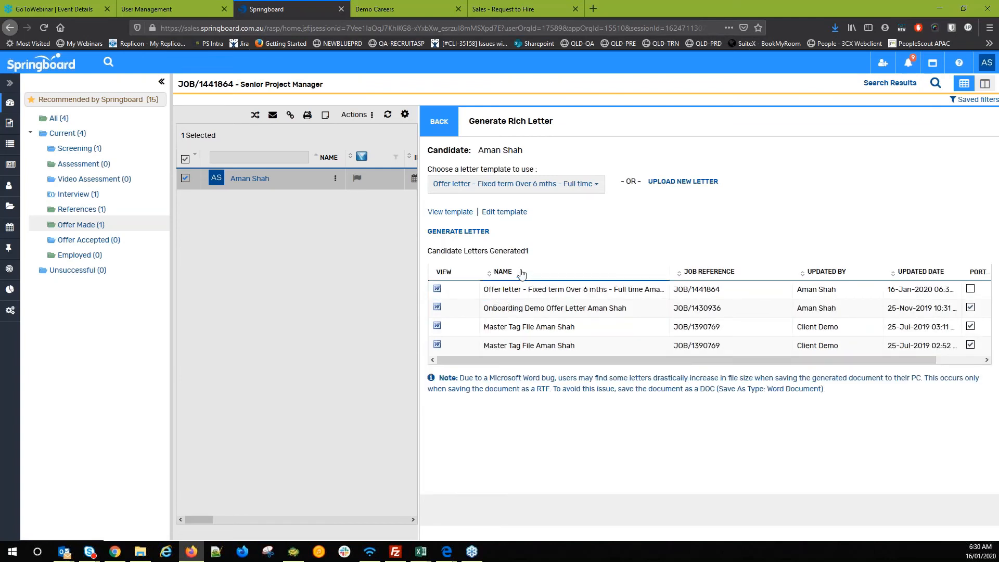
- Check the new letter's name in Candidate Letters Generated and open it in Word
drag(508, 290, 675, 306)
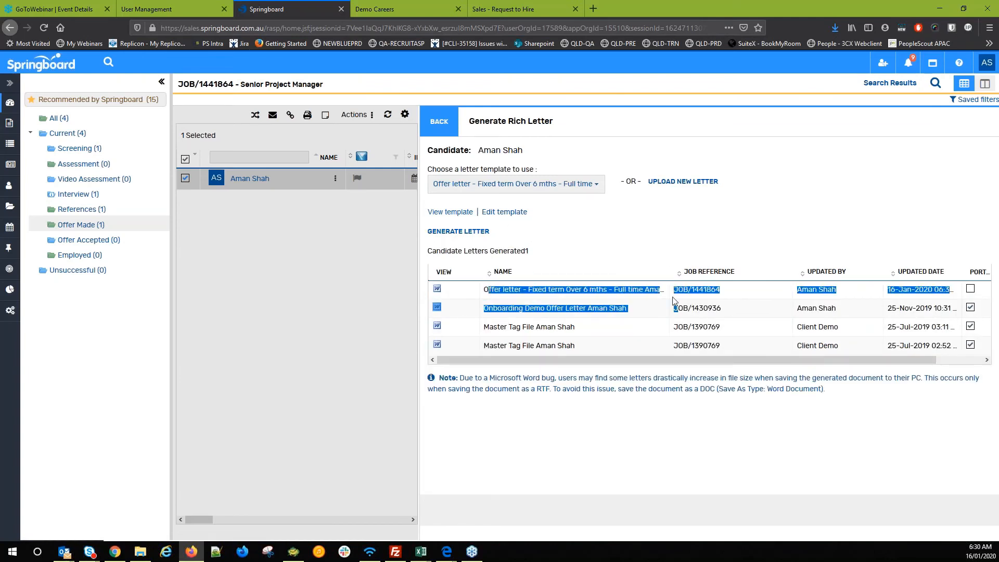
click(658, 299)
triple_click(566, 300)
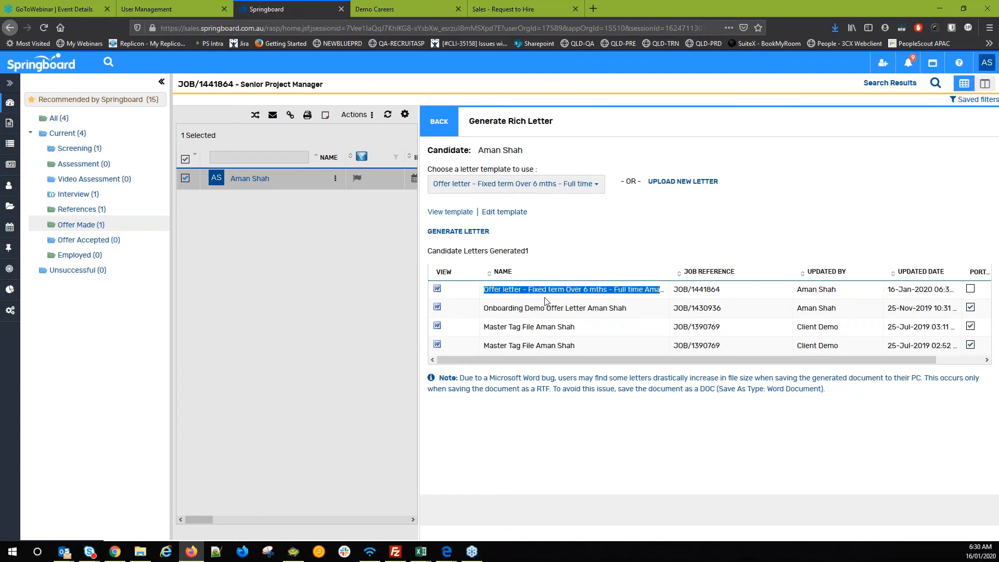
double_click(544, 300)
triple_click(543, 299)
click(523, 296)
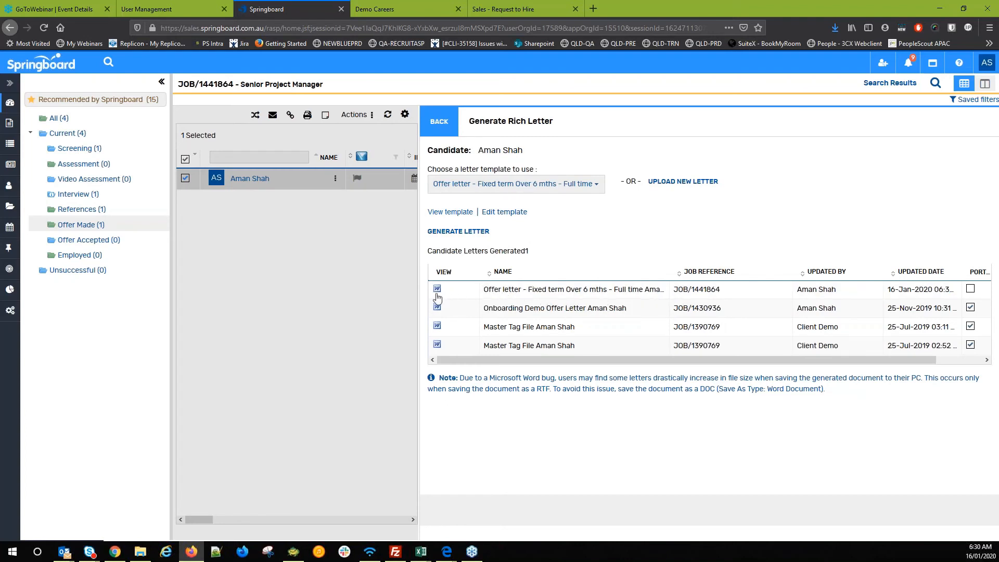
click(438, 290)
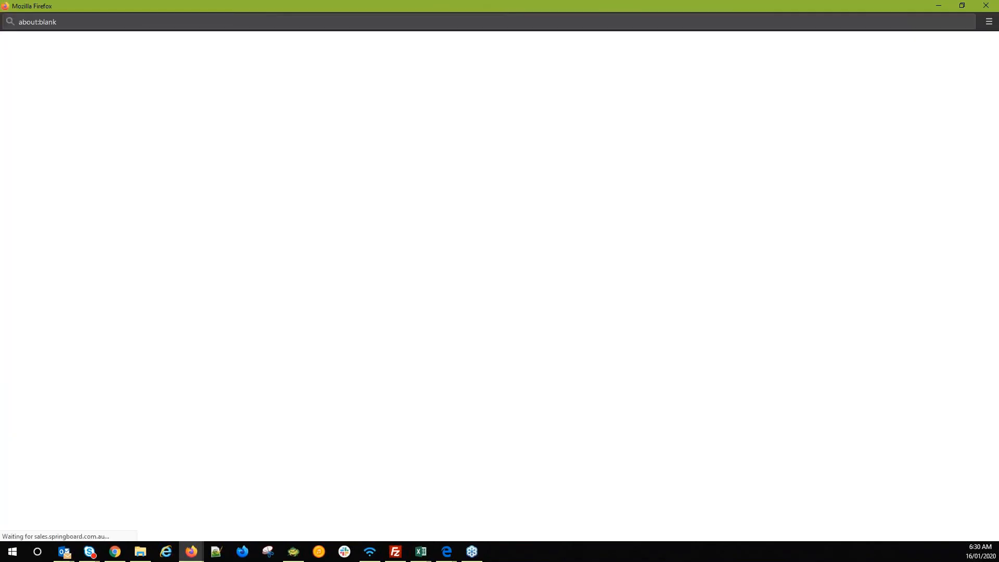
- Open the RTF letter in Word and check its JOB/1441864 reference, candidate name, Project title and VIC location
click(806, 380)
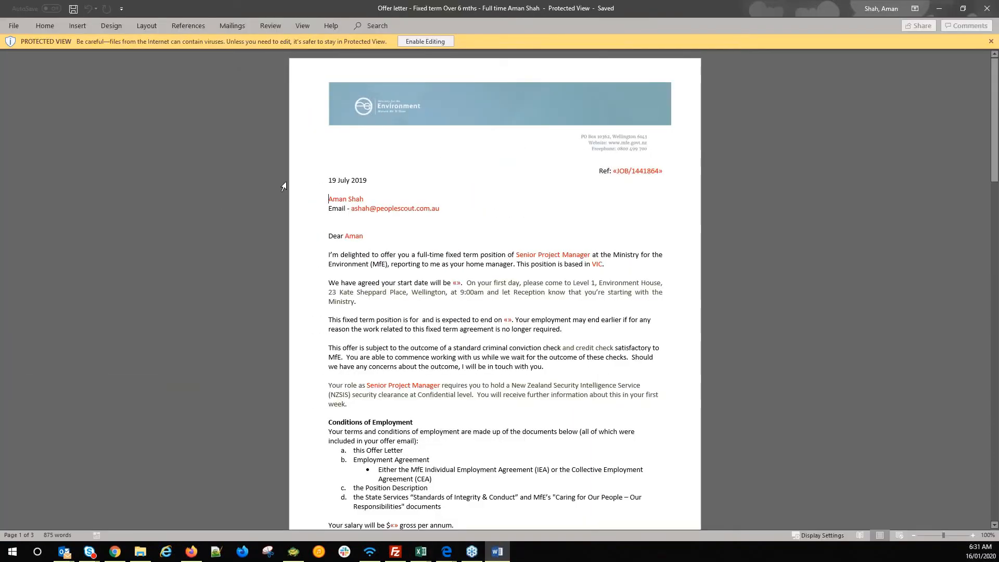
click(640, 168)
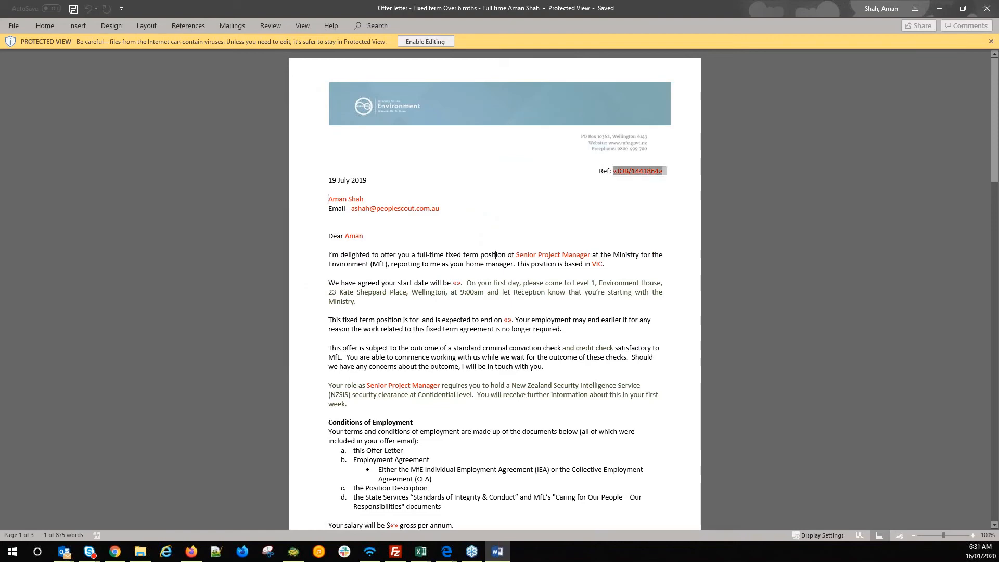
scroll(640, 168, down, 3)
click(334, 122)
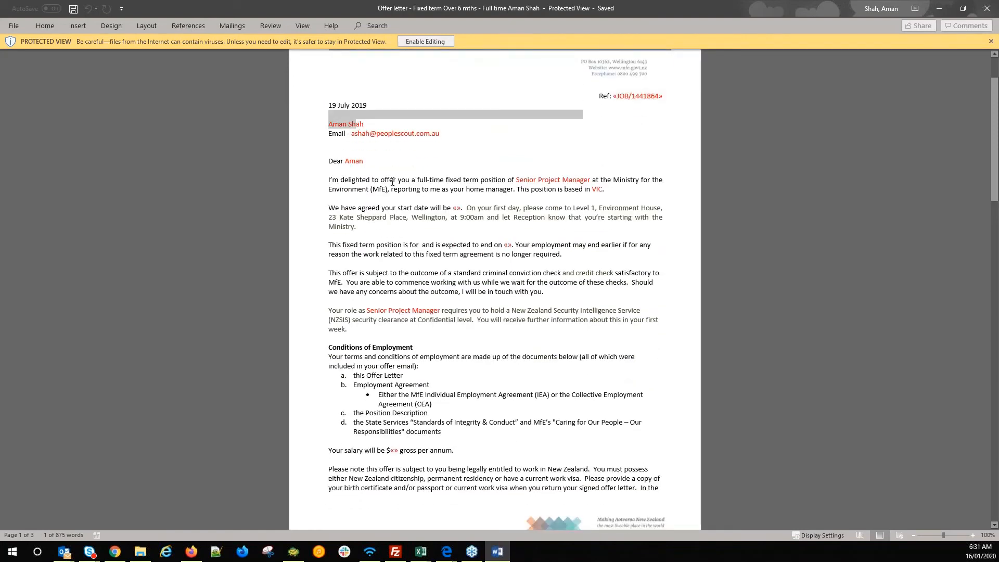
scroll(334, 122, down, 2)
double_click(555, 129)
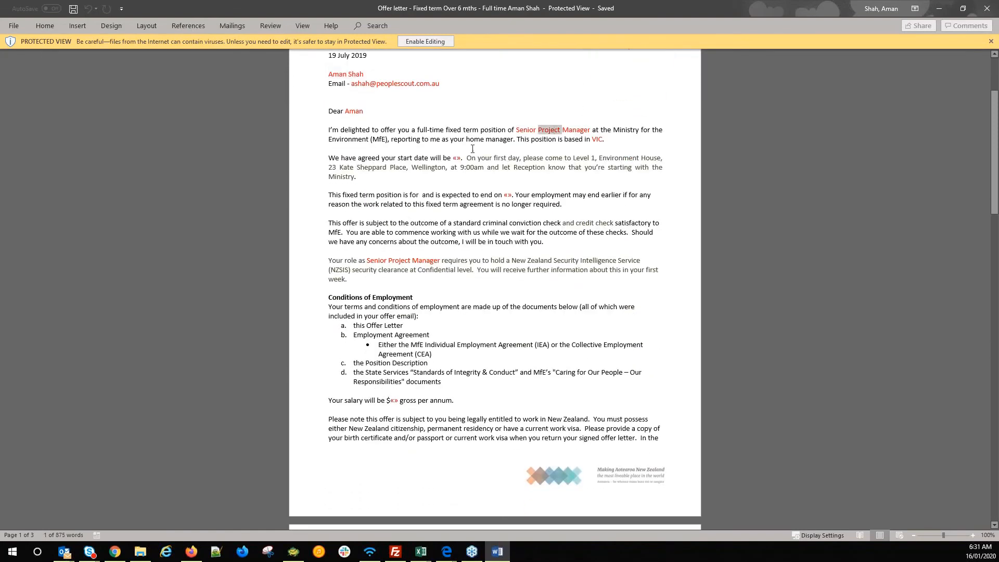
double_click(596, 139)
scroll(497, 267, down, 8)
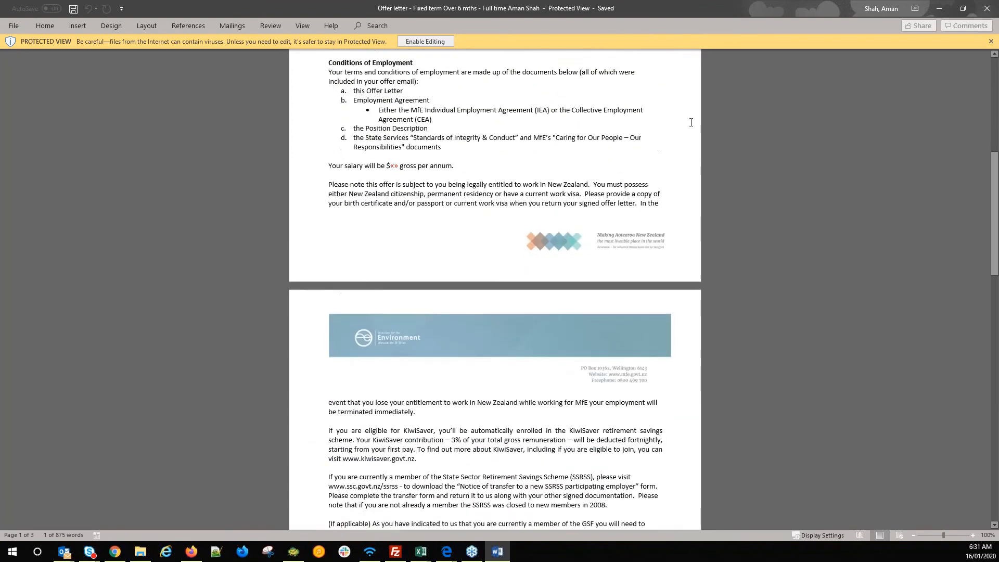
scroll(692, 122, up, 6)
drag(709, 9, 229, 445)
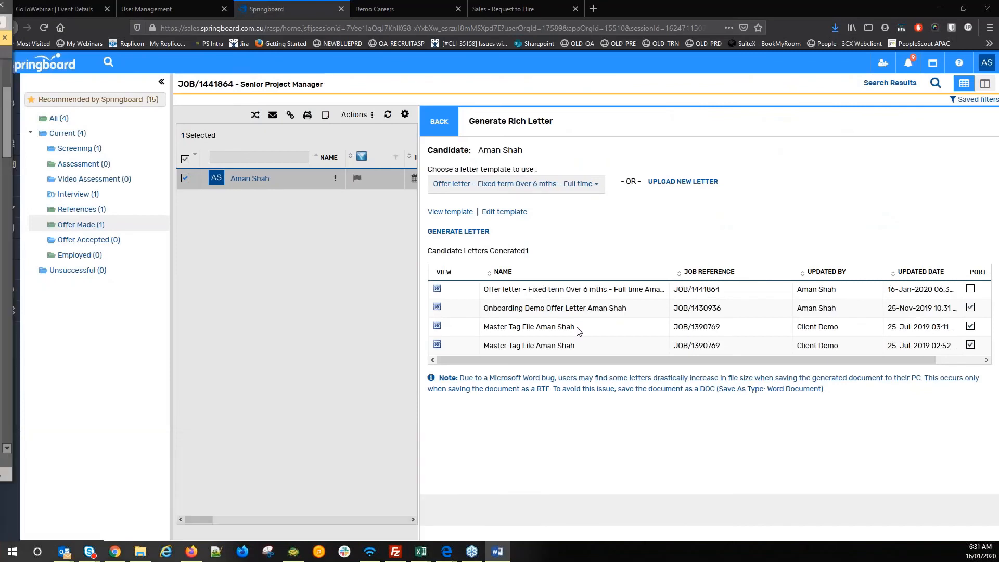
- Tick PORT on the new letter, keep the Offer Accepted / Decline Offer rules, and publish it
click(971, 289)
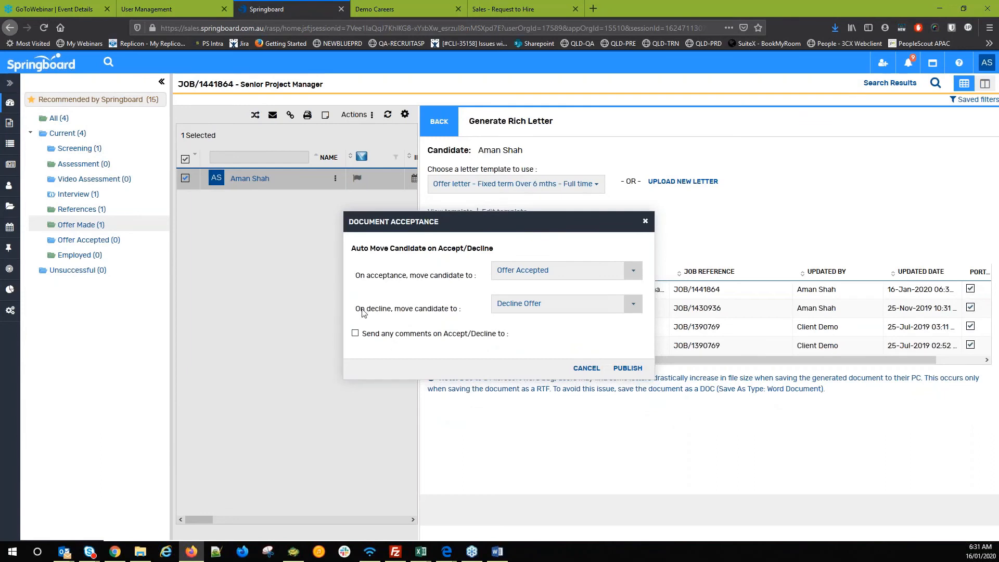
drag(389, 275, 442, 276)
drag(390, 309, 530, 317)
click(549, 327)
drag(370, 307, 488, 317)
click(488, 316)
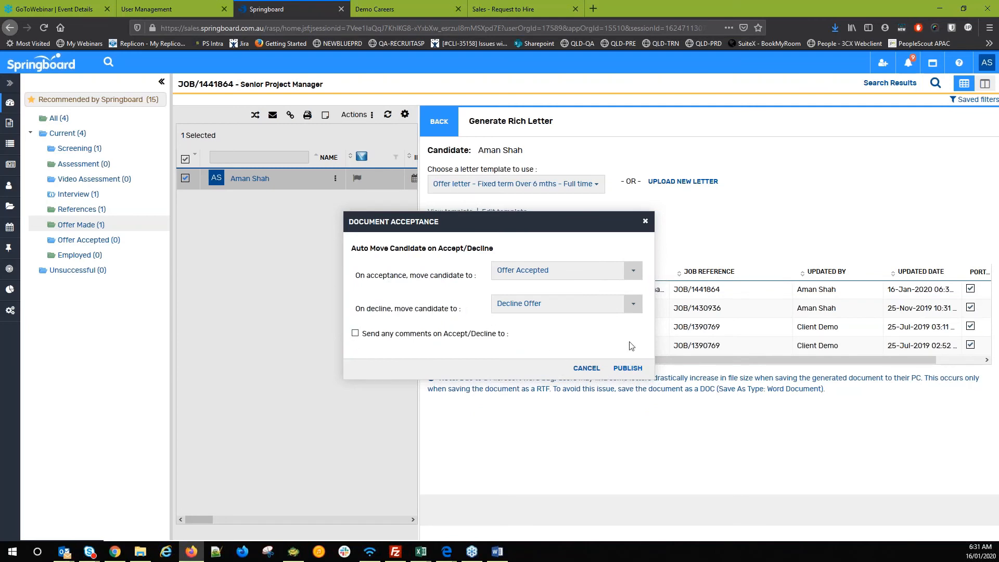
click(627, 368)
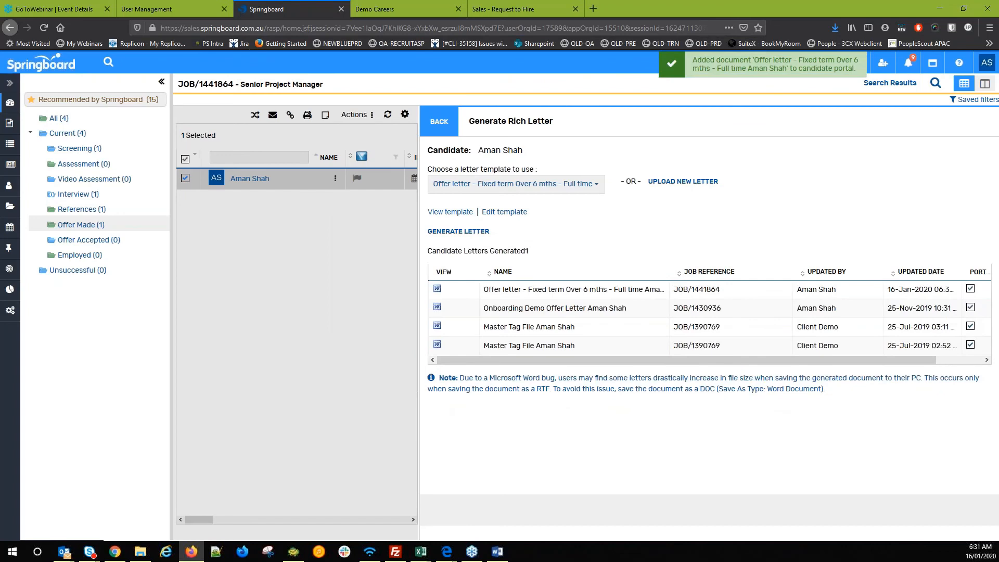
click(418, 5)
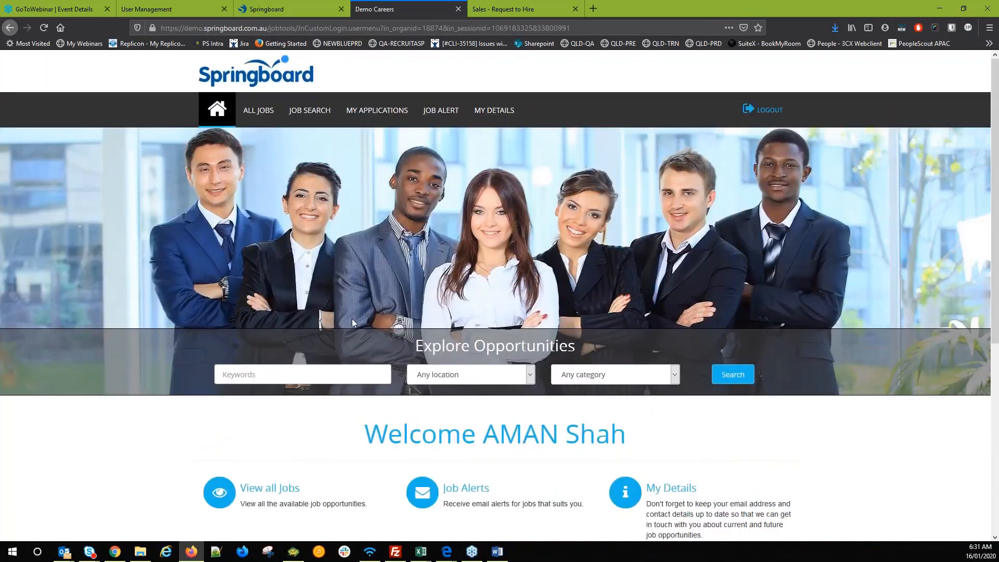
- Reload the Demo Careers portal and open the Starting with Us page listing the onboarding offer
key(F5)
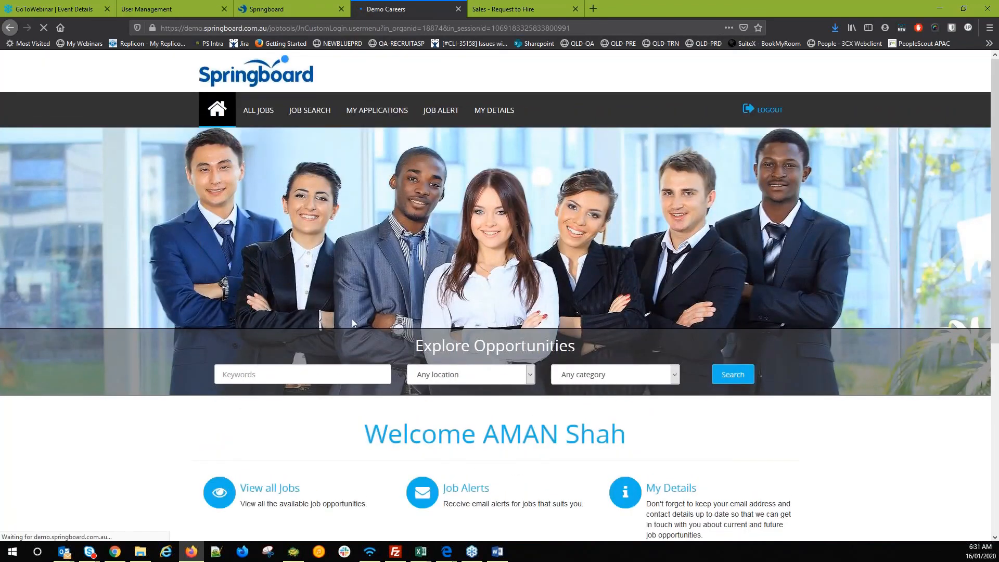
scroll(332, 311, down, 1)
scroll(286, 387, down, 3)
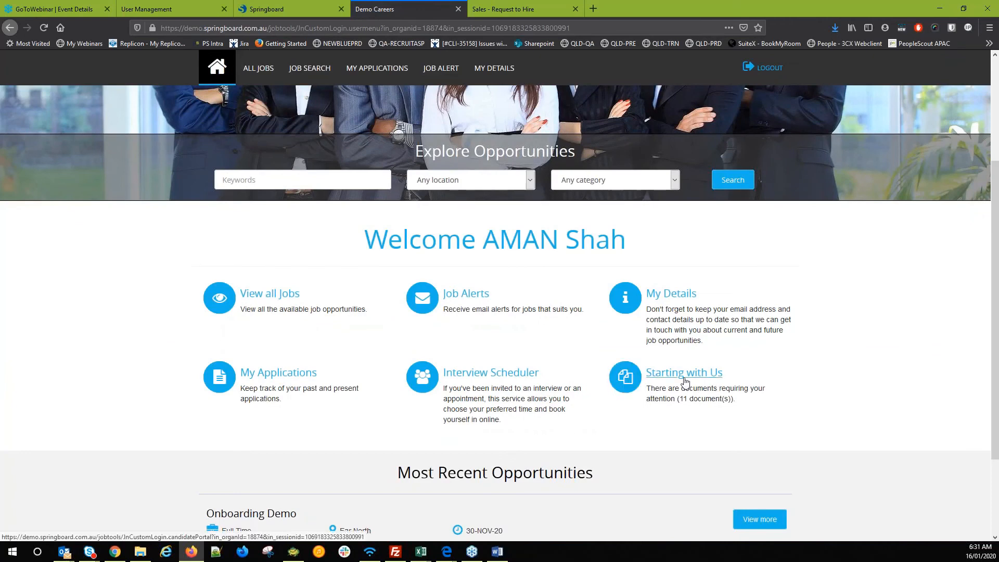
drag(681, 388, 746, 421)
click(745, 422)
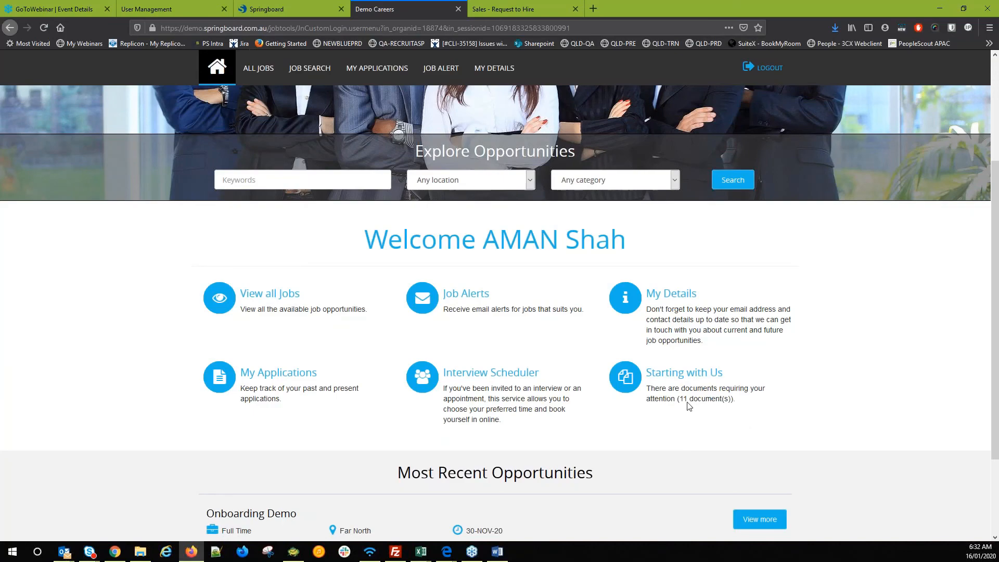
click(679, 373)
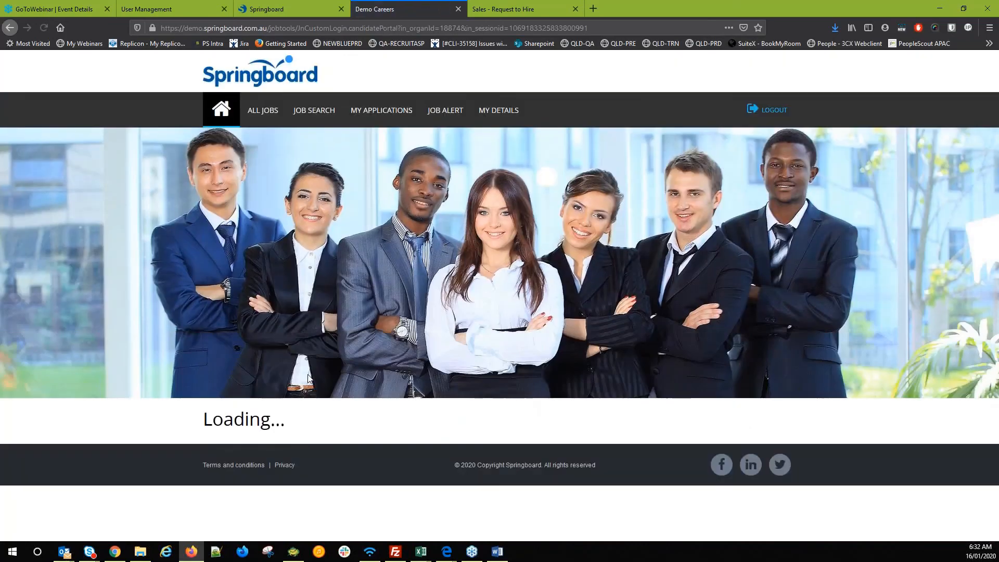
scroll(307, 379, down, 5)
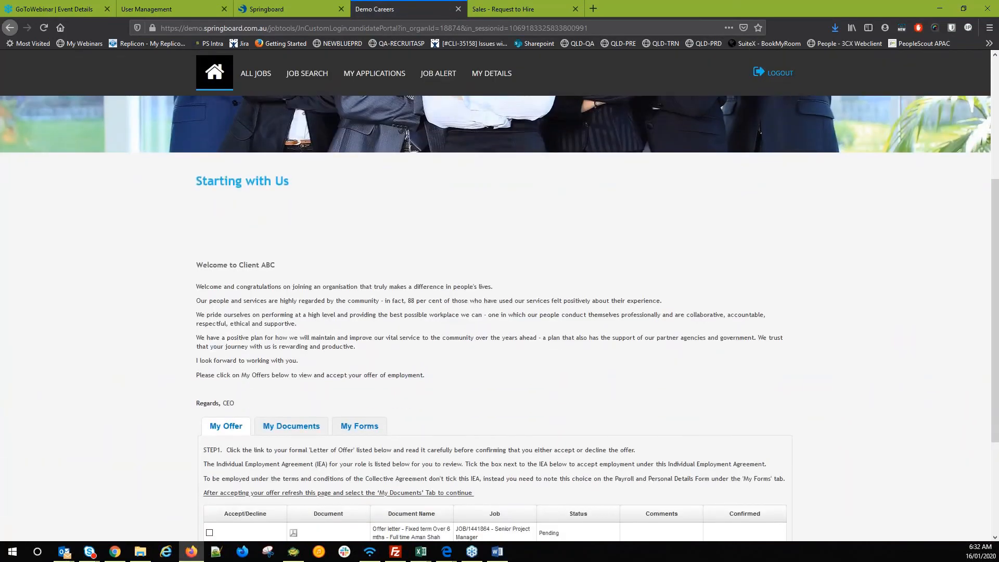
scroll(294, 368, down, 3)
drag(311, 384, 316, 414)
click(363, 412)
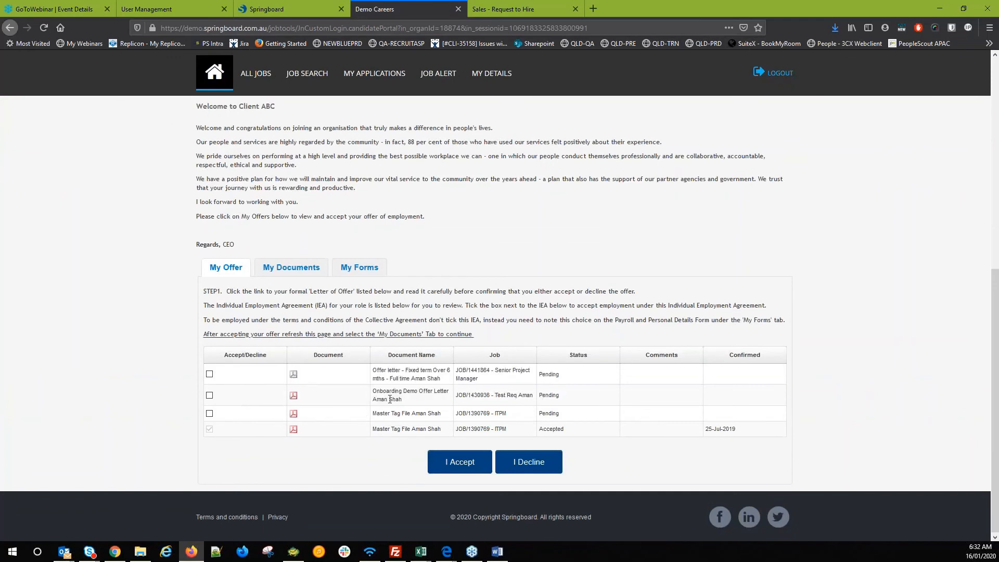
double_click(390, 394)
click(396, 416)
- Read the onboarding offer letter PDF, close it, then view My Documents and My Forms
click(293, 396)
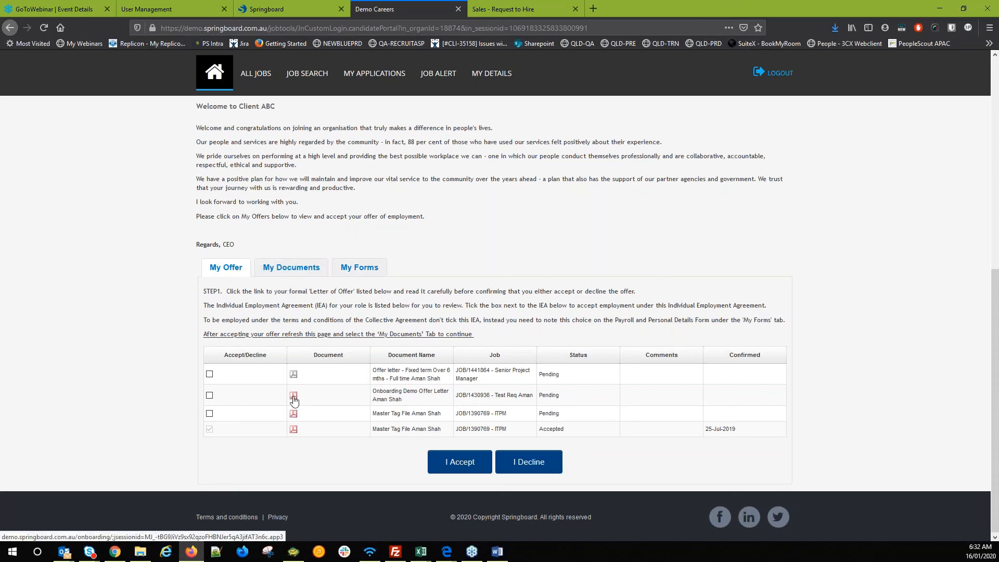
scroll(320, 350, down, 7)
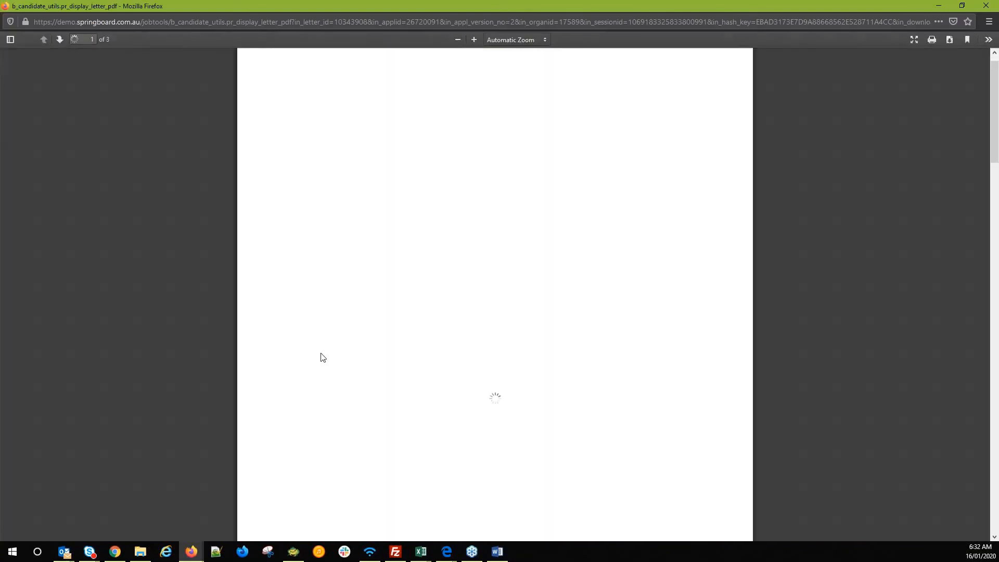
scroll(320, 344, up, 4)
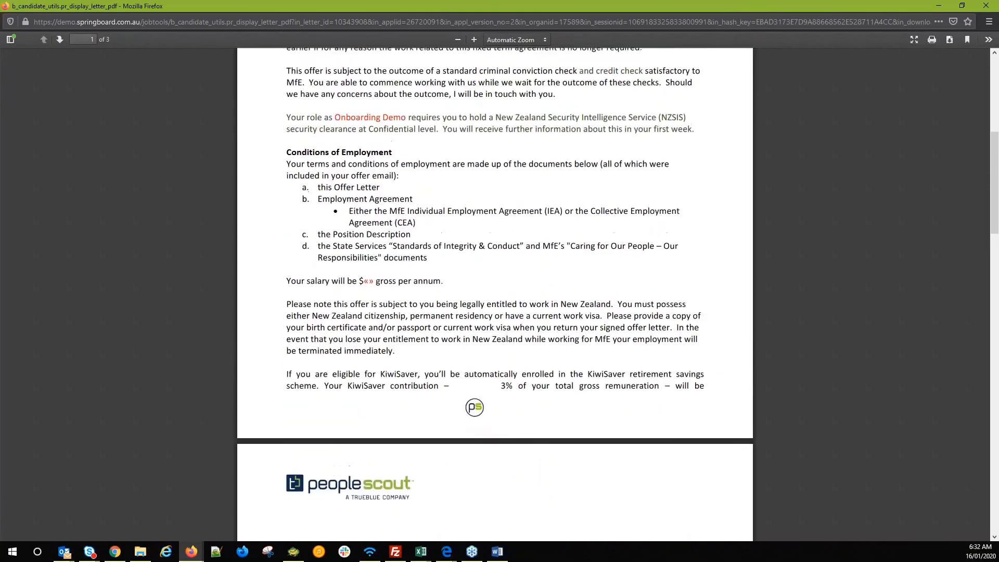
scroll(934, 108, up, 3)
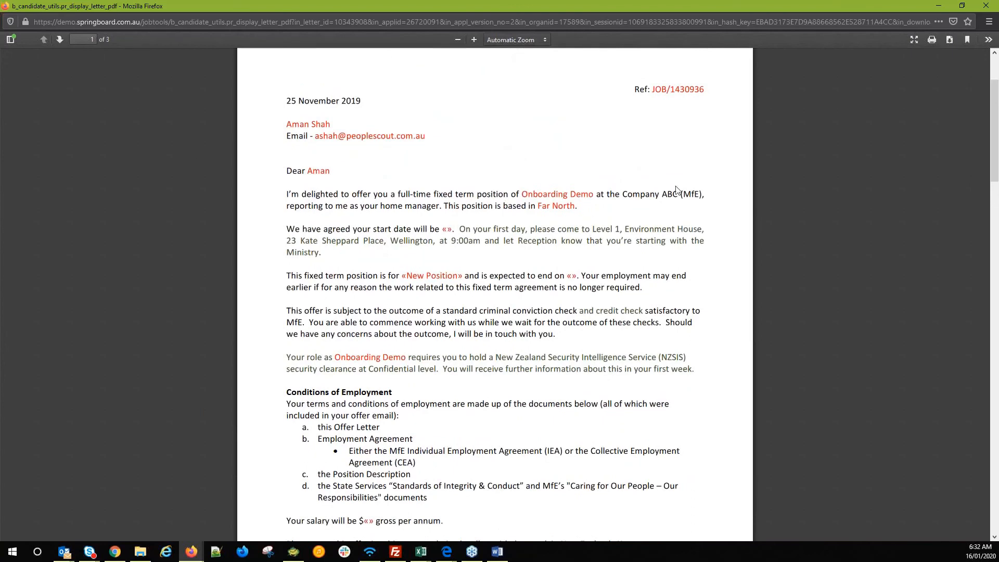
click(993, 7)
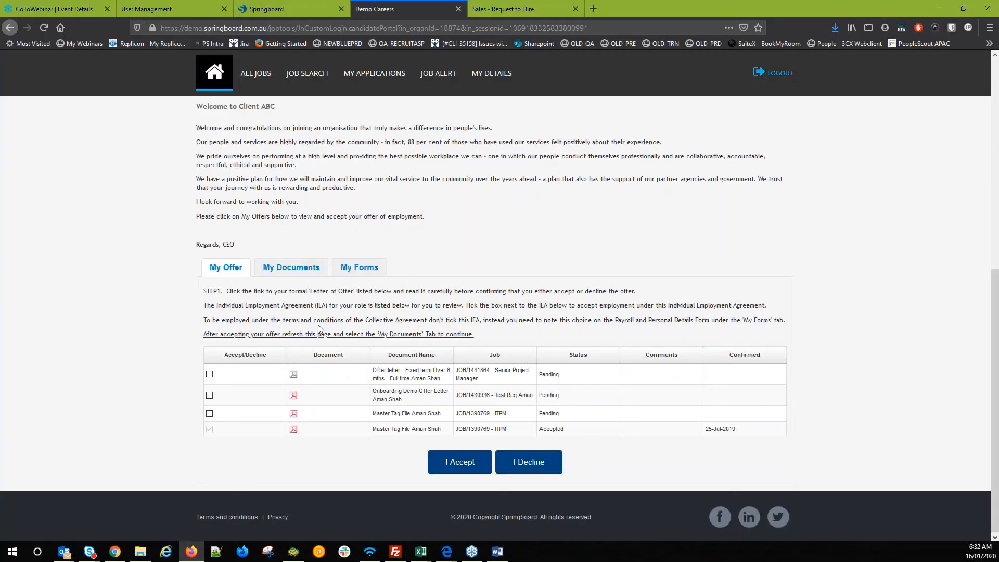
click(292, 267)
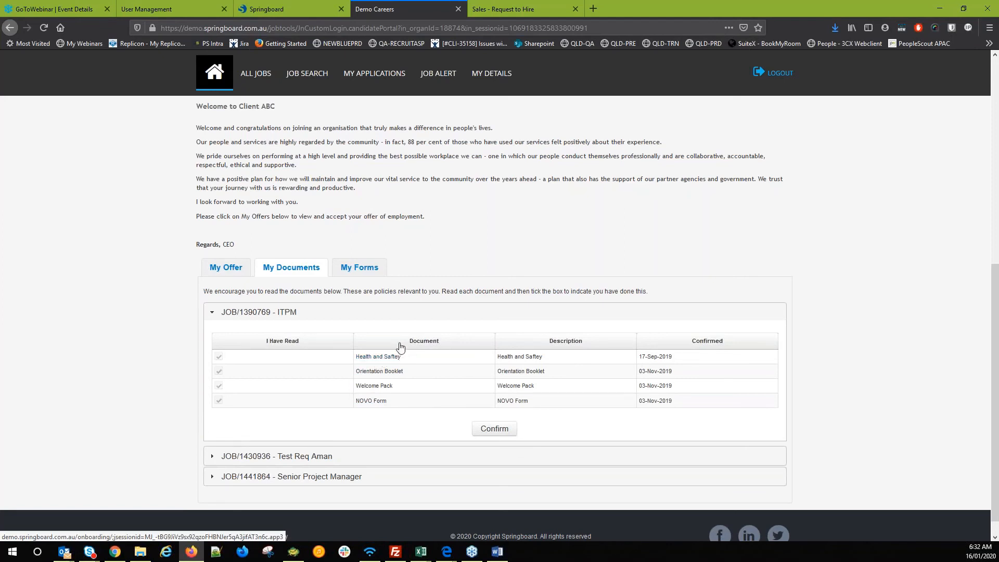
click(358, 268)
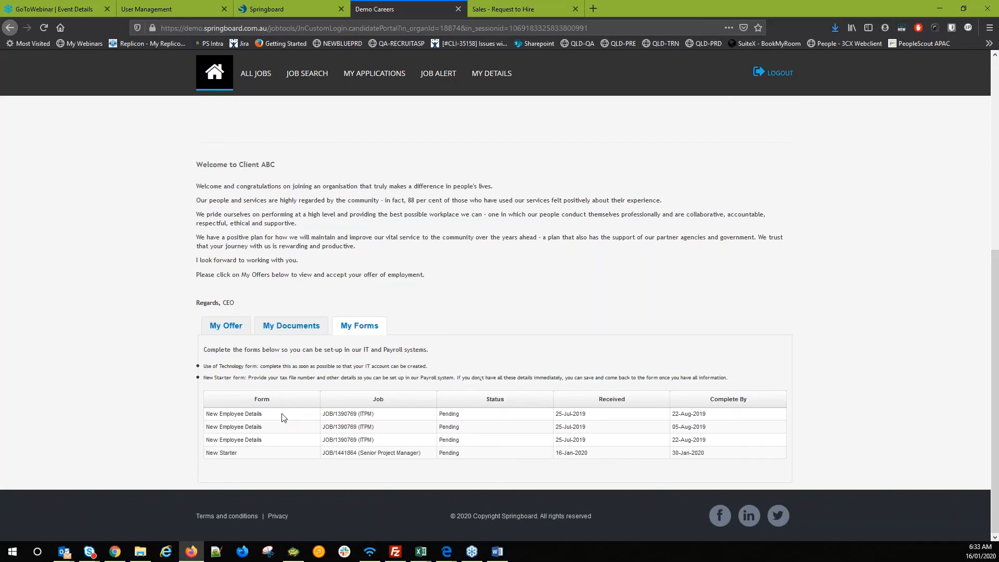
- Return to the recruiter site and go to the Candidates search page
click(261, 8)
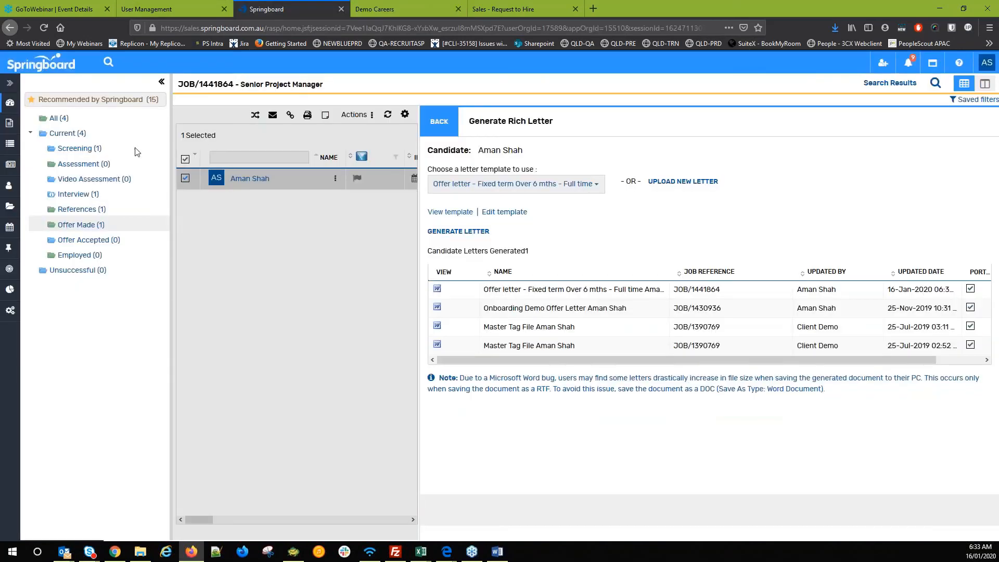
click(11, 165)
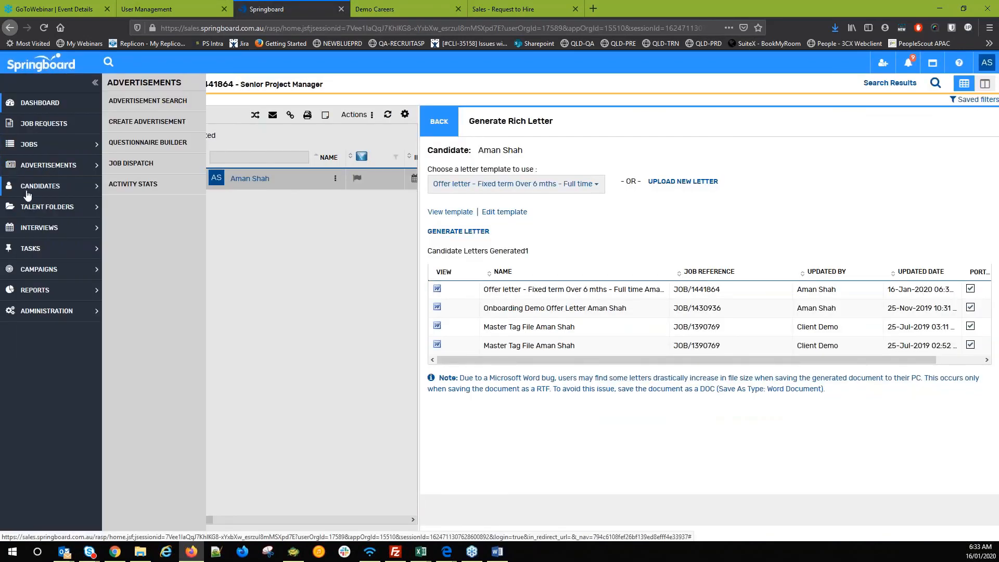
click(27, 195)
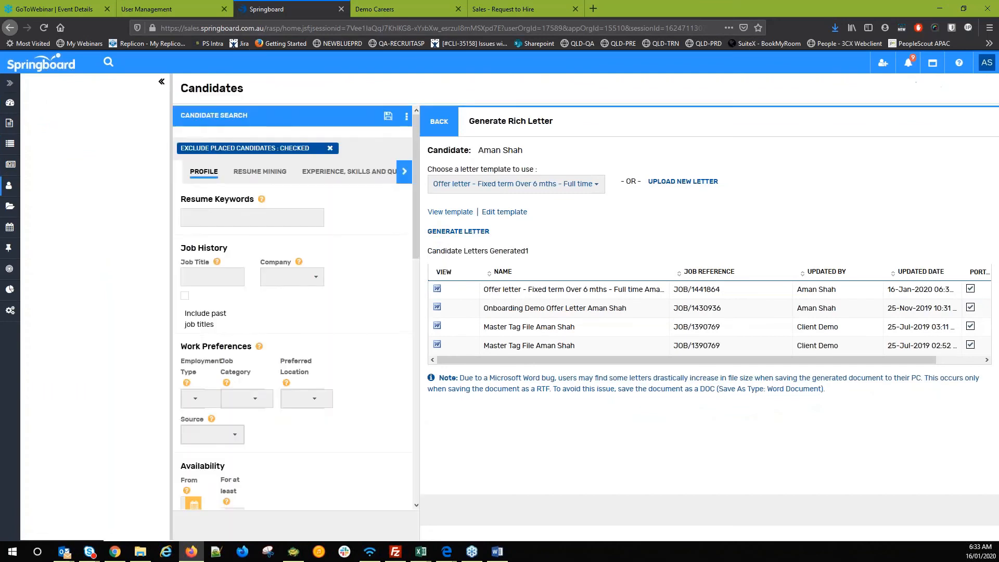
mouse_move(19, 188)
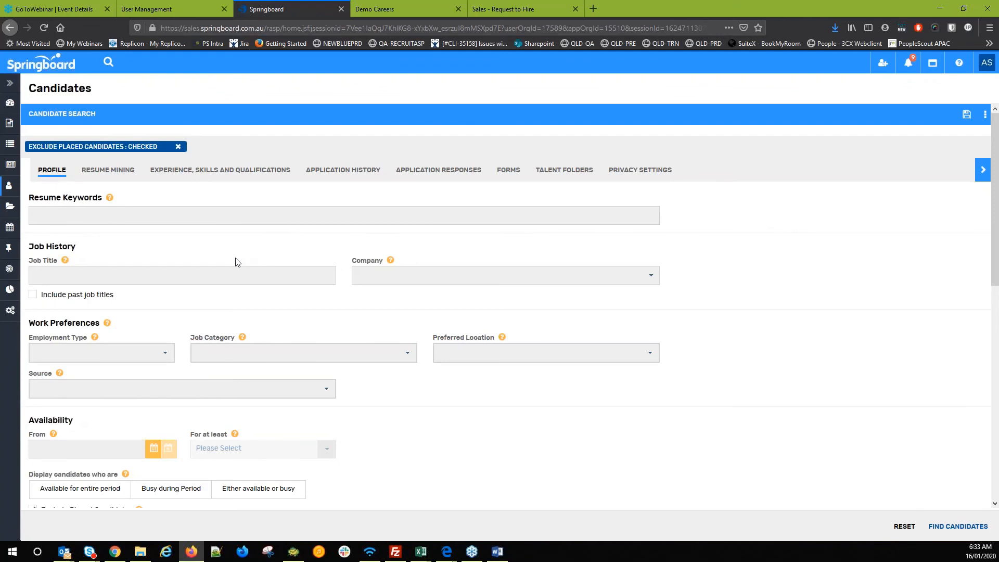
- Enter 'Implementation' in Resume Keywords and 'Consultant' in Job Title
right_click(126, 222)
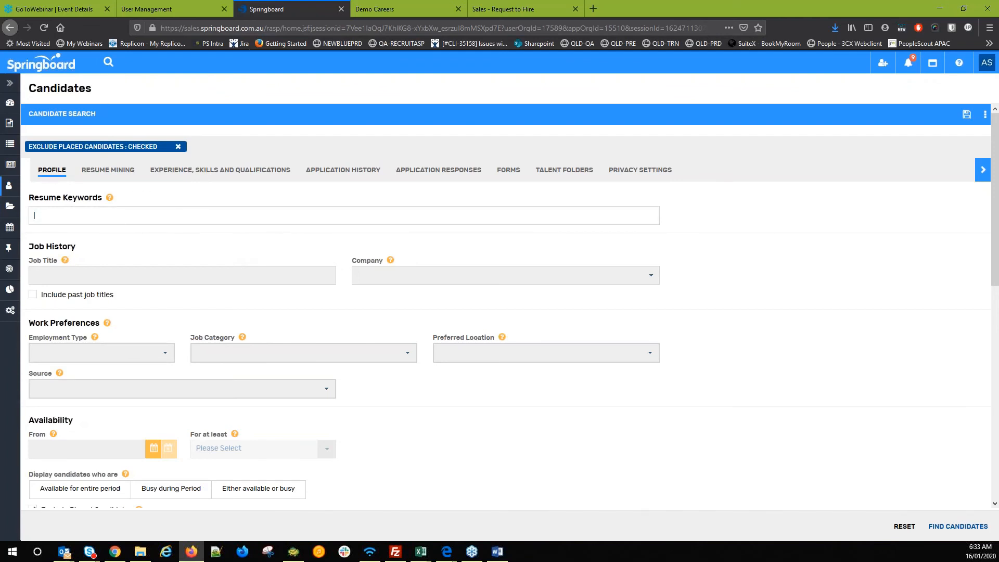
click(90, 232)
click(79, 219)
text(Imp)
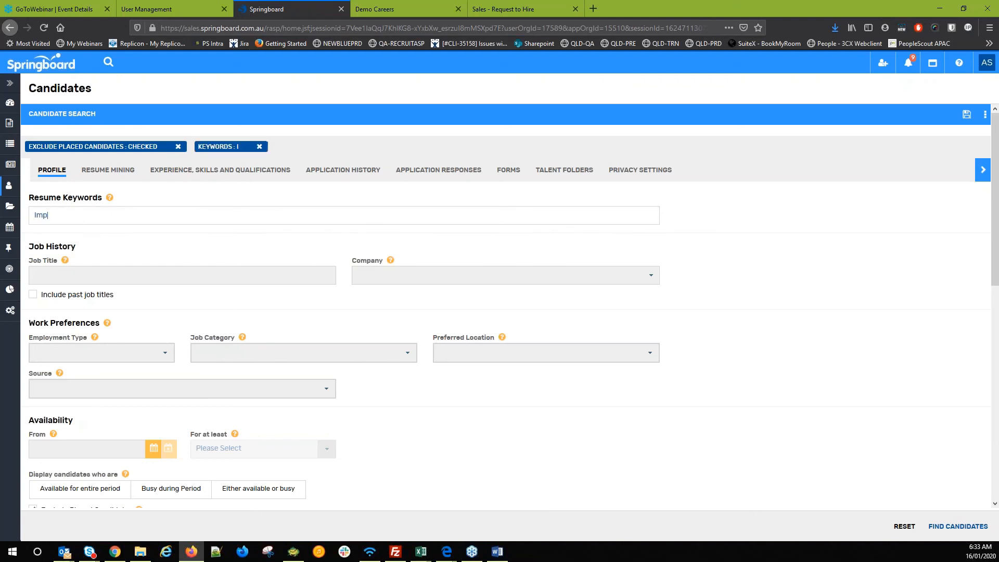
text(lementation)
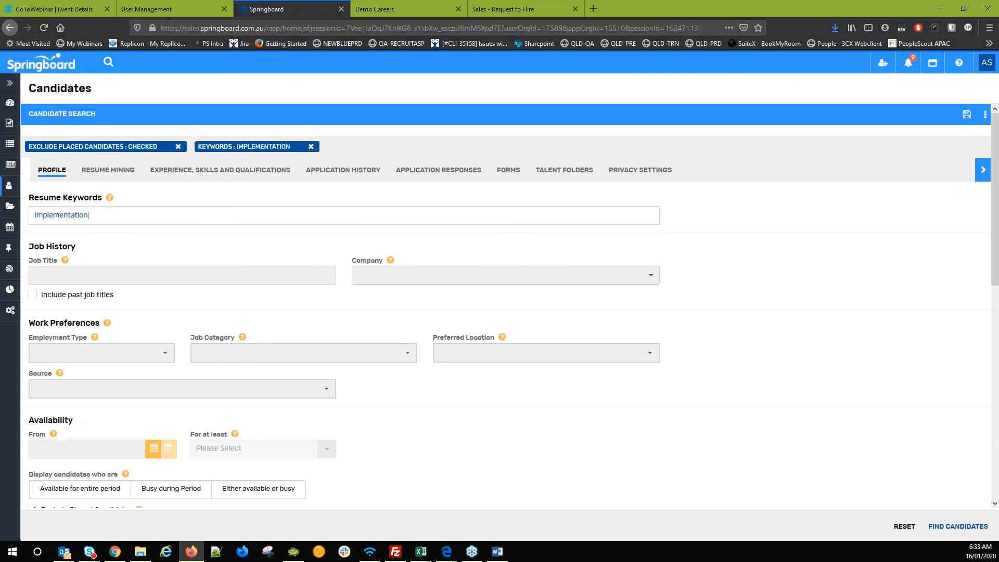
click(178, 278)
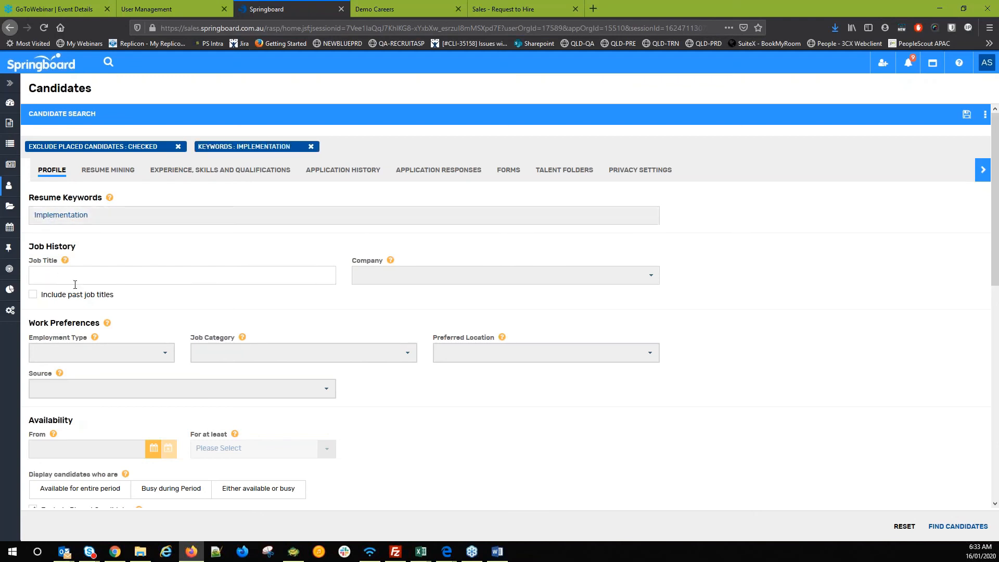
scroll(75, 285, down, 3)
text(Con)
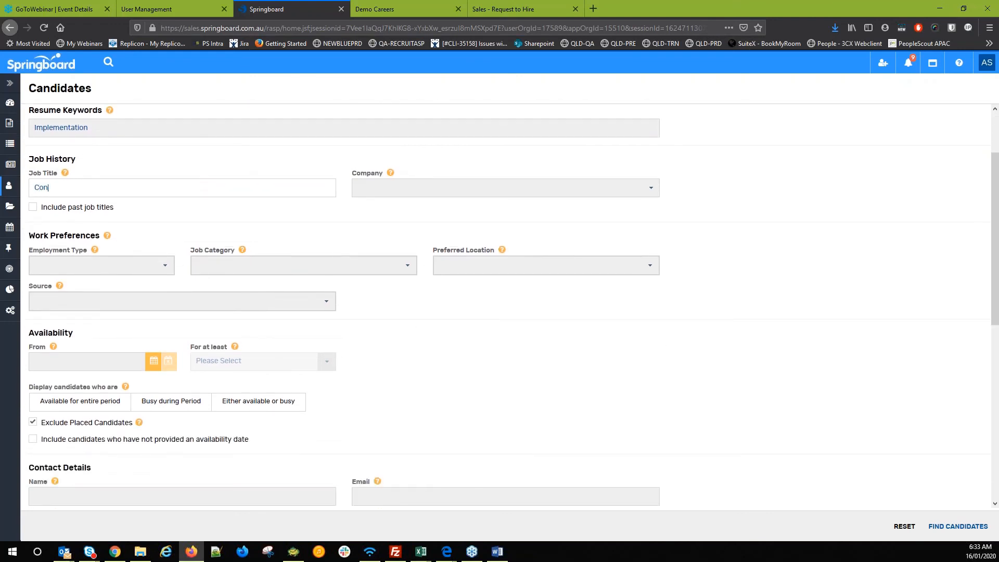
text(sultant)
drag(351, 244, 224, 279)
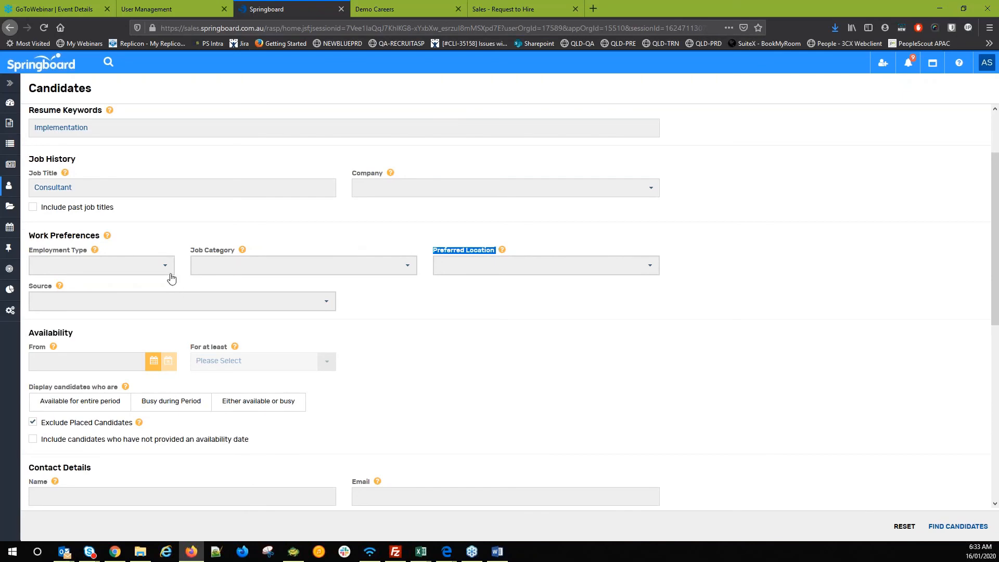
scroll(167, 274, up, 3)
scroll(155, 276, down, 3)
scroll(66, 359, down, 6)
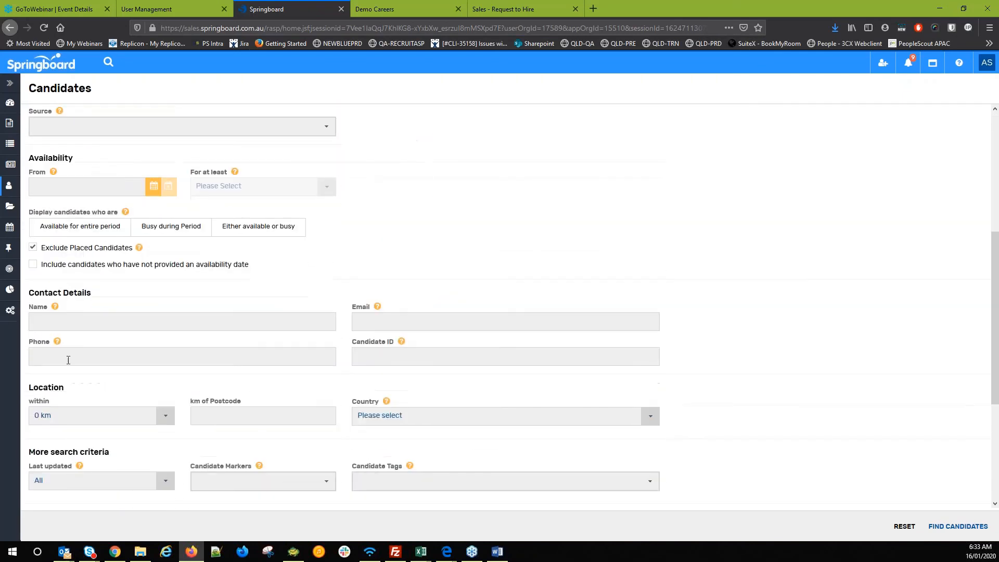
scroll(82, 397, up, 10)
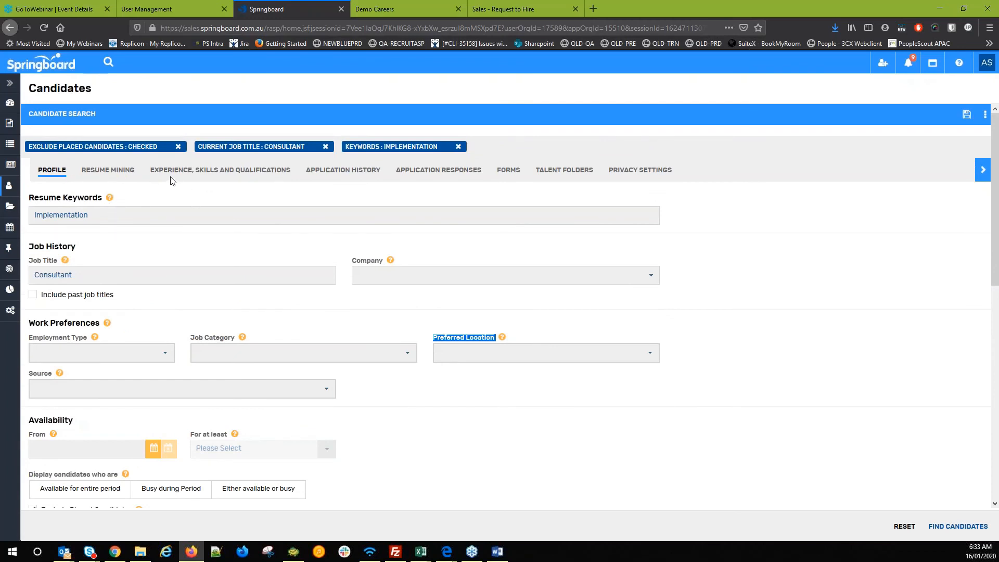
- Leave Application Responses unset, find candidates, select the single Avery Environmental Services match, and return to criteria
click(408, 177)
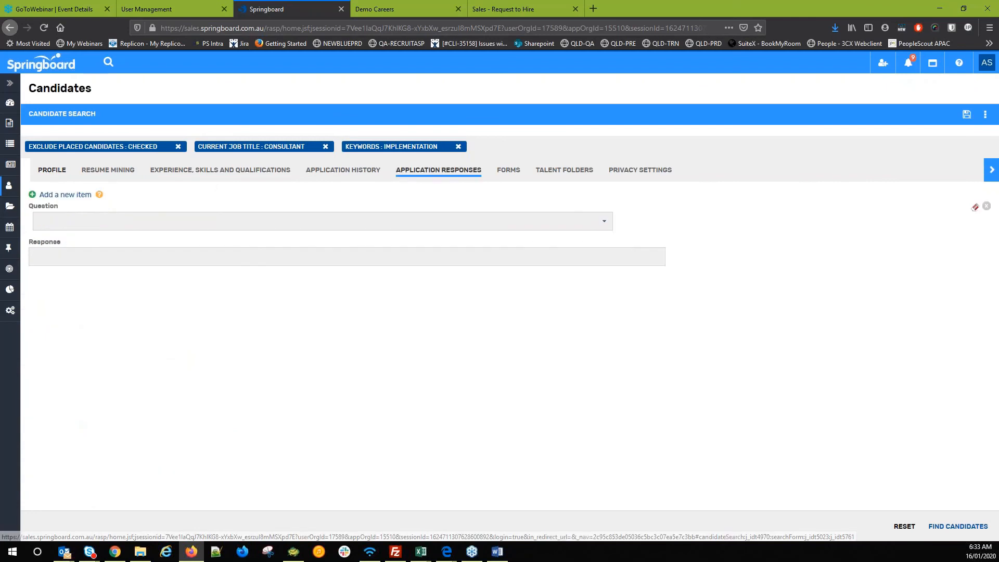
click(602, 221)
scroll(501, 279, down, 2)
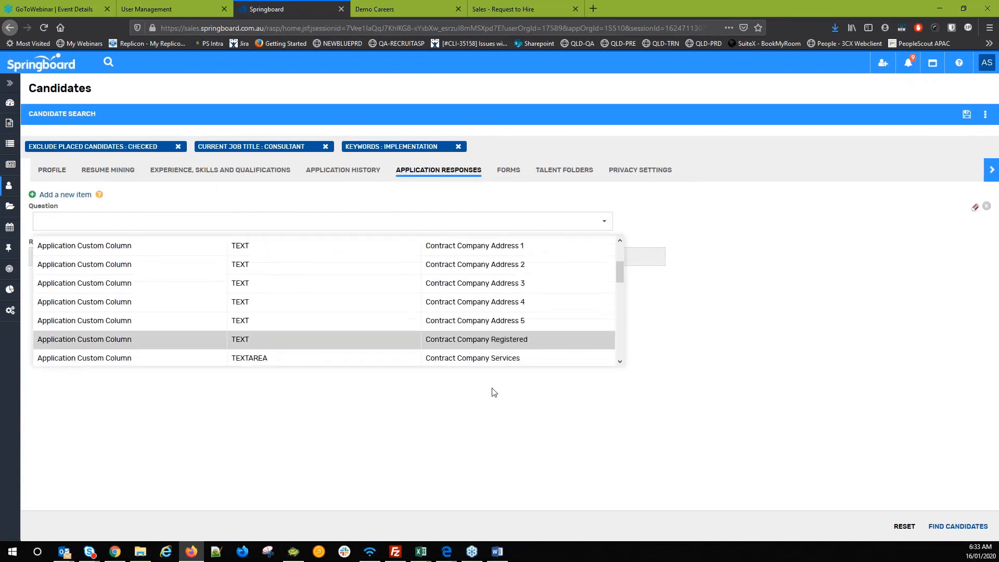
click(669, 205)
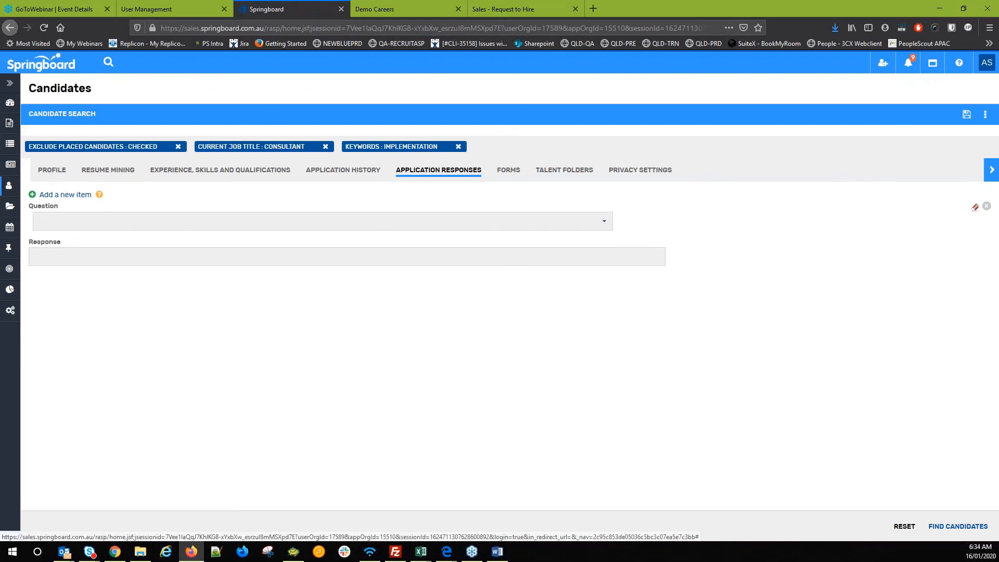
click(948, 527)
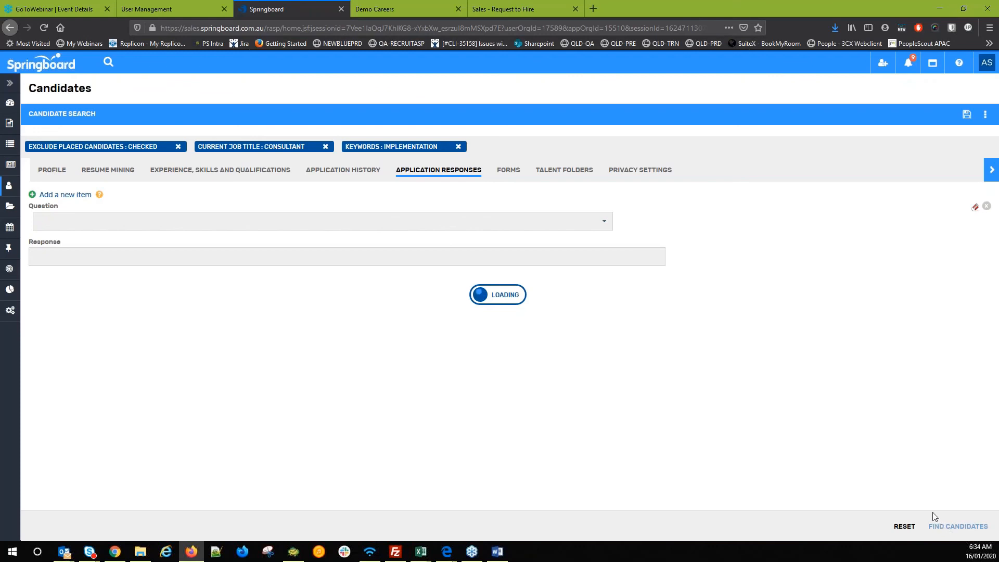
click(179, 174)
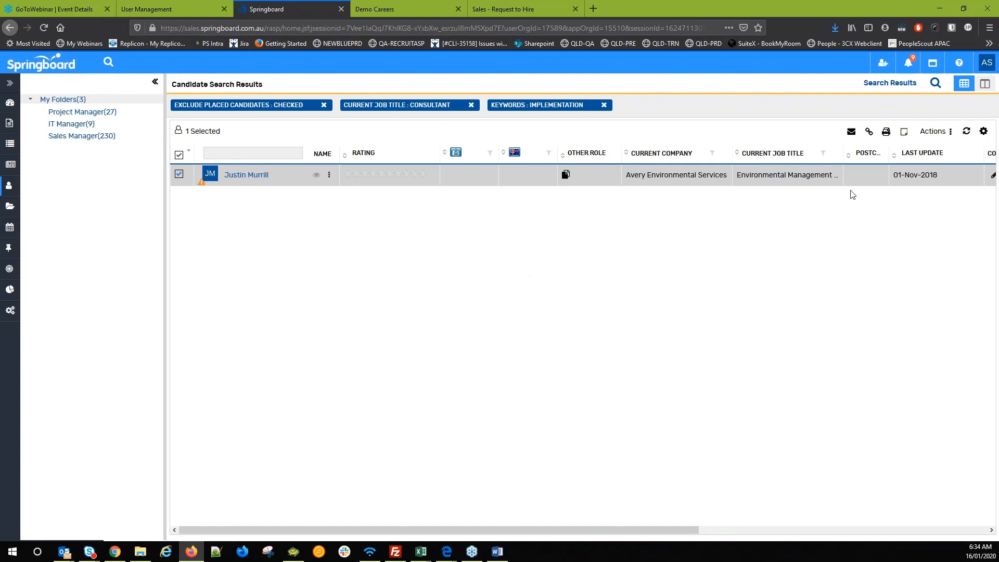
click(936, 85)
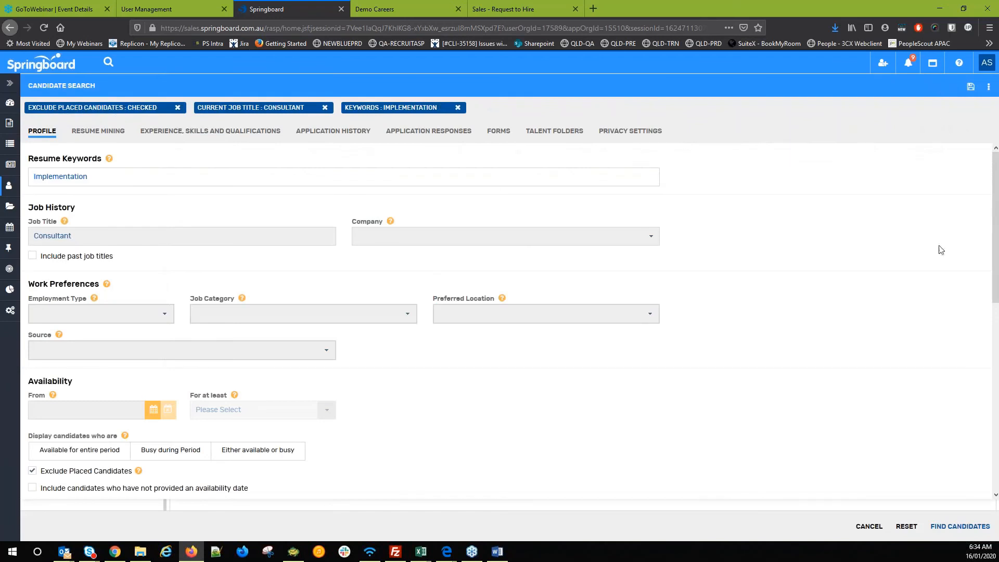
- Save the search as talent pipeline 'Test consultant', on the dashboard, alerting until 15-Feb-2020
click(970, 88)
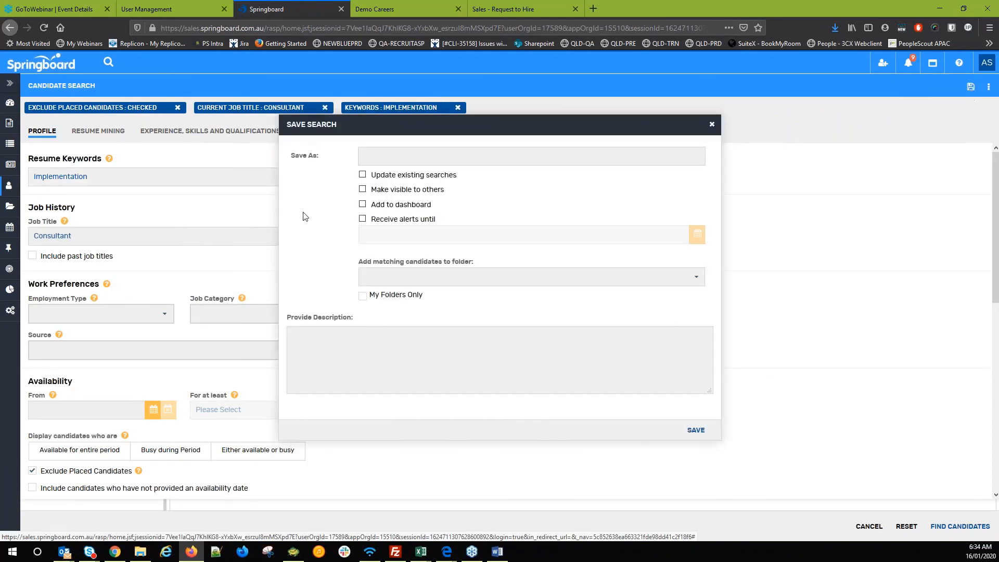
click(399, 156)
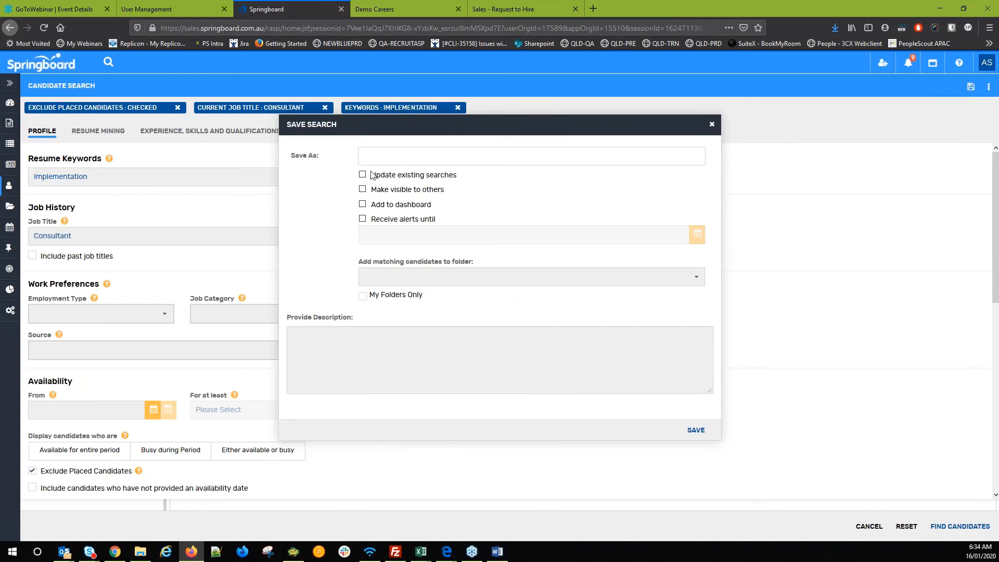
text(Test consultant)
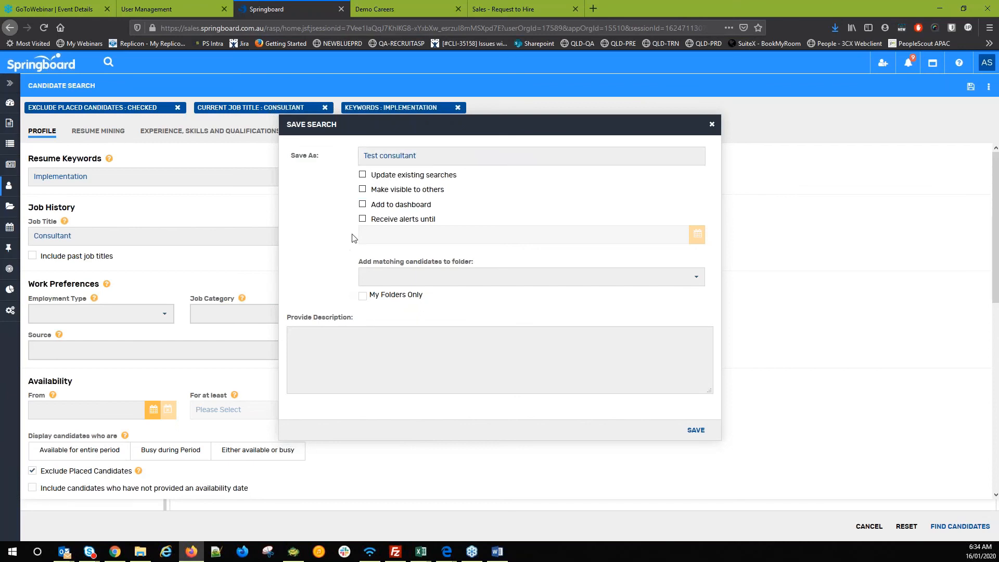
click(363, 203)
click(363, 219)
click(415, 239)
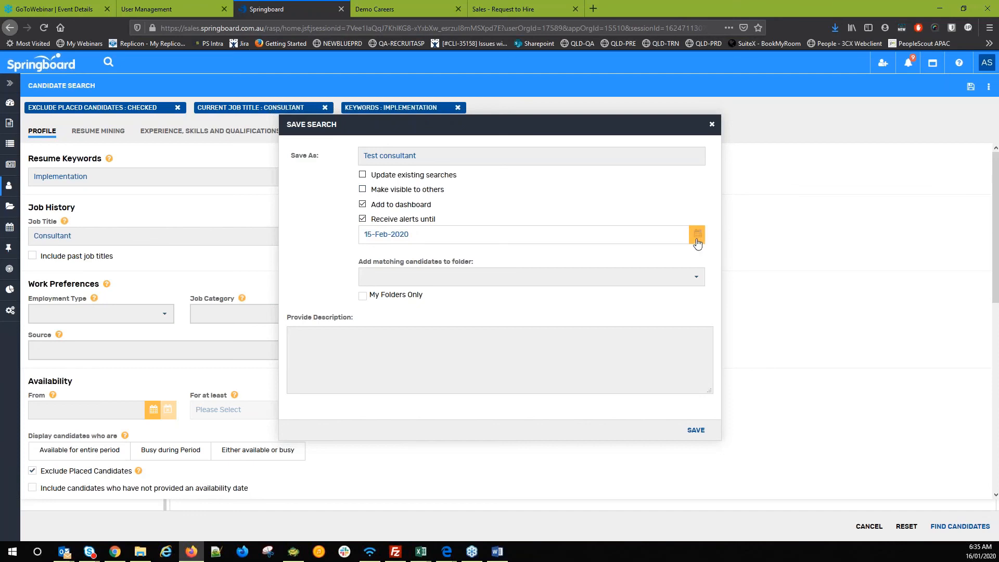
click(333, 264)
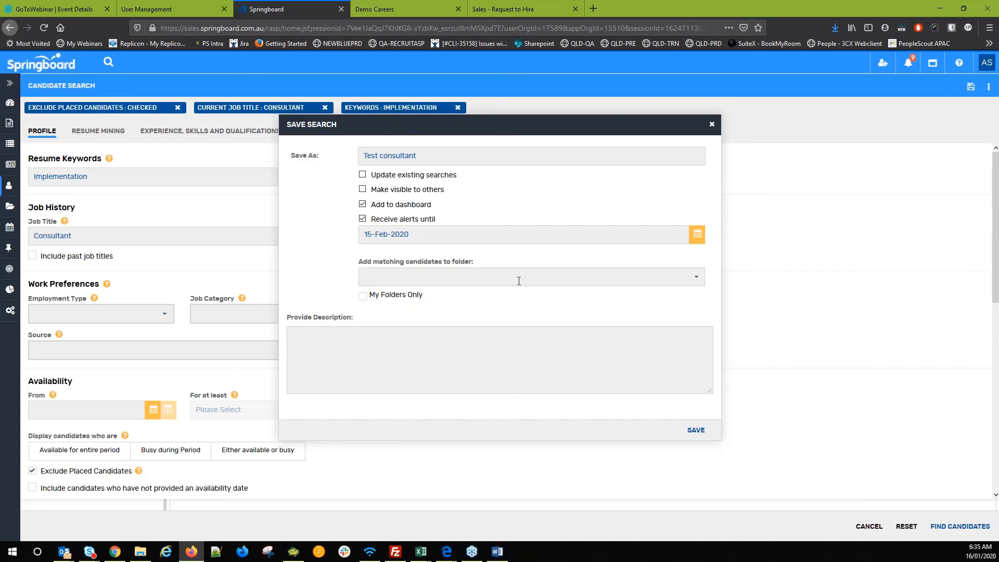
click(695, 277)
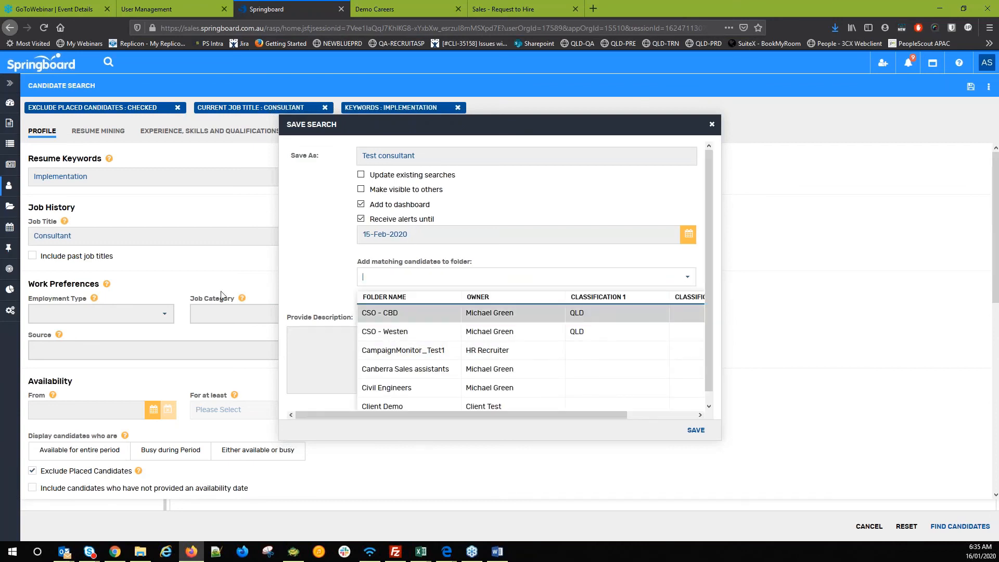
click(325, 279)
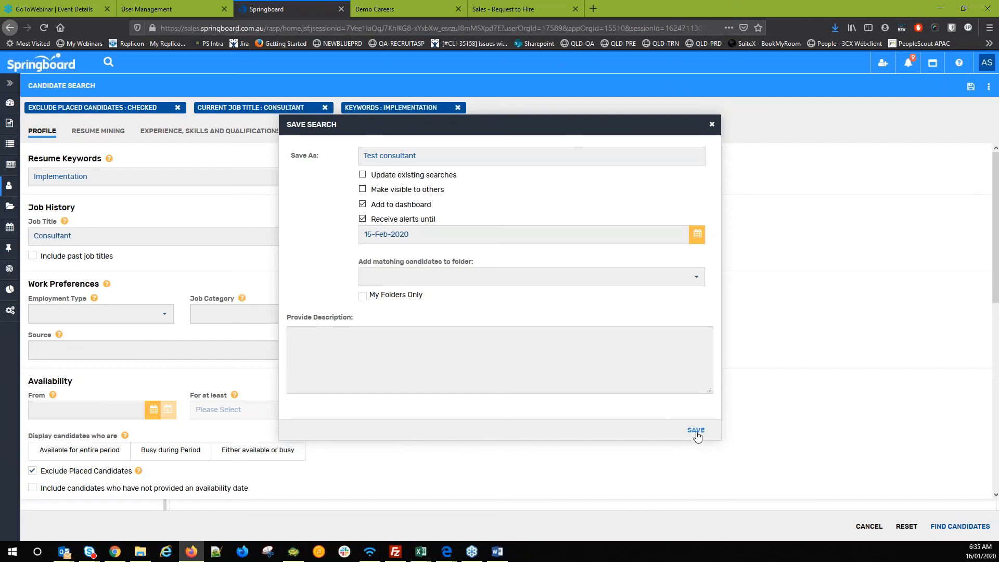
click(669, 436)
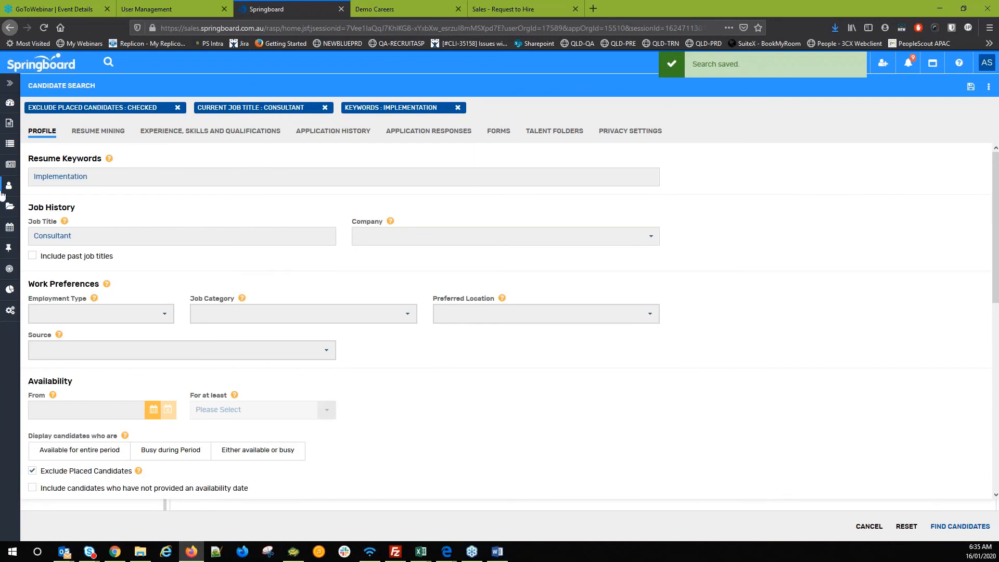
- Add the My Talent Pipelines dashlet and open Test consultant's one matching candidate
click(14, 110)
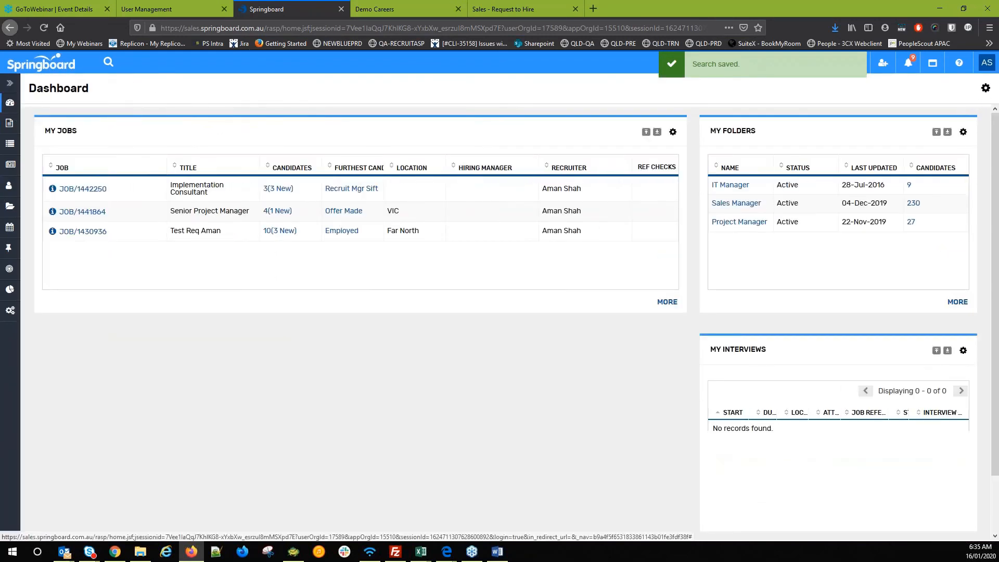
click(984, 90)
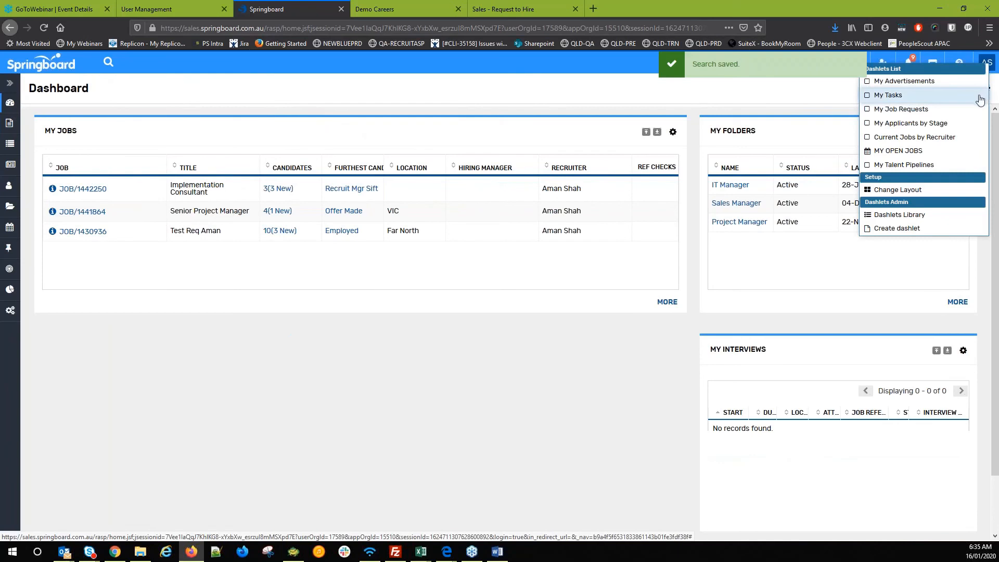
click(936, 165)
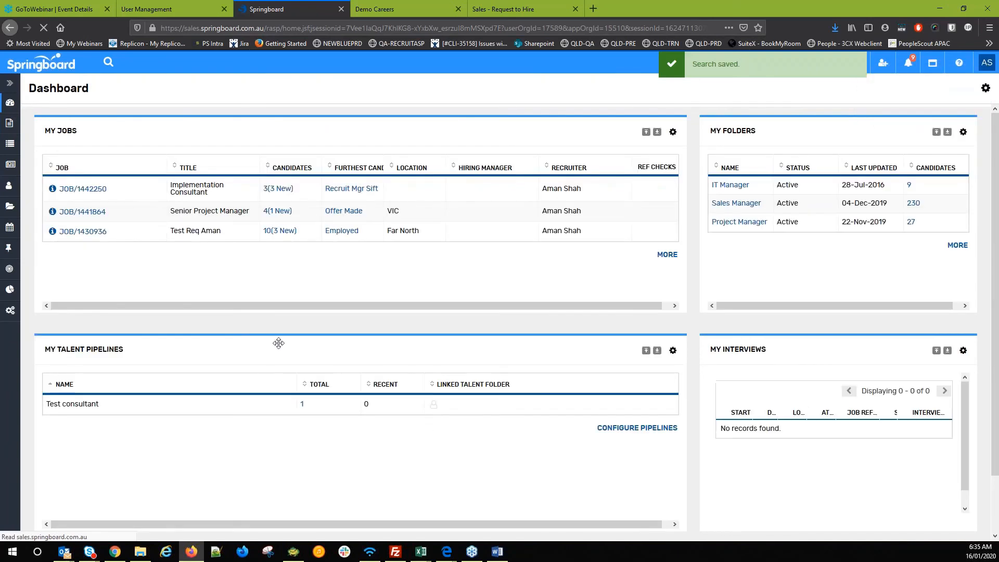
drag(54, 411, 219, 419)
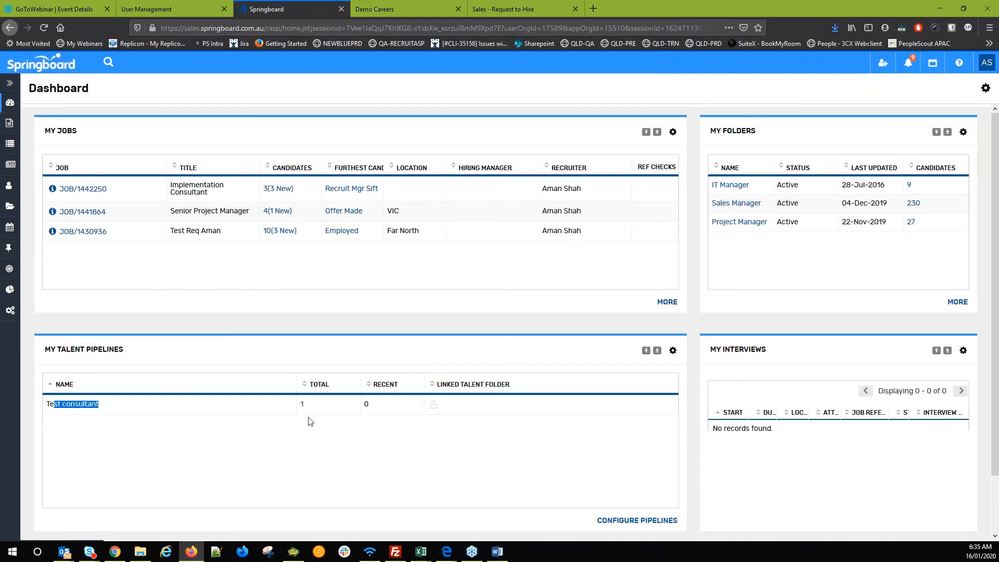
click(285, 424)
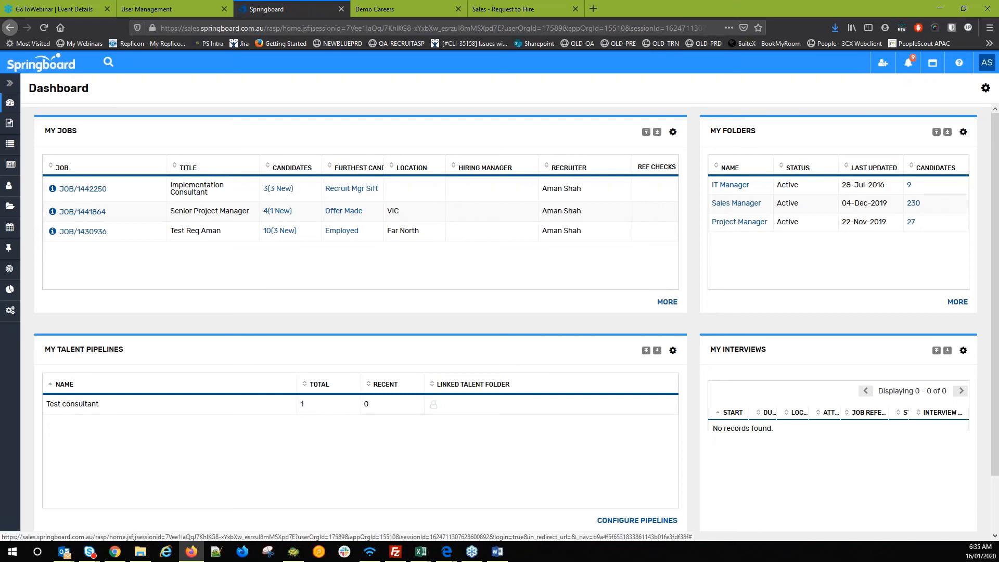
click(302, 405)
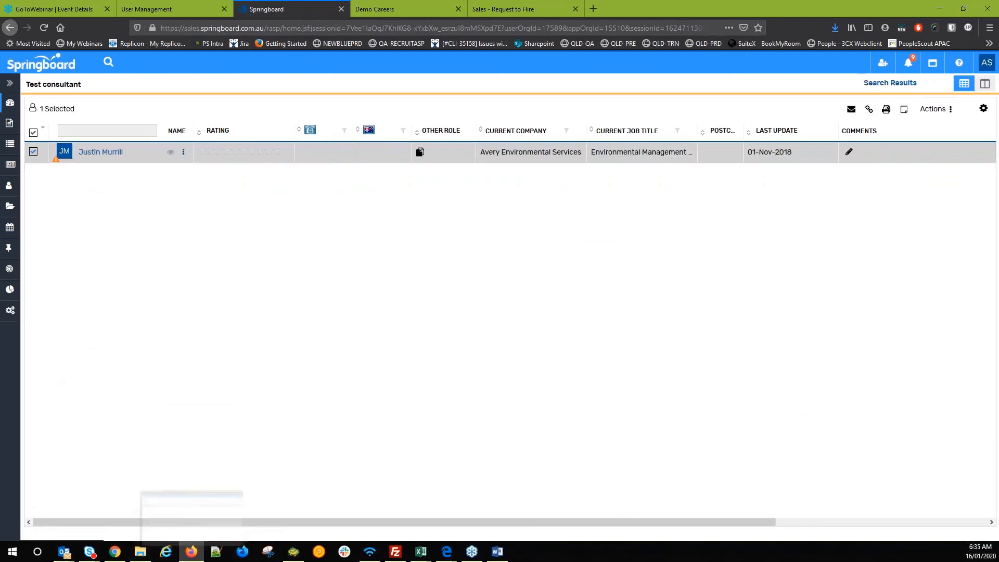
click(9, 188)
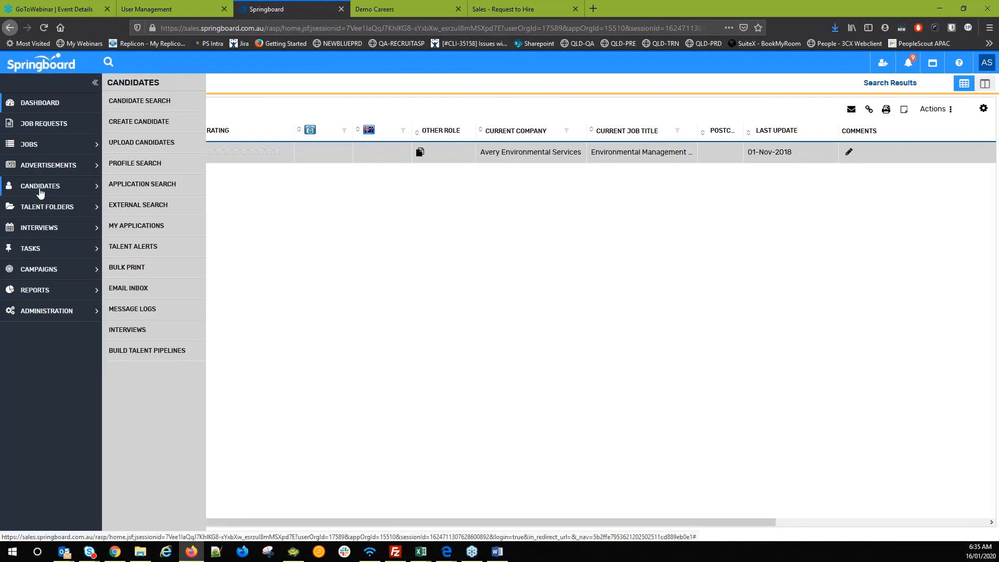